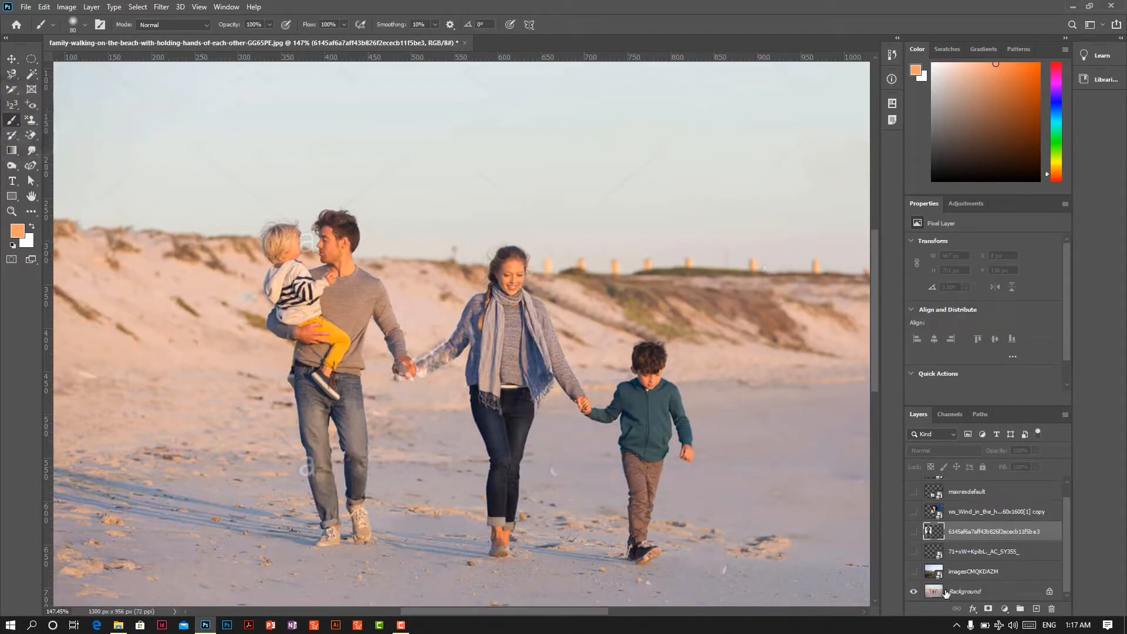
# Select the Background layer, paint a soft orange test stroke across the sky and the woman, and undo it
pyautogui.click(945, 592)
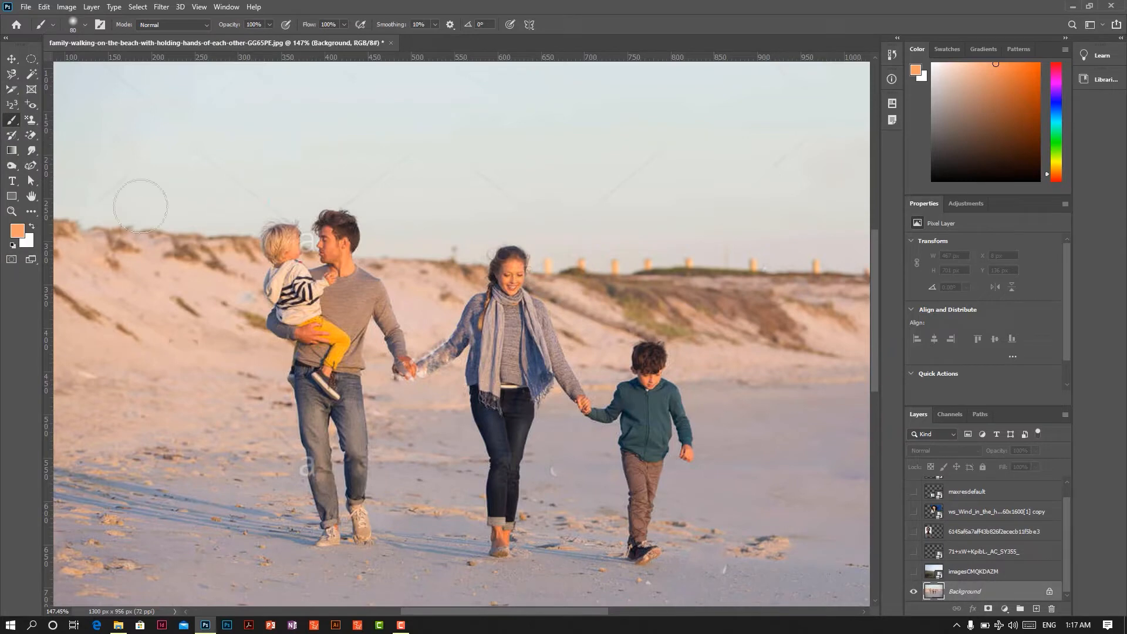
pyautogui.moveTo(358, 164)
pyautogui.mouseDown()
pyautogui.moveTo(541, 258)
pyautogui.moveTo(574, 297)
pyautogui.moveTo(538, 346)
pyautogui.moveTo(435, 359)
pyautogui.moveTo(584, 219)
pyautogui.moveTo(545, 304)
pyautogui.mouseUp()
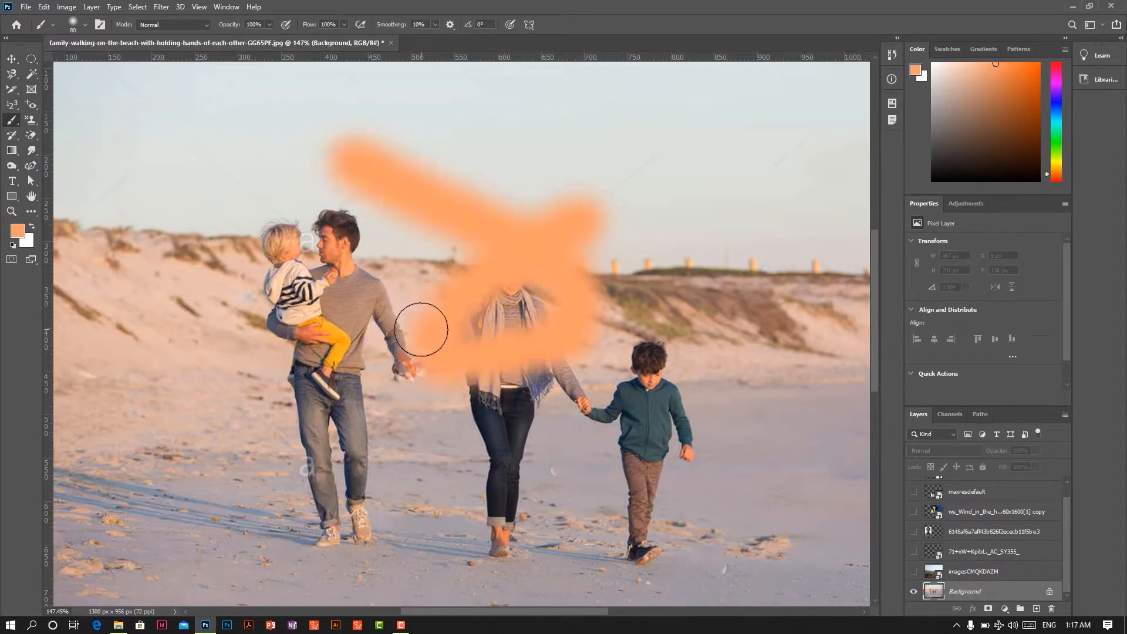
pyautogui.hotkey('ctrl', 'z')
# Activate the Brush tool and open its brush preset settings
pyautogui.click(13, 106)
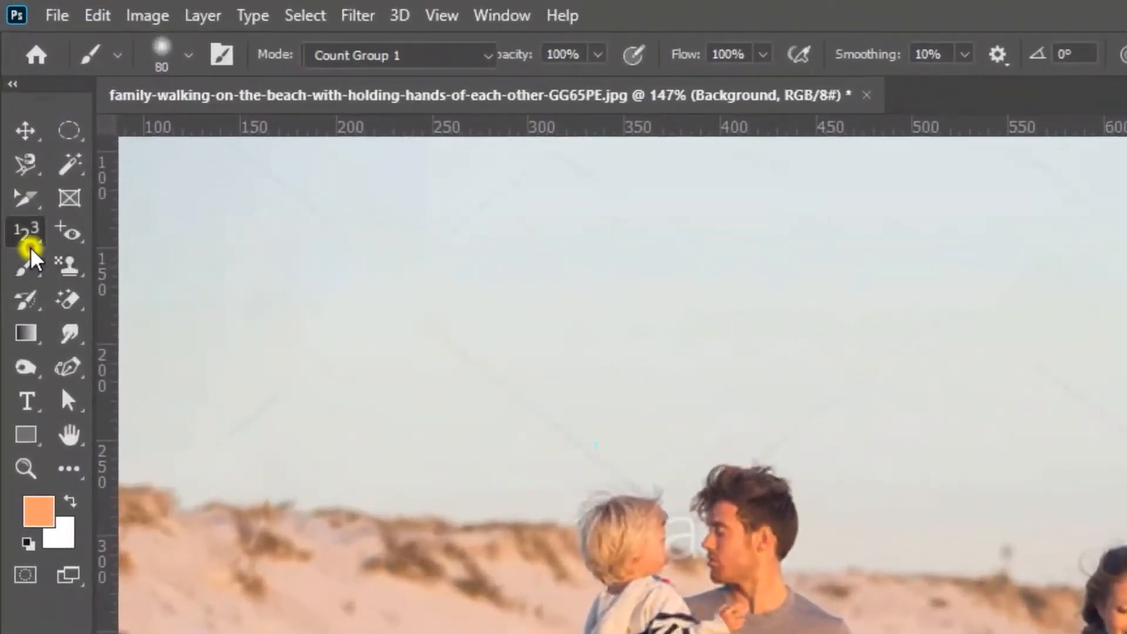
pyautogui.click(28, 279)
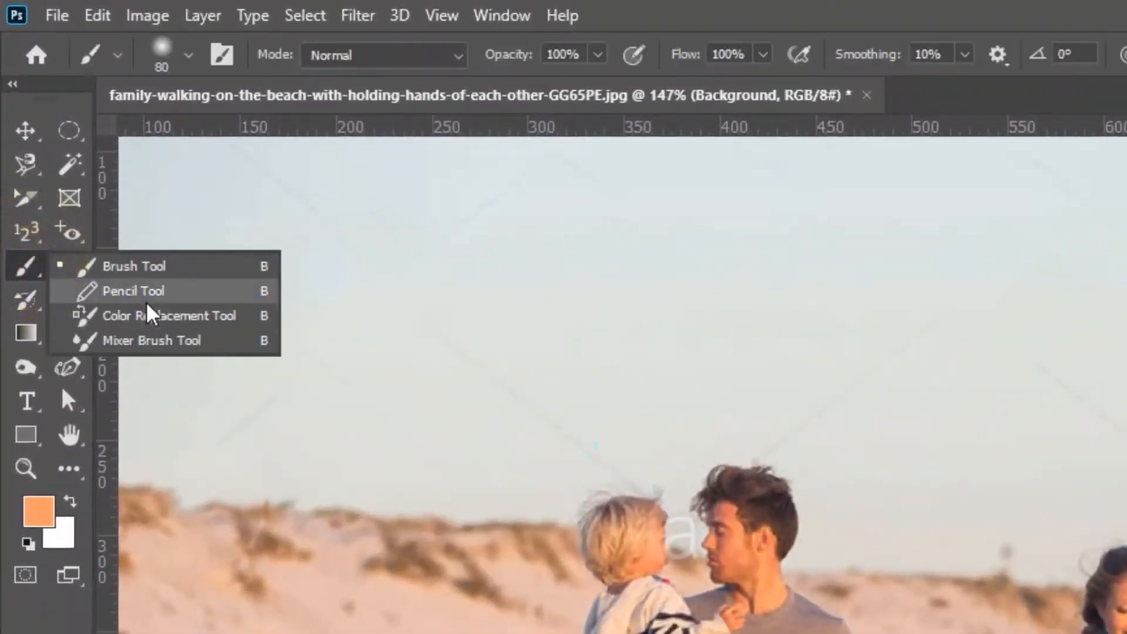
pyautogui.click(123, 276)
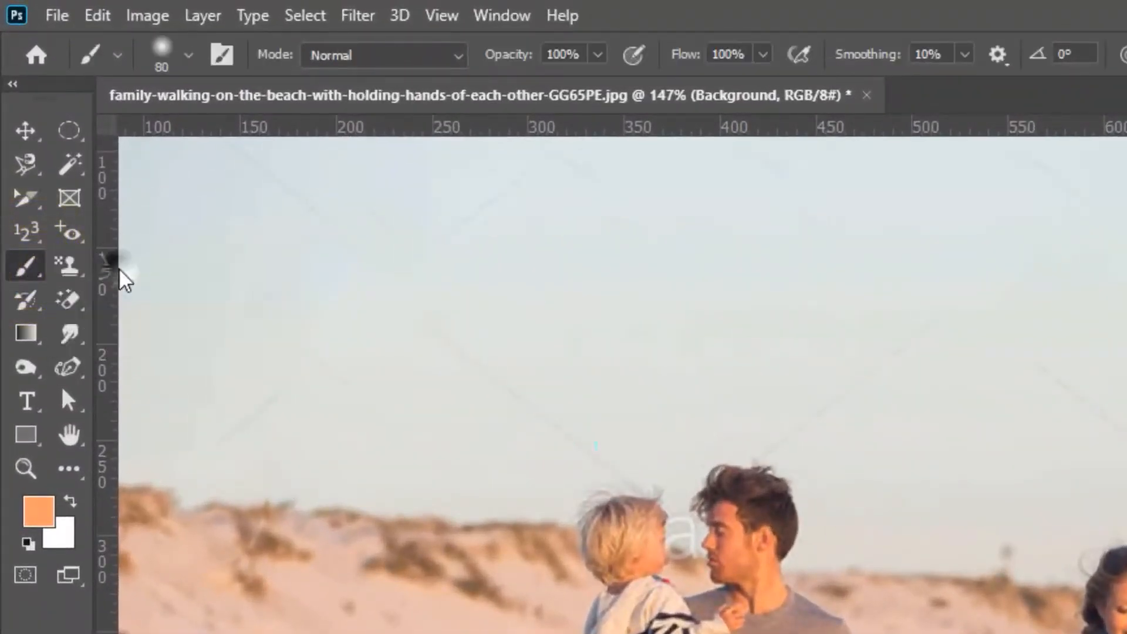
pyautogui.click(118, 55)
pyautogui.click(189, 56)
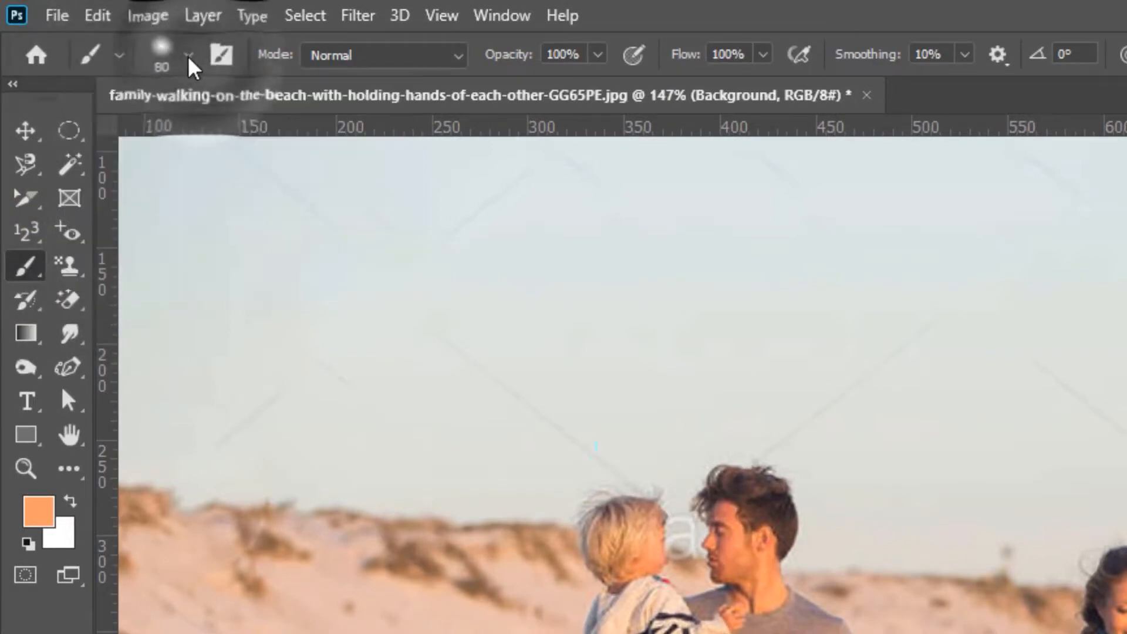
pyautogui.click(189, 55)
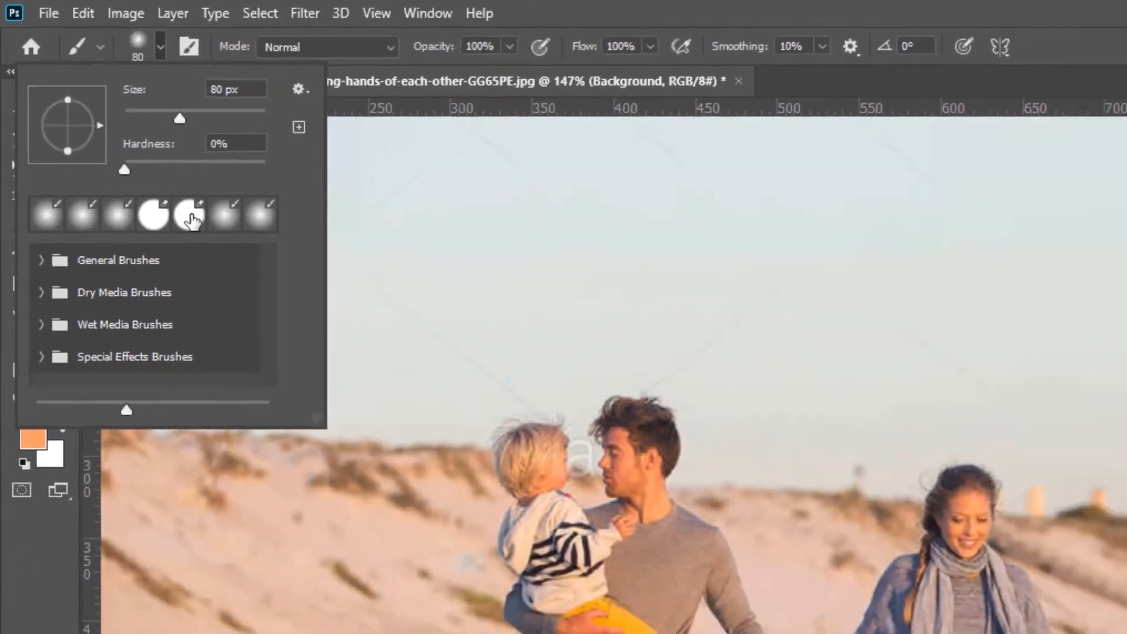
# Choose a hard round eraser preset, erase a test stroke across the sky on the Background layer, and undo it
pyautogui.click(221, 251)
pyautogui.moveTo(319, 152)
pyautogui.mouseDown()
pyautogui.moveTo(642, 268)
pyautogui.moveTo(688, 188)
pyautogui.moveTo(503, 151)
pyautogui.mouseUp()
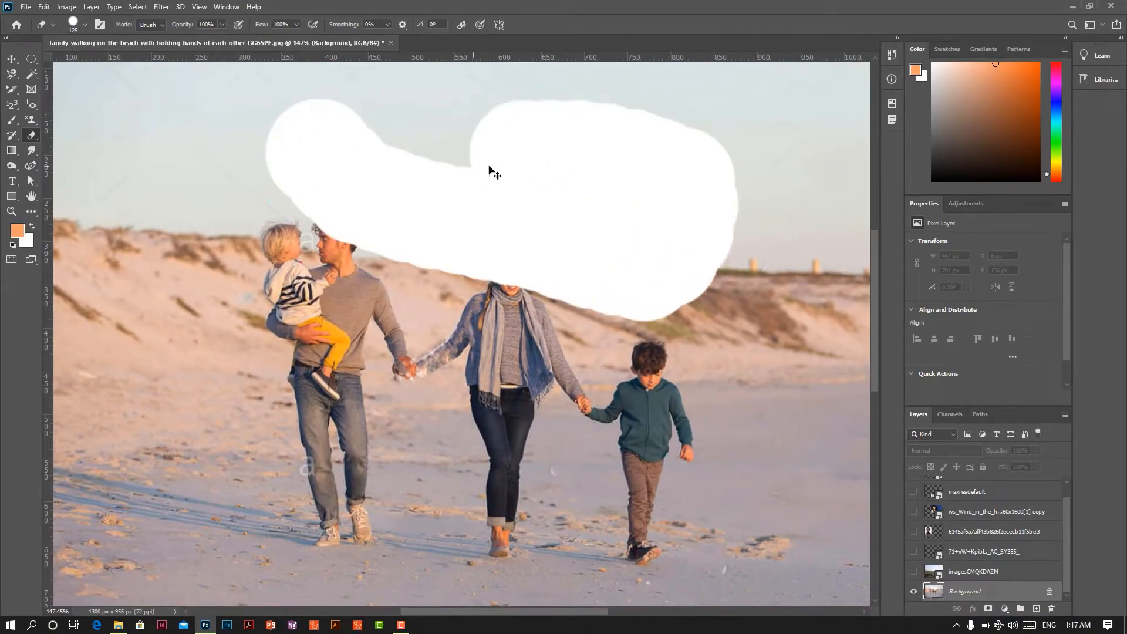
pyautogui.hotkey('ctrl', 'z')
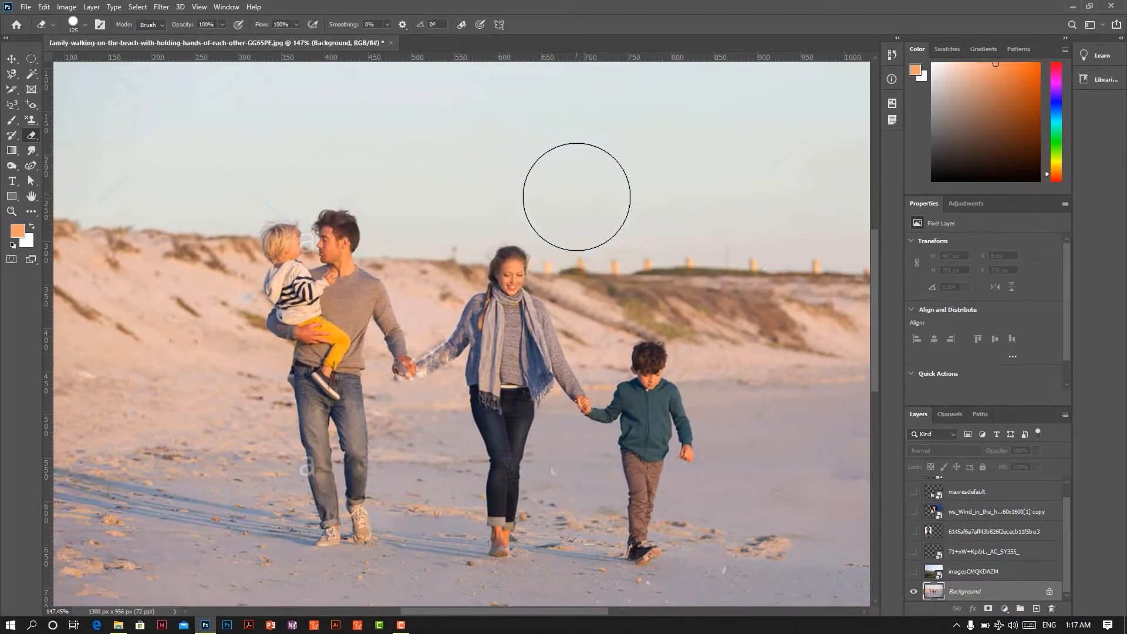
# Reduce the eraser size to 50 px
pyautogui.press('[')
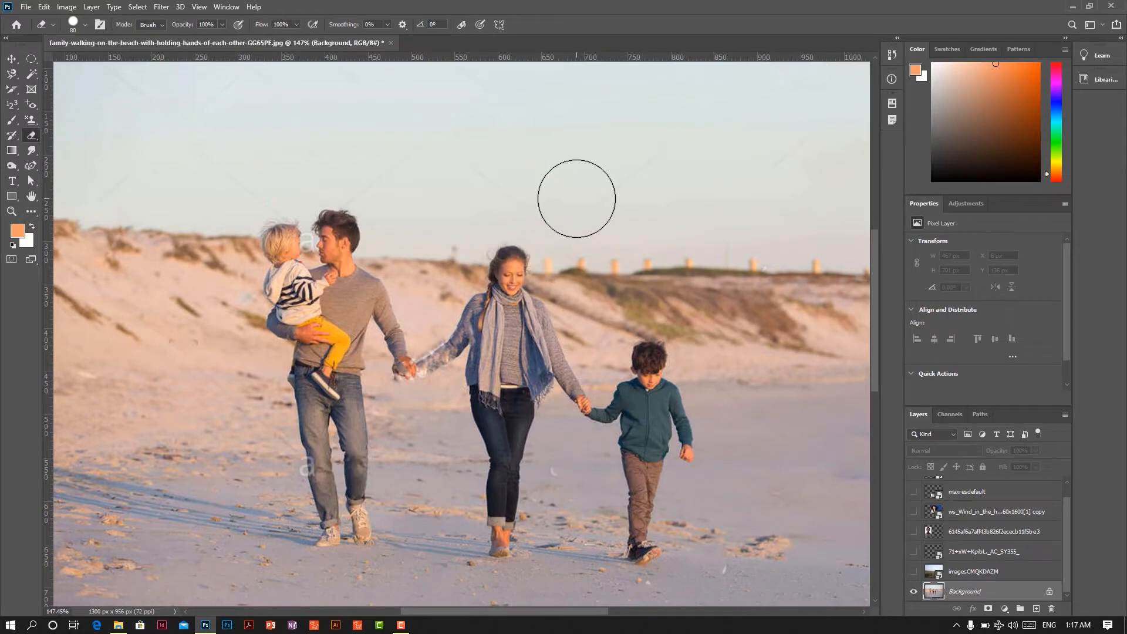
pyautogui.press('[')
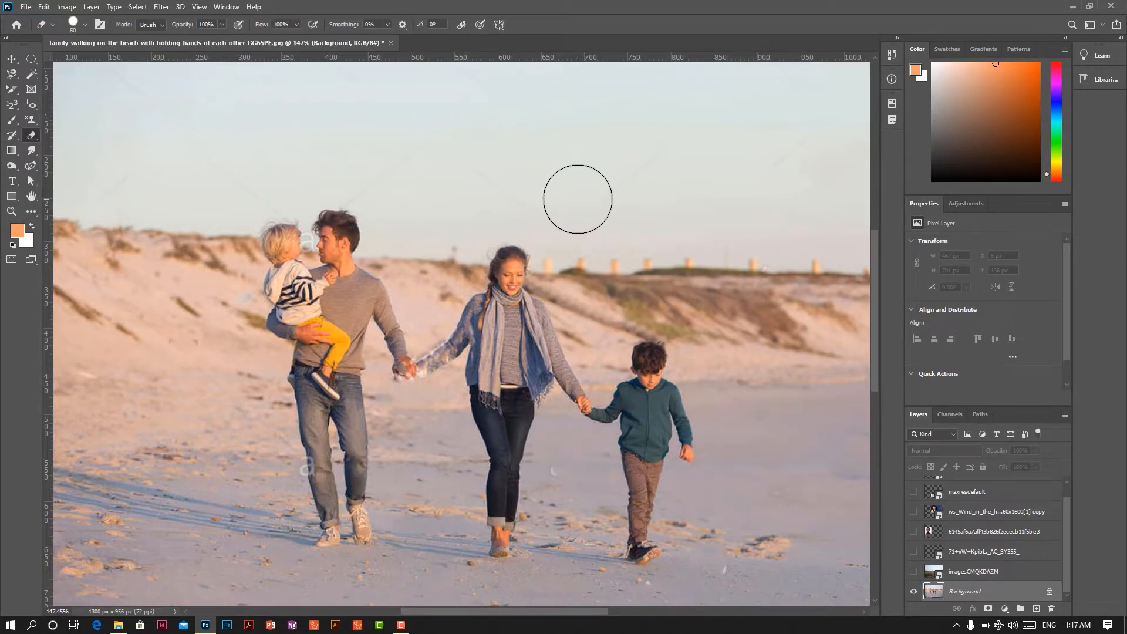
pyautogui.press('[')
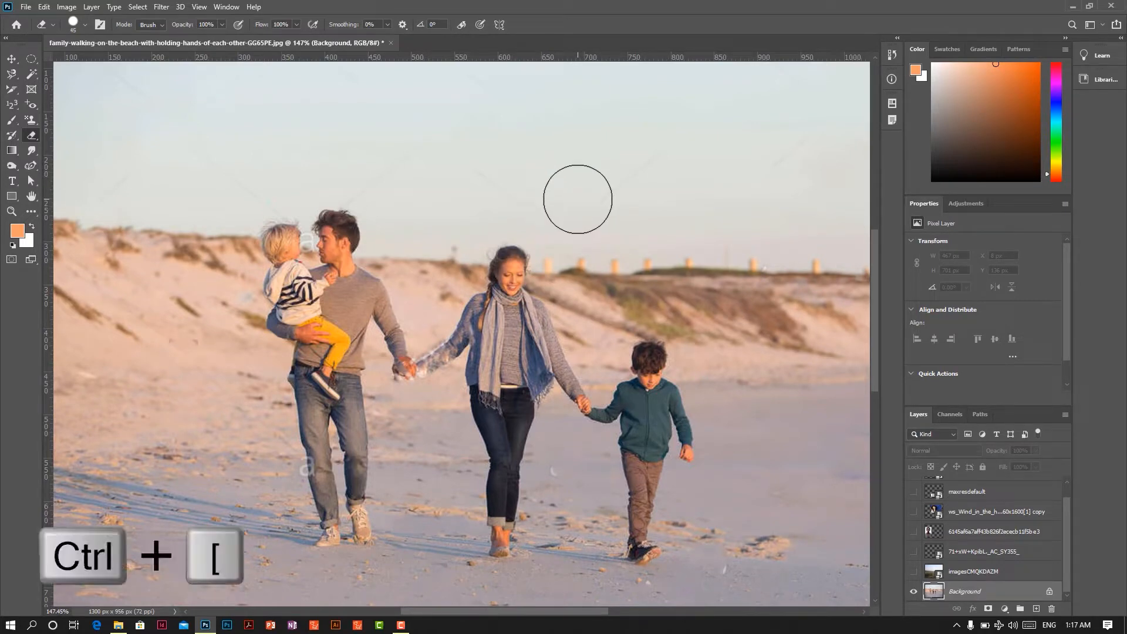
pyautogui.press(']')
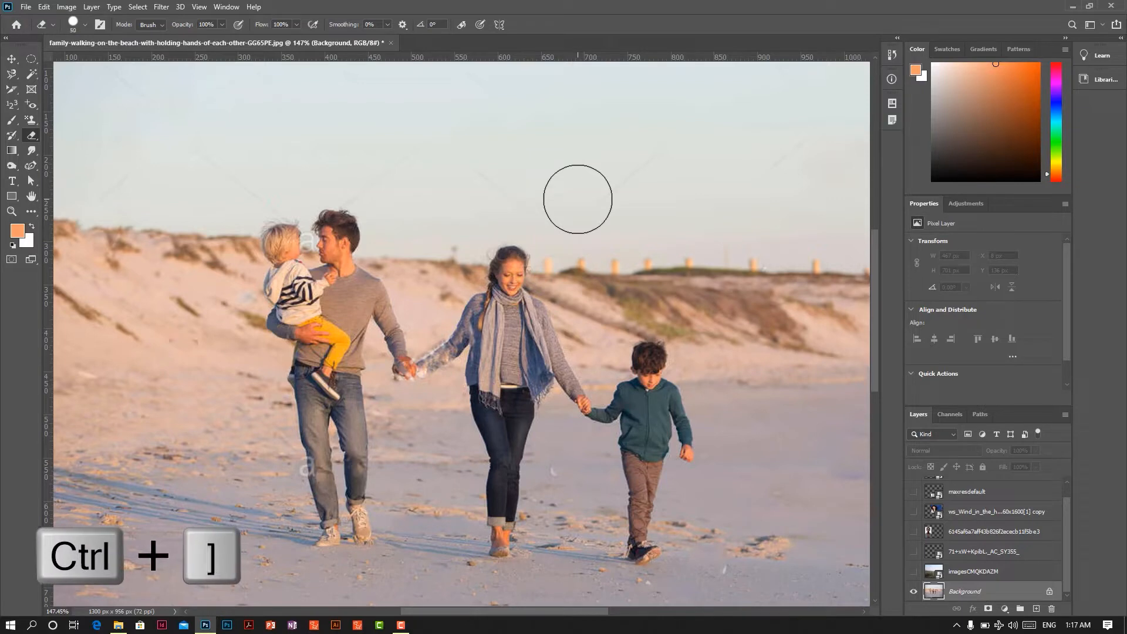
pyautogui.moveTo(546, 161)
pyautogui.mouseDown()
pyautogui.moveTo(618, 201)
pyautogui.moveTo(675, 268)
pyautogui.moveTo(614, 276)
pyautogui.moveTo(519, 262)
pyautogui.mouseUp()
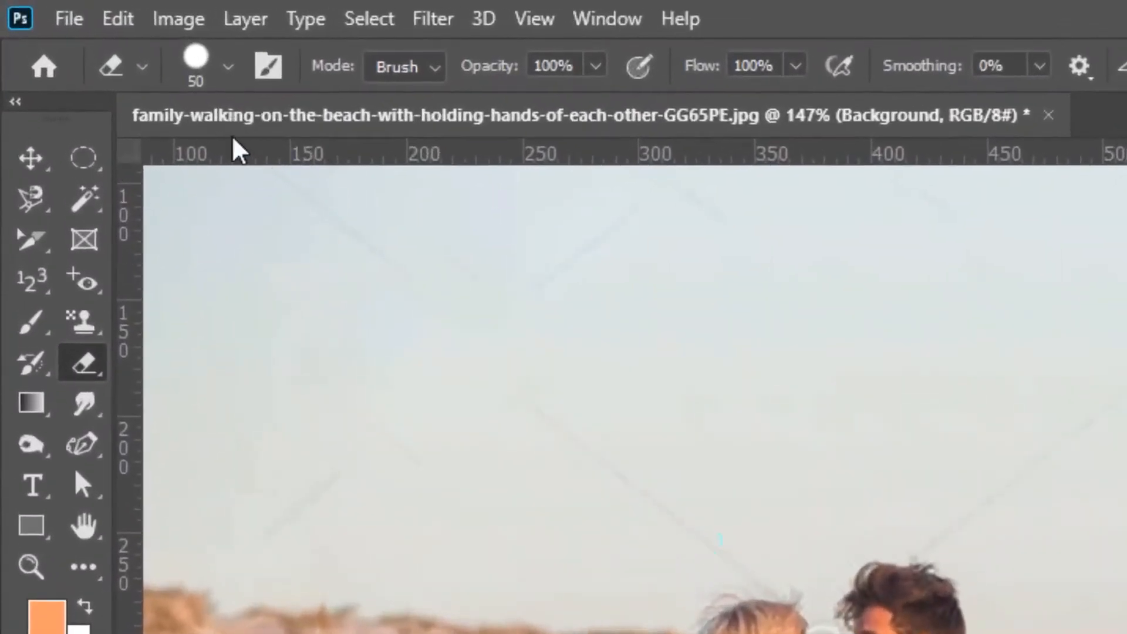
# Choose a recent soft round brush preset of 80 px at 40% opacity, try an orange stroke over the photo, and undo it
pyautogui.click(181, 66)
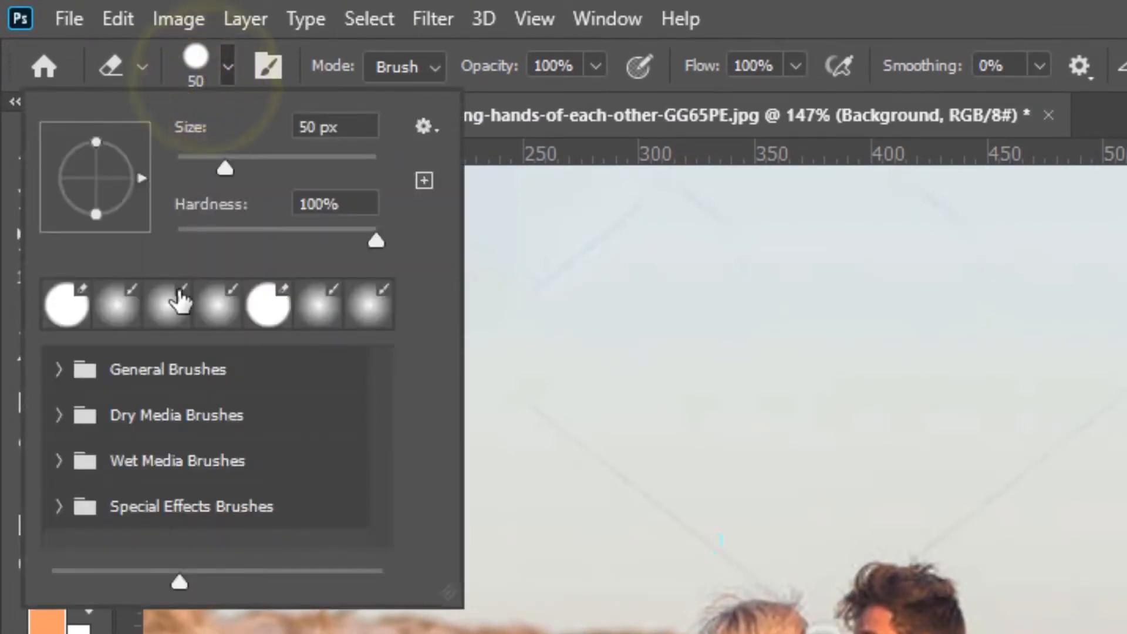
pyautogui.click(177, 296)
pyautogui.moveTo(486, 157)
pyautogui.mouseDown()
pyautogui.moveTo(641, 248)
pyautogui.moveTo(476, 241)
pyautogui.moveTo(481, 405)
pyautogui.moveTo(702, 221)
pyautogui.mouseUp()
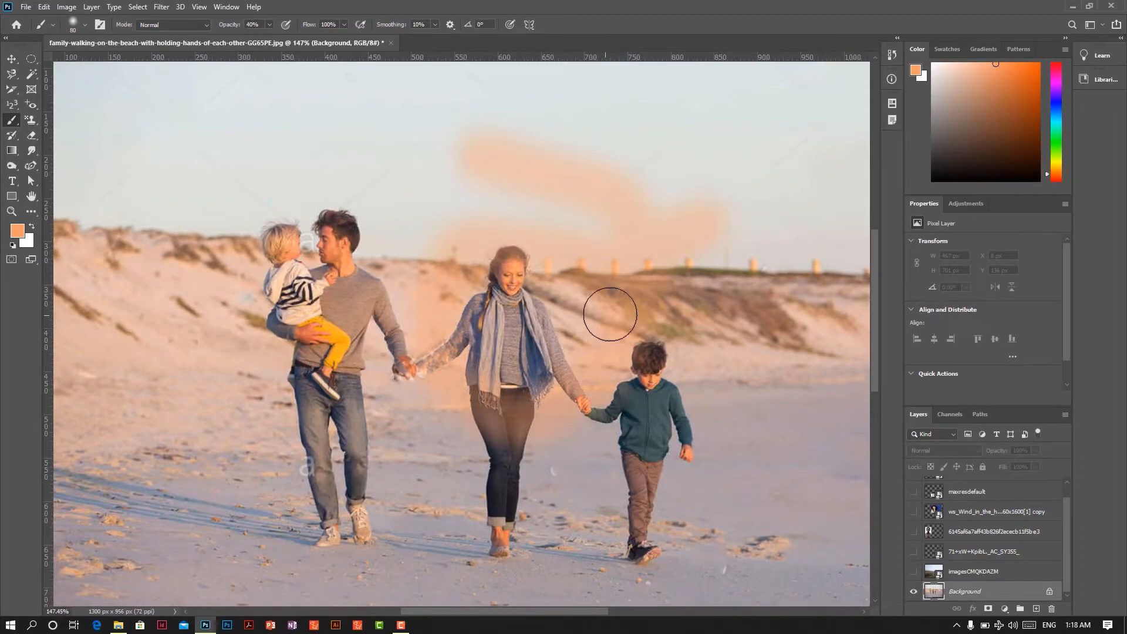
pyautogui.hotkey('ctrl', 'z')
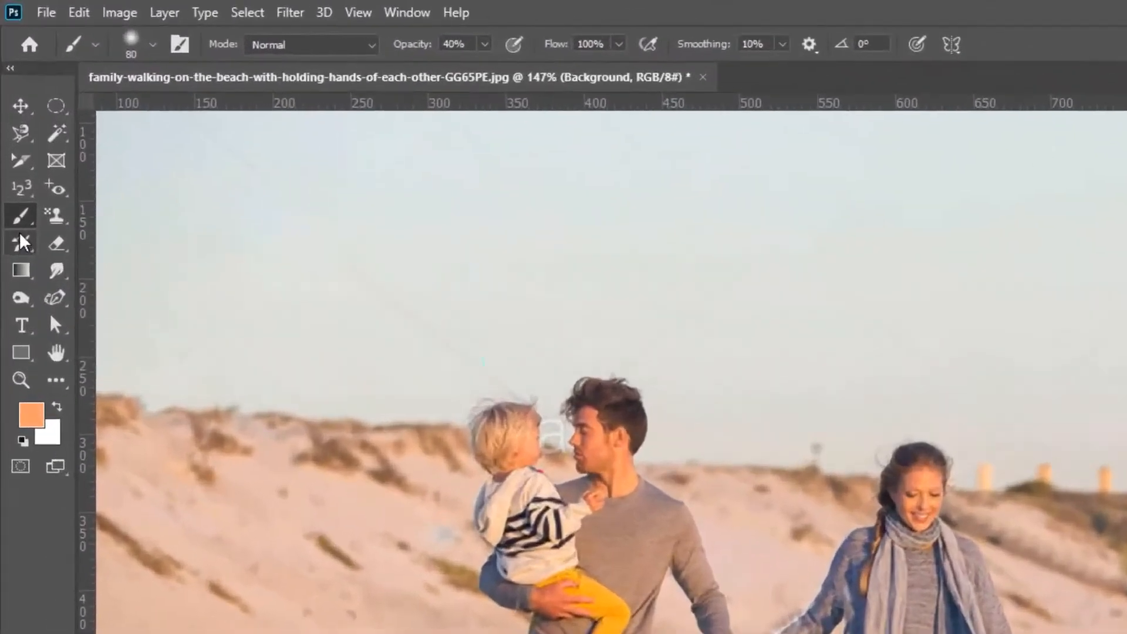
# Switch to the Pencil tool and try a 1 px freehand line across the sky
pyautogui.rightClick(22, 242)
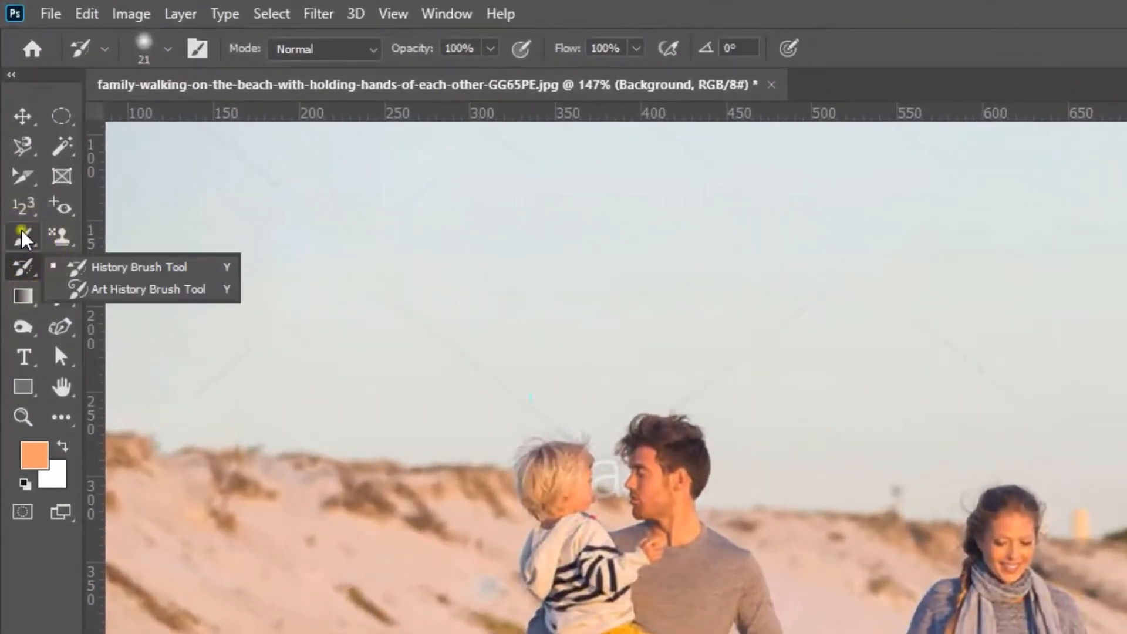
pyautogui.rightClick(22, 219)
pyautogui.click(79, 259)
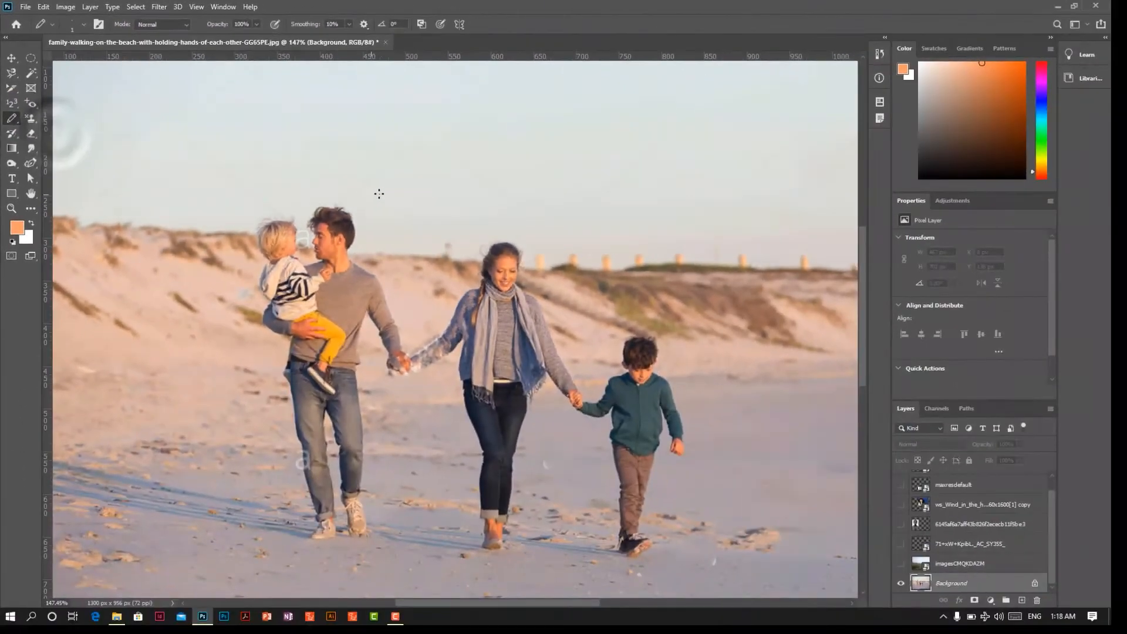
pyautogui.moveTo(381, 192)
pyautogui.mouseDown()
pyautogui.moveTo(496, 183)
pyautogui.moveTo(552, 254)
pyautogui.mouseUp()
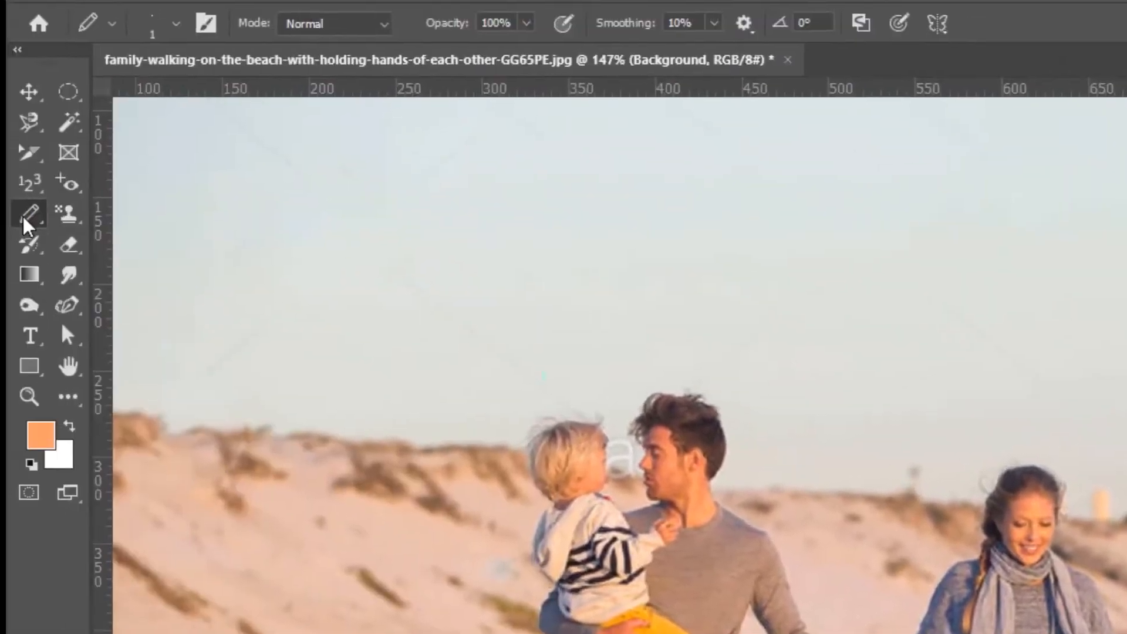
# Activate the Color Replacement tool and show the maxresdefault layer with the FISH logo
pyautogui.rightClick(79, 242)
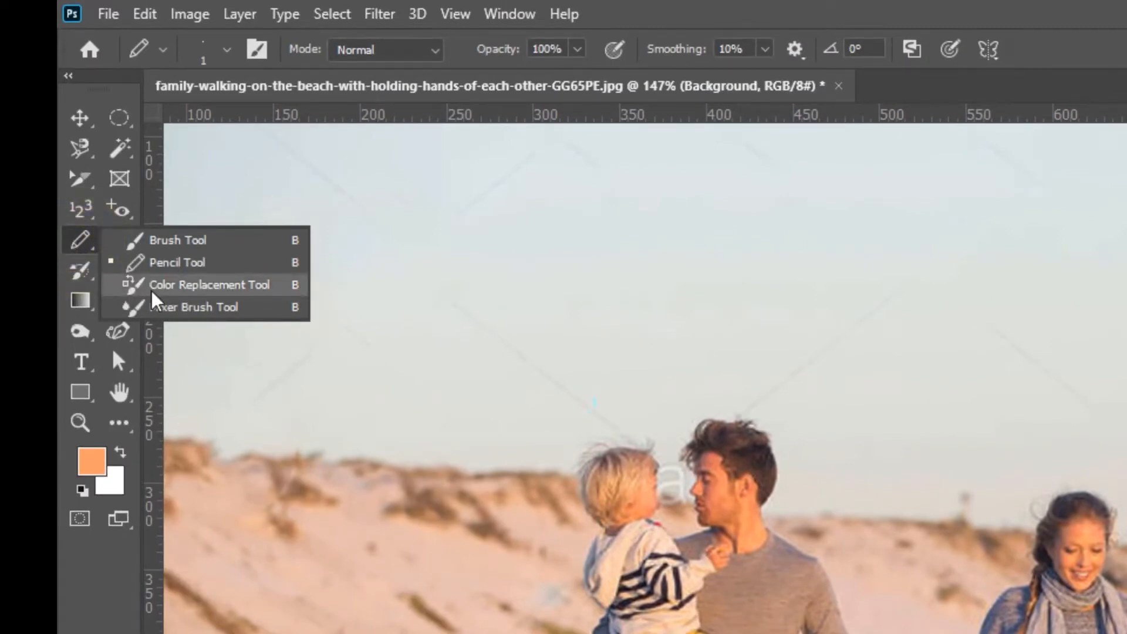
pyautogui.click(131, 285)
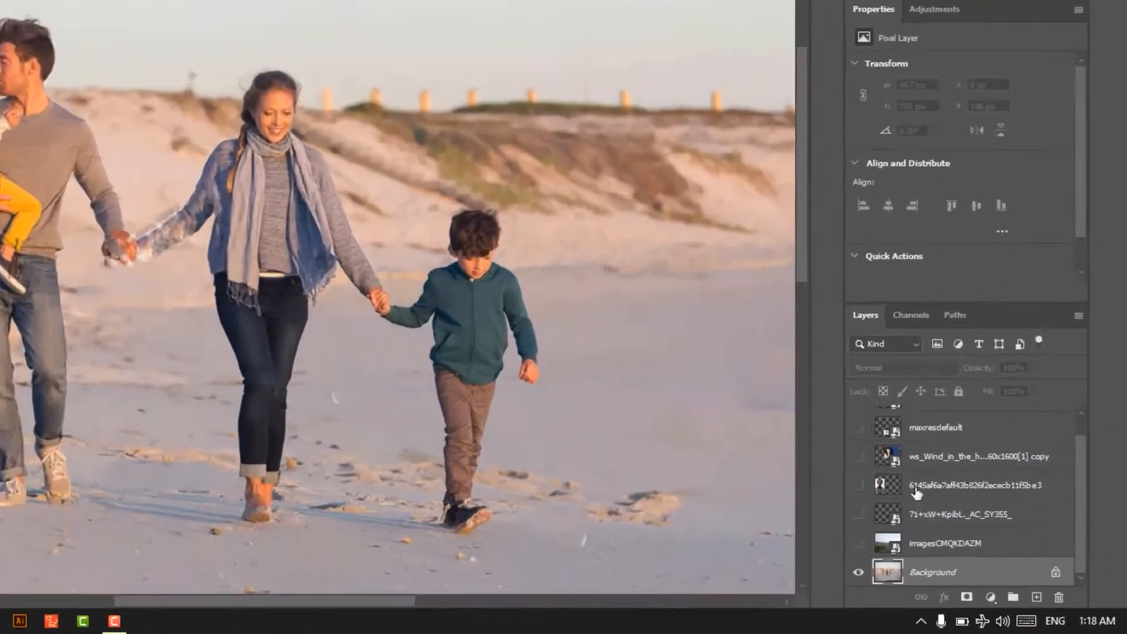
pyautogui.scroll(1, 976, 530)
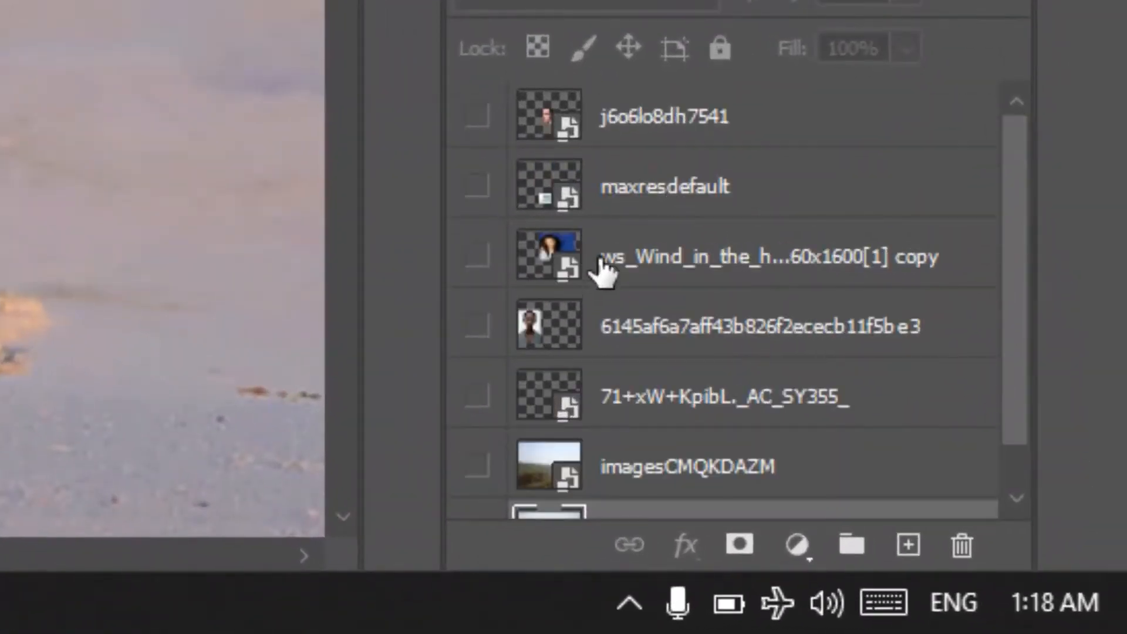
pyautogui.click(477, 125)
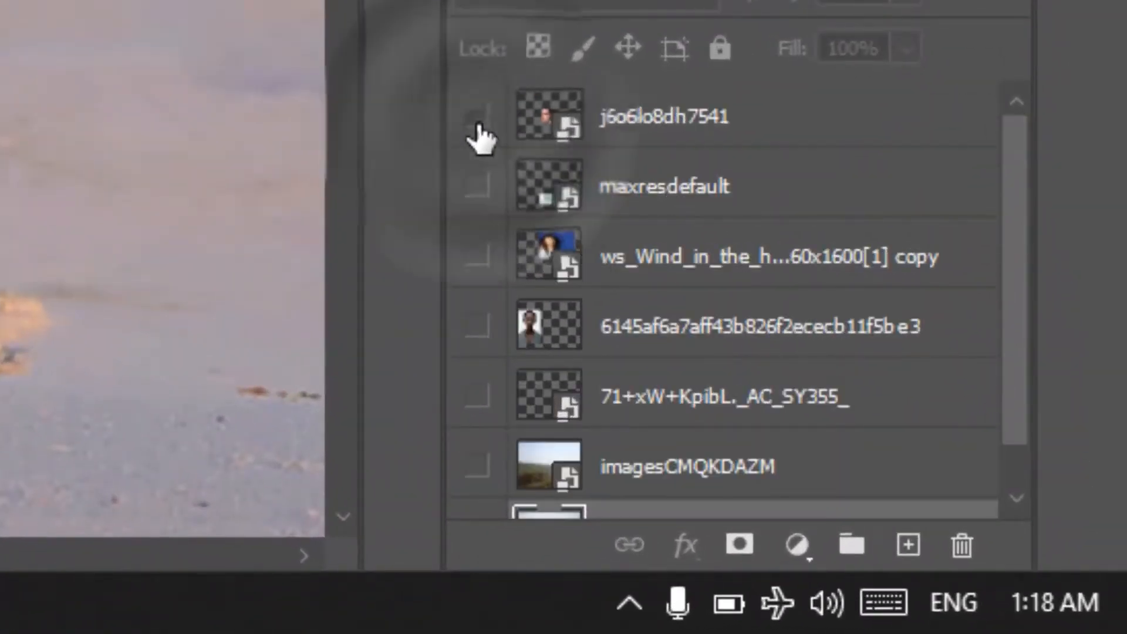
pyautogui.click(478, 128)
pyautogui.click(491, 189)
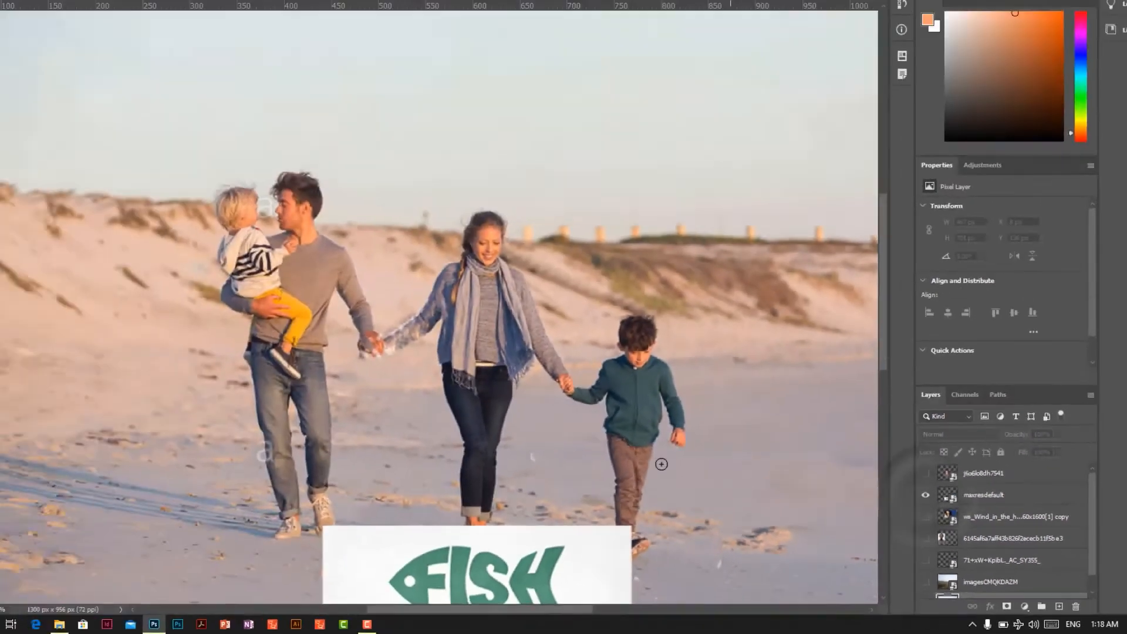
pyautogui.scroll(-3, 563, 529)
pyautogui.scroll(4, 511, 480)
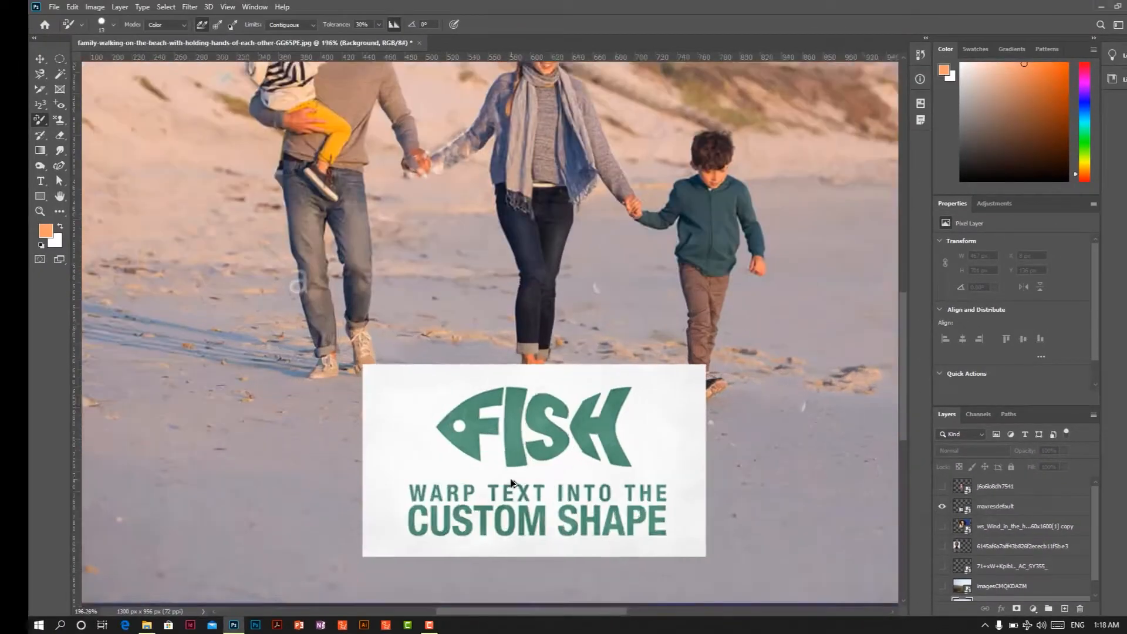
# Rasterize the maxresdefault layer and recolour the letters F and I of the FISH logo with the orange foreground colour
pyautogui.click(1001, 509)
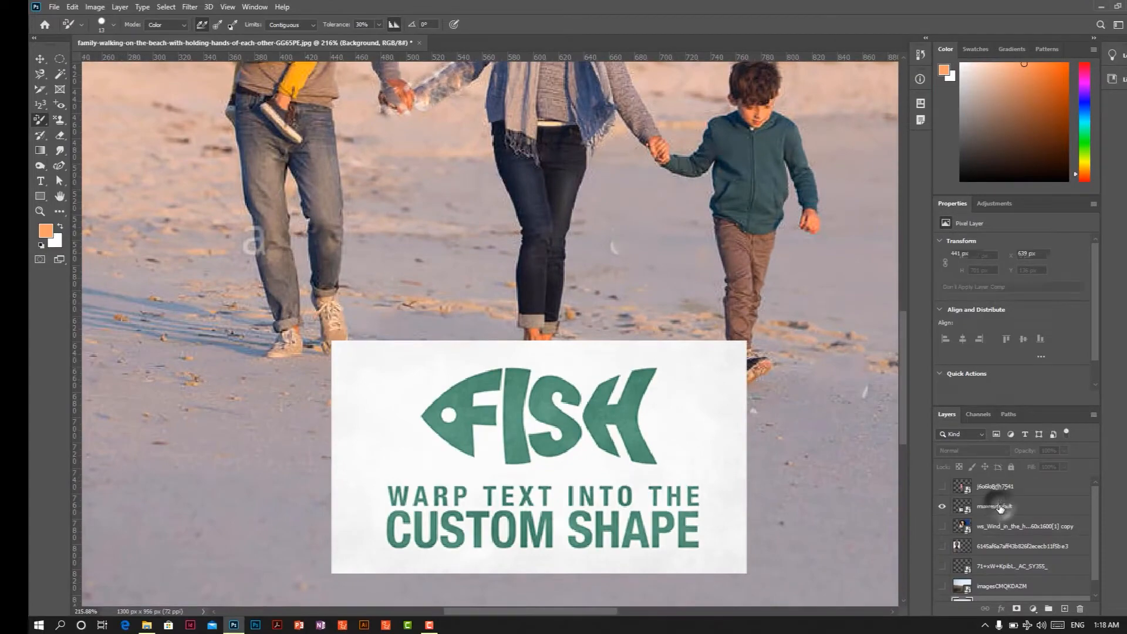
pyautogui.scroll(2, 539, 445)
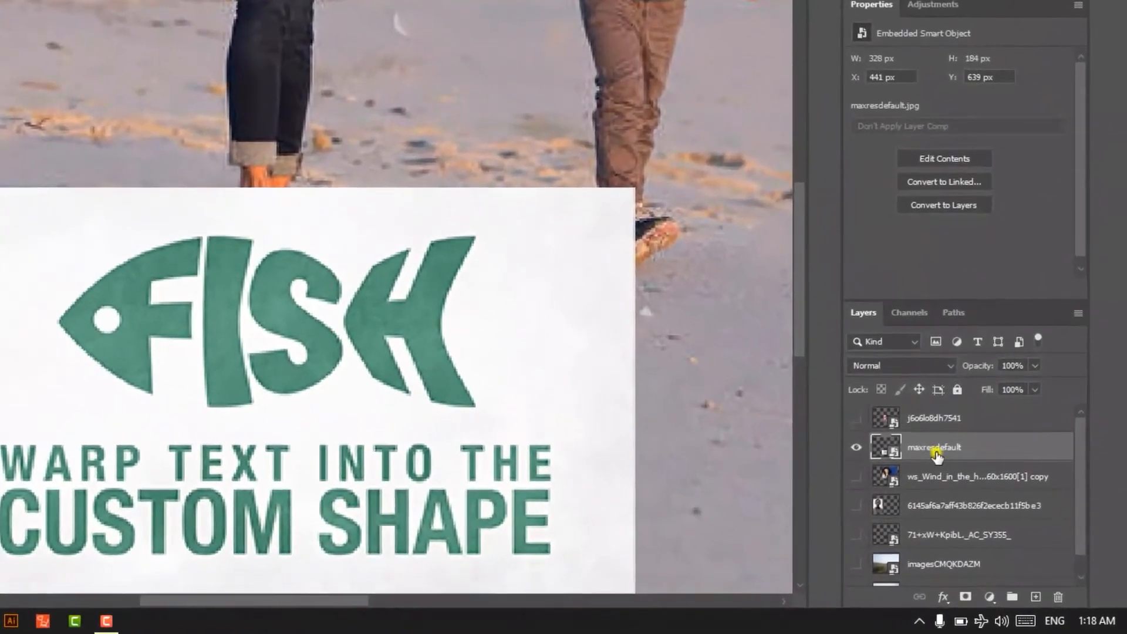
pyautogui.rightClick(936, 454)
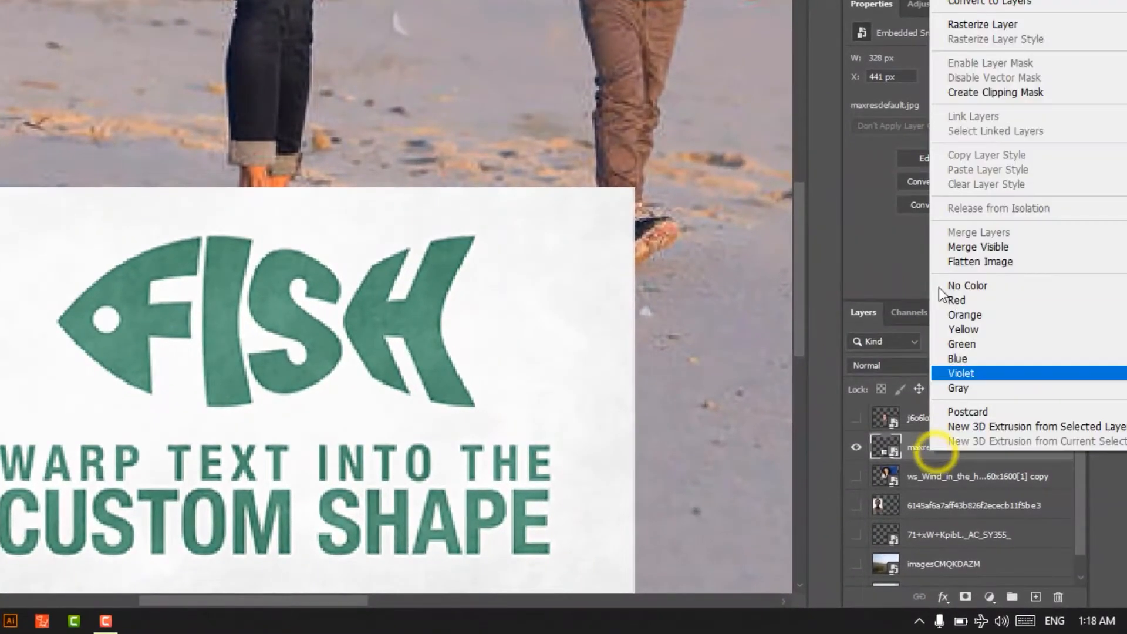
pyautogui.click(971, 23)
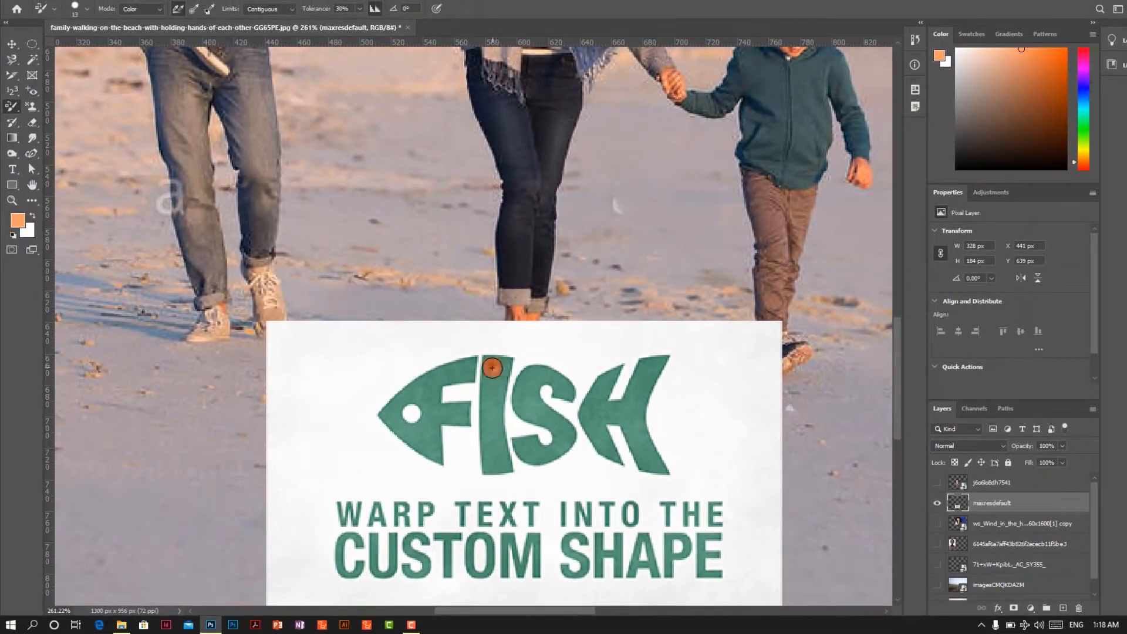
pyautogui.moveTo(492, 368); pyautogui.dragTo(494, 454)
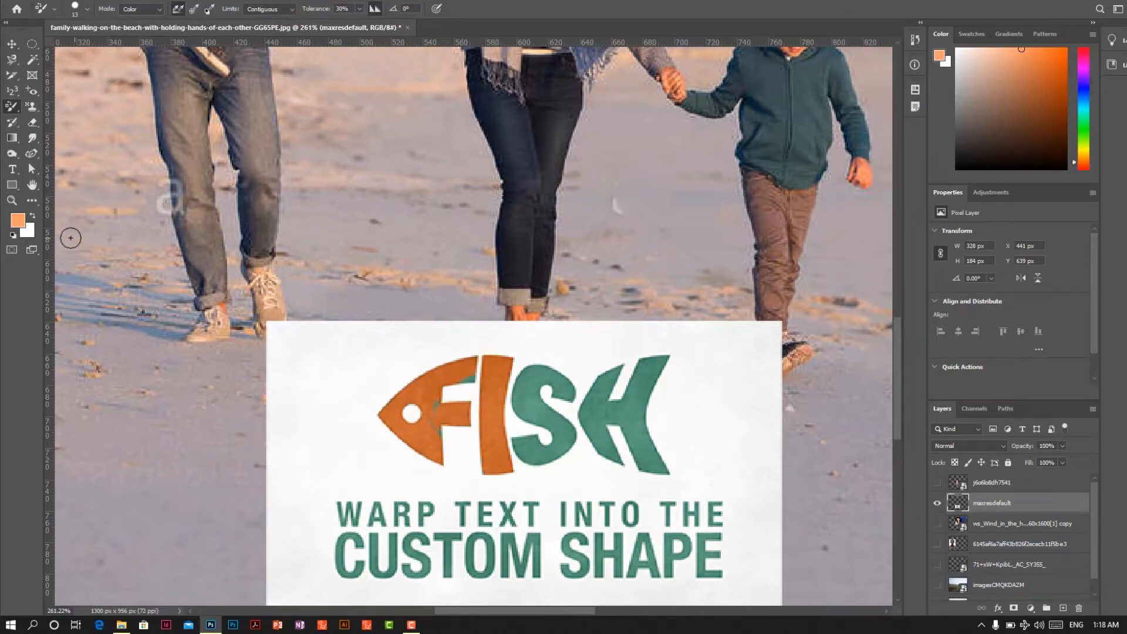
# Set the foreground colour to dark blue 003a8d and recolour the letter S of the FISH logo with it
pyautogui.click(18, 221)
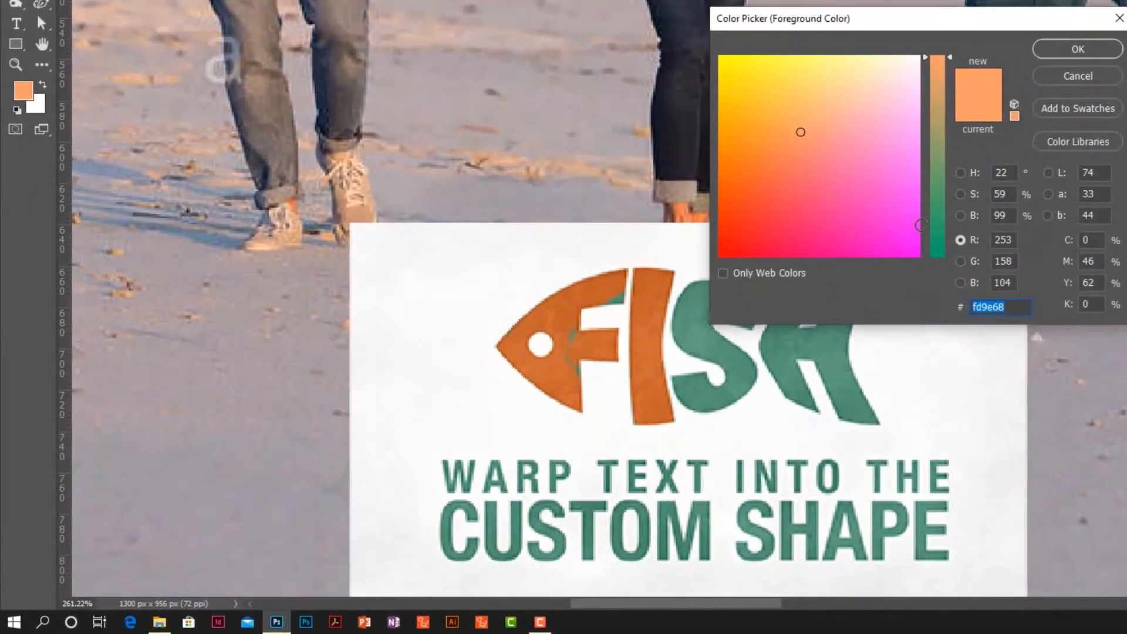
pyautogui.moveTo(946, 199); pyautogui.dragTo(928, 293)
pyautogui.click(830, 210)
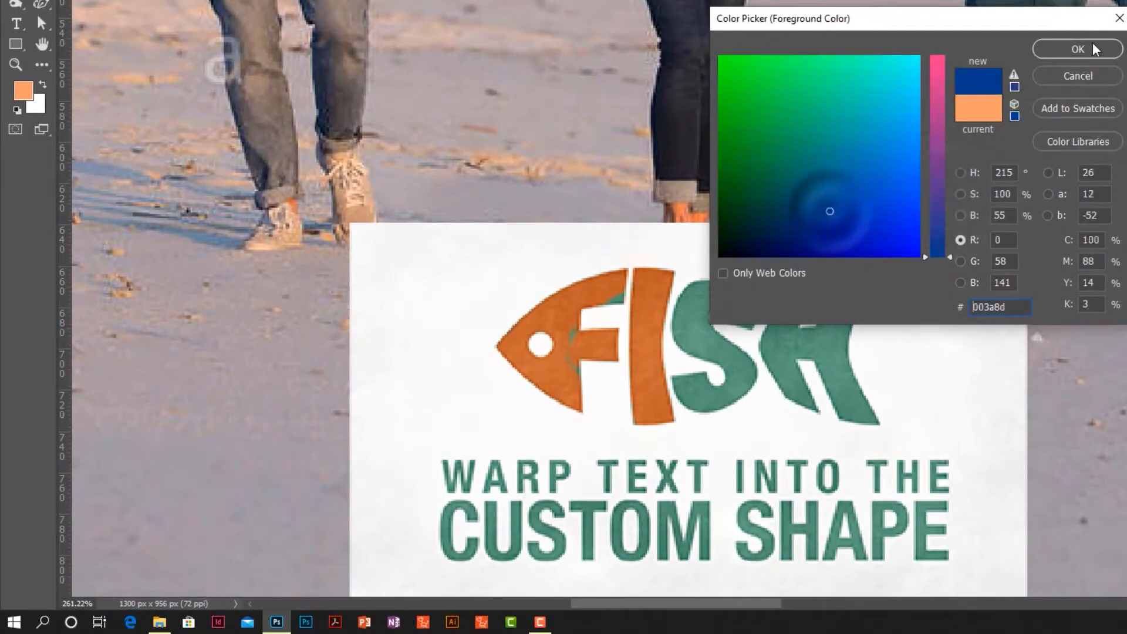
pyautogui.click(1078, 48)
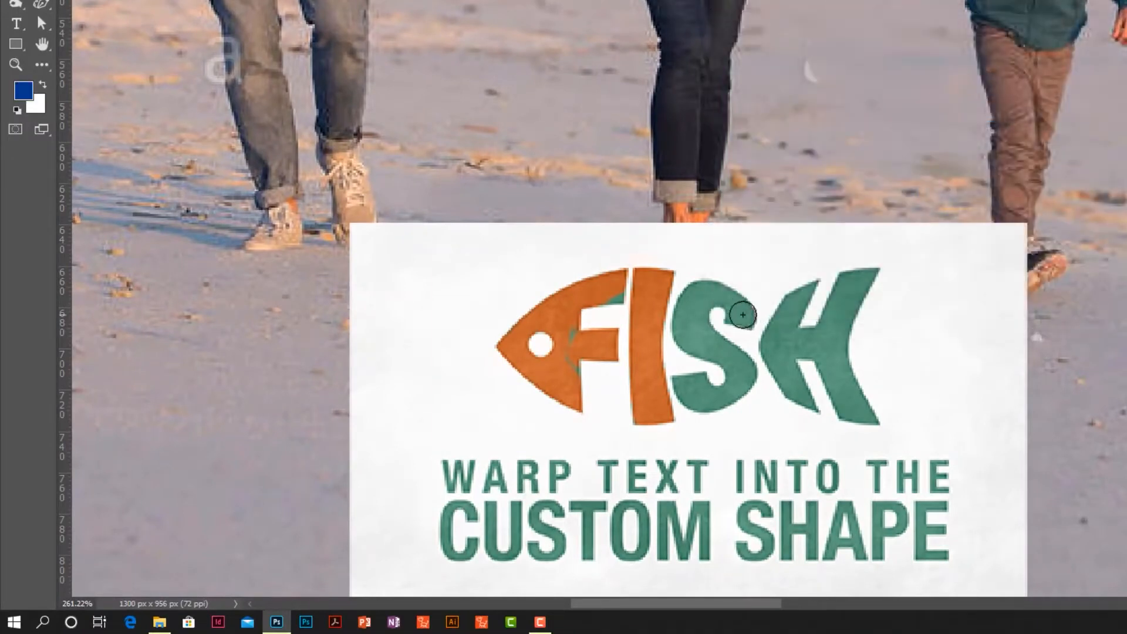
pyautogui.moveTo(740, 315)
pyautogui.mouseDown()
pyautogui.moveTo(734, 297)
pyautogui.moveTo(717, 302)
pyautogui.moveTo(727, 408)
pyautogui.moveTo(734, 314)
pyautogui.moveTo(759, 415)
pyautogui.moveTo(694, 420)
pyautogui.moveTo(810, 307)
pyautogui.mouseUp()
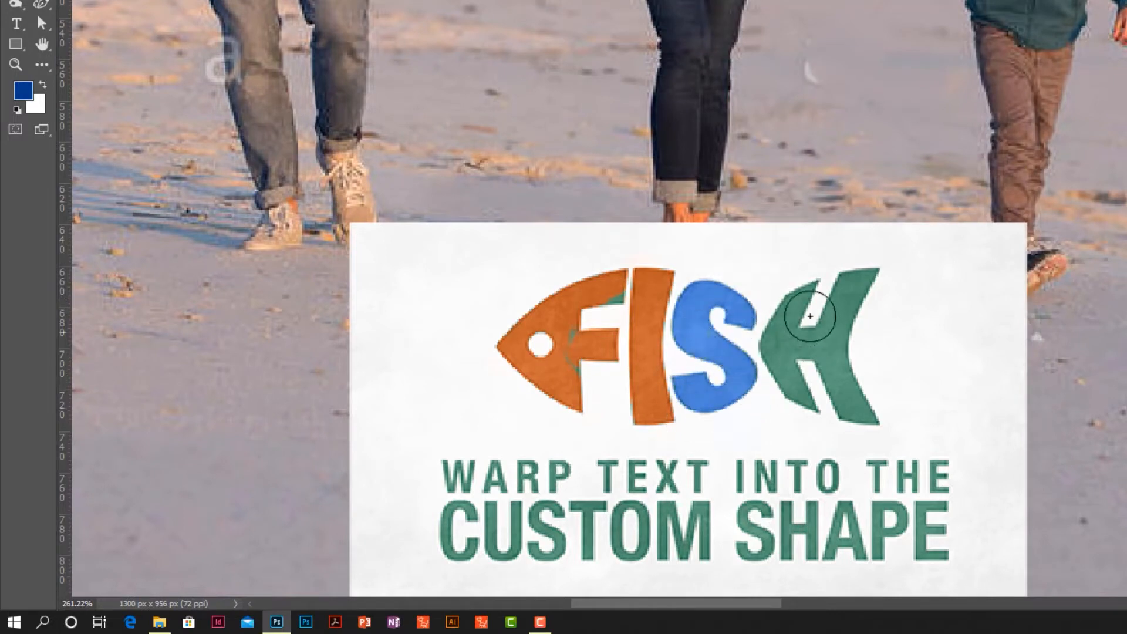
# Recolour the letter H of the FISH logo with the dark blue foreground colour
pyautogui.moveTo(773, 351)
pyautogui.mouseDown()
pyautogui.moveTo(787, 277)
pyautogui.moveTo(785, 340)
pyautogui.moveTo(810, 364)
pyautogui.moveTo(849, 267)
pyautogui.moveTo(826, 290)
pyautogui.moveTo(870, 346)
pyautogui.moveTo(881, 418)
pyautogui.moveTo(846, 443)
pyautogui.mouseUp()
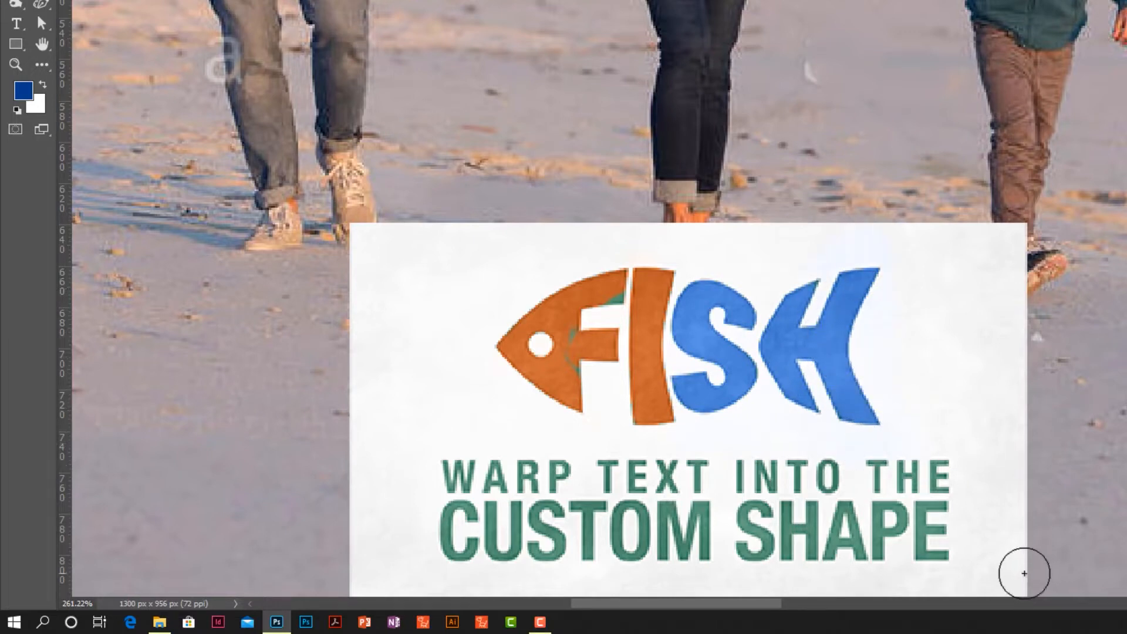
pyautogui.scroll(-2, 767, 390)
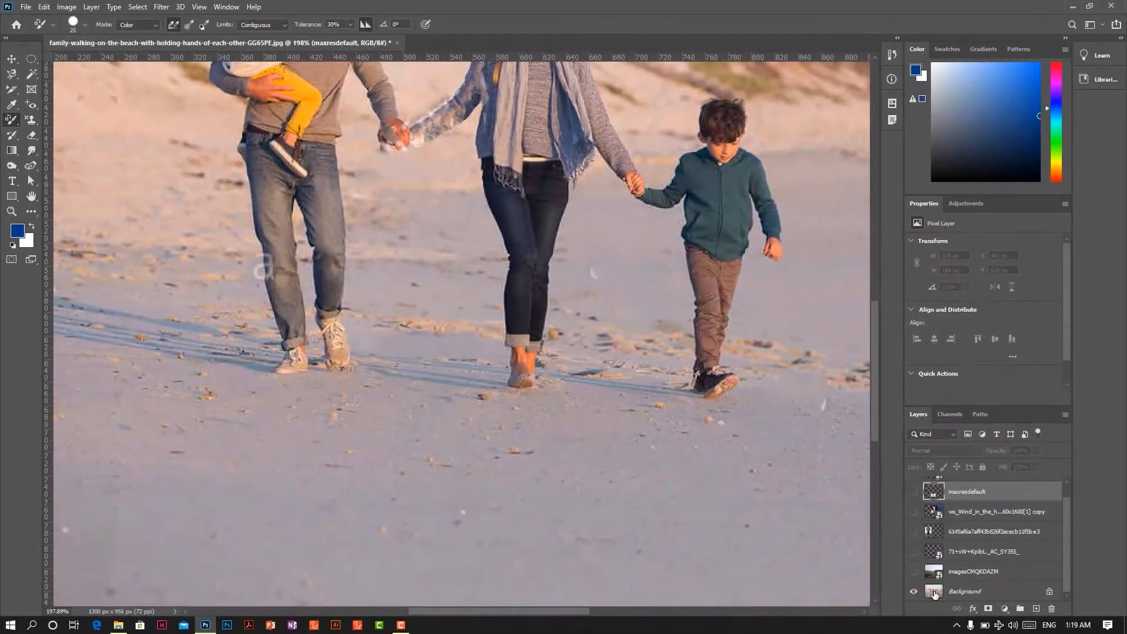
# Select the Background layer and recolour the boy's brown trousers with the dark blue foreground colour, keeping the surrounding sand untouched
pyautogui.click(935, 592)
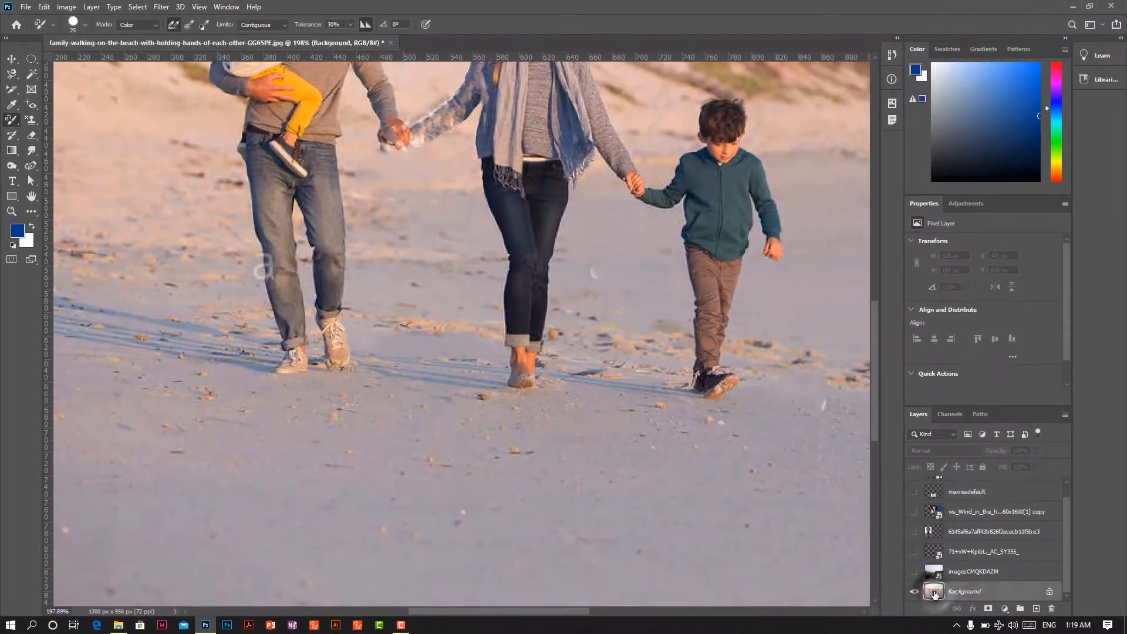
pyautogui.scroll(1, 710, 267)
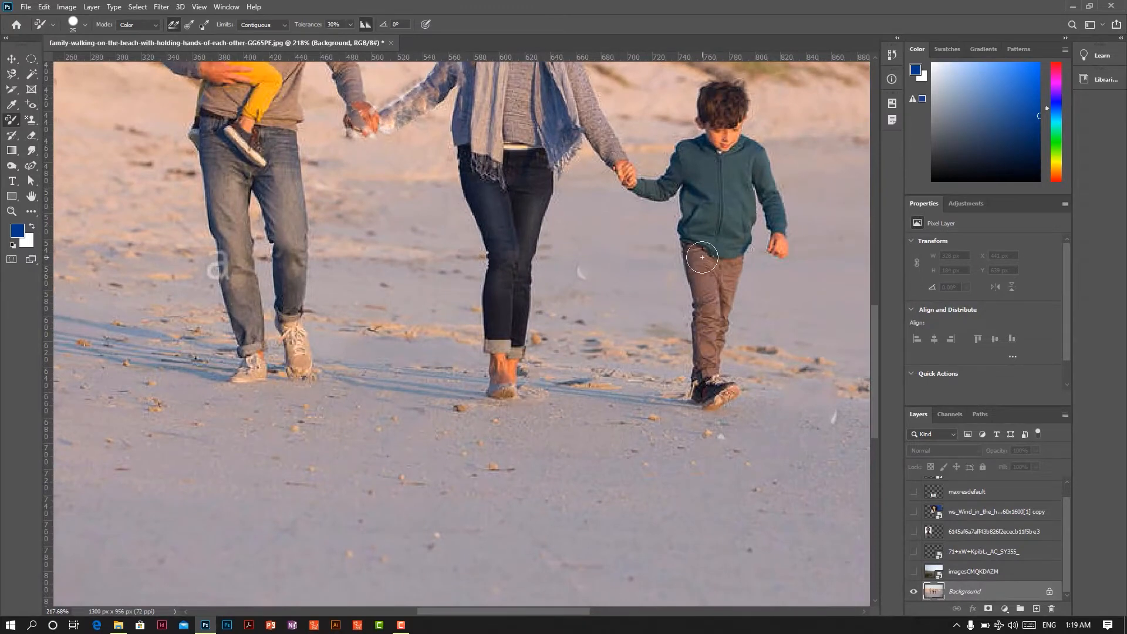
pyautogui.moveTo(702, 257)
pyautogui.mouseDown()
pyautogui.moveTo(719, 350)
pyautogui.moveTo(689, 247)
pyautogui.mouseUp()
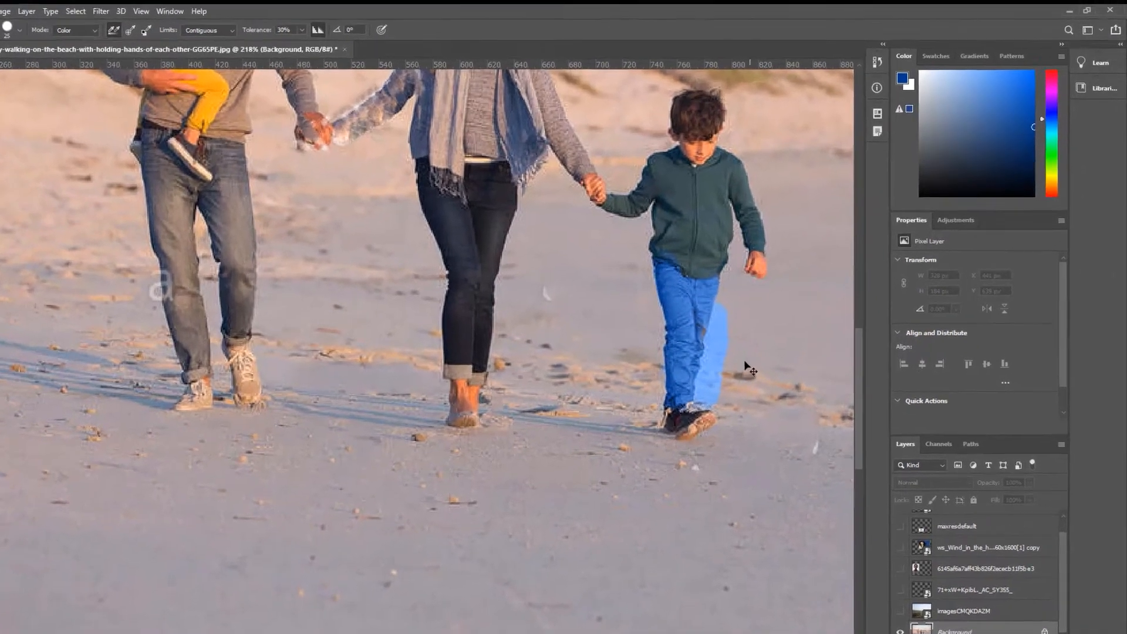
pyautogui.hotkey('ctrl', 'z')
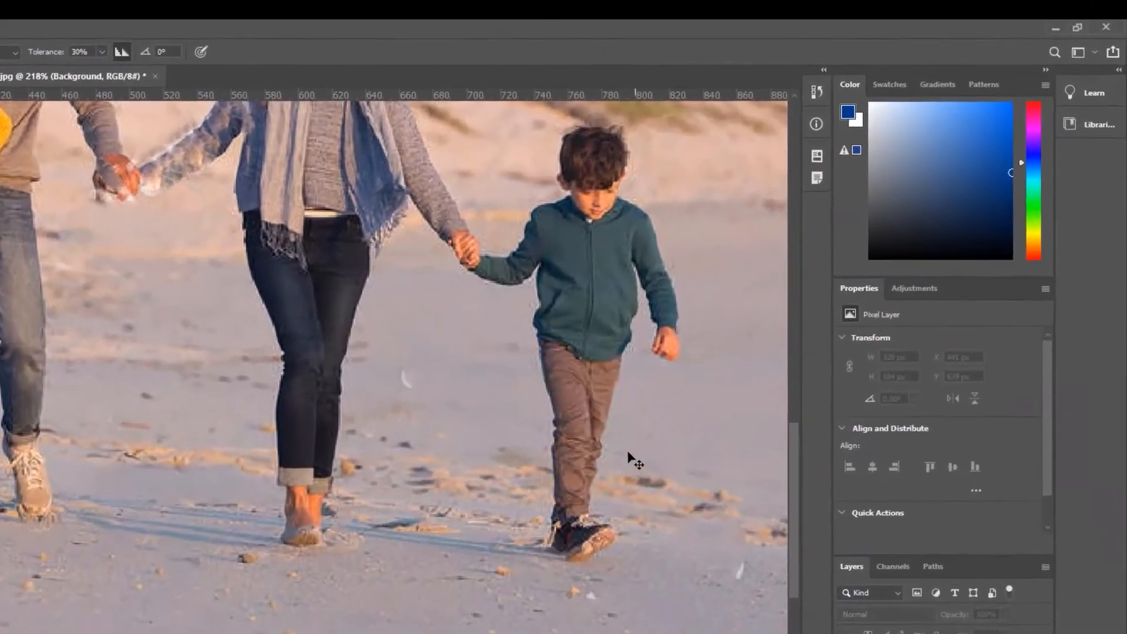
pyautogui.moveTo(588, 382); pyautogui.dragTo(565, 479)
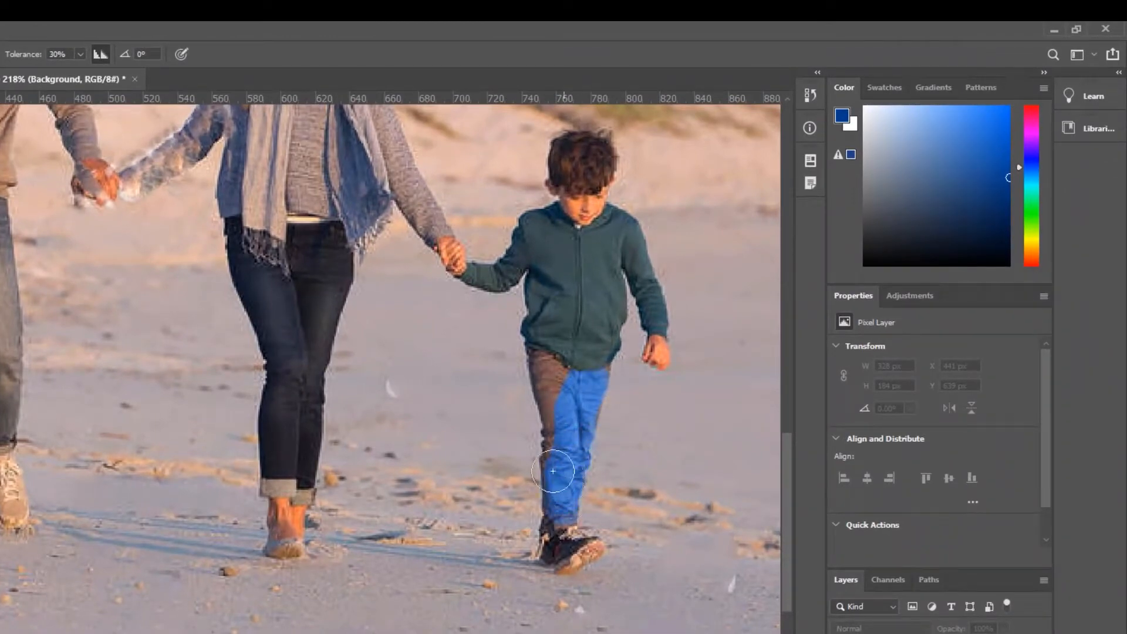
pyautogui.moveTo(547, 367); pyautogui.dragTo(571, 391)
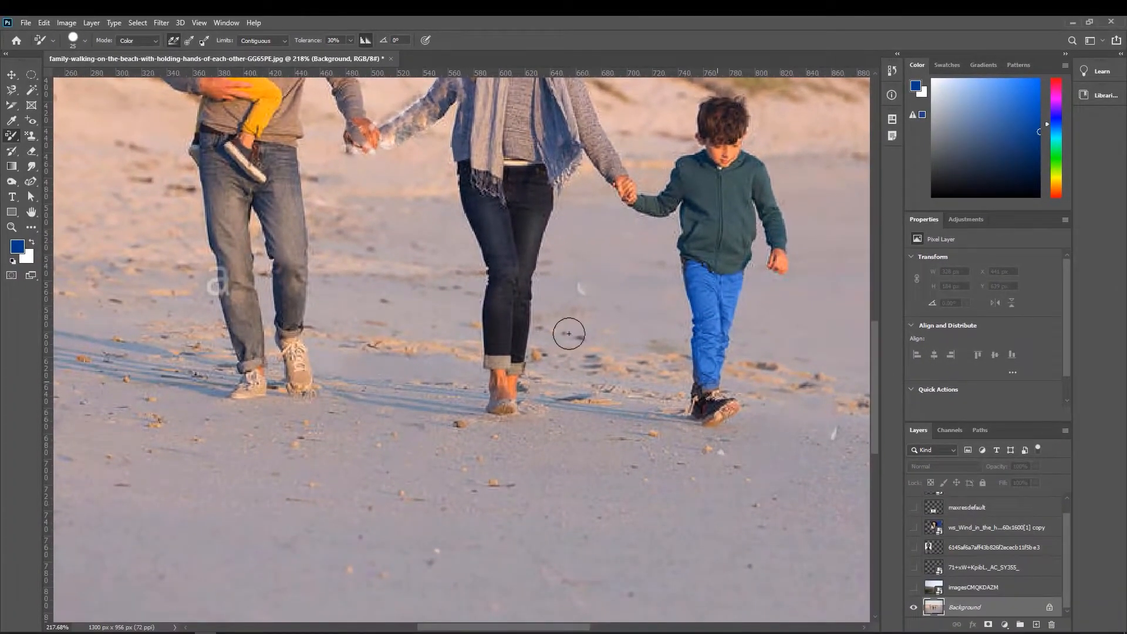
# Set the foreground colour to green 00da12 and recolour the boy's jacket, including the sleeves, with it
pyautogui.click(23, 250)
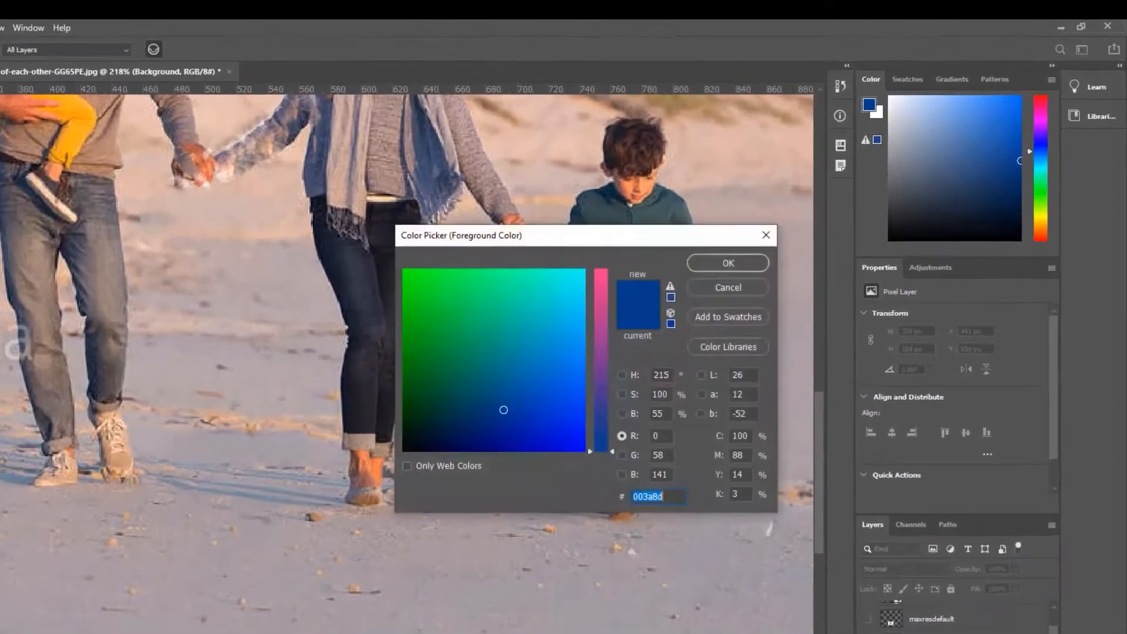
pyautogui.write('00da12')
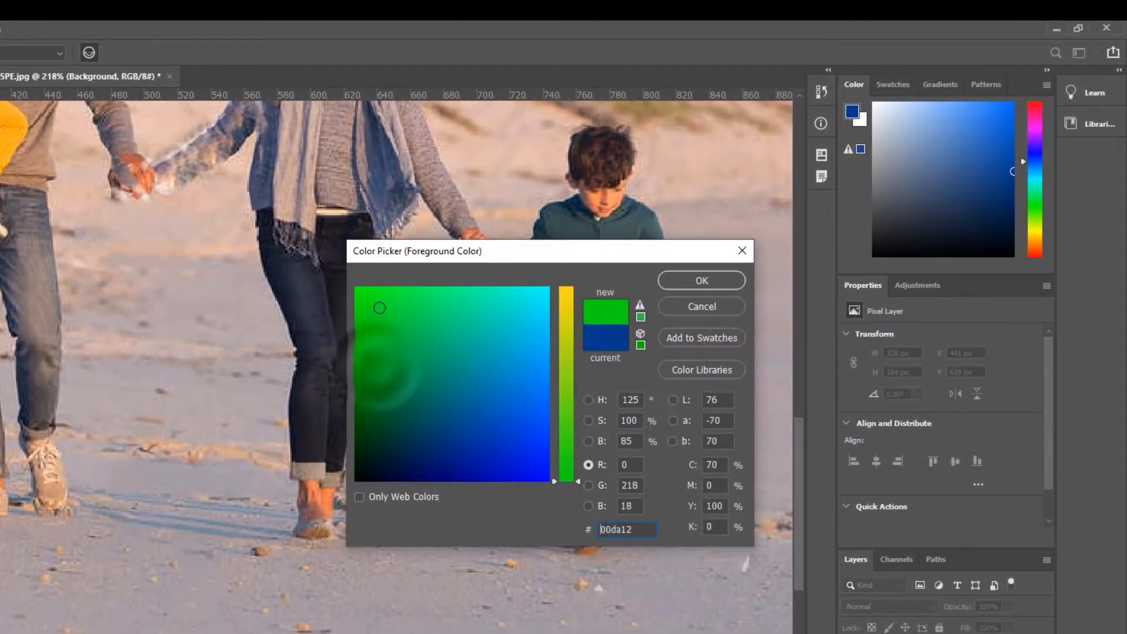
pyautogui.click(695, 283)
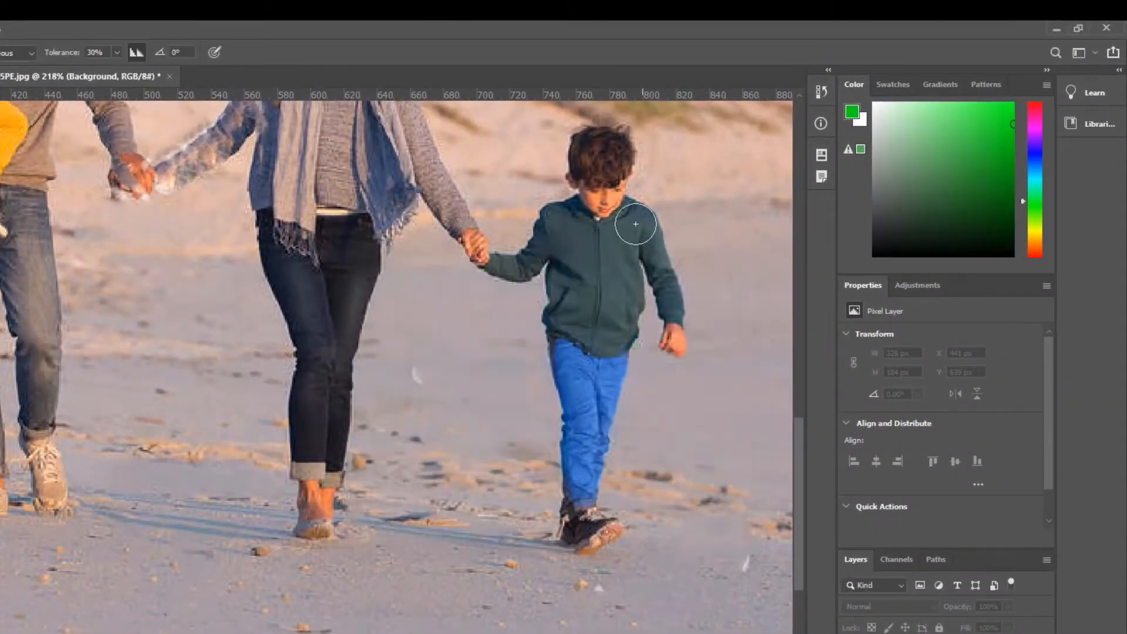
pyautogui.moveTo(634, 227)
pyautogui.mouseDown()
pyautogui.moveTo(669, 310)
pyautogui.moveTo(632, 249)
pyautogui.mouseUp()
pyautogui.moveTo(614, 326)
pyautogui.mouseDown()
pyautogui.moveTo(580, 323)
pyautogui.moveTo(570, 302)
pyautogui.moveTo(575, 264)
pyautogui.moveTo(604, 280)
pyautogui.moveTo(604, 303)
pyautogui.moveTo(607, 246)
pyautogui.moveTo(558, 227)
pyautogui.mouseUp()
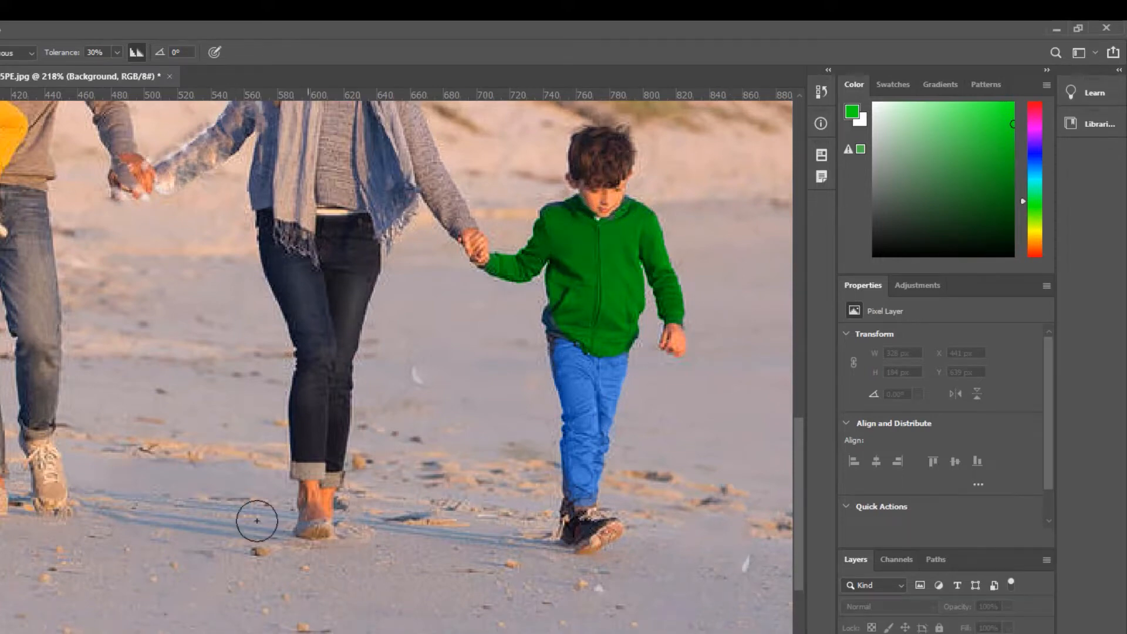
# Switch to the Mixer Brush tool
pyautogui.scroll(-4, 180, 510)
pyautogui.scroll(3, 208, 523)
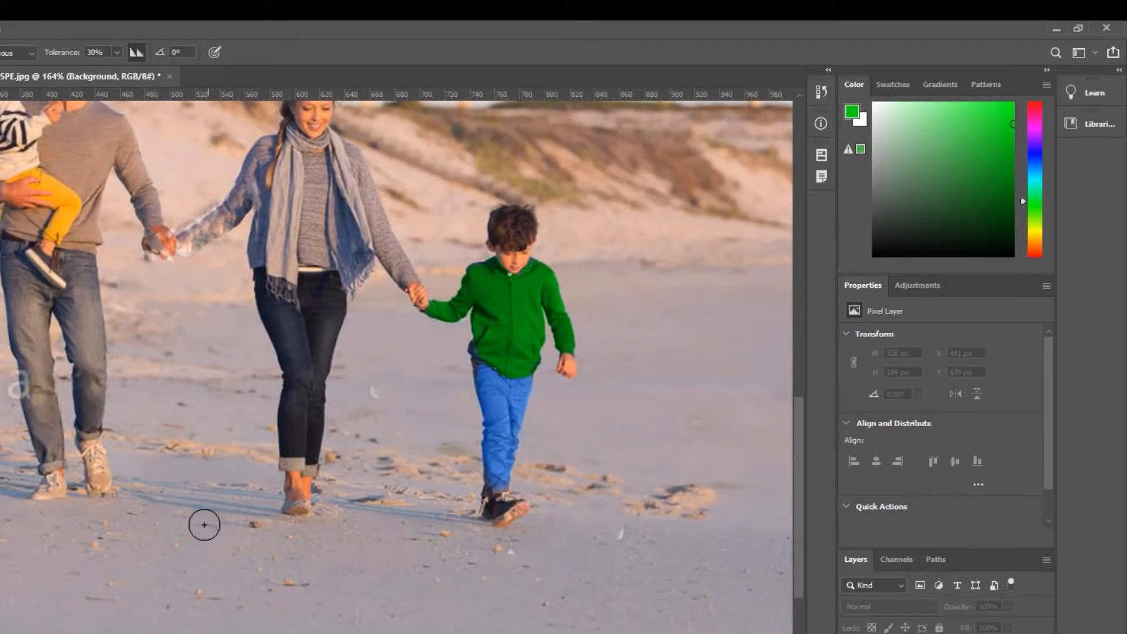
pyautogui.scroll(1, 481, 450)
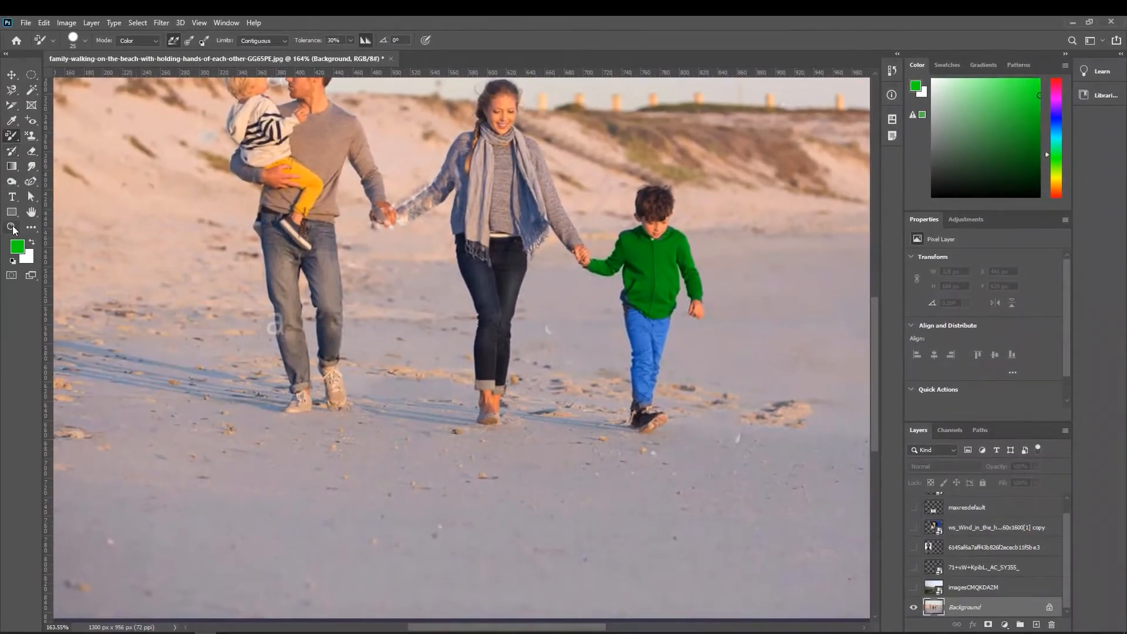
pyautogui.rightClick(12, 136)
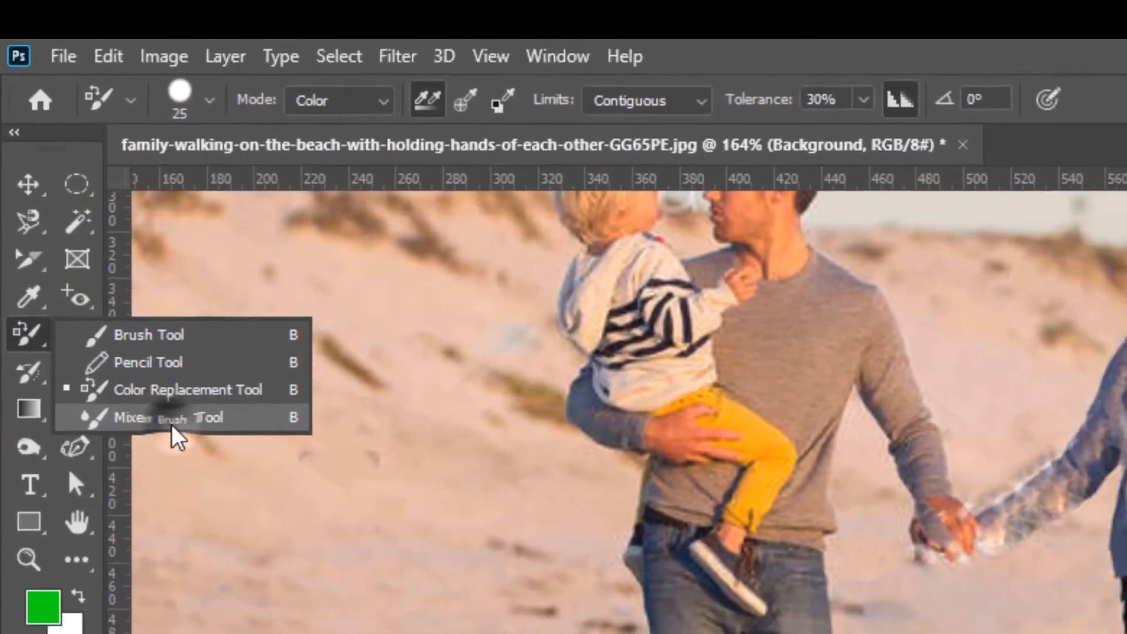
pyautogui.click(181, 449)
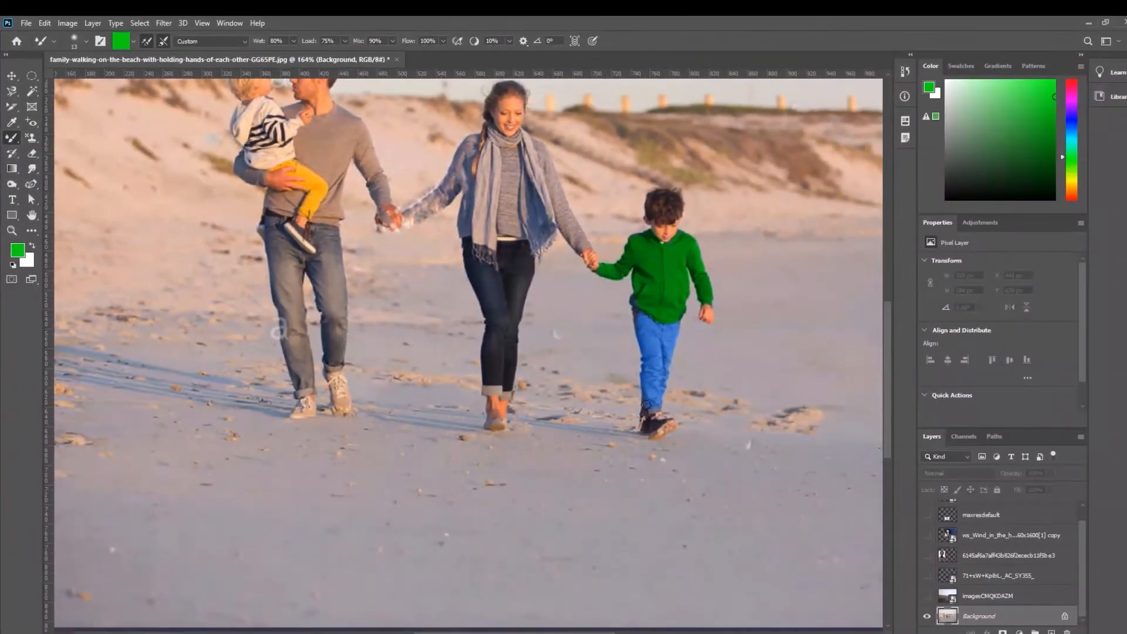
# Enter RGB values 255, 0, 0 for the foreground colour
pyautogui.scroll(5, 683, 362)
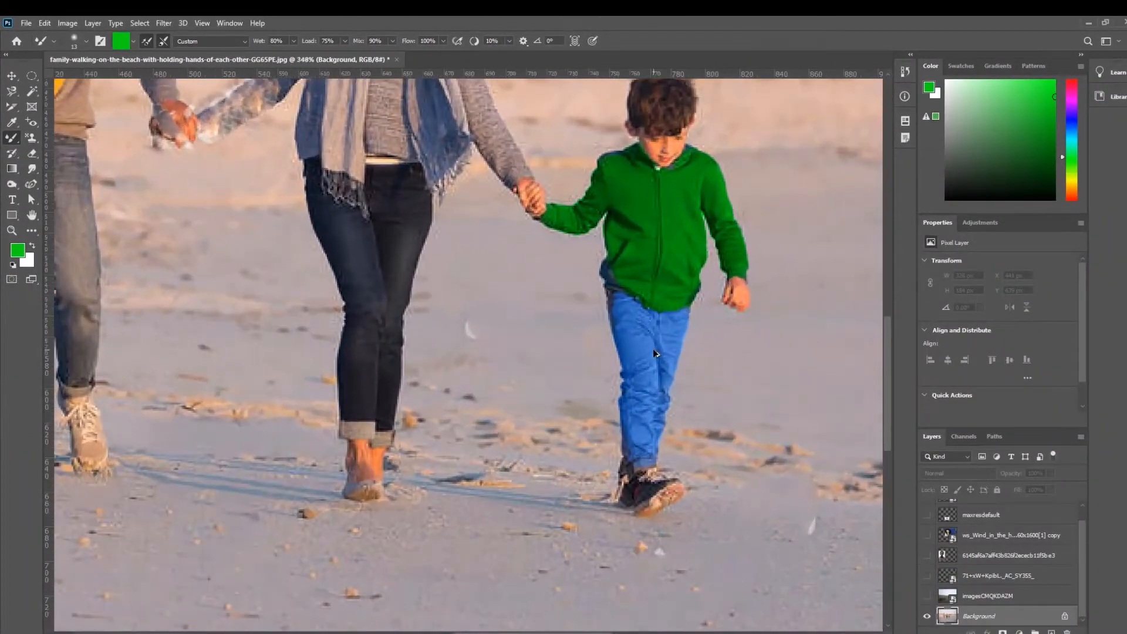
pyautogui.scroll(2, 654, 354)
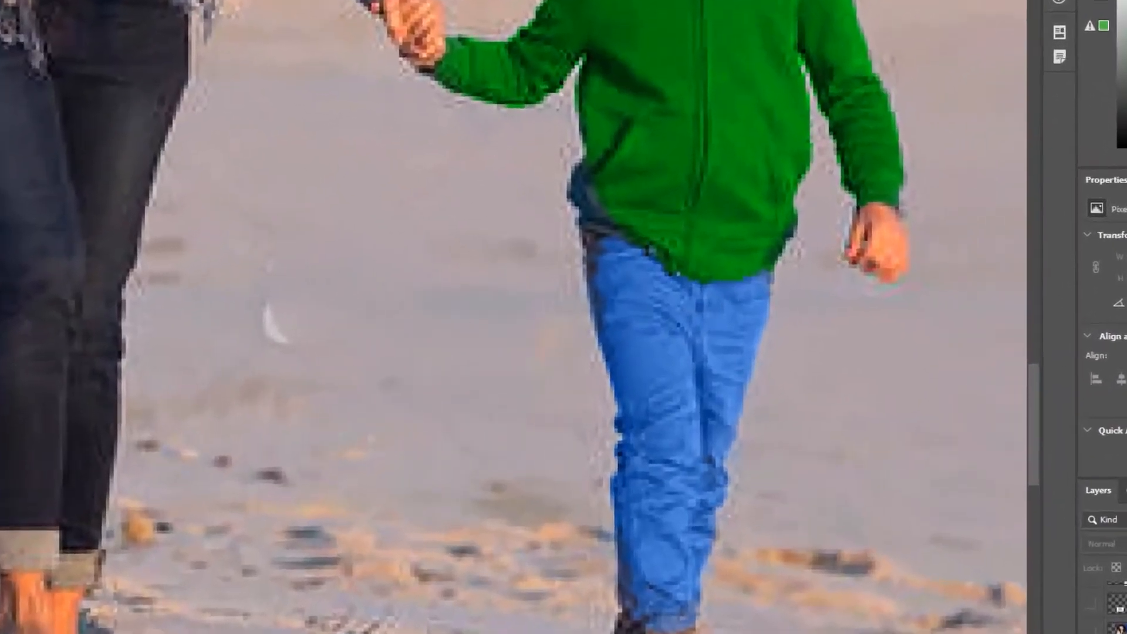
pyautogui.click(6, 423)
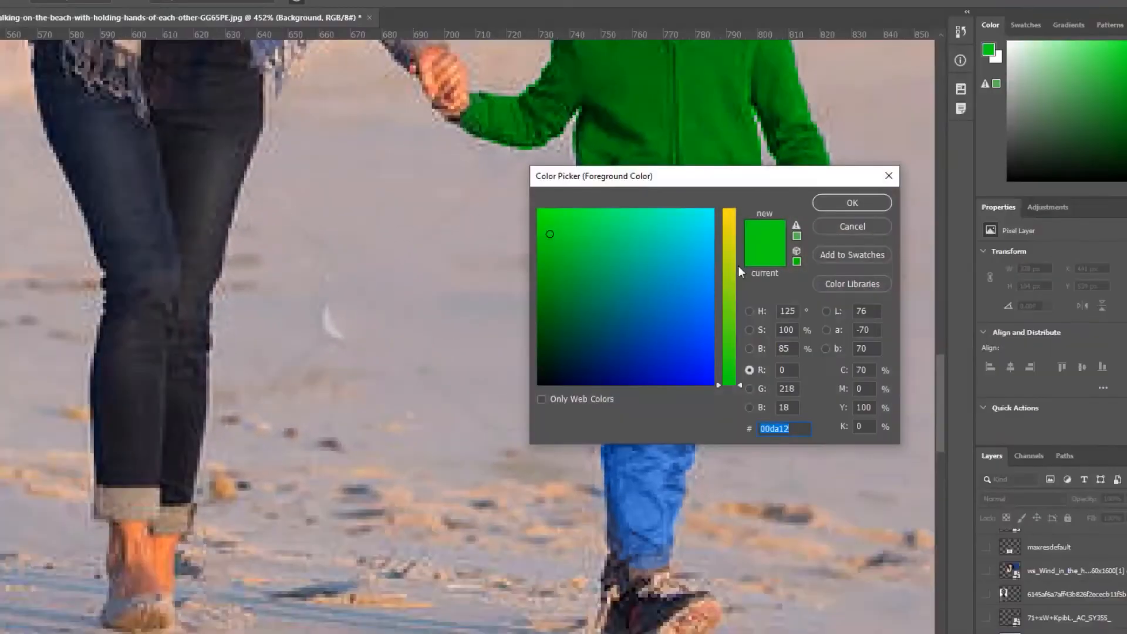
pyautogui.doubleClick(784, 369)
pyautogui.write('255')
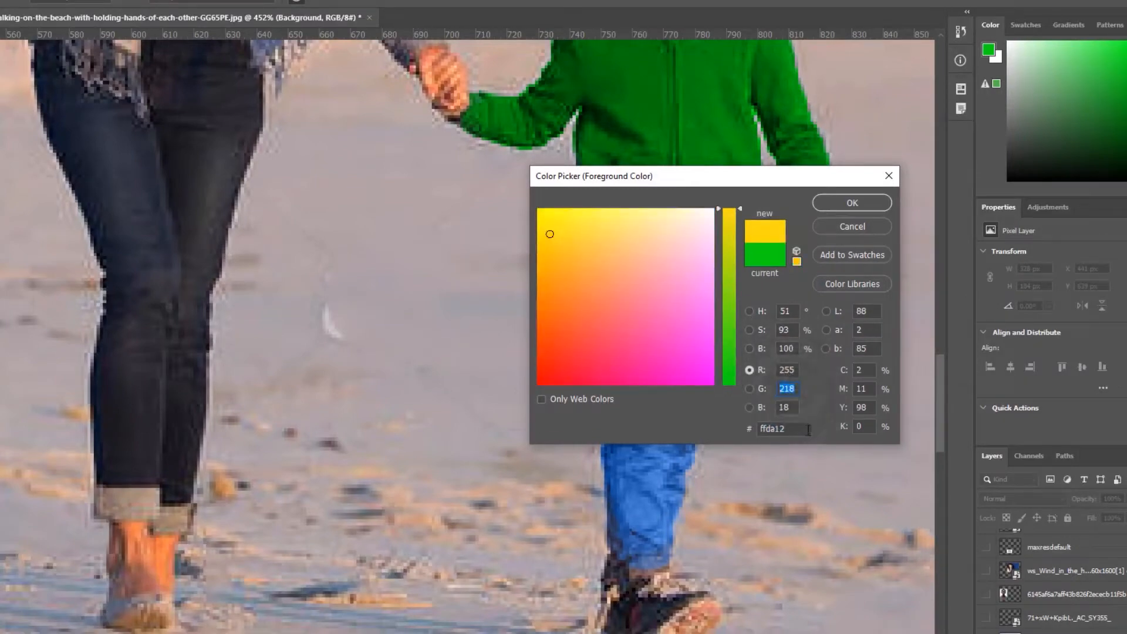
pyautogui.write('0')
pyautogui.doubleClick(794, 408)
pyautogui.write('0')
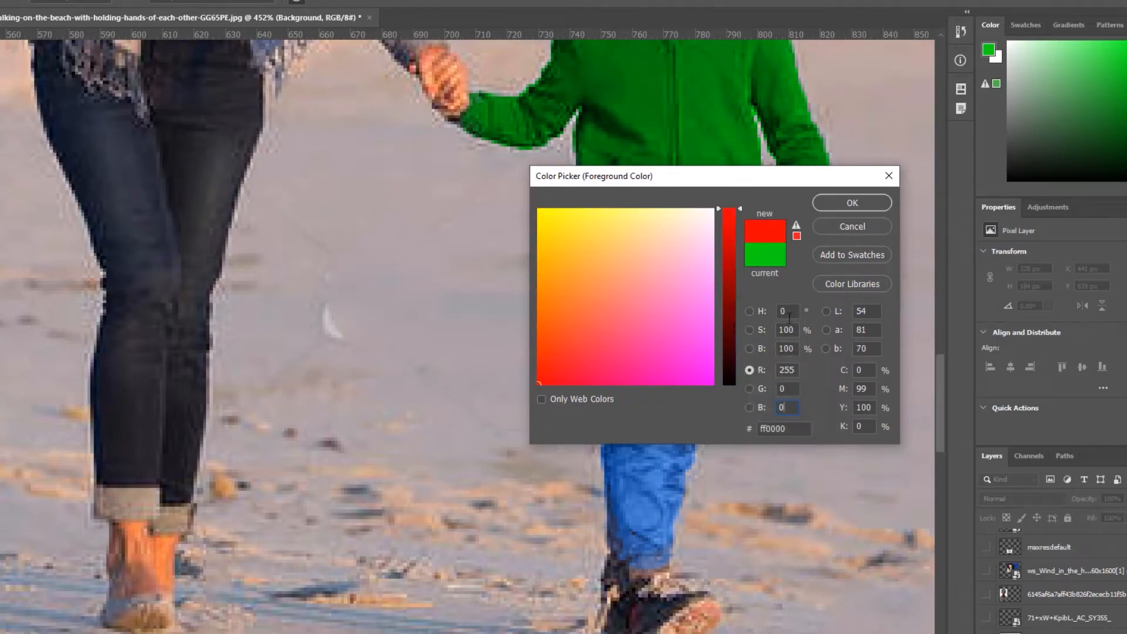
# Try a hue of 100°, reset it to 0 and accept the red foreground colour ff0000
pyautogui.write('100')
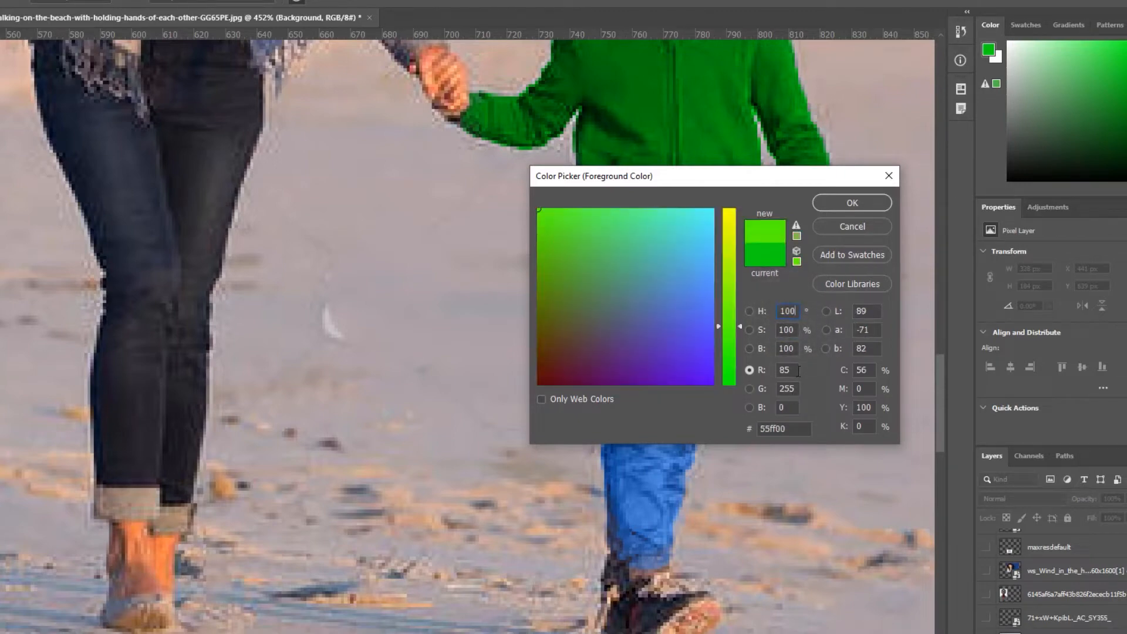
pyautogui.press('BackSpace')
pyautogui.press('BackSpace')
pyautogui.press('BackSpace')
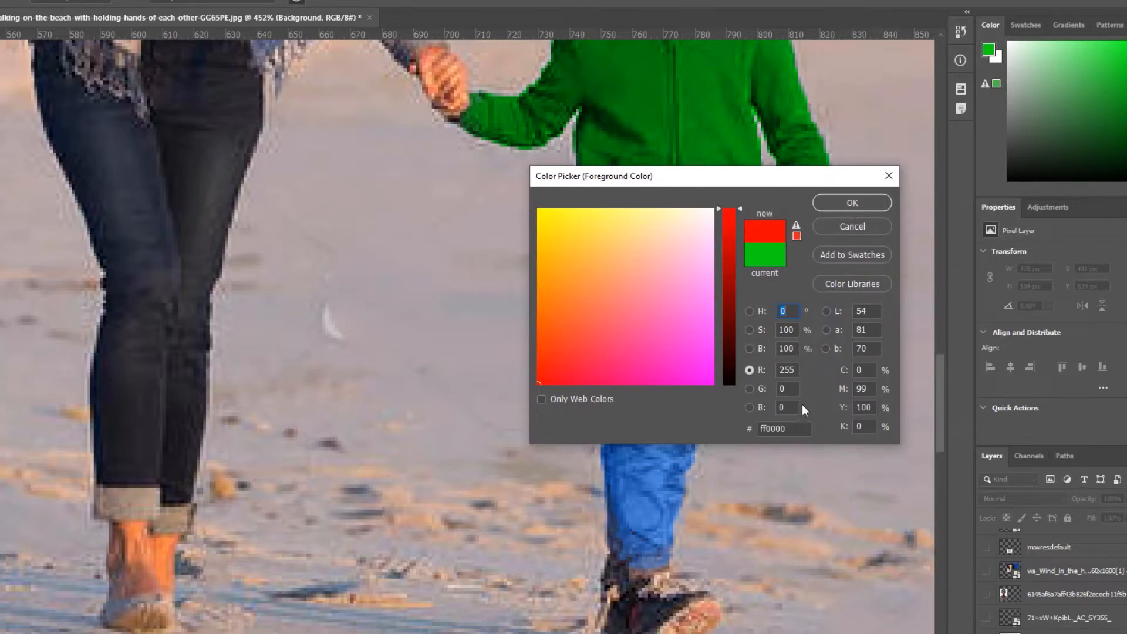
pyautogui.click(852, 203)
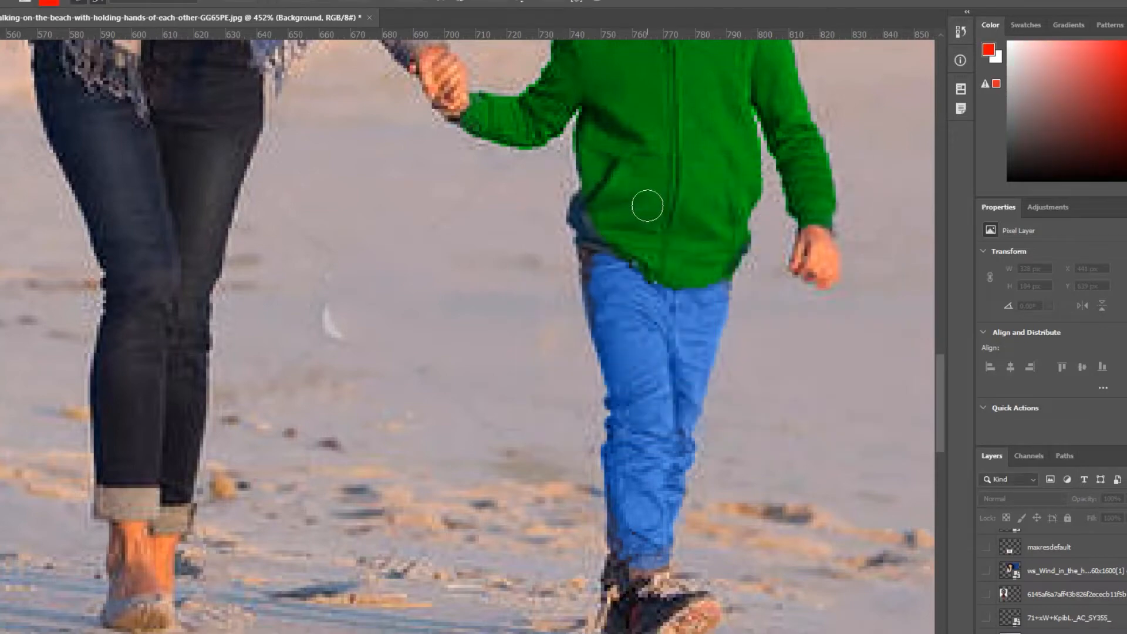
# Try Mixer Brush strokes blending red across the boy's green jacket and blue trousers, and undo them
pyautogui.moveTo(680, 205)
pyautogui.mouseDown()
pyautogui.moveTo(629, 329)
pyautogui.moveTo(675, 412)
pyautogui.moveTo(611, 295)
pyautogui.mouseUp()
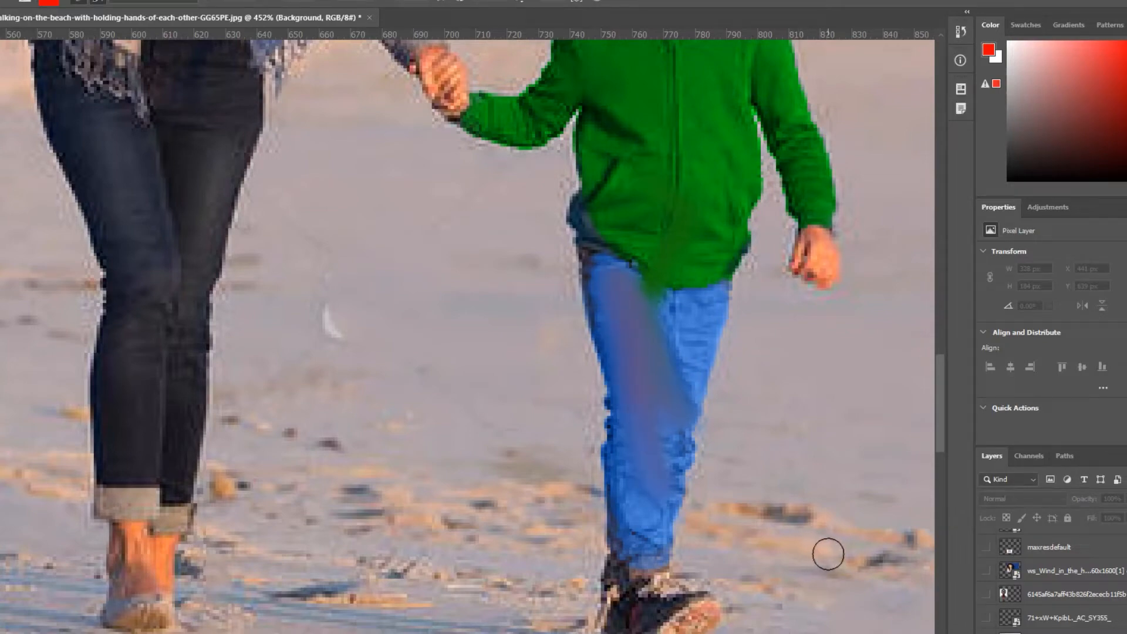
pyautogui.hotkey('ctrl', 'z')
pyautogui.hotkey('ctrl', 'z')
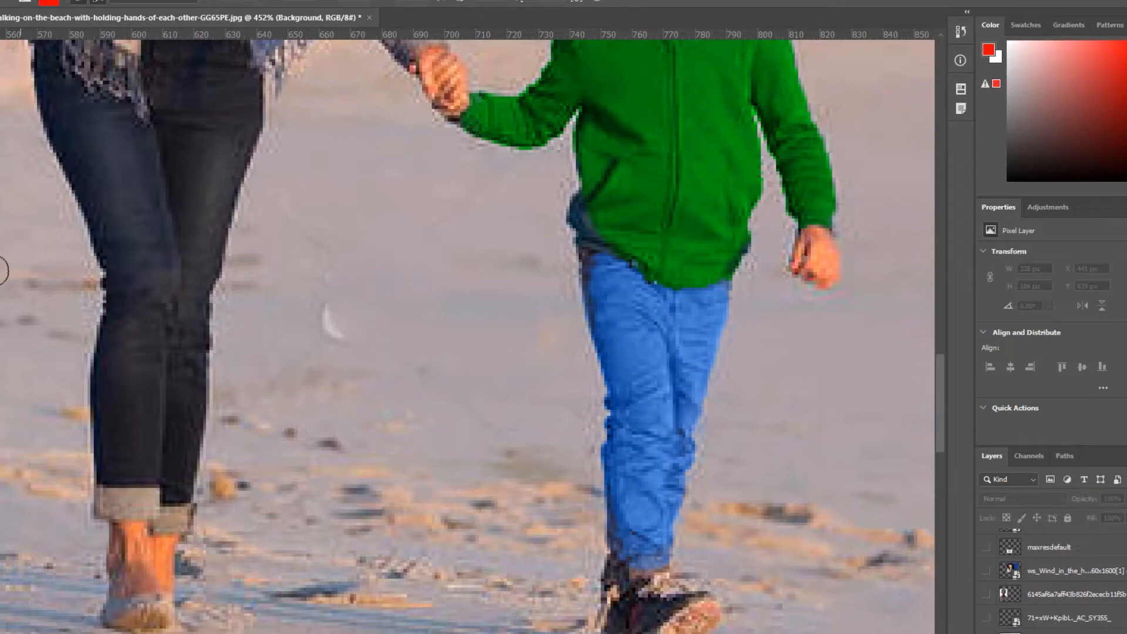
pyautogui.scroll(-1, 153, 184)
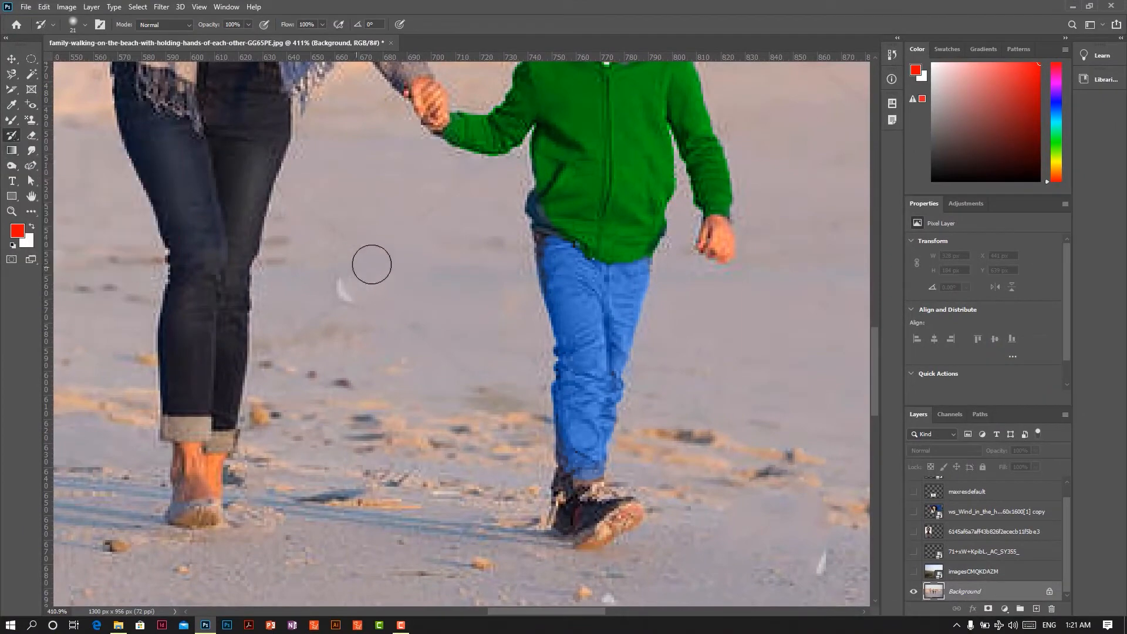
pyautogui.scroll(-3, 486, 268)
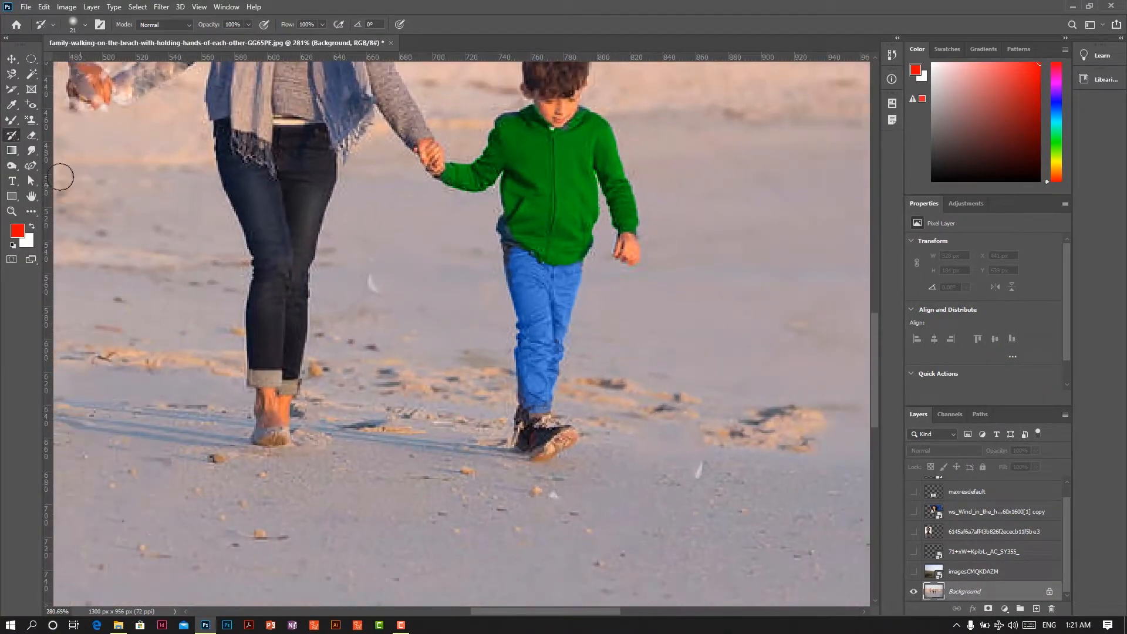
pyautogui.click(11, 121)
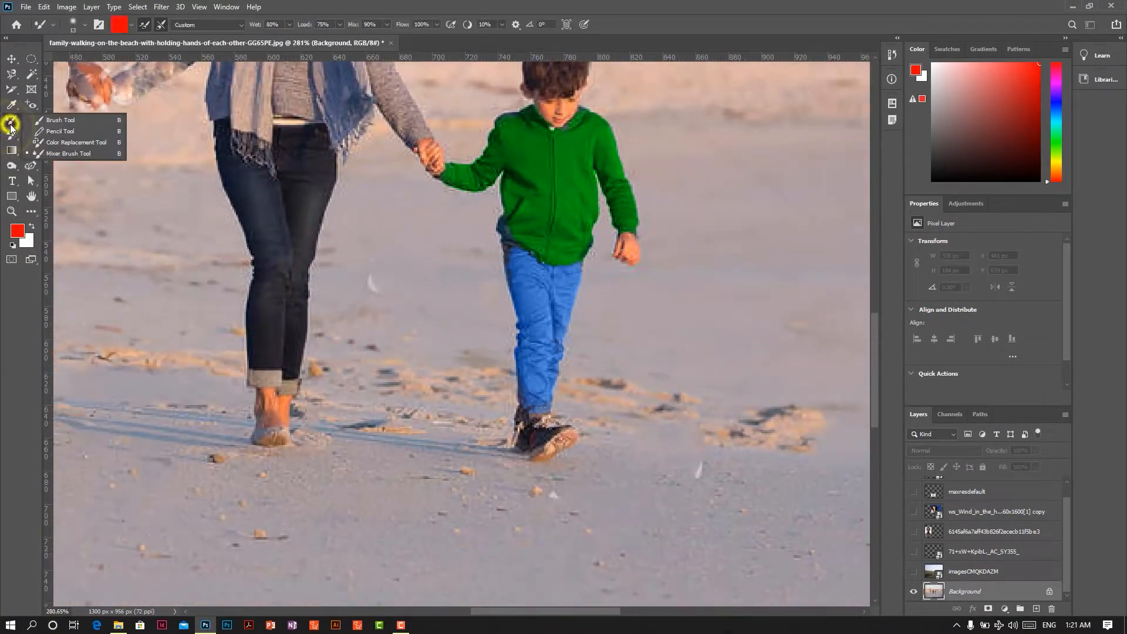
pyautogui.click(11, 125)
pyautogui.rightClick(11, 124)
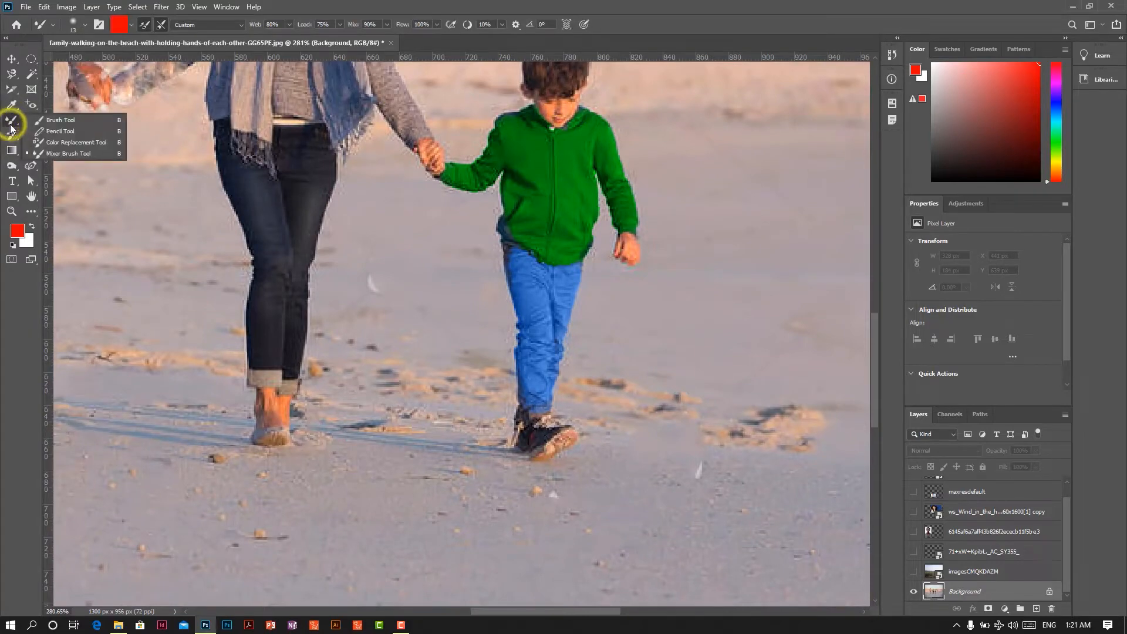
pyautogui.click(11, 126)
# Activate the Clone Stamp tool and enlarge its brush to 300 px
pyautogui.click(35, 121)
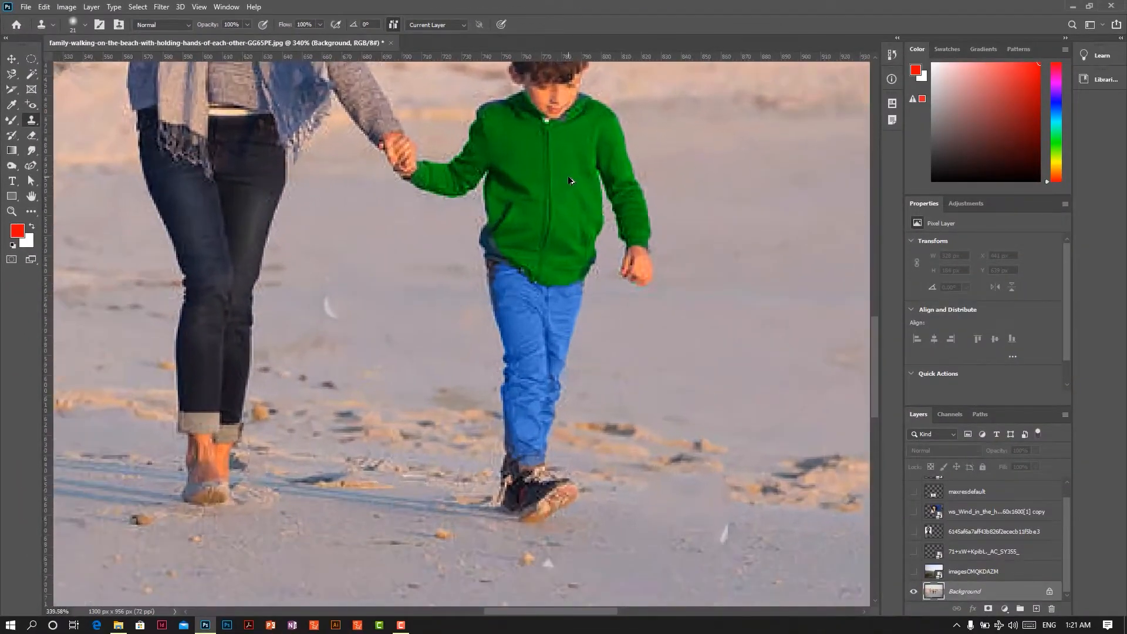
pyautogui.scroll(-4, 569, 181)
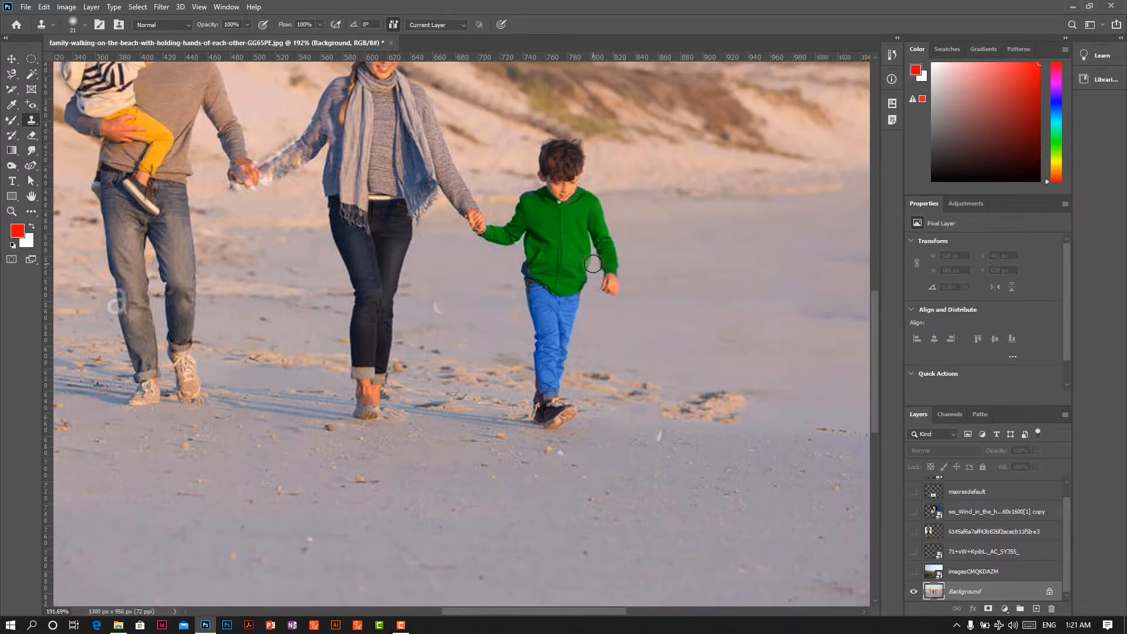
pyautogui.press(']')
pyautogui.press(']')
pyautogui.press(']')
pyautogui.press(']')
pyautogui.press(']')
pyautogui.press(']')
pyautogui.press(']')
pyautogui.press(']')
pyautogui.press(']')
pyautogui.press(']')
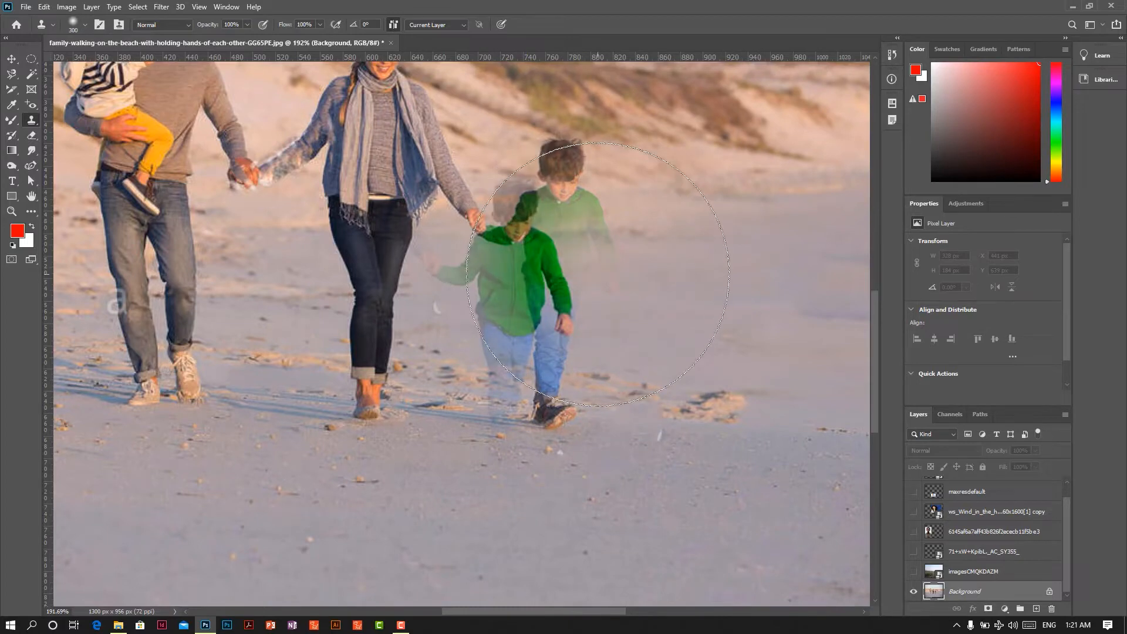
pyautogui.press(']')
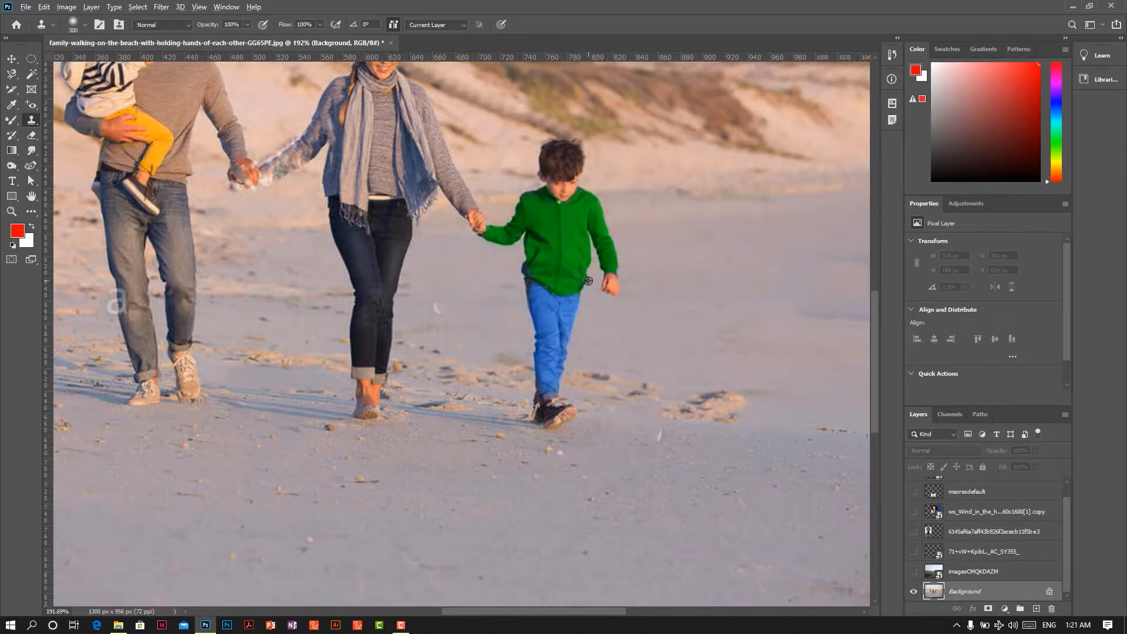
# Try cloning the boy in the green jacket repeatedly across the beach with the Clone Stamp, and undo the clones
pyautogui.keyDown('alt'); pyautogui.click(564, 263); pyautogui.keyUp('alt')
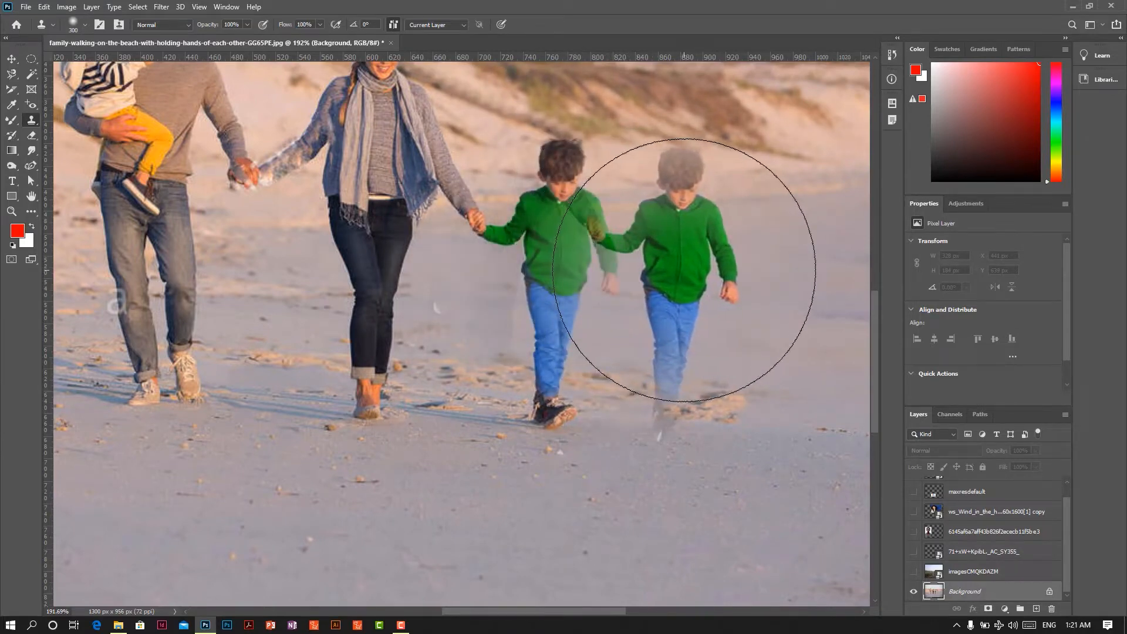
pyautogui.click(686, 271)
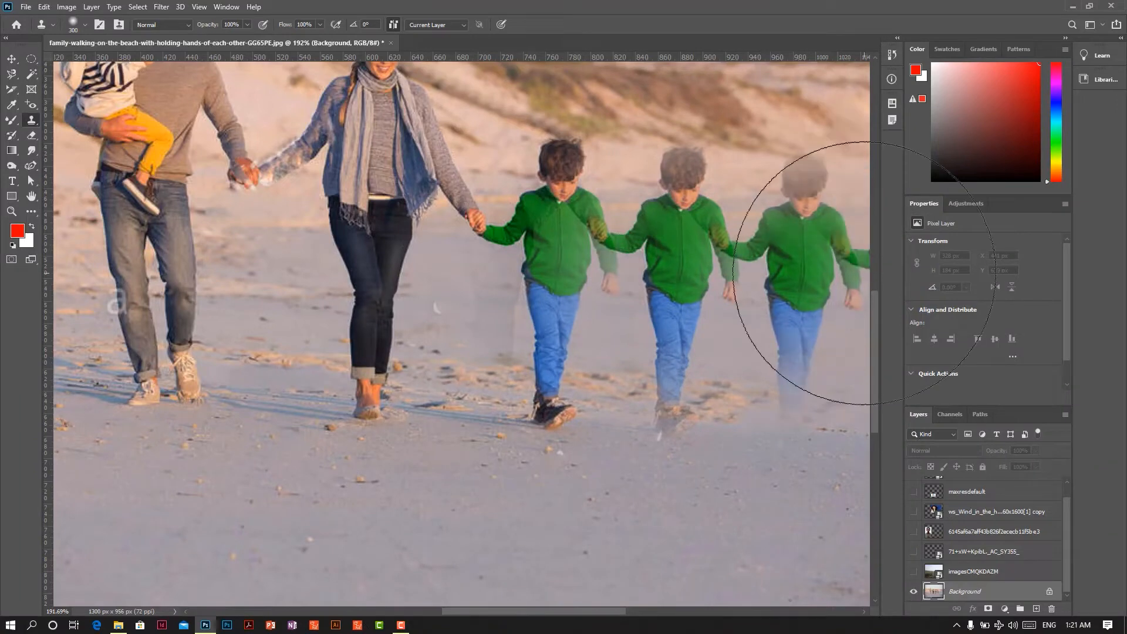
pyautogui.click(800, 270)
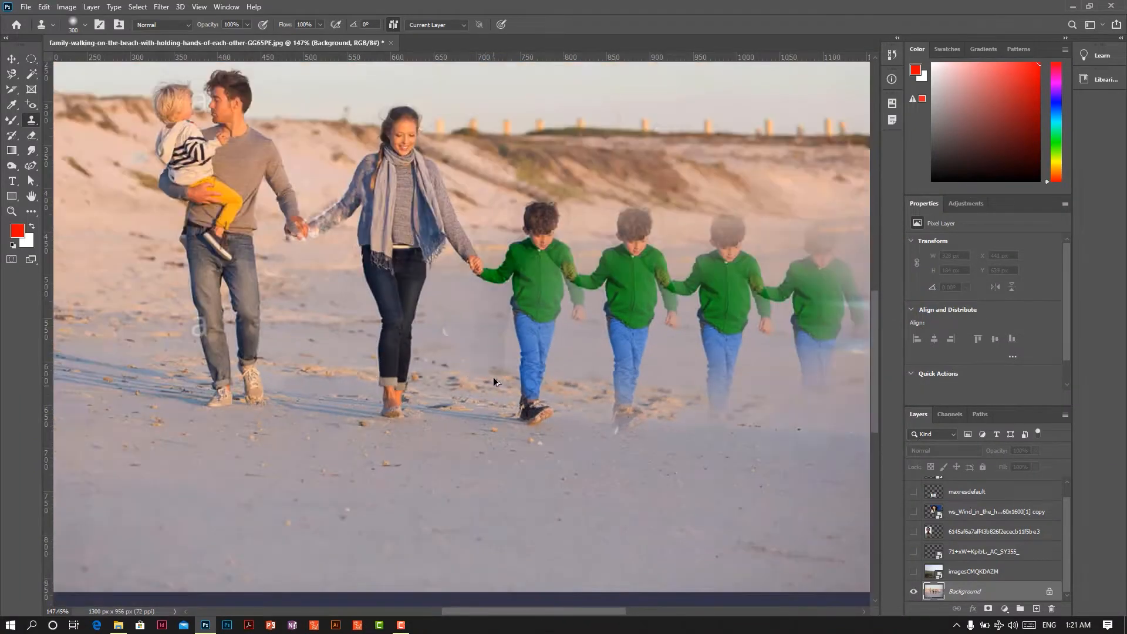
pyautogui.scroll(-2, 474, 410)
pyautogui.click(494, 376)
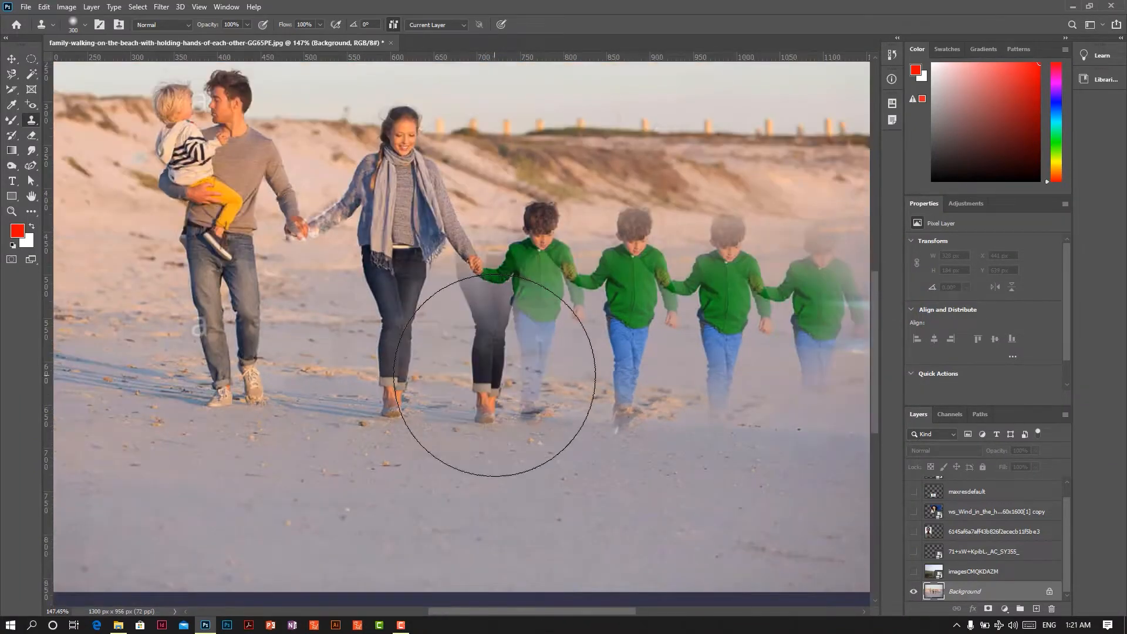
pyautogui.hotkey('ctrl', 'z')
pyautogui.hotkey('ctrl', 'z')
pyautogui.hotkey('ctrl', 'z')
pyautogui.hotkey('ctrl', 'z')
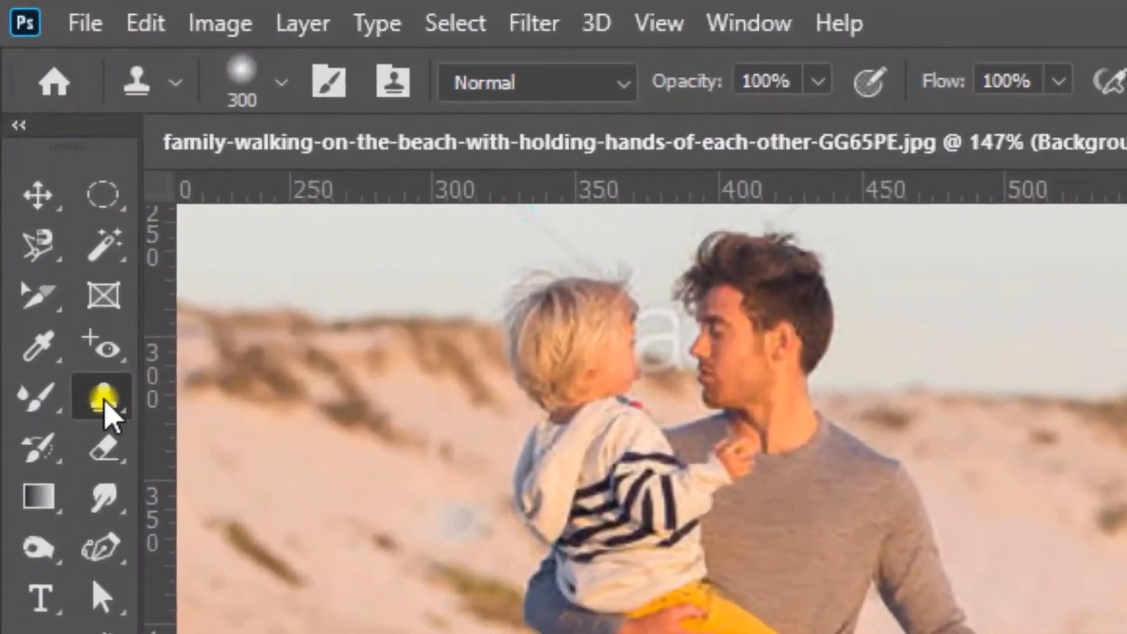
# Activate the Pattern Stamp tool and enlarge its brush to 150 px
pyautogui.click(106, 404)
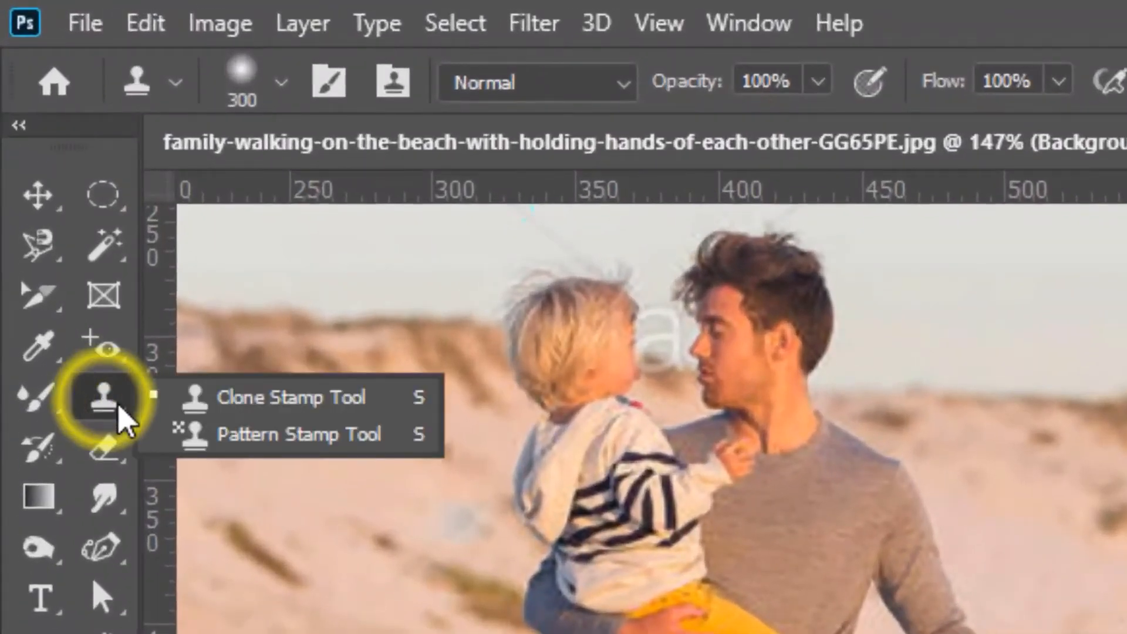
pyautogui.click(283, 446)
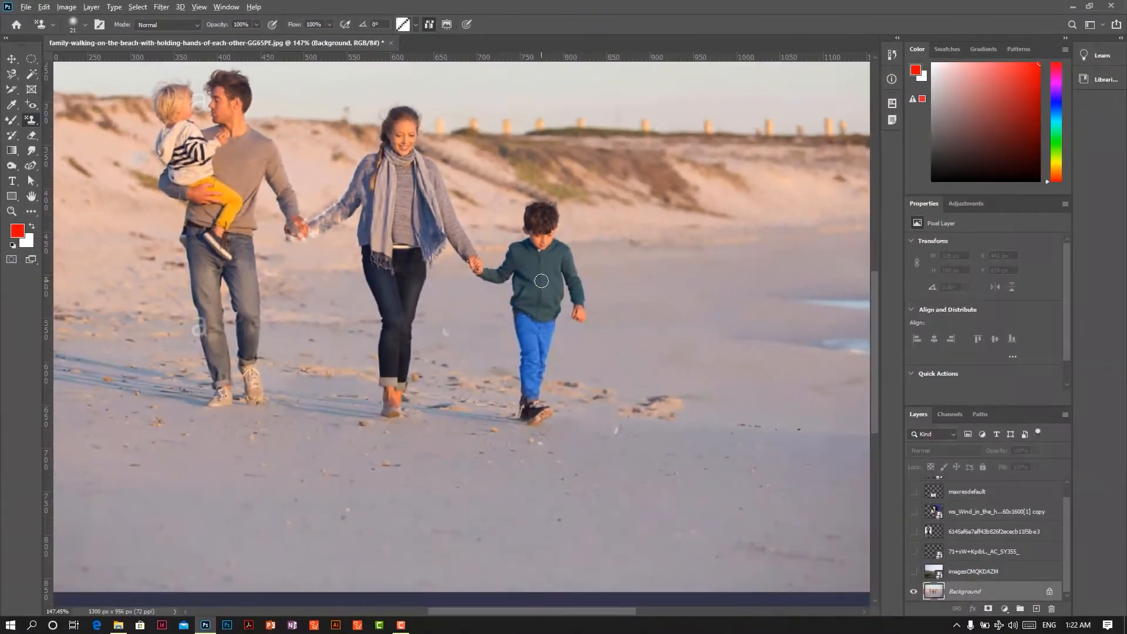
pyautogui.click(30, 124)
pyautogui.click(78, 133)
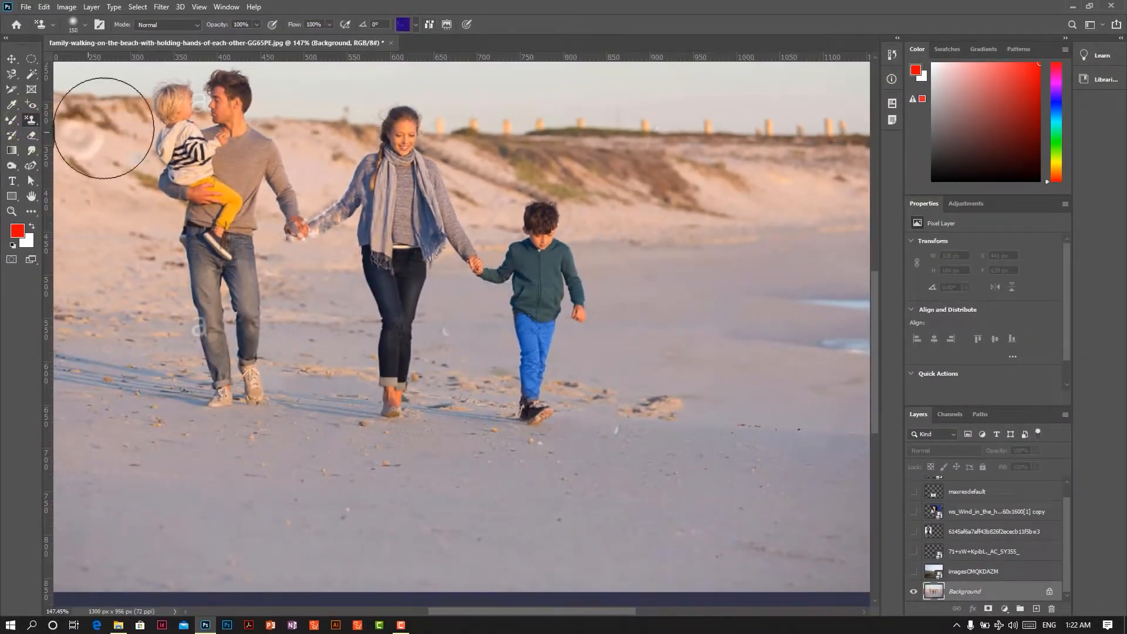
# Try stamping a black-and-white speckled pattern across the sky, the dunes and the beach beside the boy
pyautogui.click(416, 24)
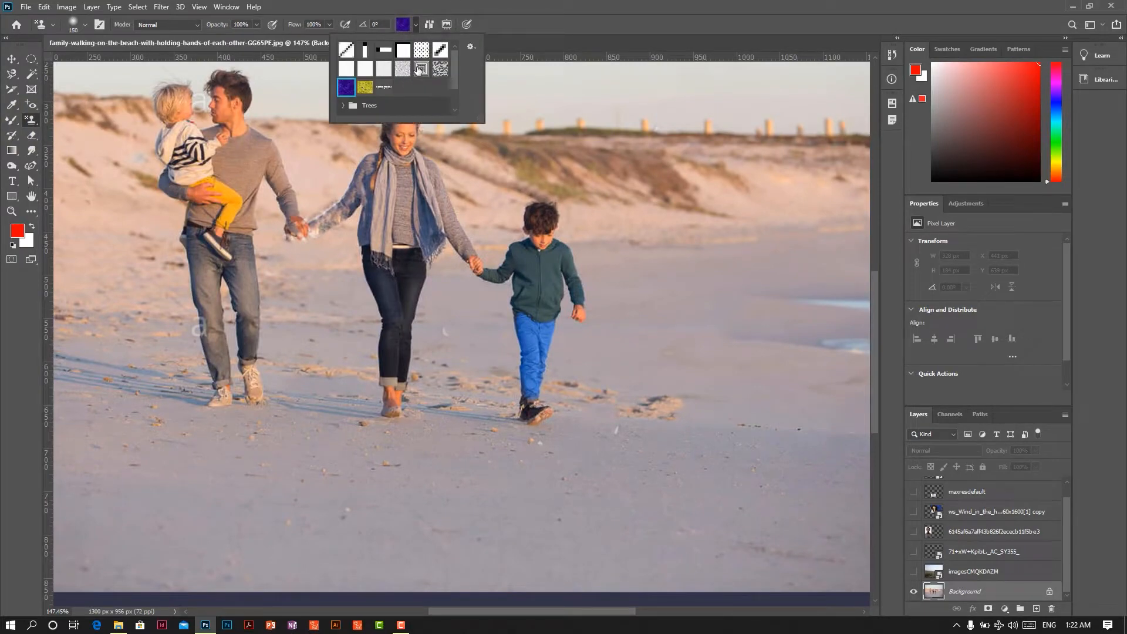
pyautogui.click(421, 69)
pyautogui.click(400, 72)
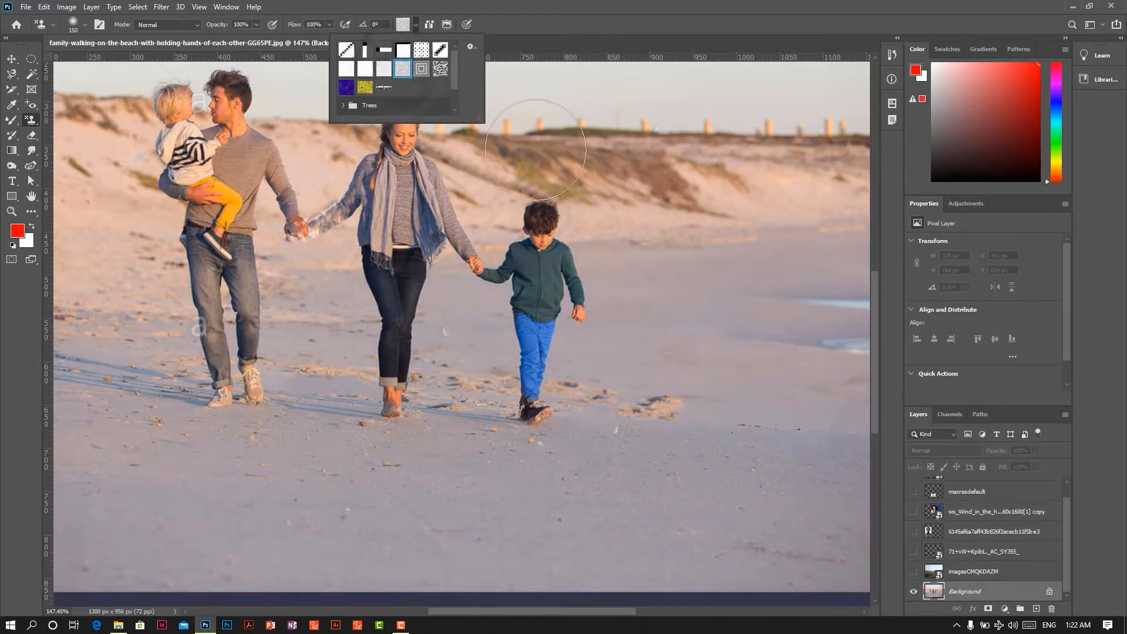
pyautogui.moveTo(528, 135)
pyautogui.mouseDown()
pyautogui.moveTo(688, 292)
pyautogui.moveTo(776, 274)
pyautogui.moveTo(506, 127)
pyautogui.moveTo(7, 157)
pyautogui.moveTo(84, 114)
pyautogui.moveTo(516, 71)
pyautogui.moveTo(785, 87)
pyautogui.moveTo(829, 177)
pyautogui.moveTo(329, 199)
pyautogui.mouseUp()
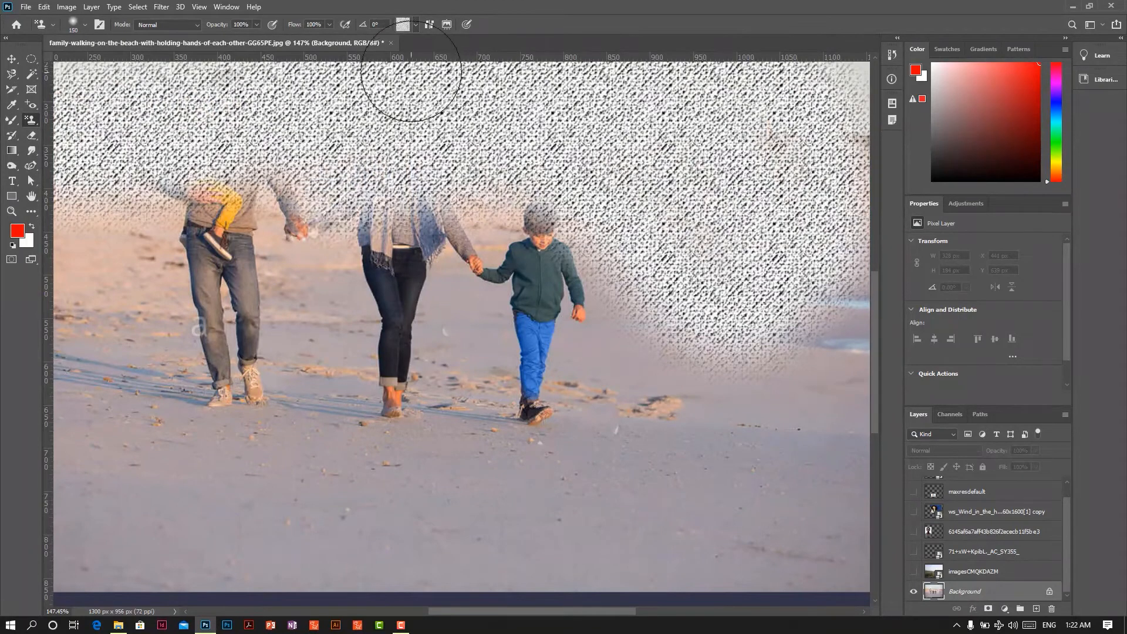
# Try the purple wave pattern across the family and the sand beside them, and undo the pattern strokes
pyautogui.click(414, 25)
pyautogui.click(346, 87)
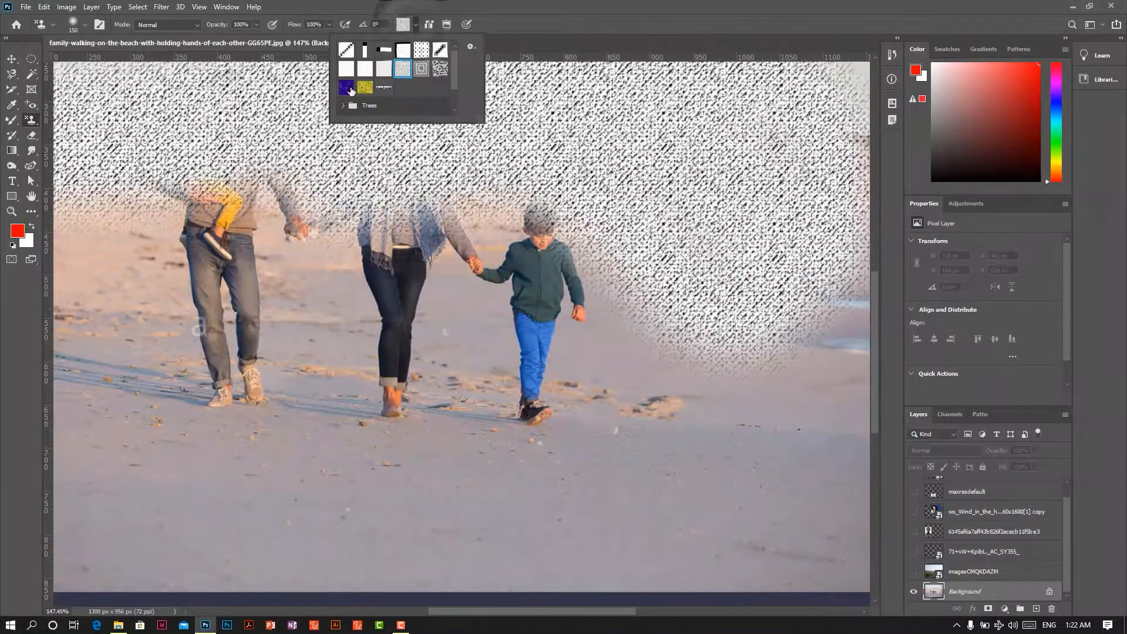
pyautogui.moveTo(97, 251)
pyautogui.mouseDown()
pyautogui.moveTo(490, 254)
pyautogui.moveTo(823, 445)
pyautogui.moveTo(815, 354)
pyautogui.moveTo(693, 323)
pyautogui.moveTo(734, 388)
pyautogui.moveTo(763, 404)
pyautogui.mouseUp()
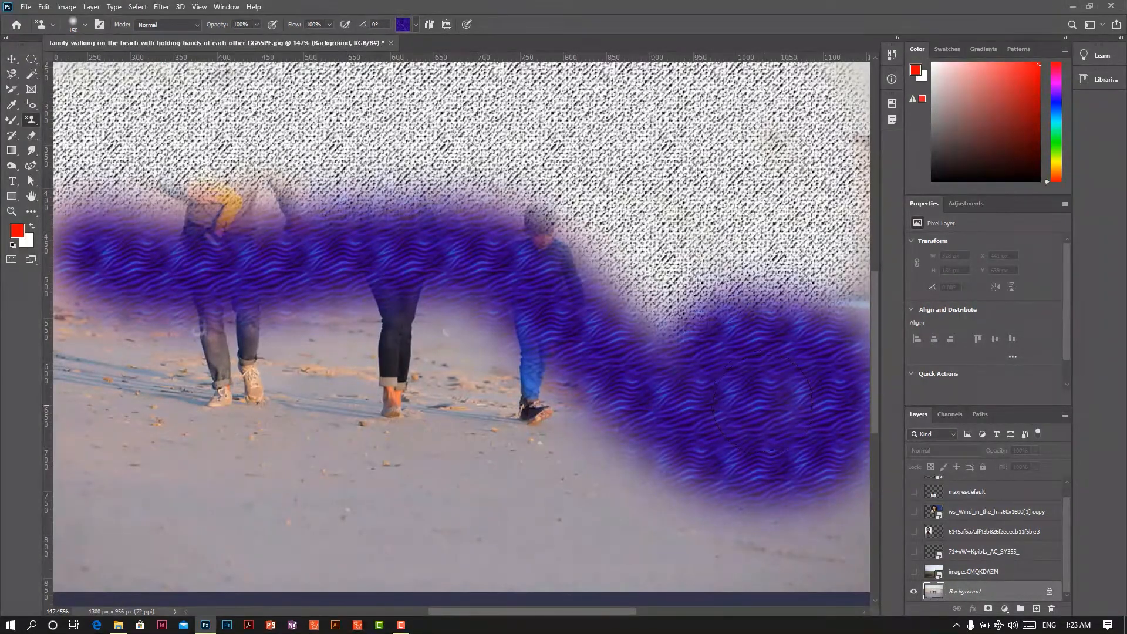
pyautogui.hotkey('ctrl', 'z')
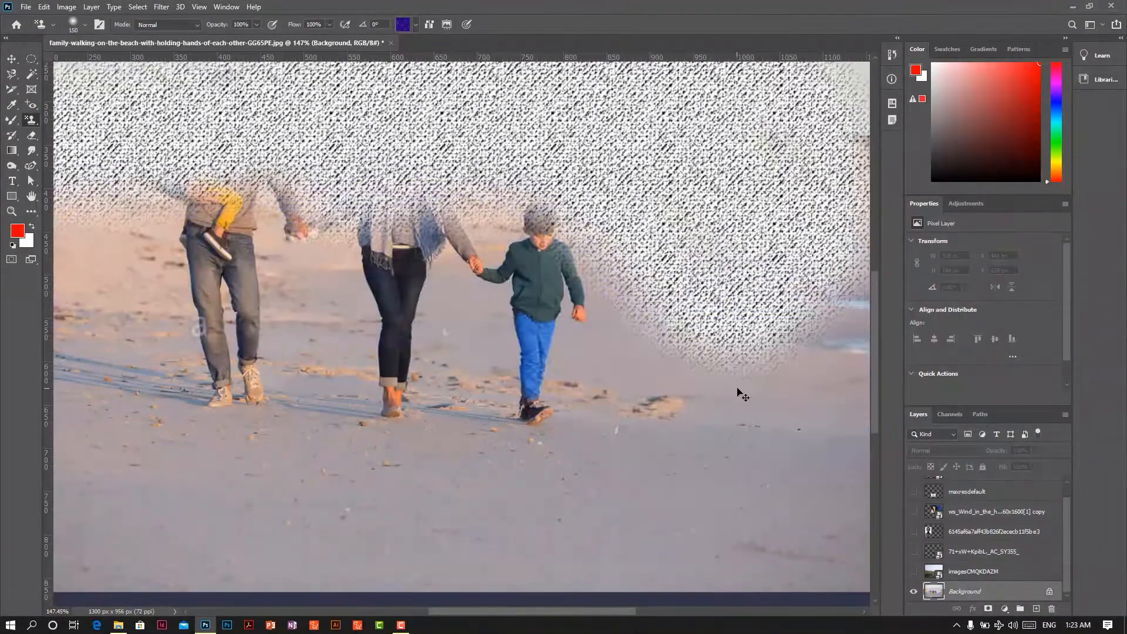
pyautogui.hotkey('ctrl', 'z')
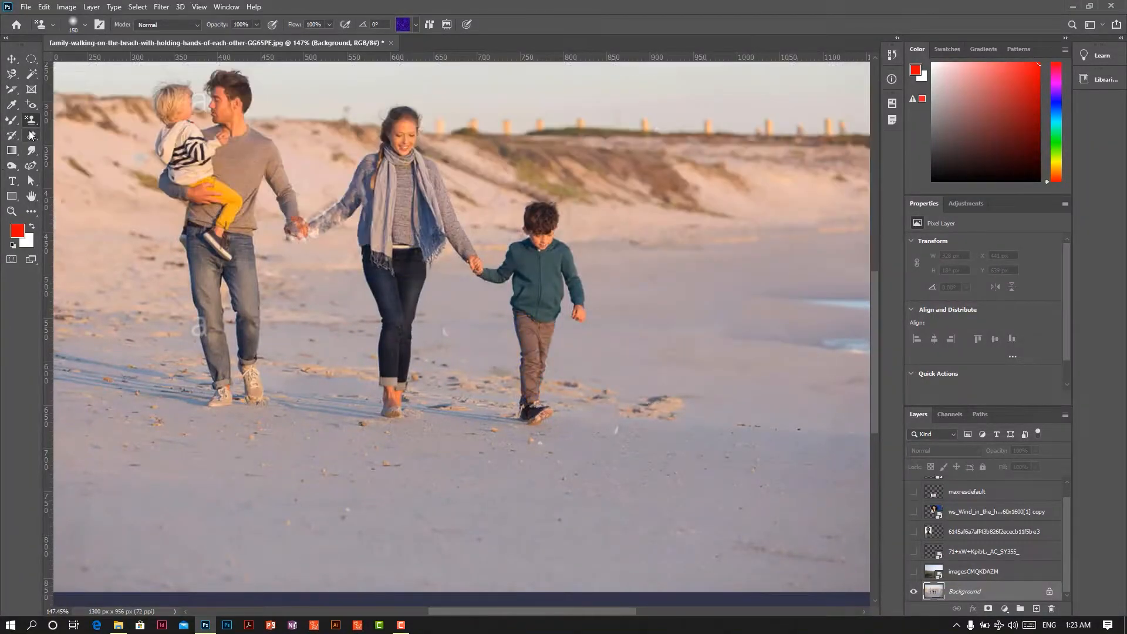
# Activate the History Brush tool and enlarge its brush to 400 px
pyautogui.click(11, 138)
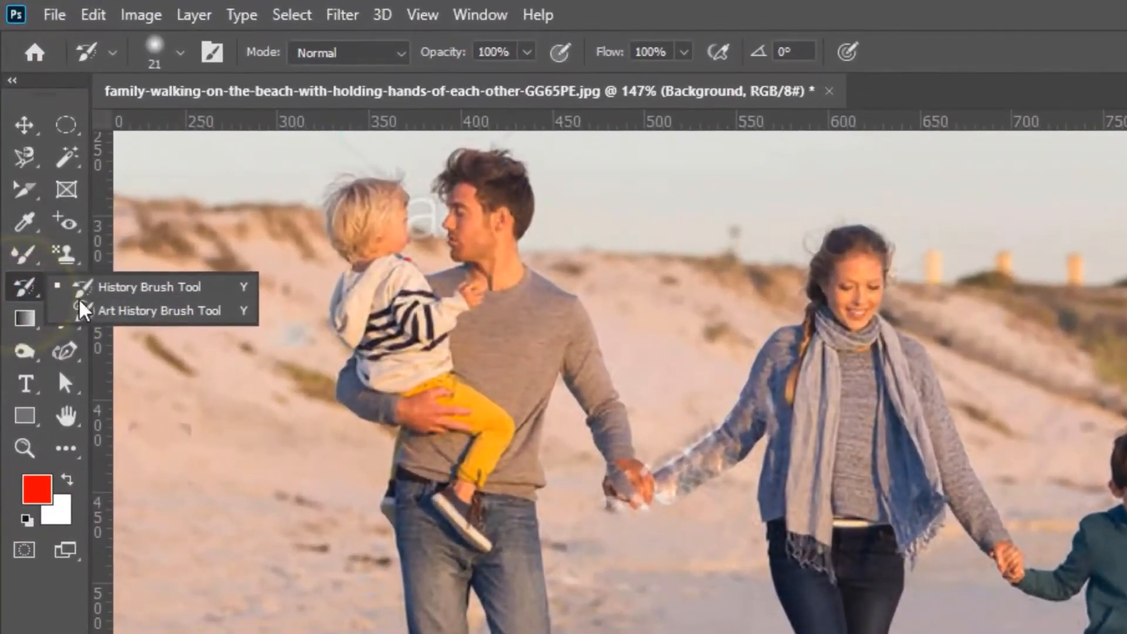
pyautogui.click(131, 295)
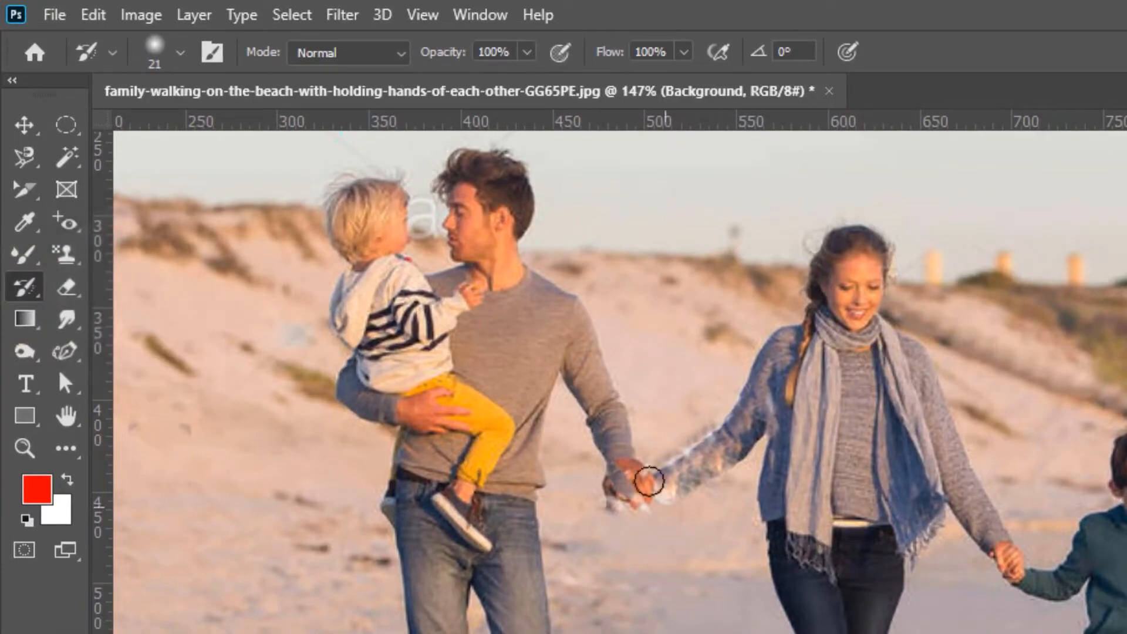
pyautogui.scroll(-2, 594, 584)
pyautogui.scroll(-2, 596, 579)
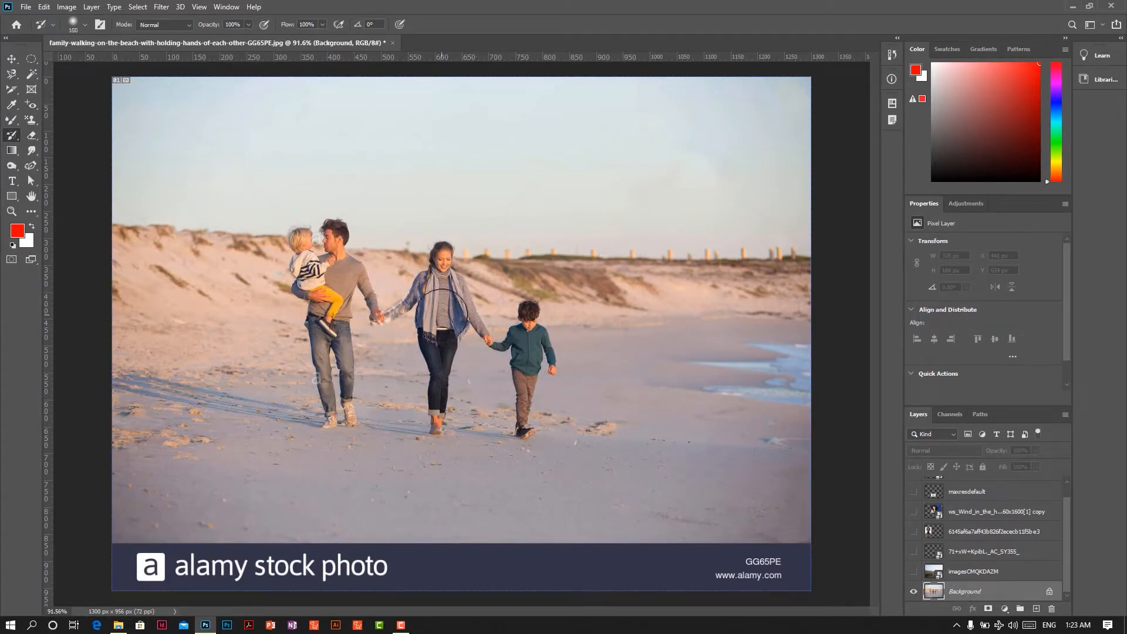
pyautogui.press(']')
pyautogui.press(']')
pyautogui.press(']')
pyautogui.press(']')
pyautogui.press(']')
# Try restoring the original watermarked photo with History Brush strokes over the whole picture, and undo them
pyautogui.moveTo(425, 252)
pyautogui.mouseDown()
pyautogui.moveTo(284, 388)
pyautogui.moveTo(334, 407)
pyautogui.moveTo(483, 252)
pyautogui.moveTo(717, 171)
pyautogui.moveTo(610, 449)
pyautogui.moveTo(827, 359)
pyautogui.moveTo(624, 332)
pyautogui.moveTo(394, 411)
pyautogui.moveTo(188, 462)
pyautogui.moveTo(357, 382)
pyautogui.moveTo(581, 135)
pyautogui.moveTo(147, 151)
pyautogui.moveTo(475, 332)
pyautogui.moveTo(234, 270)
pyautogui.moveTo(599, 403)
pyautogui.moveTo(734, 433)
pyautogui.moveTo(742, 407)
pyautogui.mouseUp()
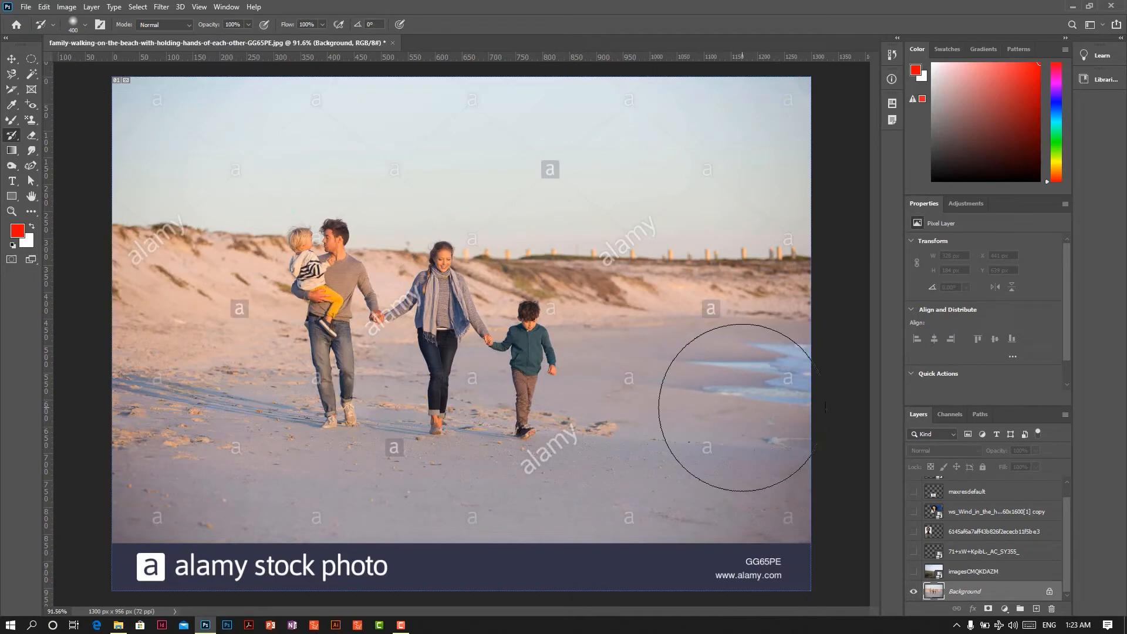
pyautogui.hotkey('ctrl', 'z')
pyautogui.hotkey('ctrl', 'z')
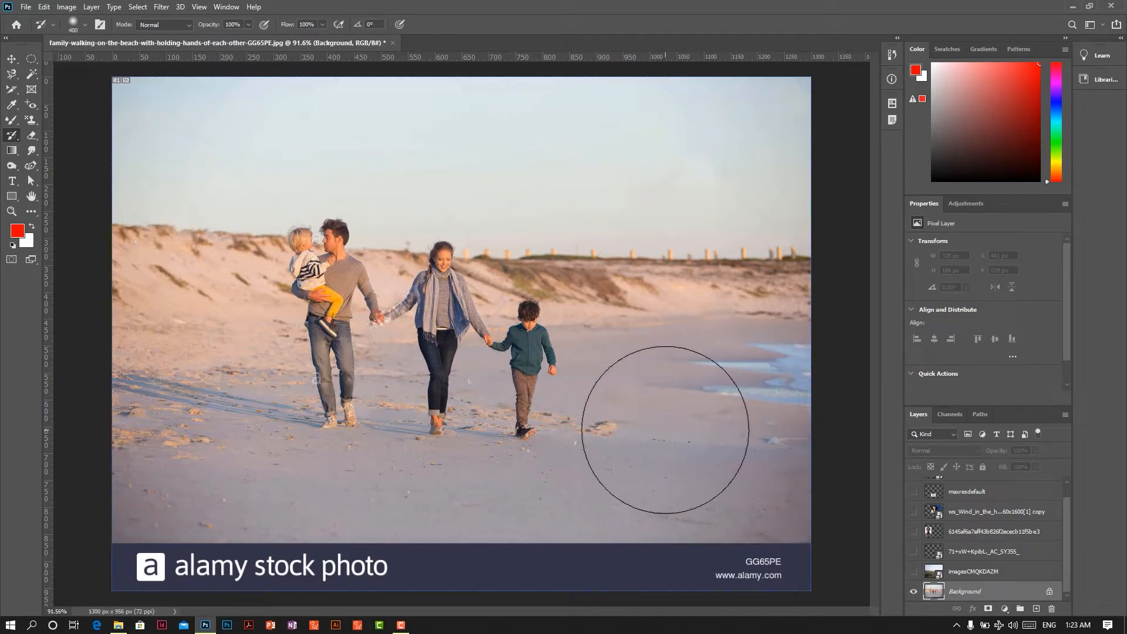
# Try the Art History Brush in the Tight Short style over the man, the child and the woman
pyautogui.rightClick(12, 139)
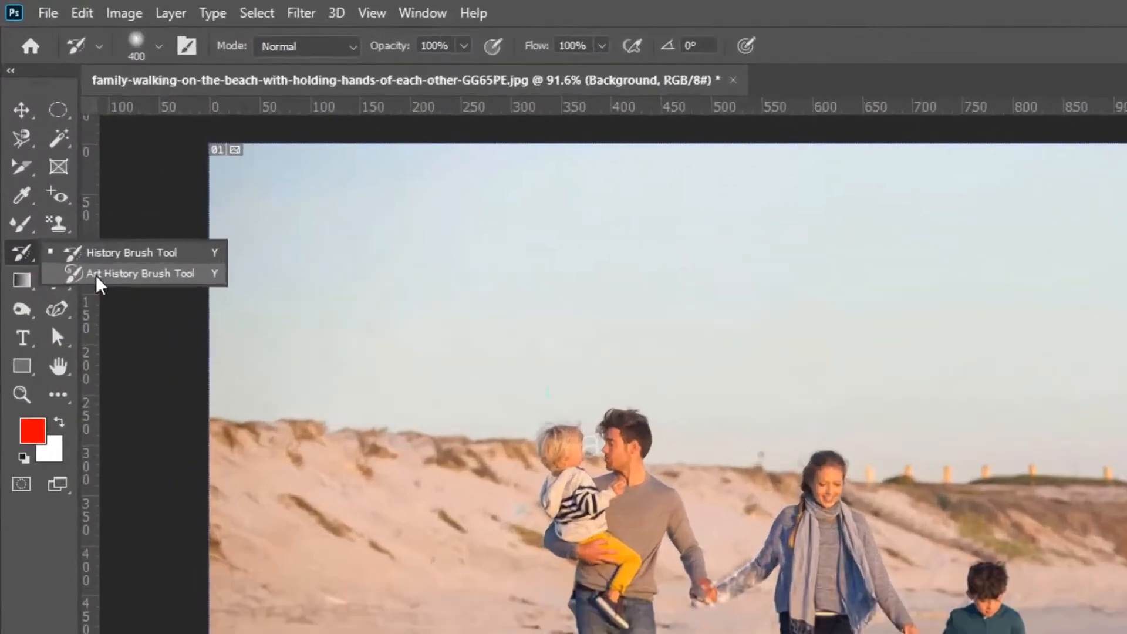
pyautogui.click(98, 283)
pyautogui.scroll(1, 646, 579)
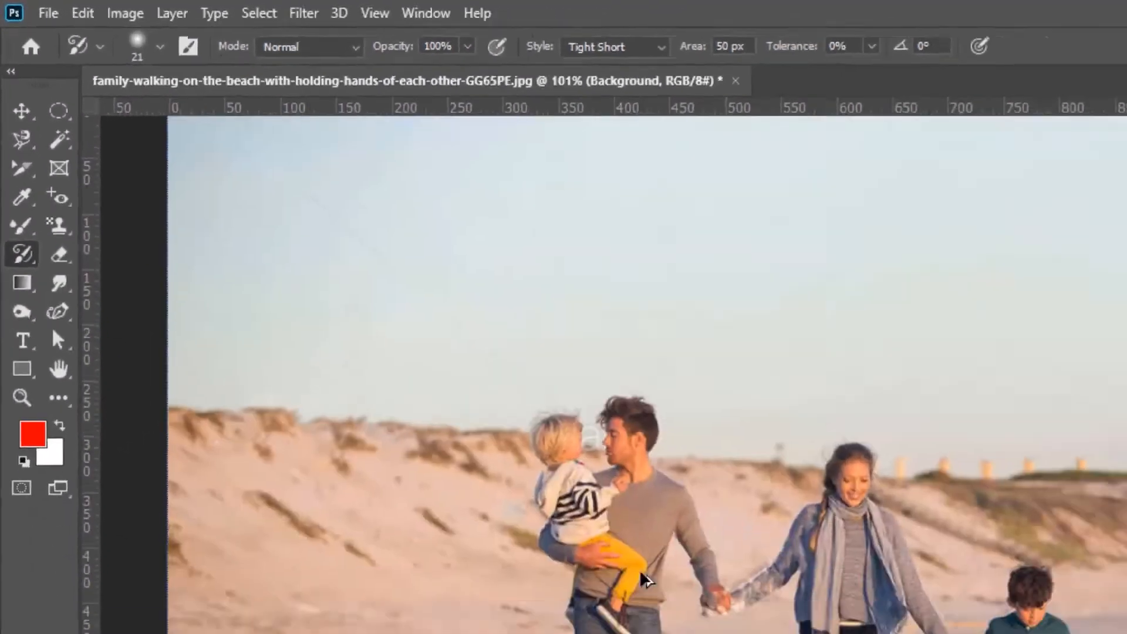
pyautogui.scroll(3, 652, 572)
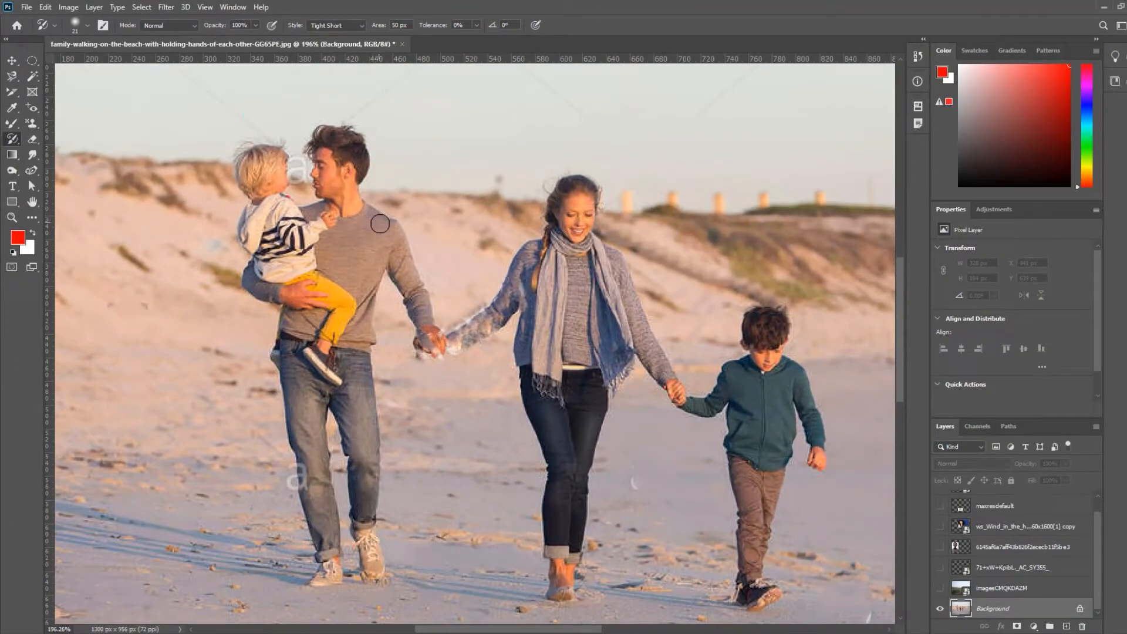
pyautogui.moveTo(381, 224)
pyautogui.mouseDown()
pyautogui.moveTo(360, 211)
pyautogui.moveTo(419, 317)
pyautogui.moveTo(432, 305)
pyautogui.mouseUp()
pyautogui.moveTo(336, 204)
pyautogui.mouseDown()
pyautogui.moveTo(355, 153)
pyautogui.moveTo(320, 135)
pyautogui.moveTo(309, 204)
pyautogui.mouseUp()
pyautogui.moveTo(265, 162)
pyautogui.mouseDown()
pyautogui.moveTo(258, 224)
pyautogui.moveTo(276, 176)
pyautogui.moveTo(323, 290)
pyautogui.moveTo(331, 346)
pyautogui.moveTo(297, 399)
pyautogui.moveTo(343, 499)
pyautogui.moveTo(340, 526)
pyautogui.moveTo(327, 517)
pyautogui.moveTo(361, 549)
pyautogui.mouseUp()
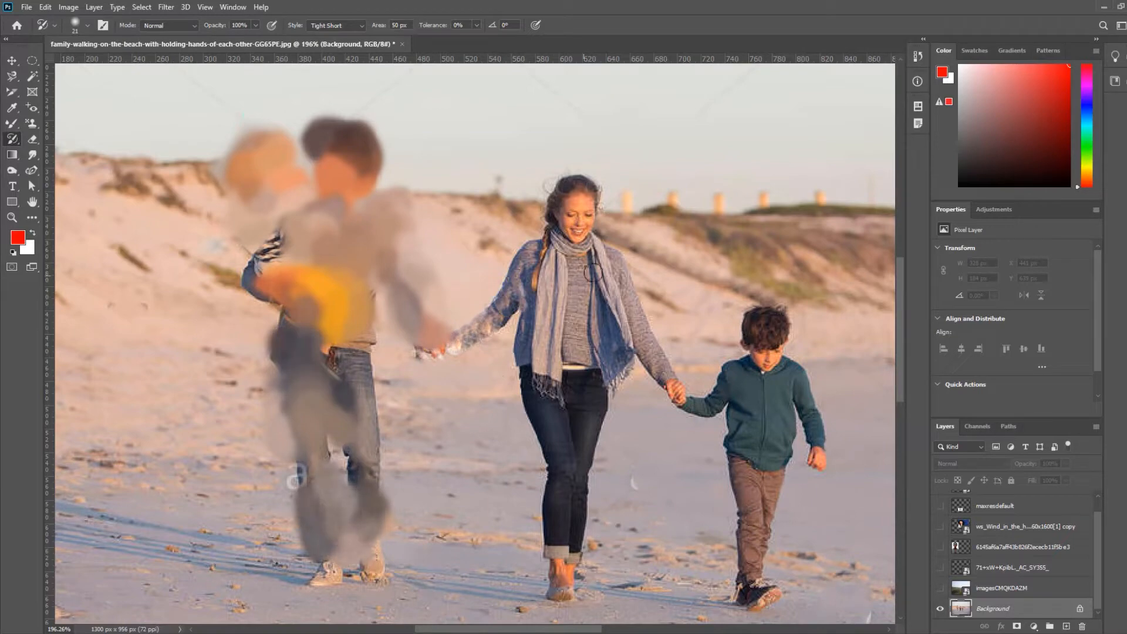
pyautogui.moveTo(578, 202); pyautogui.dragTo(564, 429)
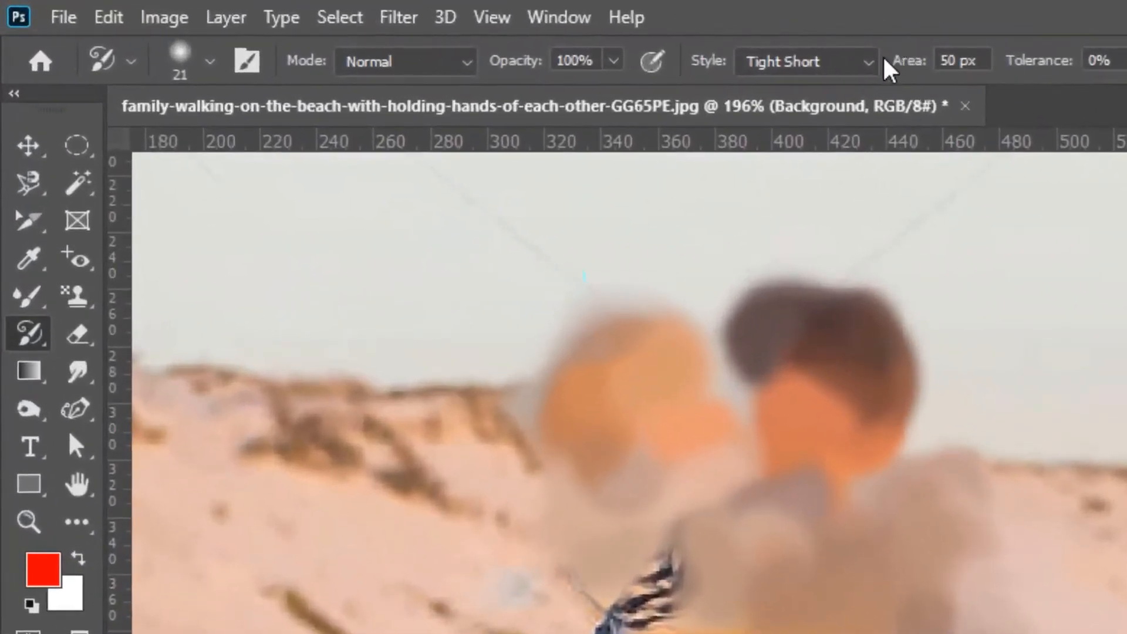
# Set the Art History Brush style to Tight Curl and paint over the boy
pyautogui.click(814, 60)
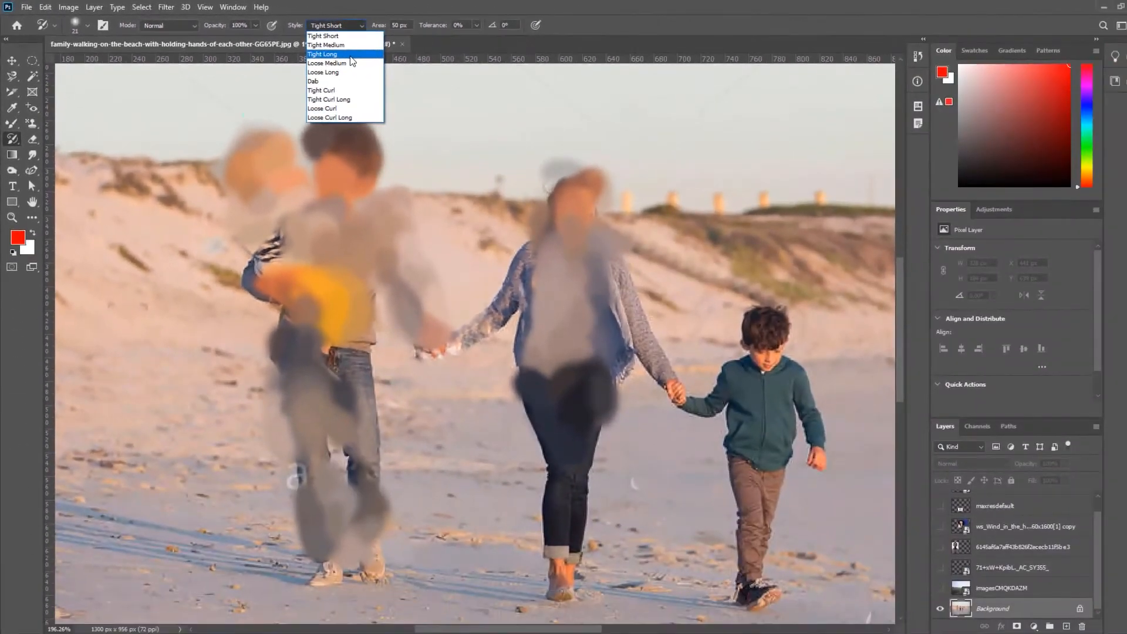
pyautogui.click(344, 90)
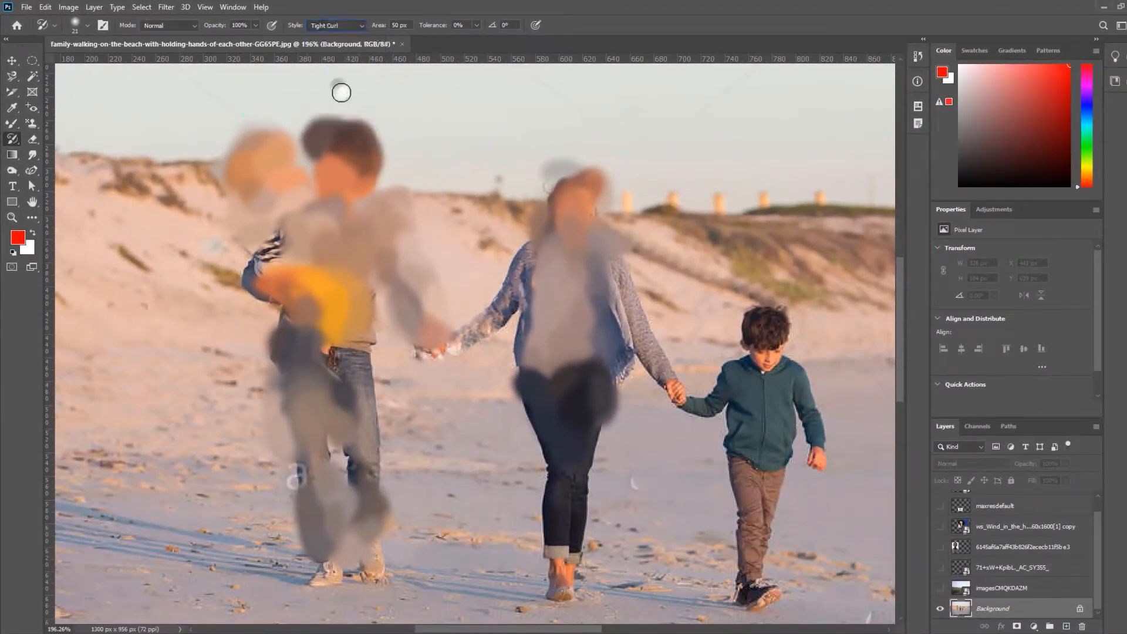
pyautogui.moveTo(769, 333)
pyautogui.mouseDown()
pyautogui.moveTo(755, 413)
pyautogui.moveTo(740, 423)
pyautogui.moveTo(816, 438)
pyautogui.moveTo(825, 526)
pyautogui.moveTo(787, 375)
pyautogui.moveTo(648, 354)
pyautogui.mouseUp()
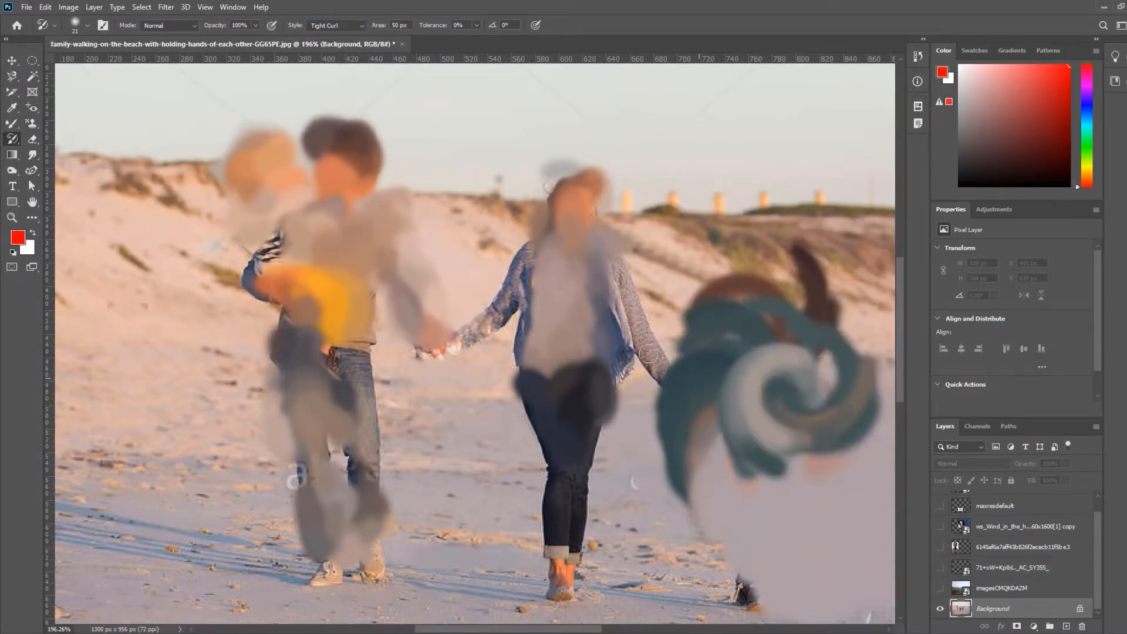
# Set the Art History Brush style to Dab and paint from the woman's arm up to the dunes
pyautogui.click(364, 26)
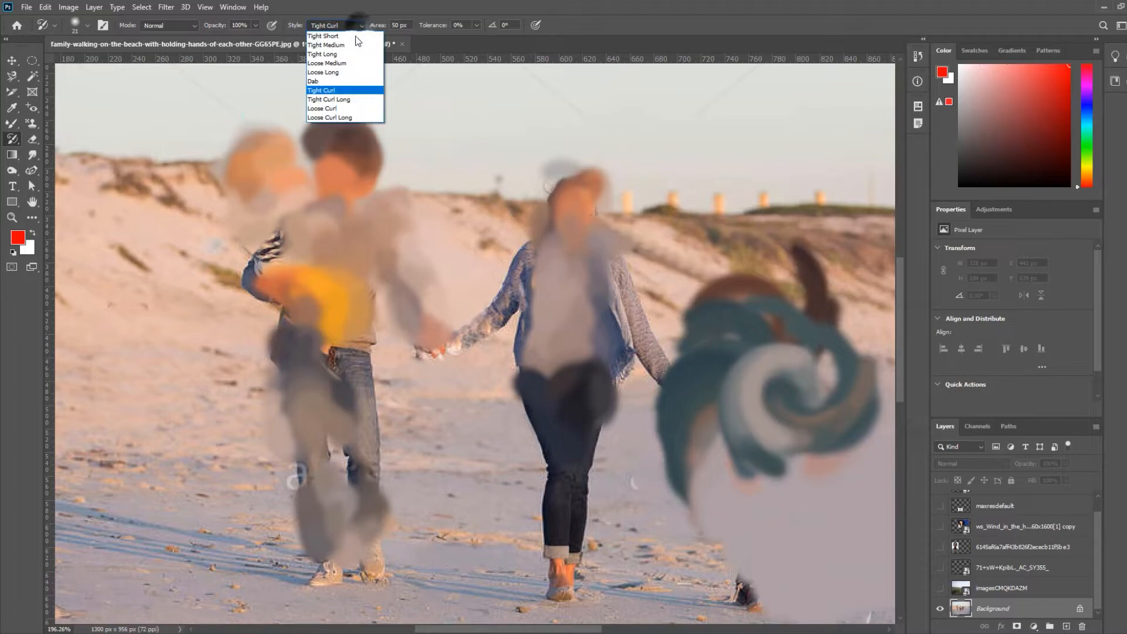
pyautogui.click(345, 78)
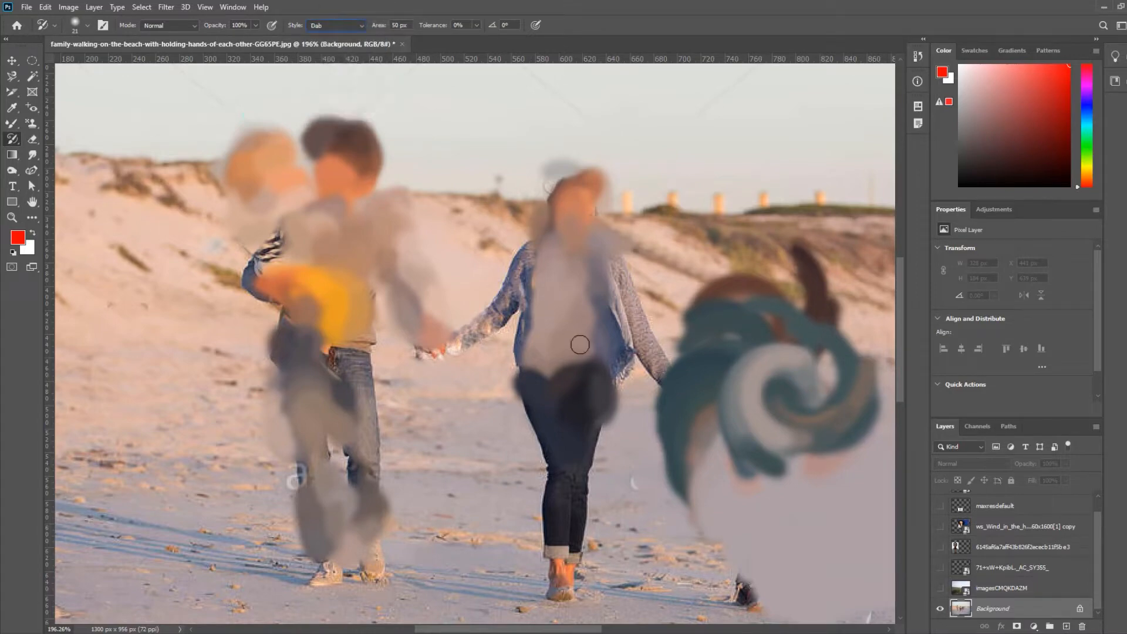
pyautogui.moveTo(608, 325); pyautogui.dragTo(700, 168)
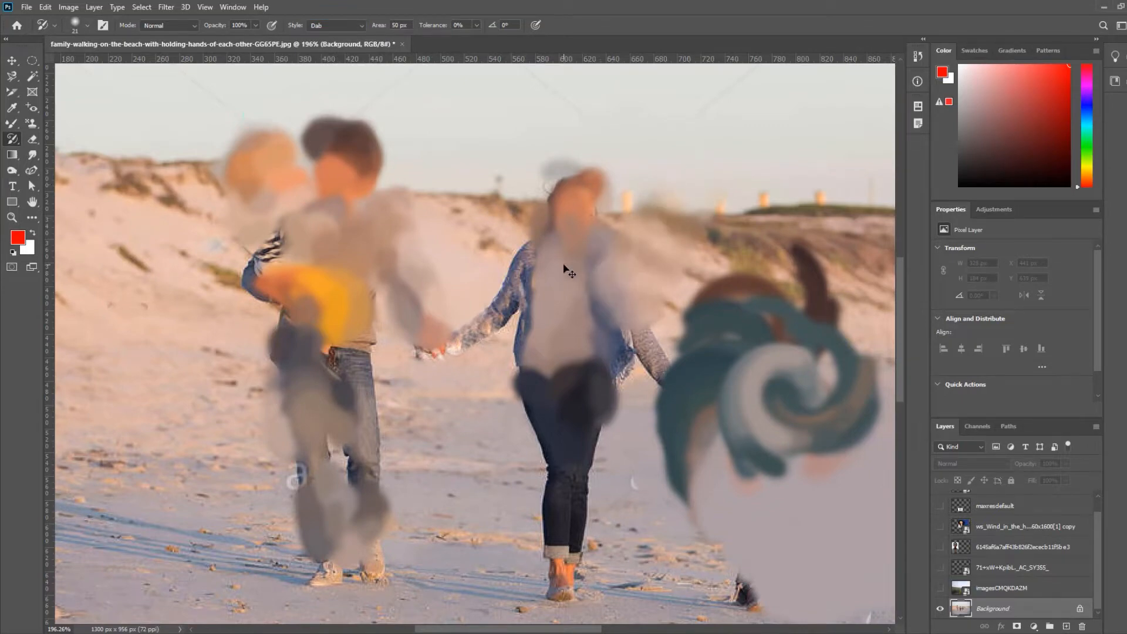
# Undo all the Art History Brush strokes on the family
pyautogui.hotkey('ctrl', 'z')
pyautogui.hotkey('ctrl', 'z')
pyautogui.hotkey('ctrl', 'z')
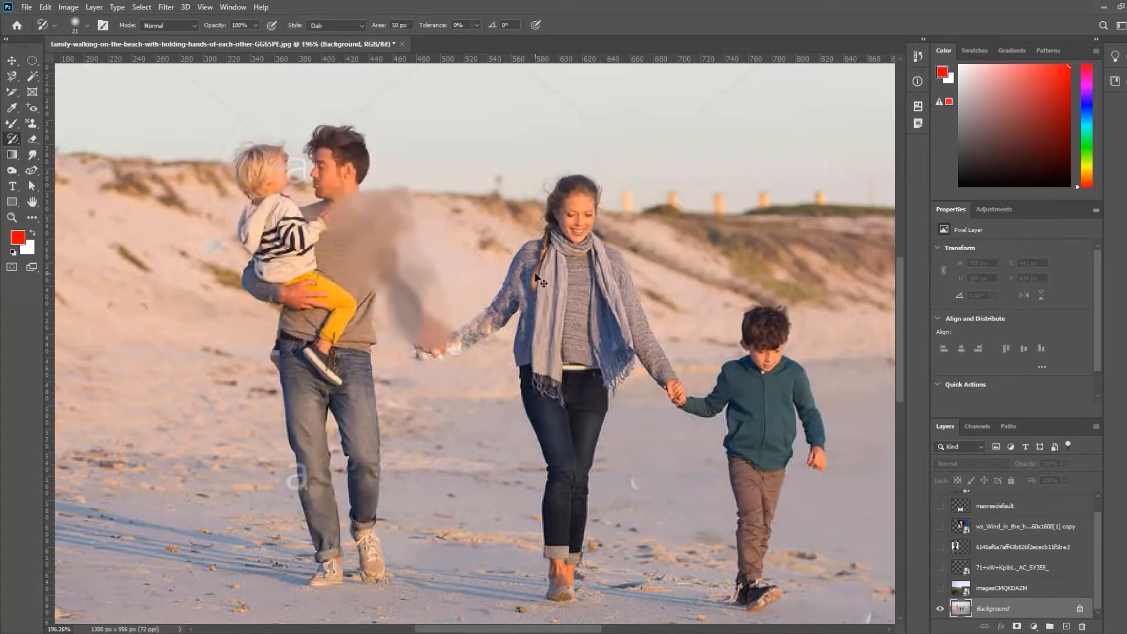
pyautogui.hotkey('ctrl', 'z')
pyautogui.hotkey('ctrl', 'z')
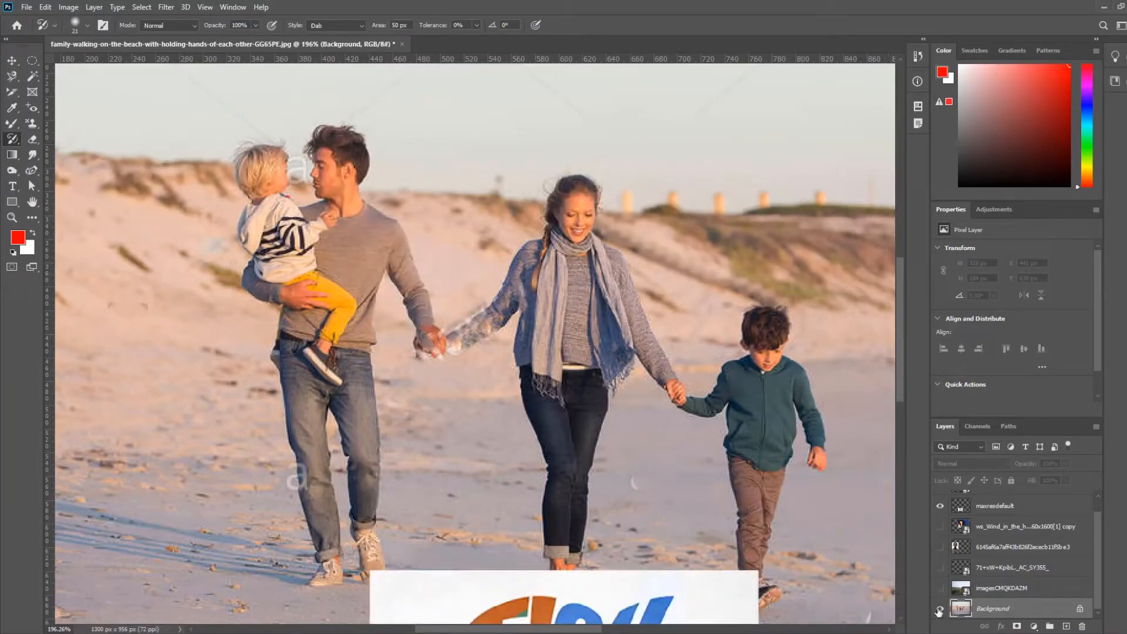
# Toggle the Background layer's visibility off and back on, and show the imagesCMQKDAZM landscape layer
pyautogui.click(939, 611)
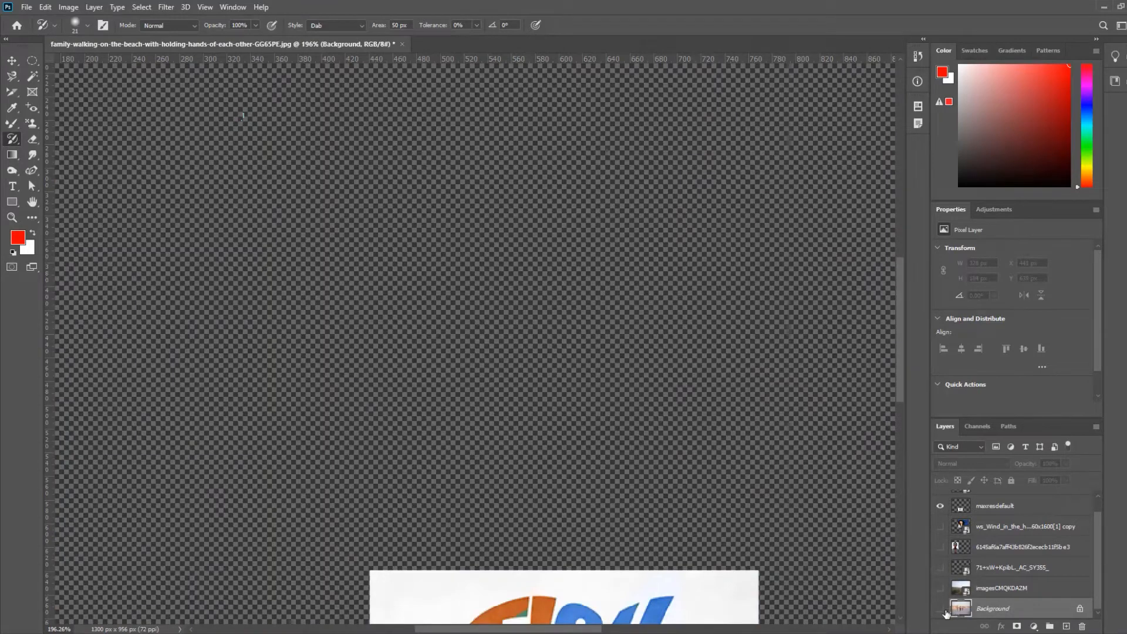
pyautogui.click(940, 609)
pyautogui.click(941, 589)
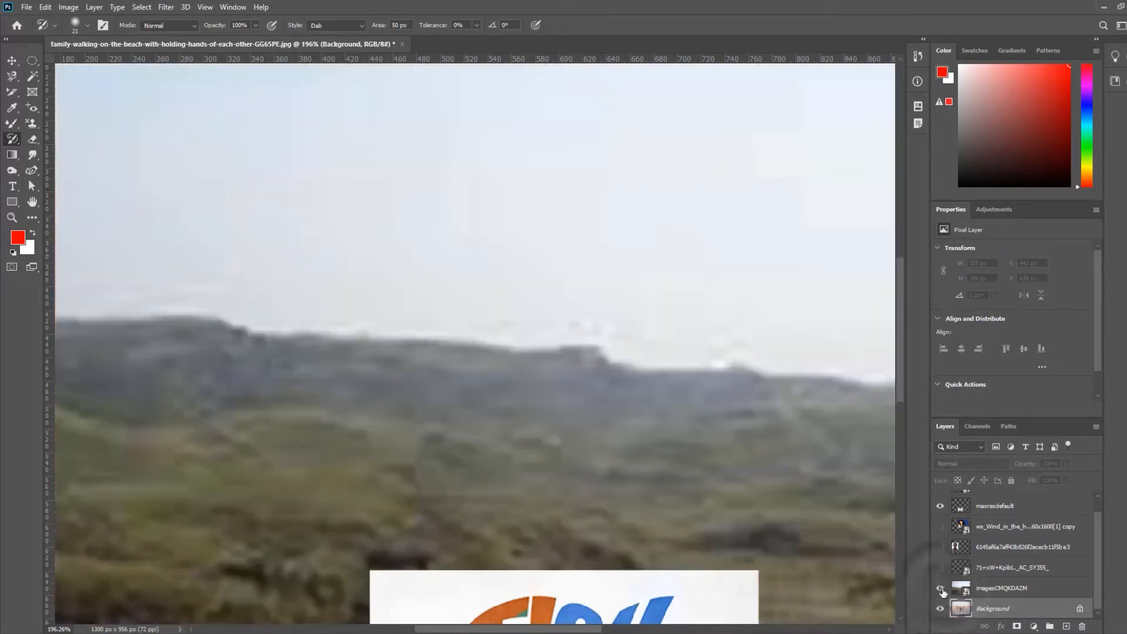
# Hide the imagesCMQKDAZM layer and every other layer so that only the Background family photo is displayed
pyautogui.click(941, 589)
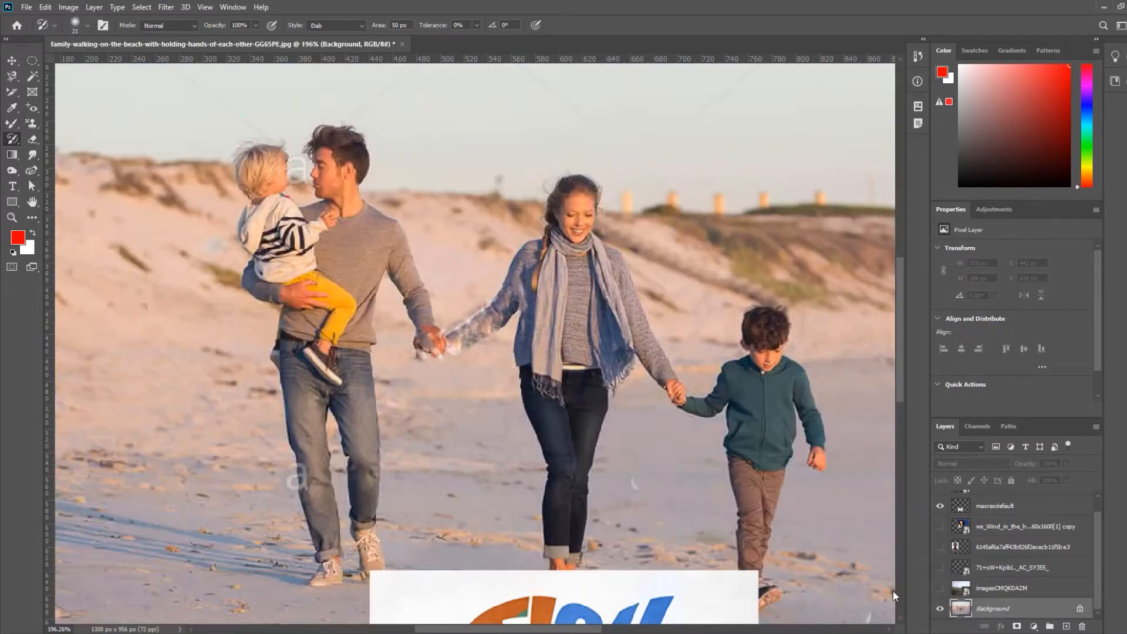
pyautogui.scroll(-5, 513, 465)
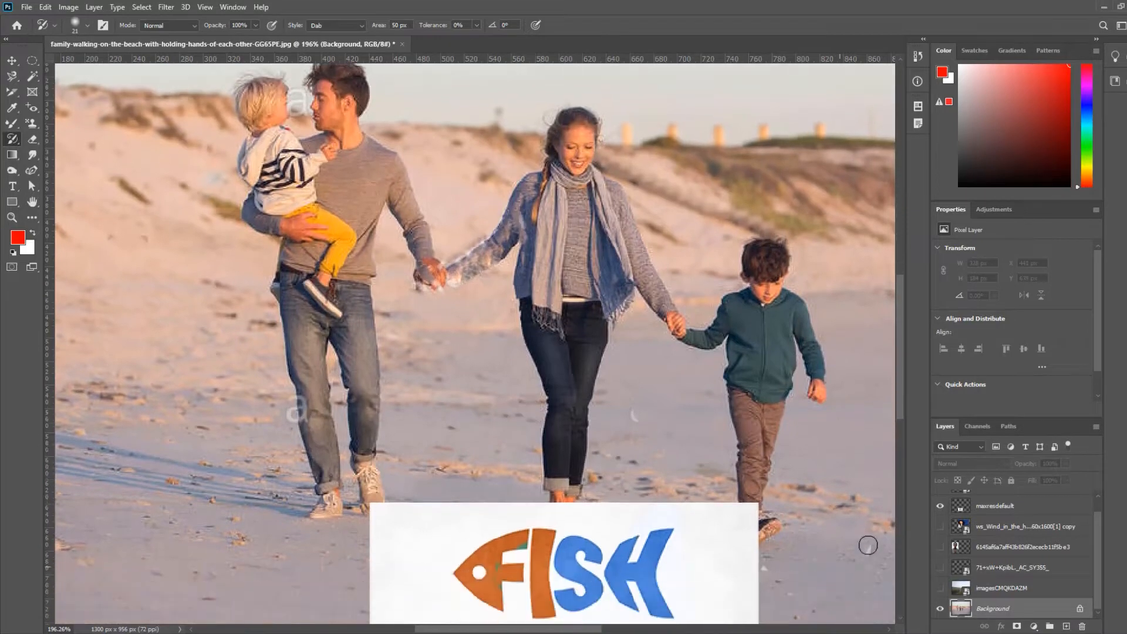
pyautogui.keyDown('alt'); pyautogui.click(940, 610); pyautogui.keyUp('alt')
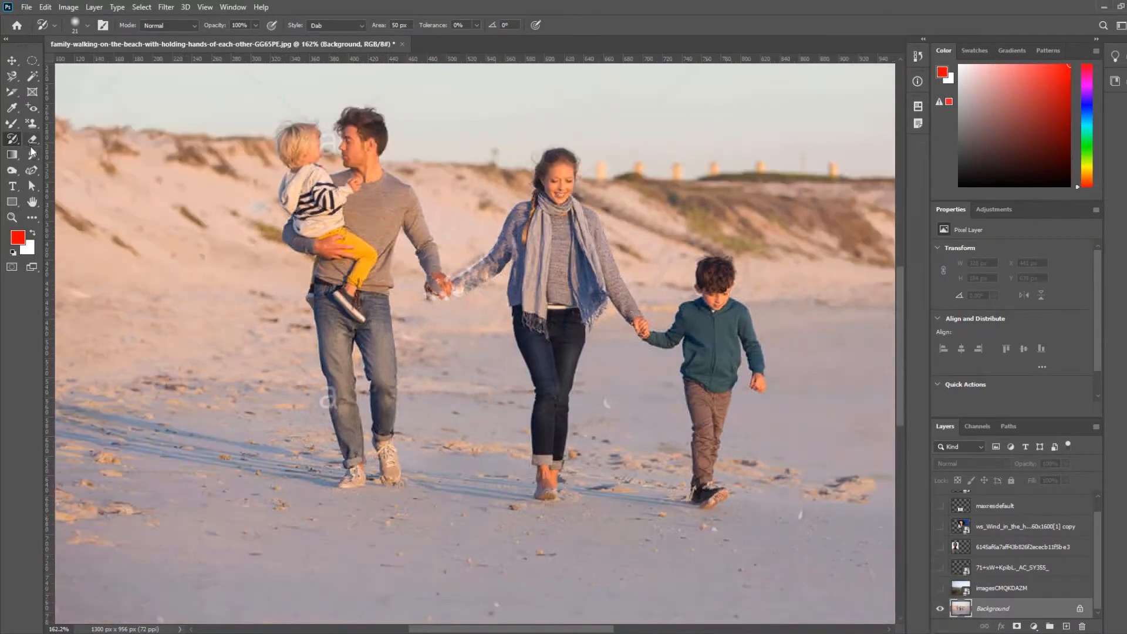
# Try the Eraser tool with one vertical stroke over the toddler on the Background layer, and undo it
pyautogui.rightClick(32, 141)
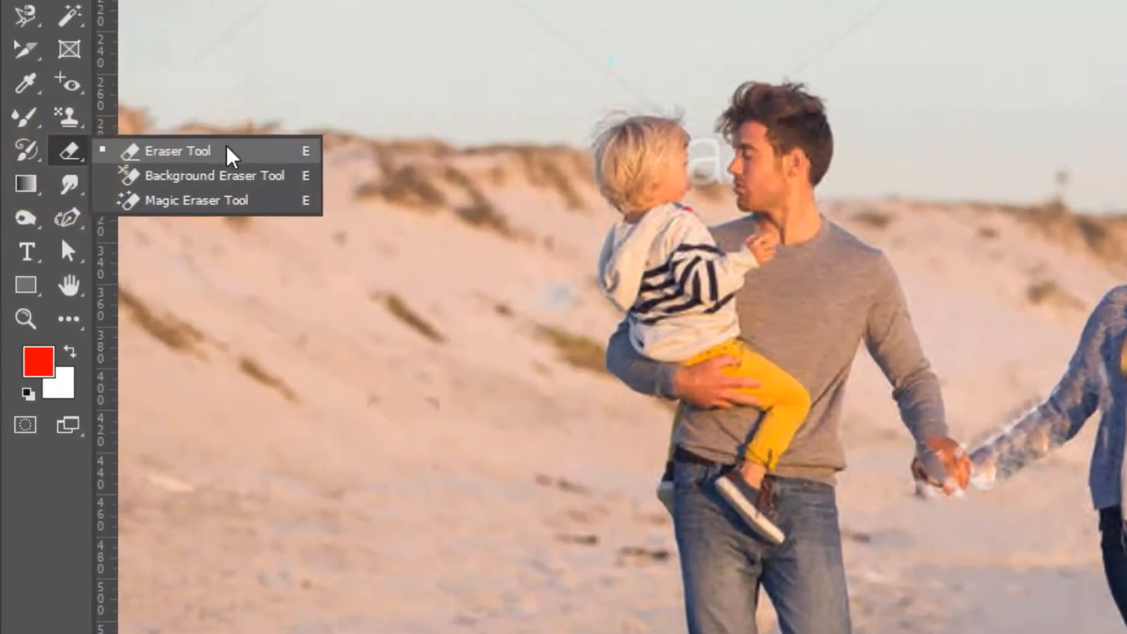
pyautogui.click(109, 141)
pyautogui.moveTo(624, 127)
pyautogui.mouseDown()
pyautogui.moveTo(636, 453)
pyautogui.moveTo(651, 464)
pyautogui.mouseUp()
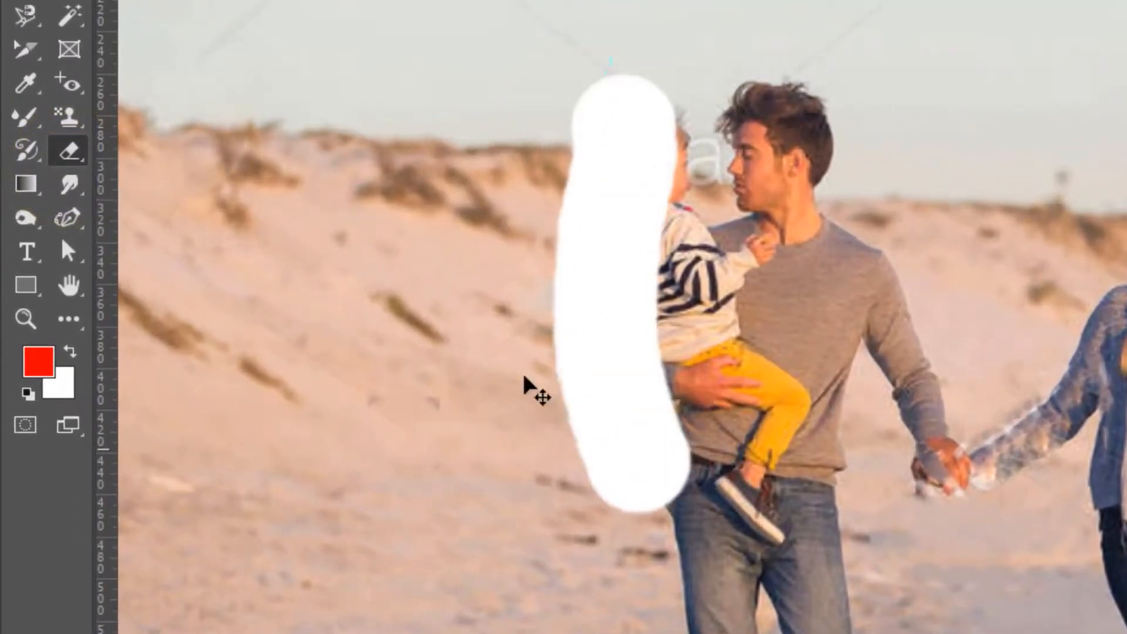
pyautogui.hotkey('ctrl', 'z')
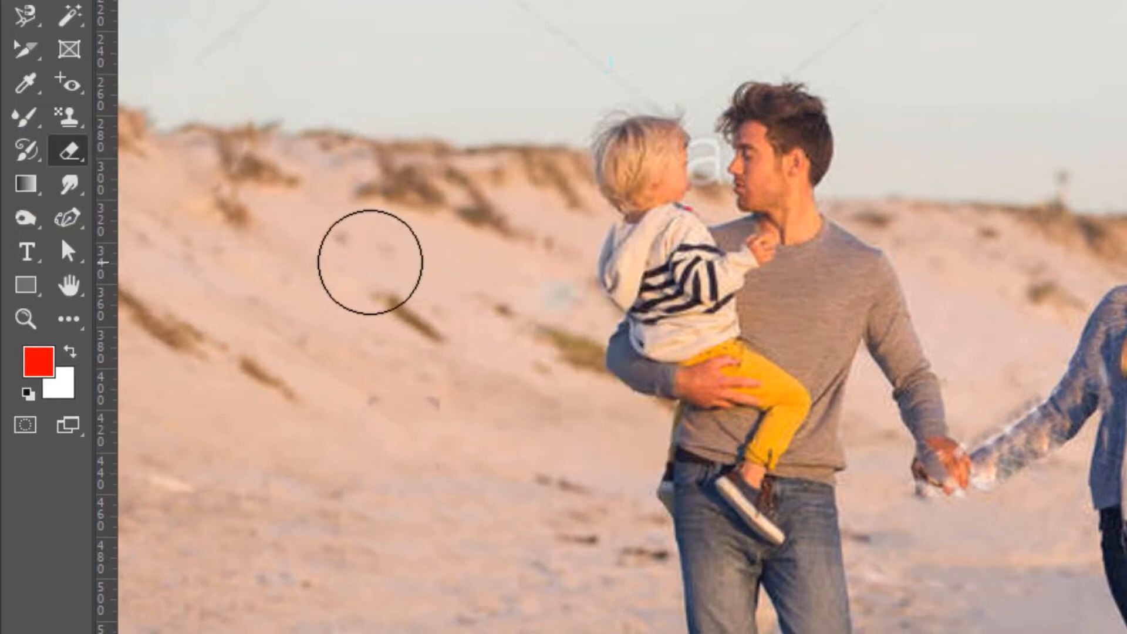
# Choose the Background Eraser tool and display only the ws_Wind_in_the_hair copy layer with the long-haired woman
pyautogui.rightClick(57, 154)
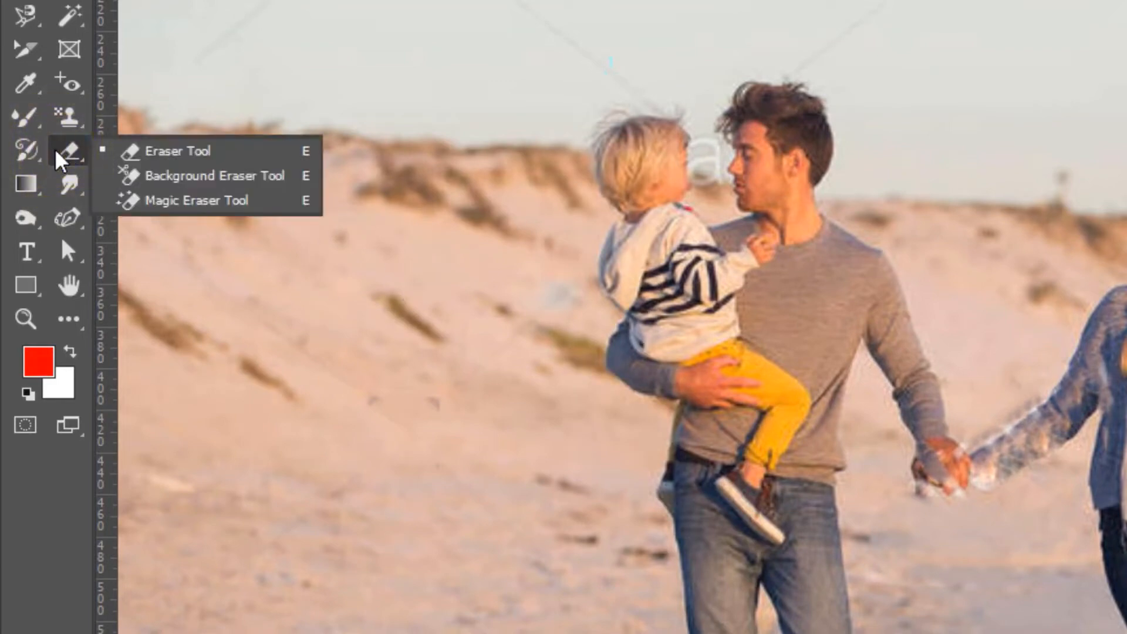
pyautogui.click(188, 182)
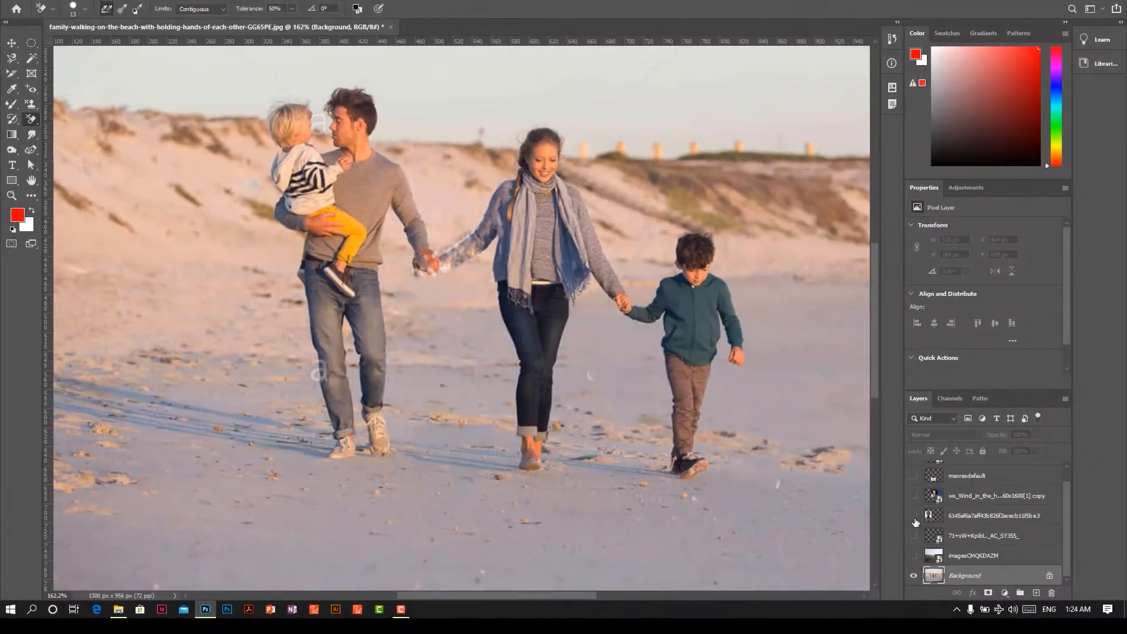
pyautogui.scroll(1, 938, 554)
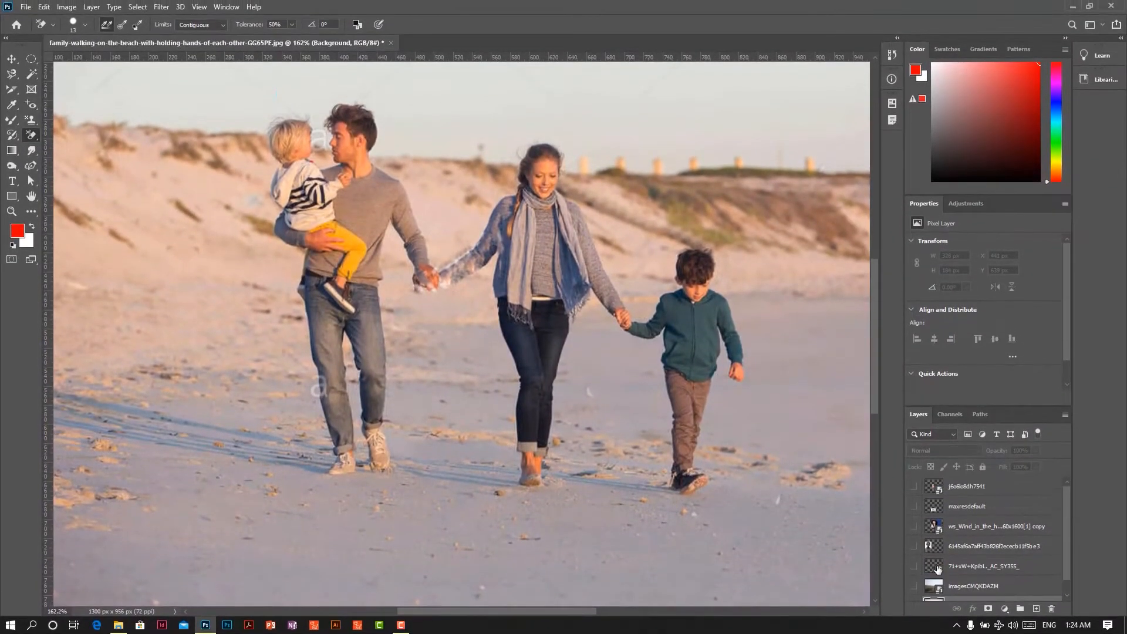
pyautogui.click(914, 526)
pyautogui.scroll(3, 607, 368)
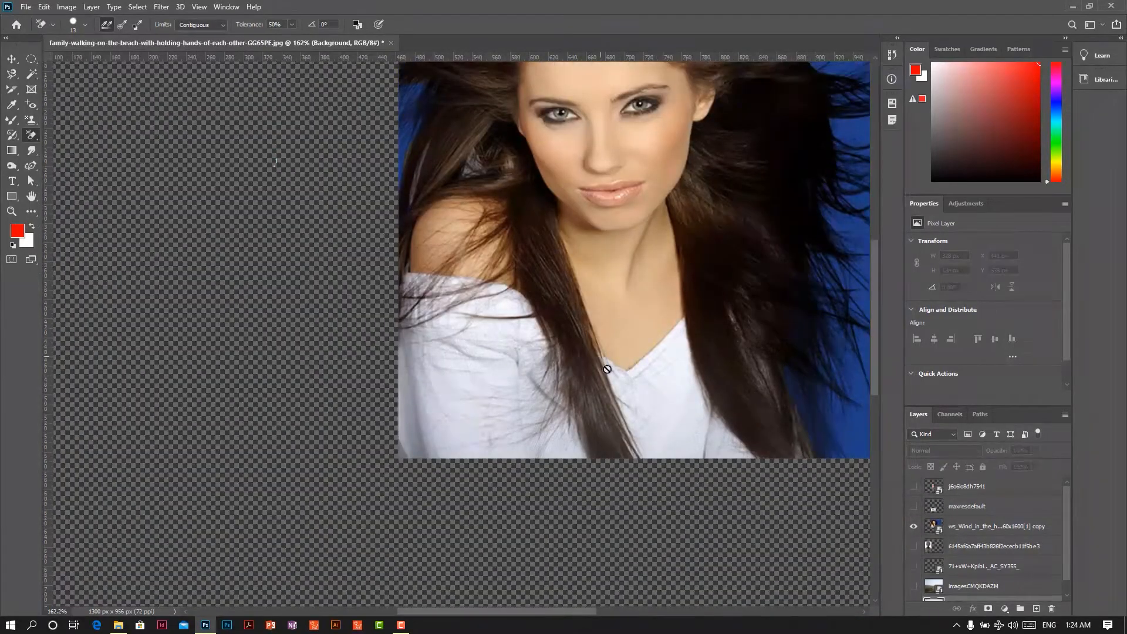
pyautogui.moveTo(600, 306); pyautogui.dragTo(323, 438)
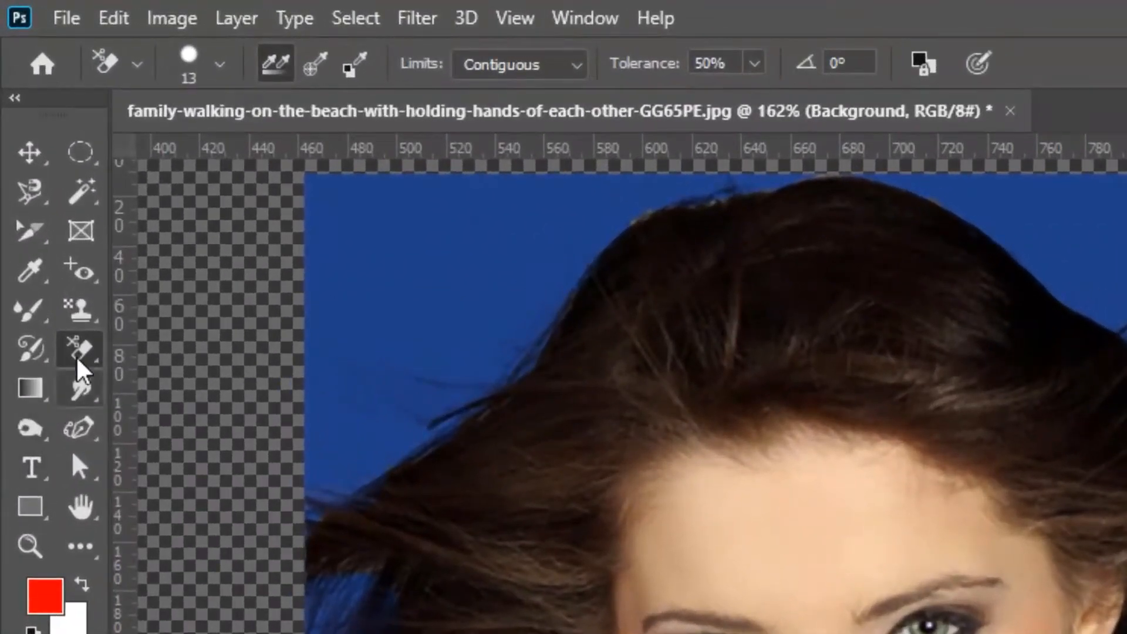
# Set the Background Eraser tool's sampling mode to Once
pyautogui.click(32, 135)
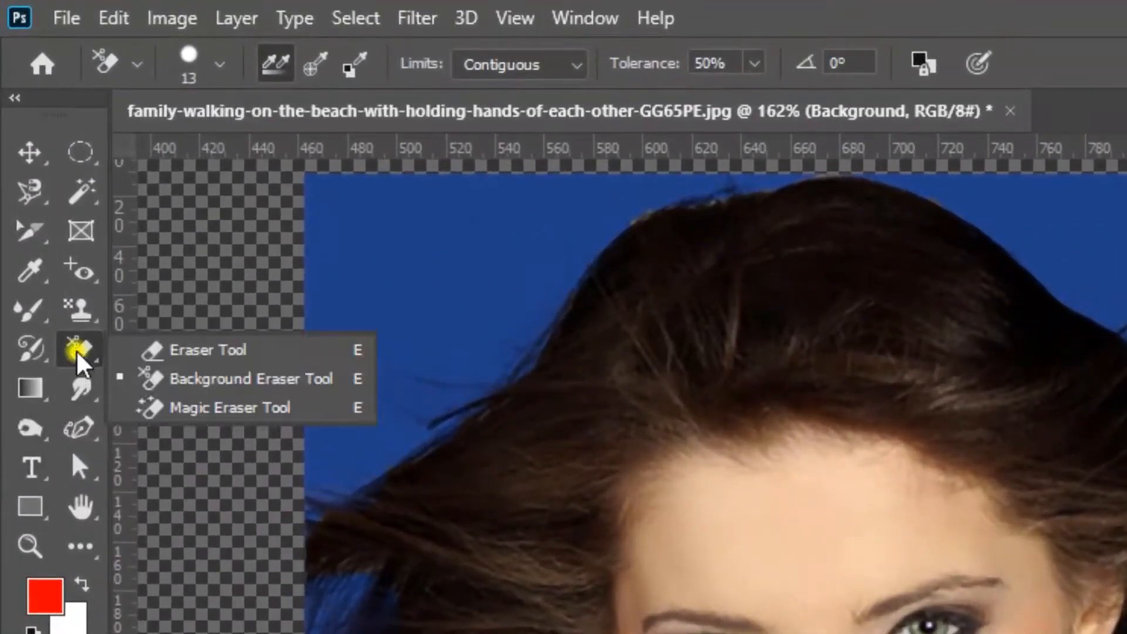
pyautogui.click(235, 380)
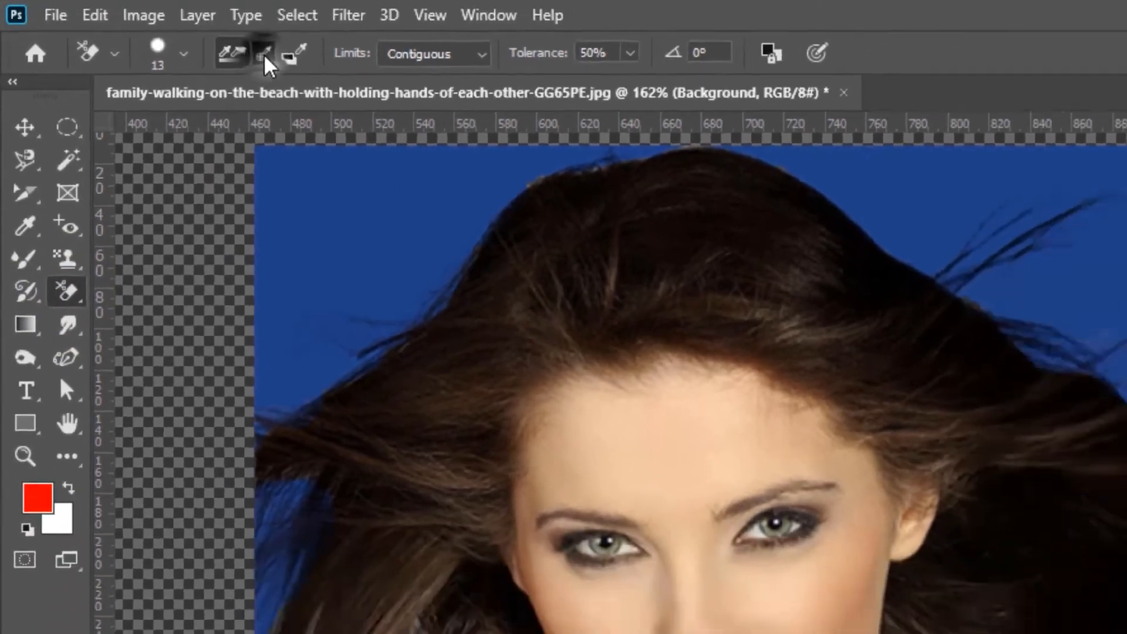
pyautogui.click(265, 57)
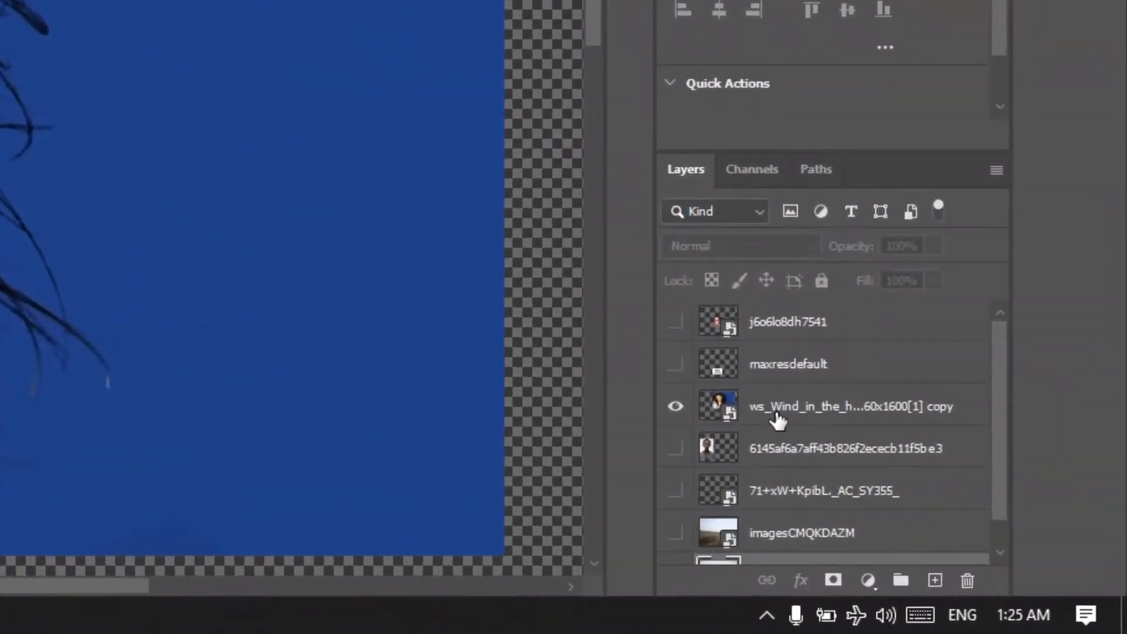
# Select the ws_Wind_in_the_hair copy layer, check its visibility, and rasterize it
pyautogui.click(961, 527)
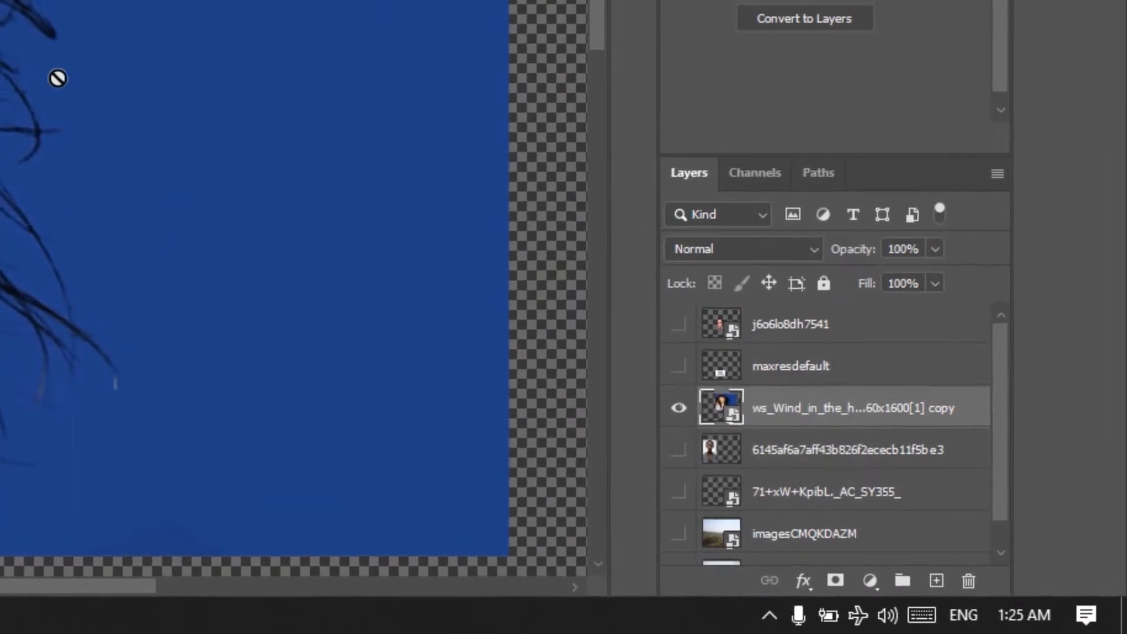
pyautogui.click(679, 411)
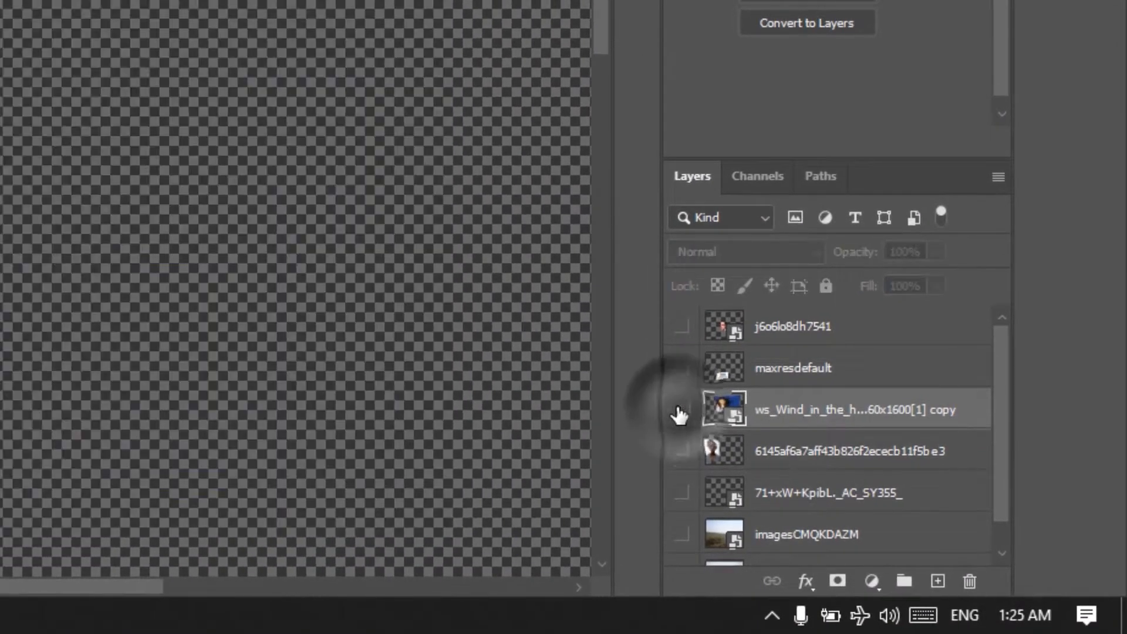
pyautogui.click(679, 411)
pyautogui.rightClick(784, 411)
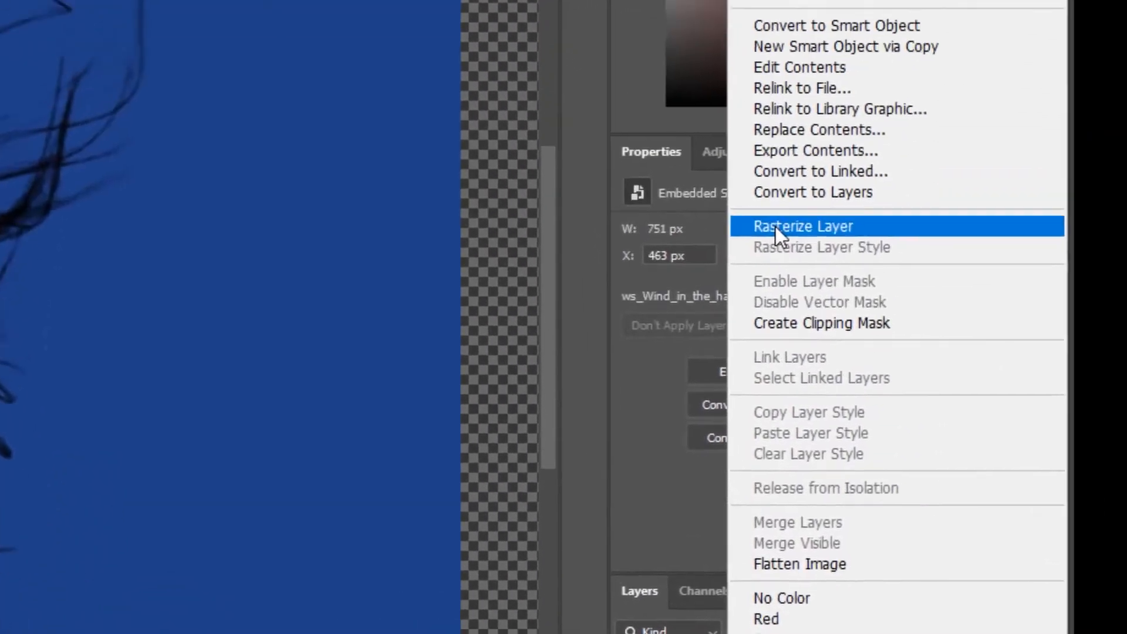
pyautogui.click(776, 226)
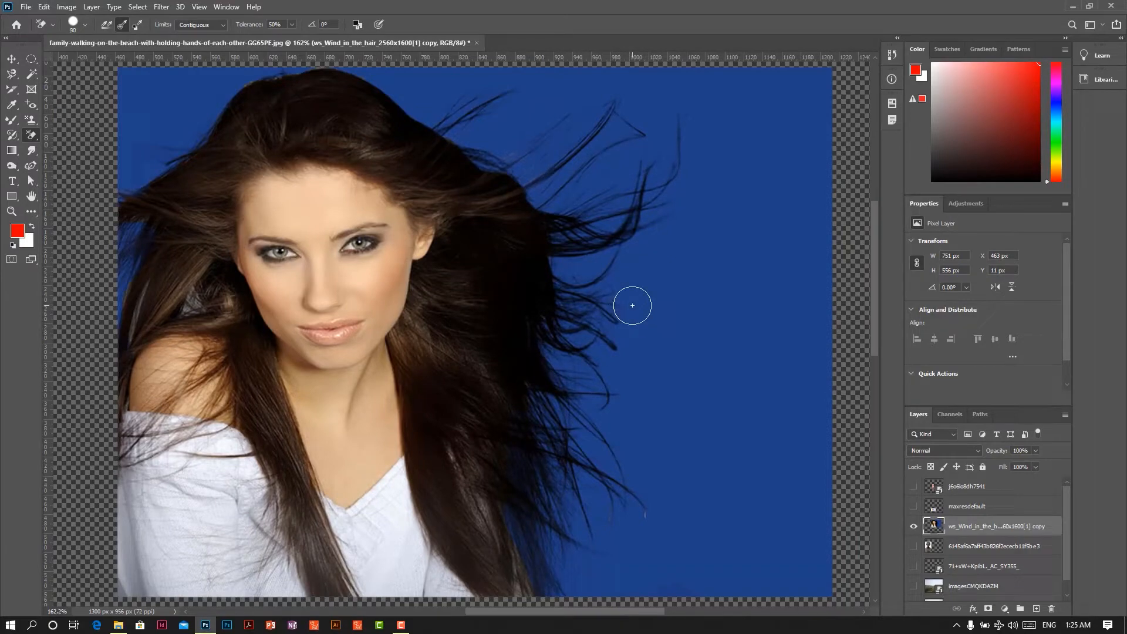
# Enlarge the Background Eraser brush to 100 and erase the blue around the woman's windblown hair strands
pyautogui.press(']')
pyautogui.moveTo(675, 274); pyautogui.dragTo(677, 385)
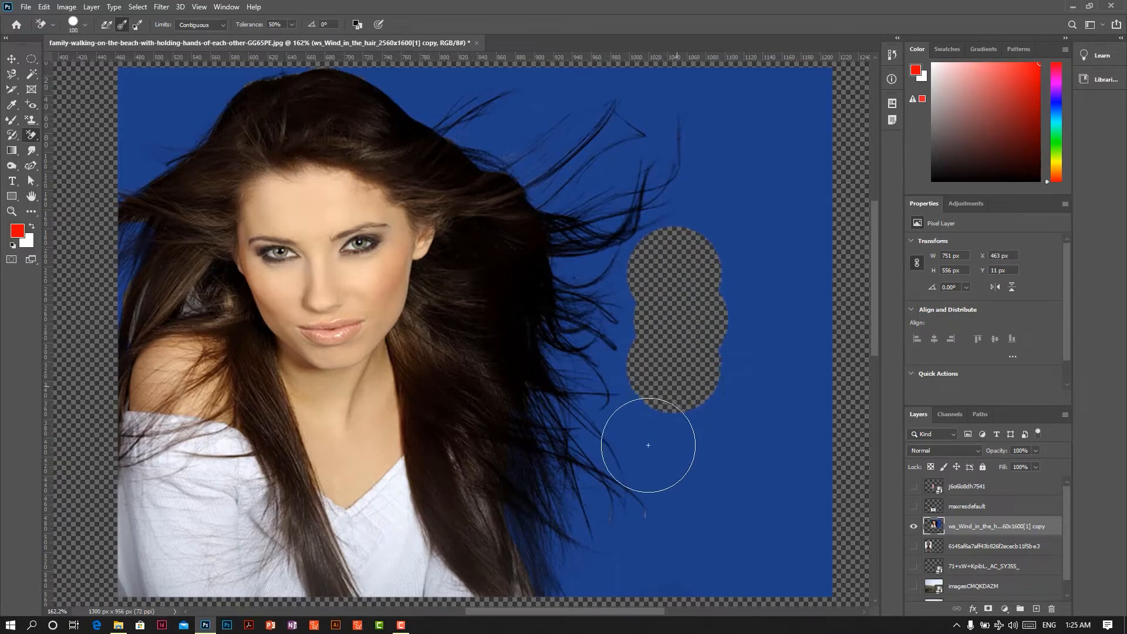
pyautogui.moveTo(646, 443)
pyautogui.mouseDown()
pyautogui.moveTo(614, 340)
pyautogui.moveTo(560, 226)
pyautogui.moveTo(591, 200)
pyautogui.moveTo(684, 178)
pyautogui.moveTo(632, 227)
pyautogui.moveTo(631, 270)
pyautogui.moveTo(674, 232)
pyautogui.moveTo(582, 216)
pyautogui.moveTo(581, 240)
pyautogui.moveTo(617, 209)
pyautogui.moveTo(595, 245)
pyautogui.moveTo(643, 193)
pyautogui.moveTo(591, 238)
pyautogui.moveTo(573, 201)
pyautogui.moveTo(563, 290)
pyautogui.moveTo(561, 253)
pyautogui.moveTo(372, 90)
pyautogui.moveTo(662, 197)
pyautogui.moveTo(392, 104)
pyautogui.moveTo(520, 175)
pyautogui.moveTo(457, 106)
pyautogui.moveTo(413, 78)
pyautogui.moveTo(739, 126)
pyautogui.moveTo(462, 91)
pyautogui.moveTo(641, 136)
pyautogui.moveTo(524, 58)
pyautogui.moveTo(507, 74)
pyautogui.moveTo(554, 86)
pyautogui.moveTo(623, 80)
pyautogui.moveTo(717, 201)
pyautogui.moveTo(584, 182)
pyautogui.moveTo(584, 330)
pyautogui.moveTo(602, 351)
pyautogui.moveTo(545, 291)
pyautogui.moveTo(544, 389)
pyautogui.moveTo(552, 323)
pyautogui.mouseUp()
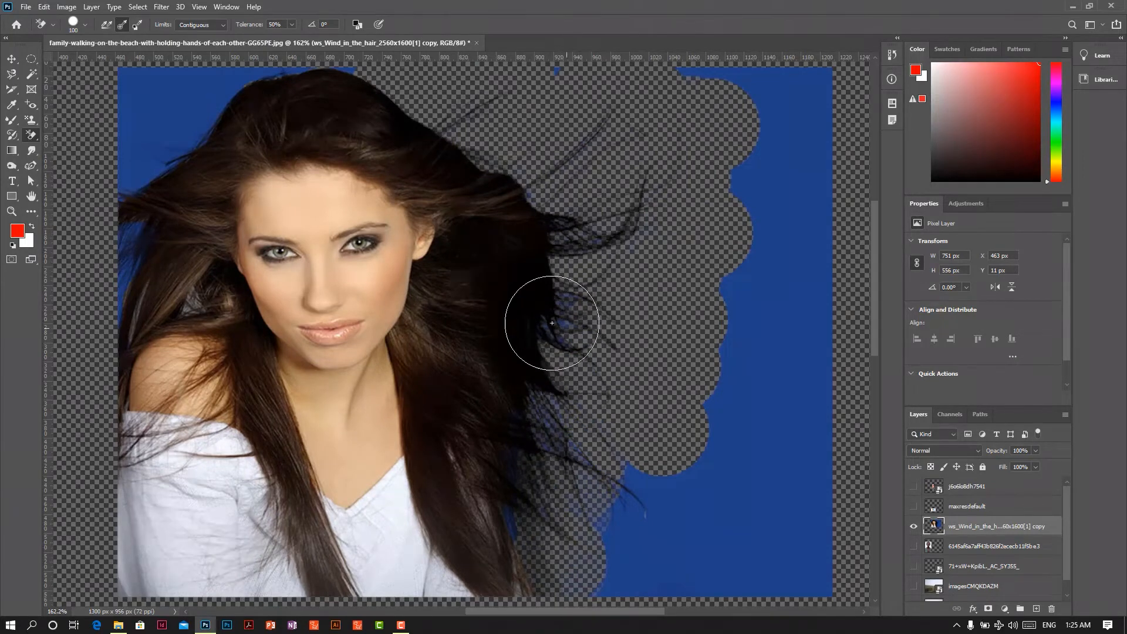
pyautogui.moveTo(558, 433)
pyautogui.mouseDown()
pyautogui.moveTo(609, 473)
pyautogui.moveTo(538, 439)
pyautogui.moveTo(548, 446)
pyautogui.moveTo(557, 431)
pyautogui.moveTo(509, 547)
pyautogui.moveTo(505, 514)
pyautogui.moveTo(579, 573)
pyautogui.moveTo(569, 453)
pyautogui.moveTo(579, 408)
pyautogui.moveTo(636, 511)
pyautogui.moveTo(680, 521)
pyautogui.moveTo(558, 397)
pyautogui.mouseUp()
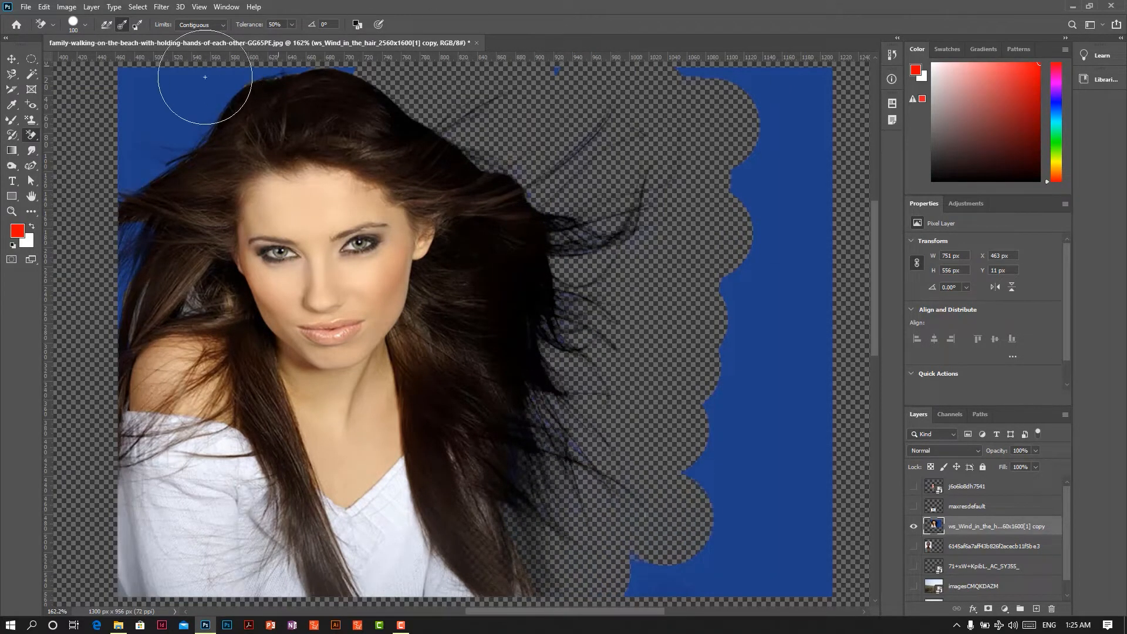
# Erase the remaining blue beside the woman's head and along the image's outer edges, including the small leftover spots
pyautogui.moveTo(205, 77)
pyautogui.mouseDown()
pyautogui.moveTo(419, 63)
pyautogui.moveTo(229, 78)
pyautogui.moveTo(334, 86)
pyautogui.moveTo(353, 82)
pyautogui.moveTo(340, 71)
pyautogui.moveTo(356, 70)
pyautogui.moveTo(105, 100)
pyautogui.moveTo(117, 136)
pyautogui.moveTo(194, 160)
pyautogui.moveTo(140, 182)
pyautogui.moveTo(212, 130)
pyautogui.moveTo(193, 167)
pyautogui.moveTo(184, 126)
pyautogui.moveTo(176, 167)
pyautogui.moveTo(171, 145)
pyautogui.moveTo(71, 302)
pyautogui.moveTo(153, 203)
pyautogui.moveTo(118, 315)
pyautogui.moveTo(192, 275)
pyautogui.moveTo(156, 303)
pyautogui.moveTo(121, 201)
pyautogui.mouseUp()
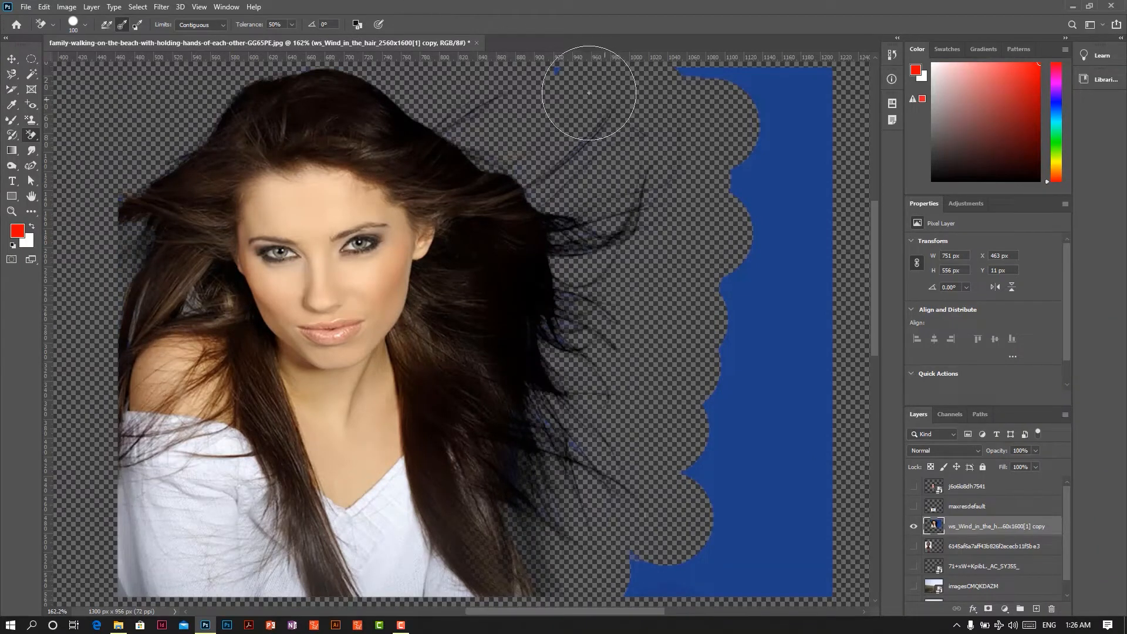
pyautogui.moveTo(800, 83); pyautogui.dragTo(787, 132)
pyautogui.moveTo(816, 631)
pyautogui.mouseDown()
pyautogui.moveTo(687, 181)
pyautogui.moveTo(830, 428)
pyautogui.moveTo(717, 377)
pyautogui.moveTo(834, 86)
pyautogui.moveTo(830, 193)
pyautogui.moveTo(792, 415)
pyautogui.moveTo(667, 554)
pyautogui.moveTo(730, 552)
pyautogui.moveTo(719, 592)
pyautogui.mouseUp()
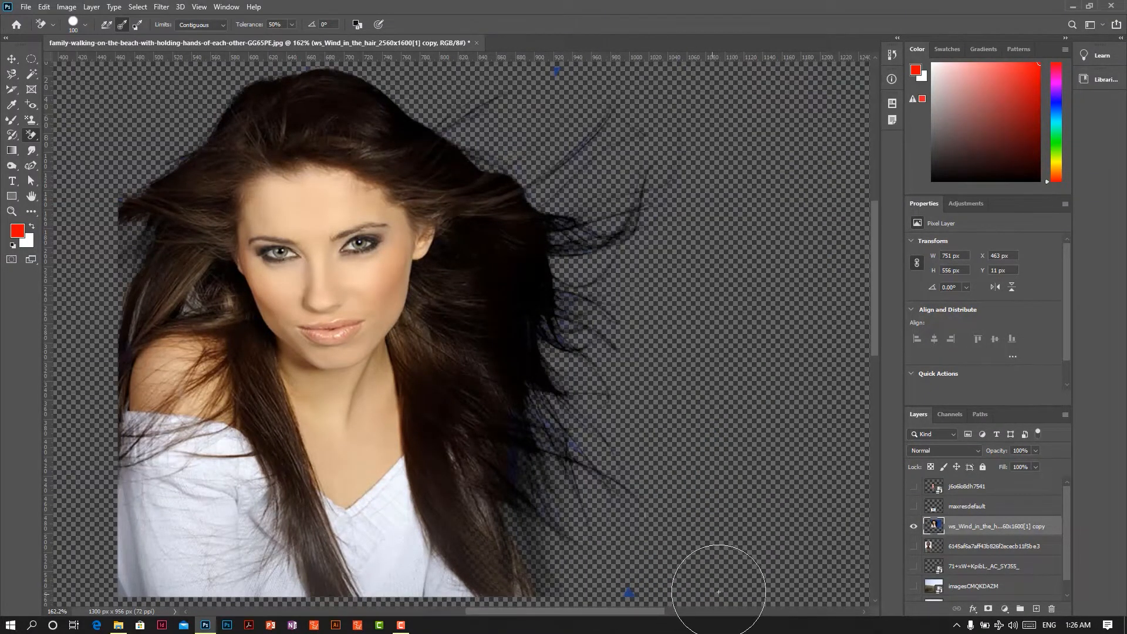
pyautogui.click(632, 594)
pyautogui.click(559, 71)
# Show the imagesCMQKDAZM landscape layer behind the woman and move her cut-out into the canvas's lower-left corner
pyautogui.click(914, 586)
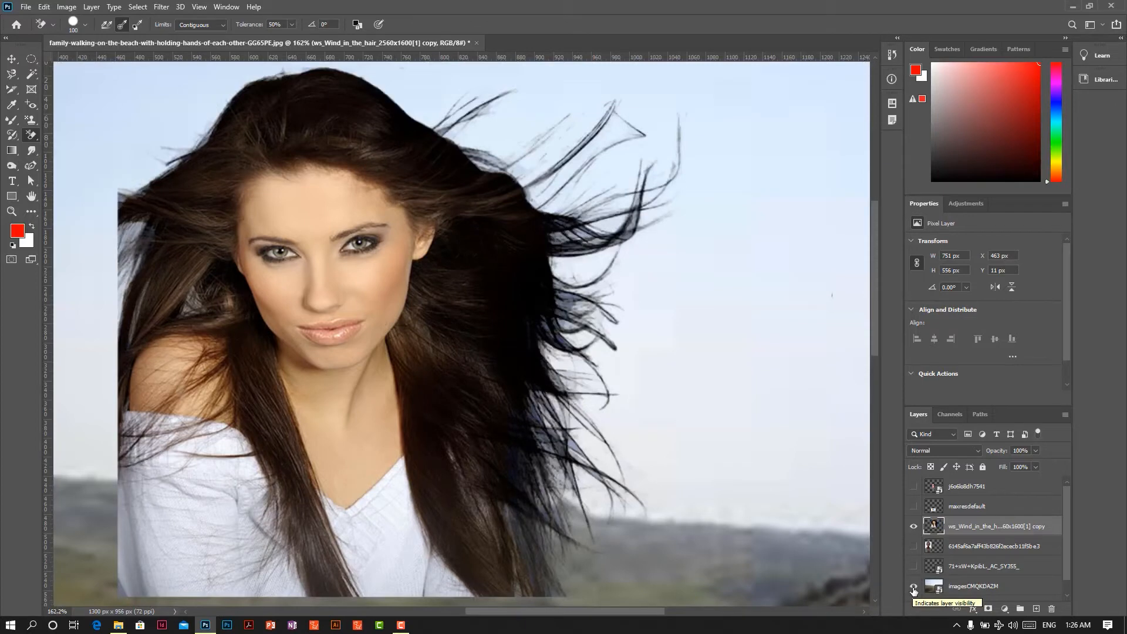
pyautogui.scroll(-5, 384, 298)
pyautogui.scroll(3, 410, 333)
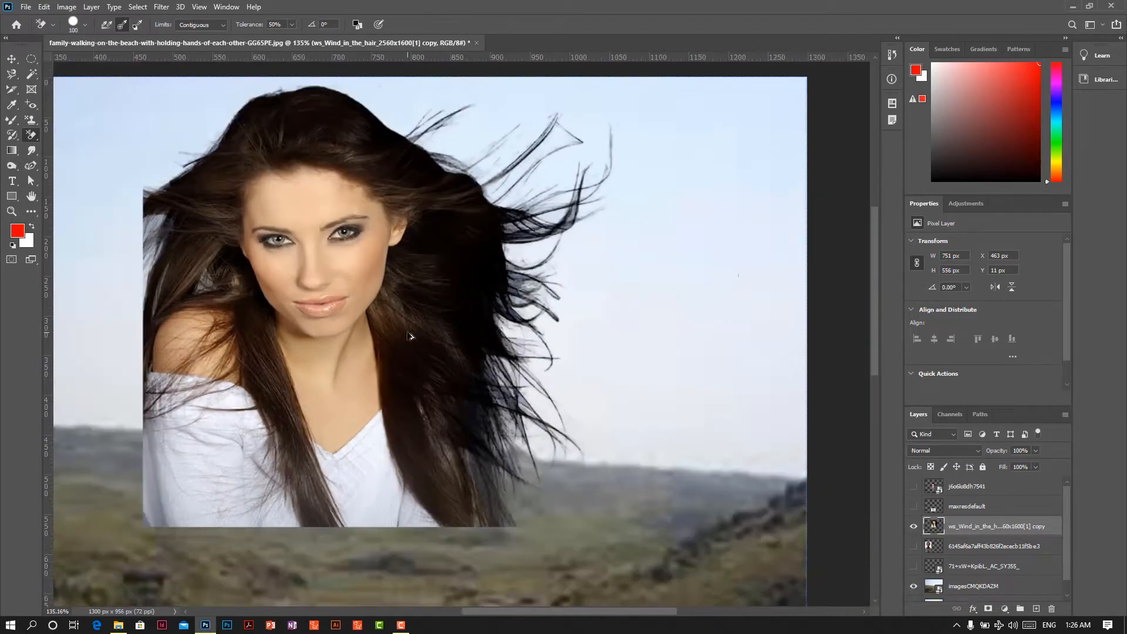
pyautogui.scroll(-1, 406, 336)
pyautogui.click(14, 61)
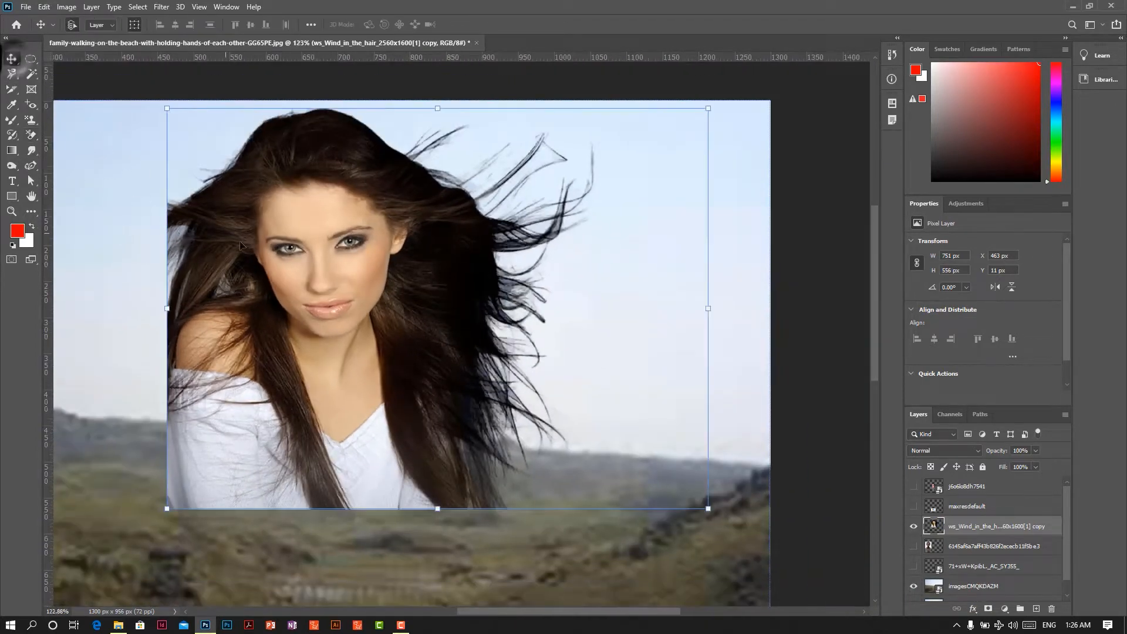
pyautogui.moveTo(248, 268); pyautogui.dragTo(126, 385)
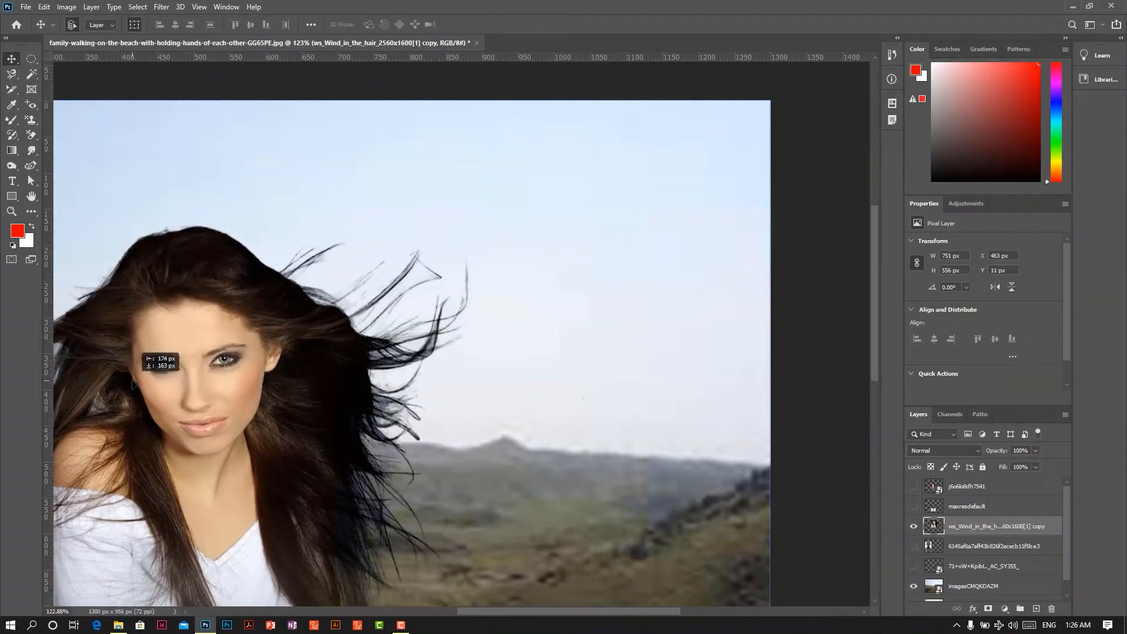
pyautogui.moveTo(300, 315); pyautogui.dragTo(169, 441)
pyautogui.scroll(-3, 315, 310)
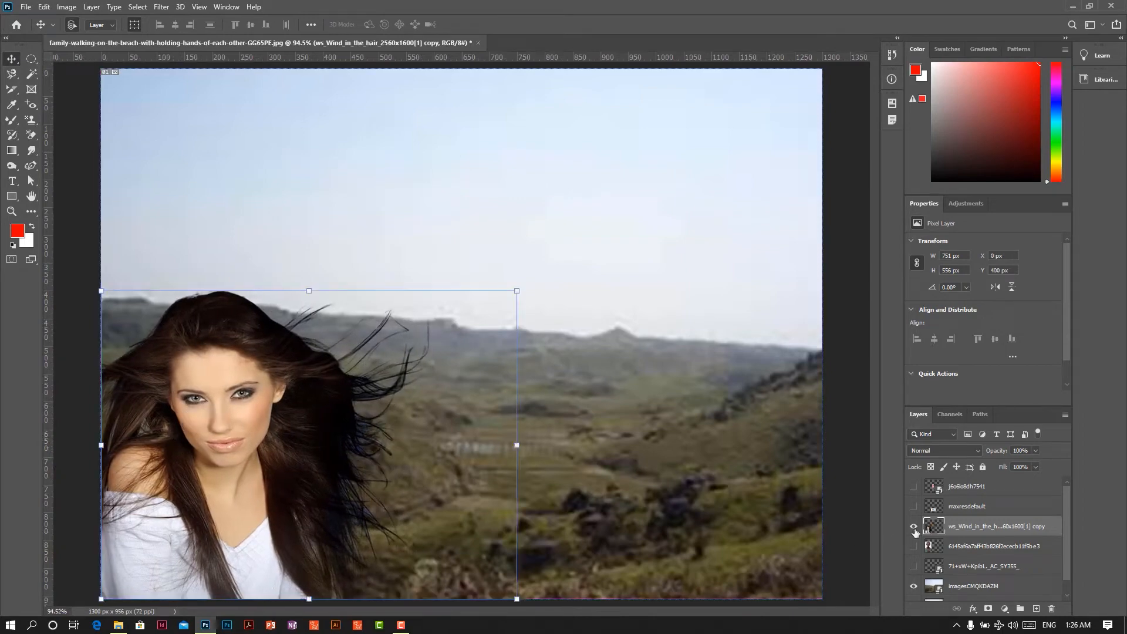
# Show the Background family photo behind the woman and hide the imagesCMQKDAZM layer
pyautogui.scroll(-1, 945, 570)
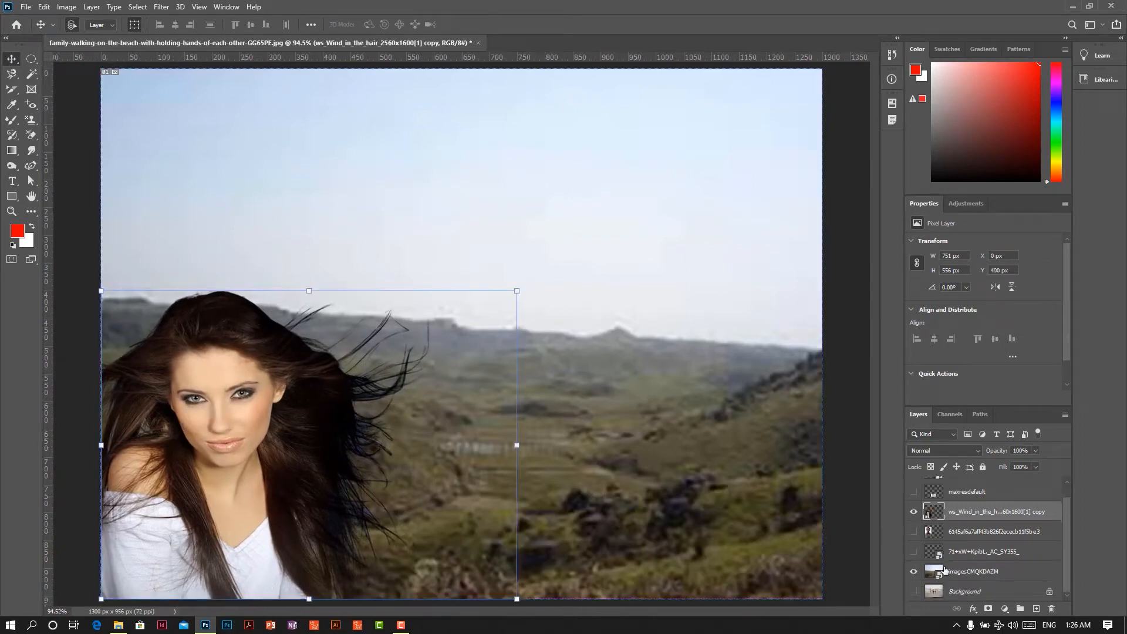
pyautogui.click(914, 592)
pyautogui.click(914, 573)
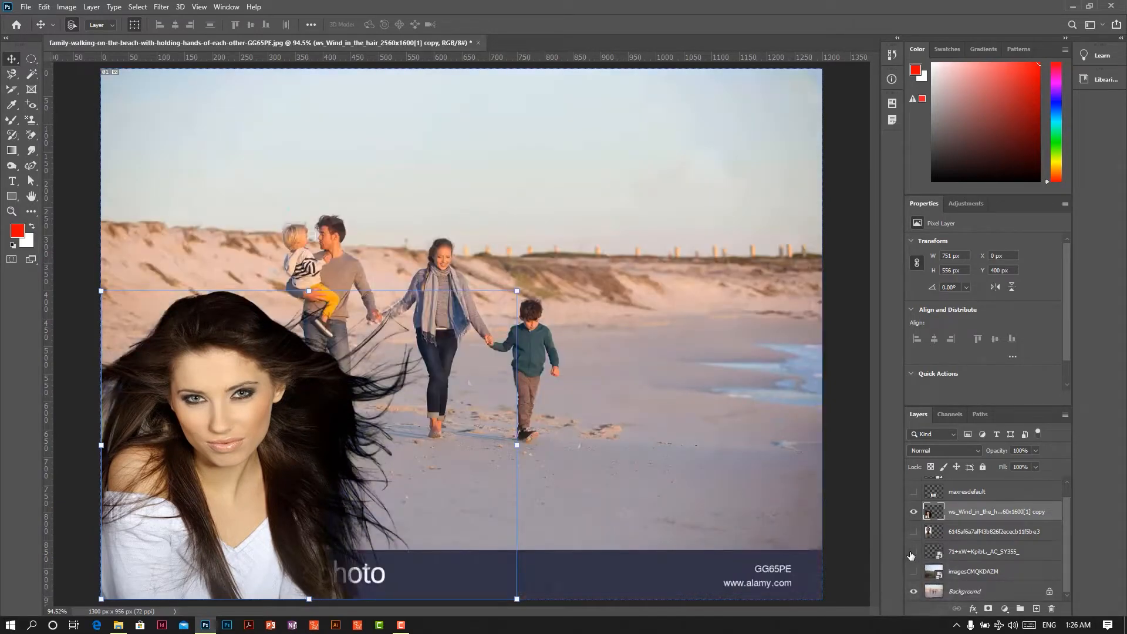
# Choose the Magic Eraser tool and make the Background layer active
pyautogui.click(690, 258)
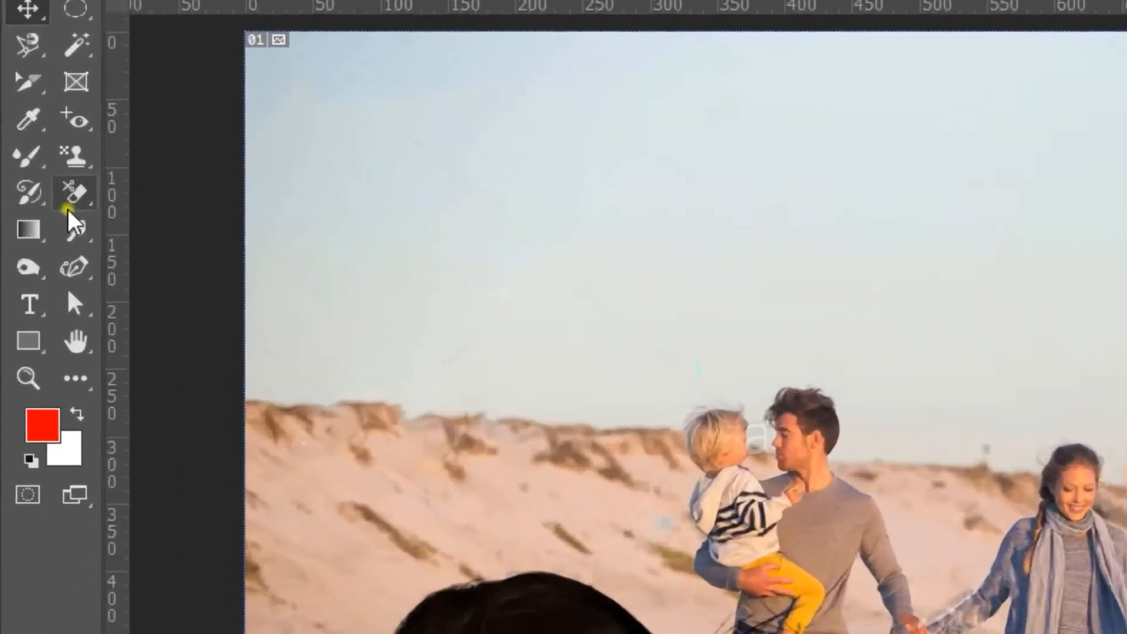
pyautogui.click(29, 141)
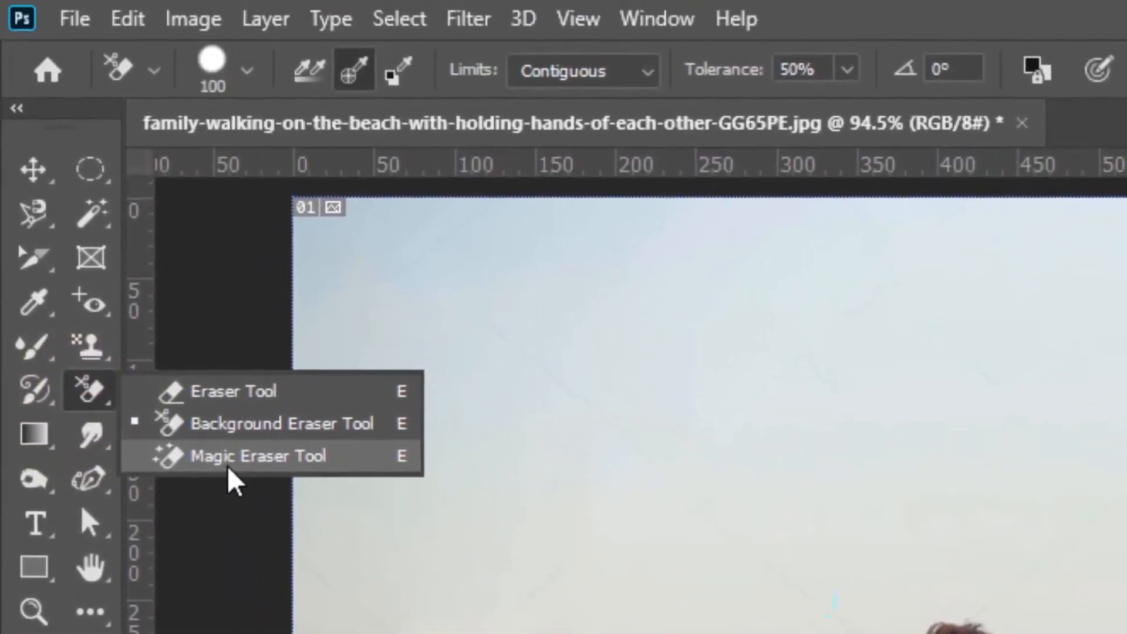
pyautogui.click(228, 469)
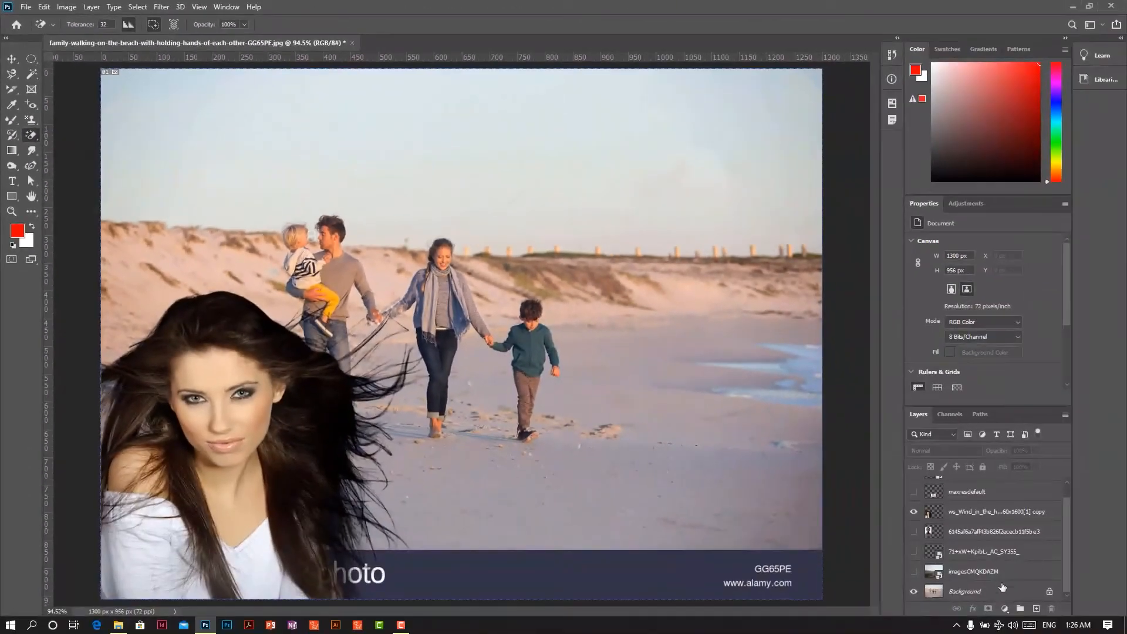
pyautogui.click(979, 575)
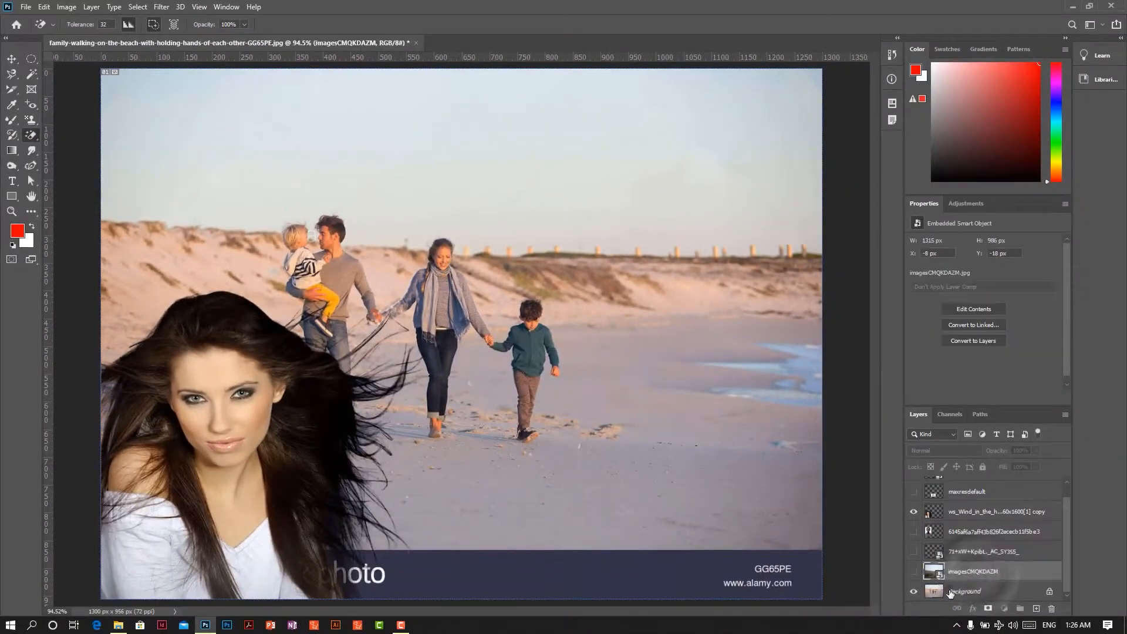
pyautogui.click(966, 592)
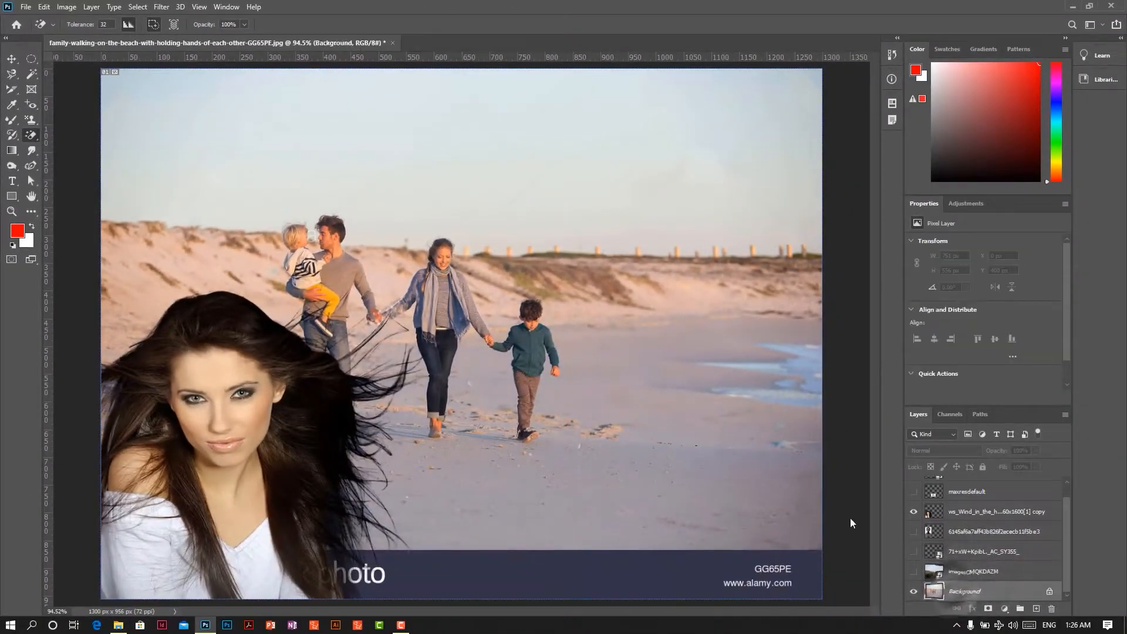
# Try erasing the Background photo's sky with the Magic Eraser, undo it, and compare the Magic Wand and Magic Eraser tools
pyautogui.click(566, 117)
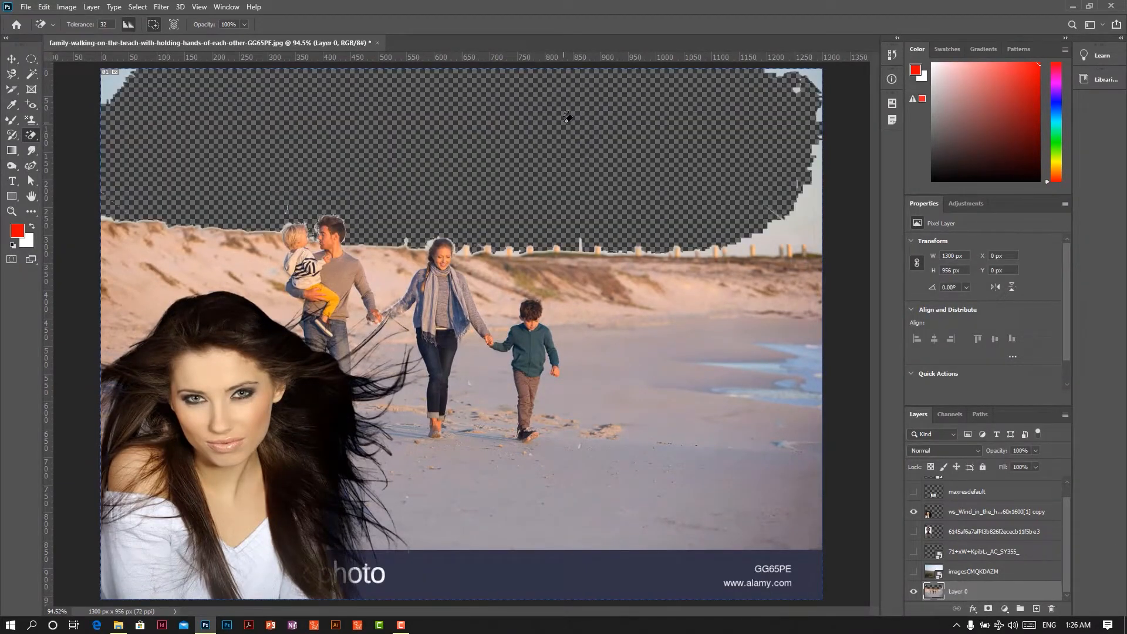
pyautogui.hotkey('ctrl', 'z')
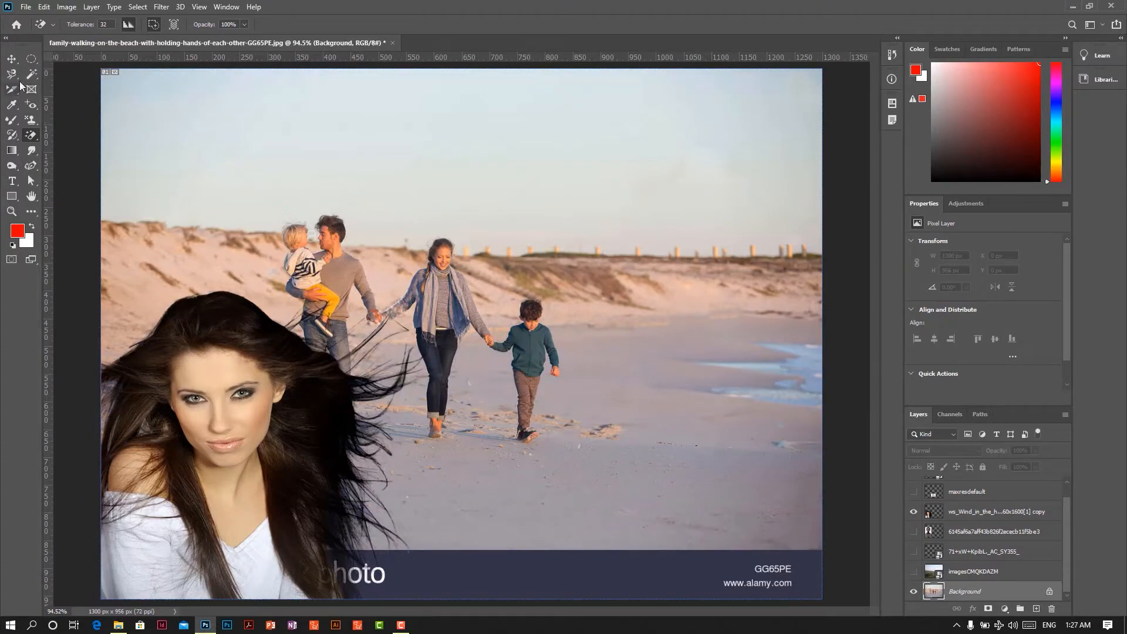
pyautogui.moveTo(31, 74); pyautogui.dragTo(84, 99)
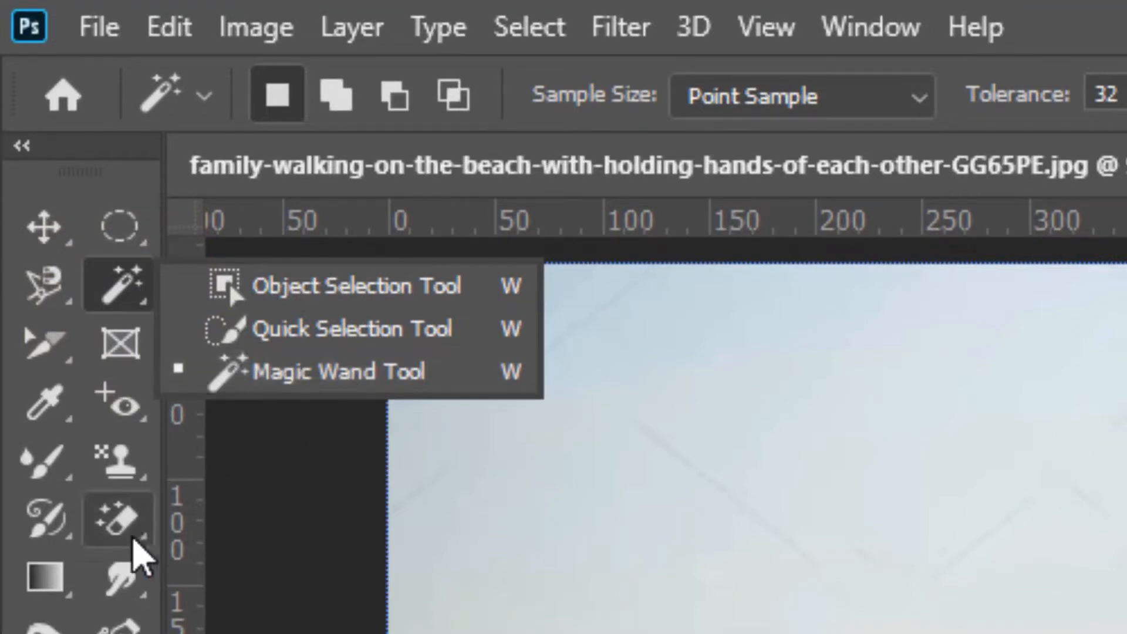
pyautogui.click(139, 555)
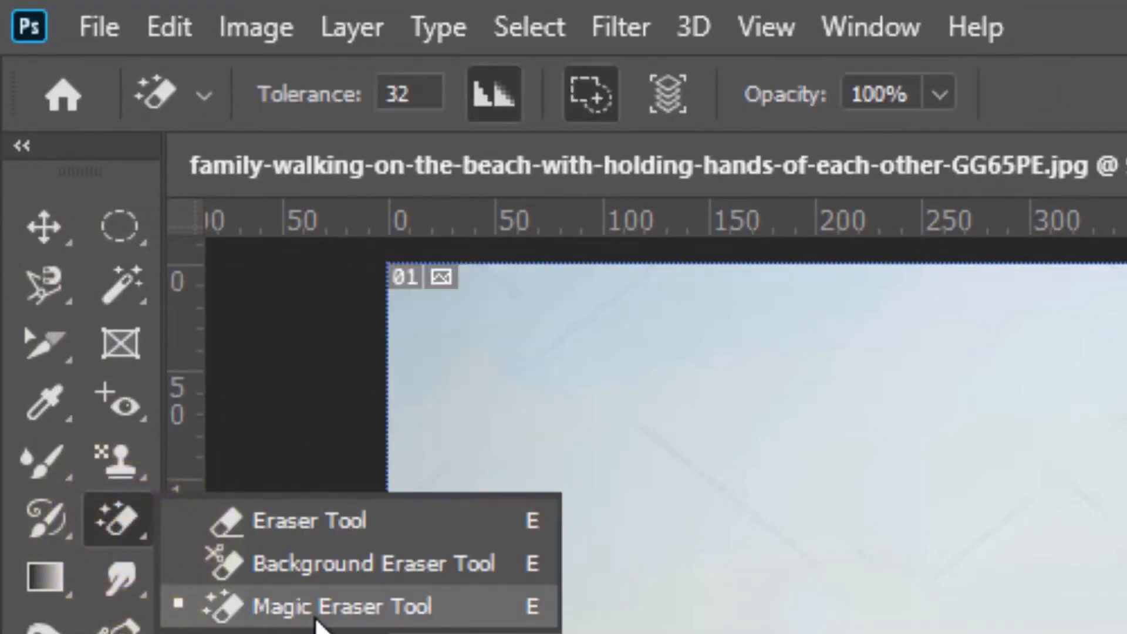
pyautogui.click(401, 609)
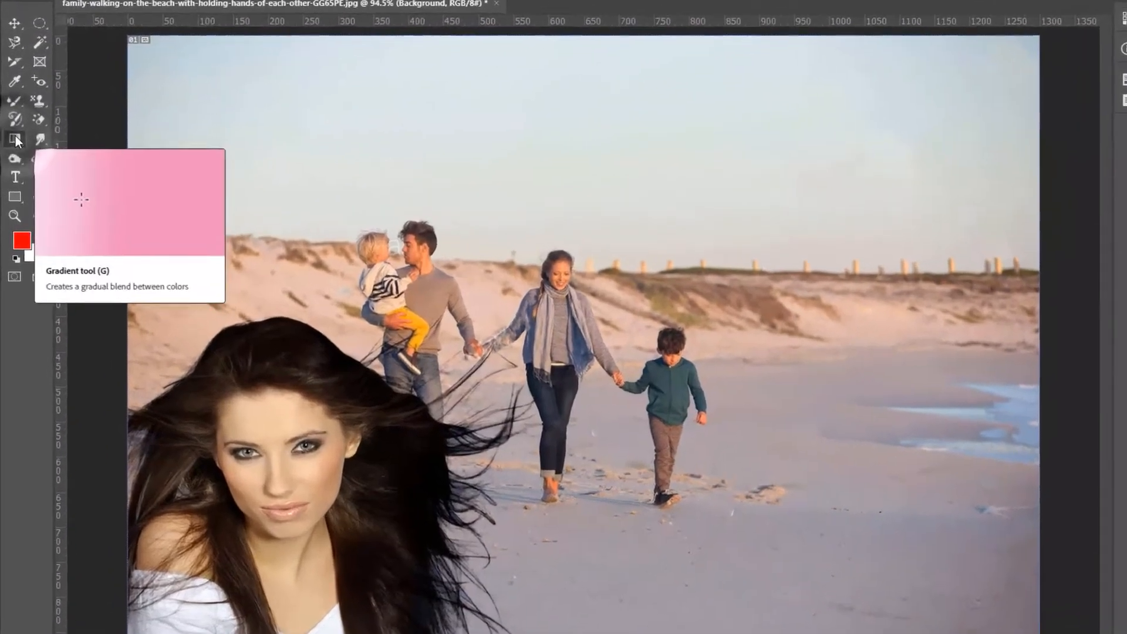
# Look at the Gradient tool group, draw a trial rectangle across the sky and dunes, and undo it
pyautogui.rightClick(15, 151)
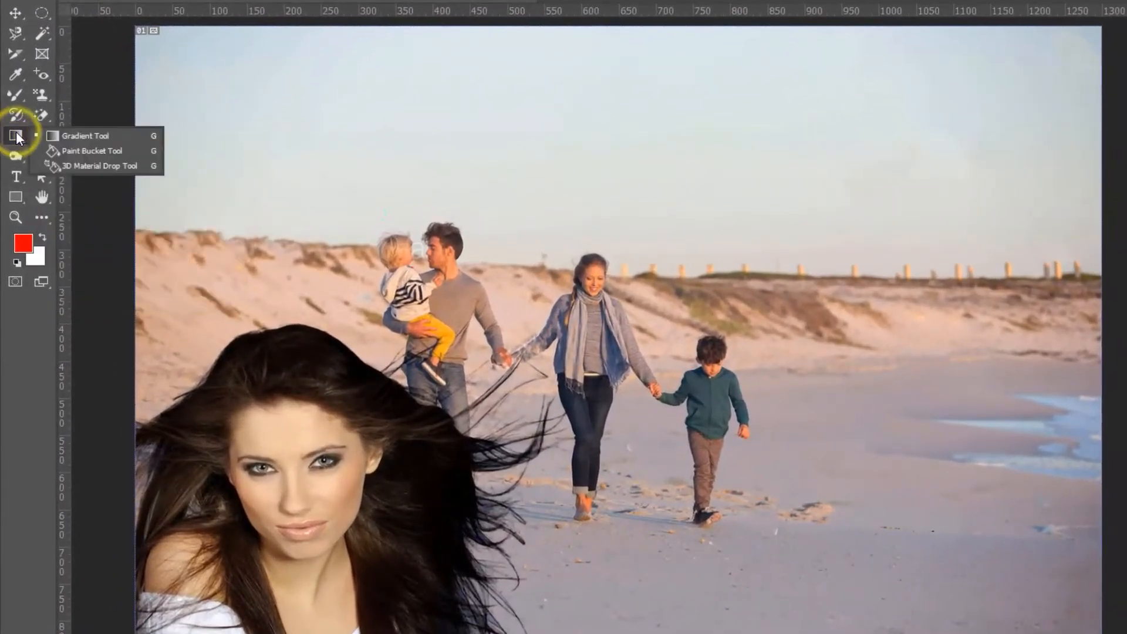
pyautogui.click(75, 141)
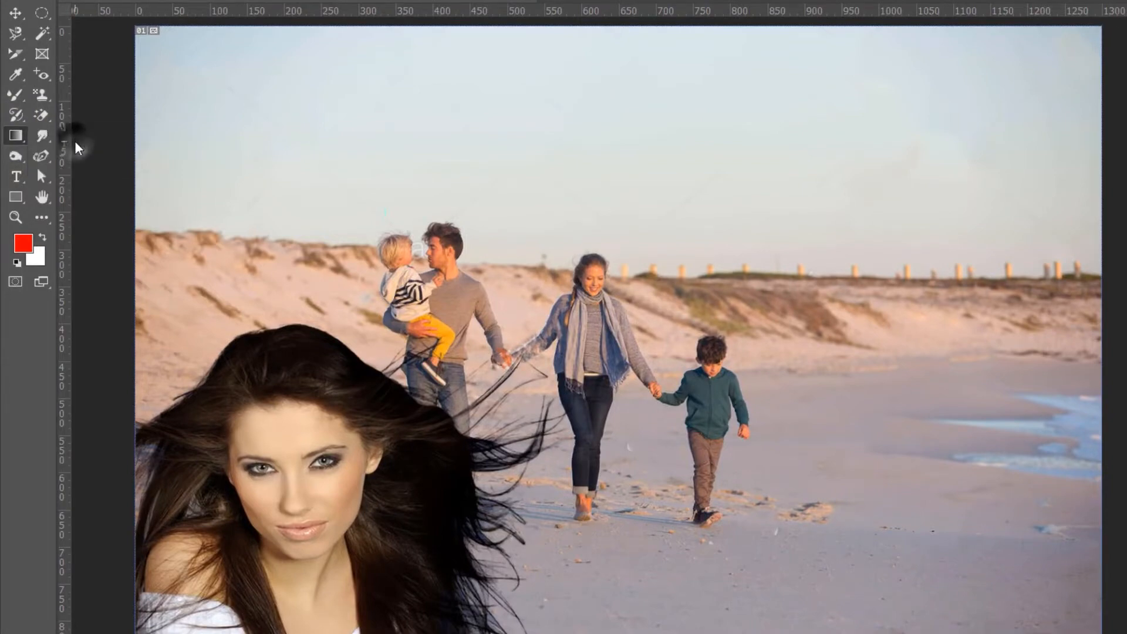
pyautogui.click(14, 199)
pyautogui.moveTo(153, 65); pyautogui.dragTo(701, 283)
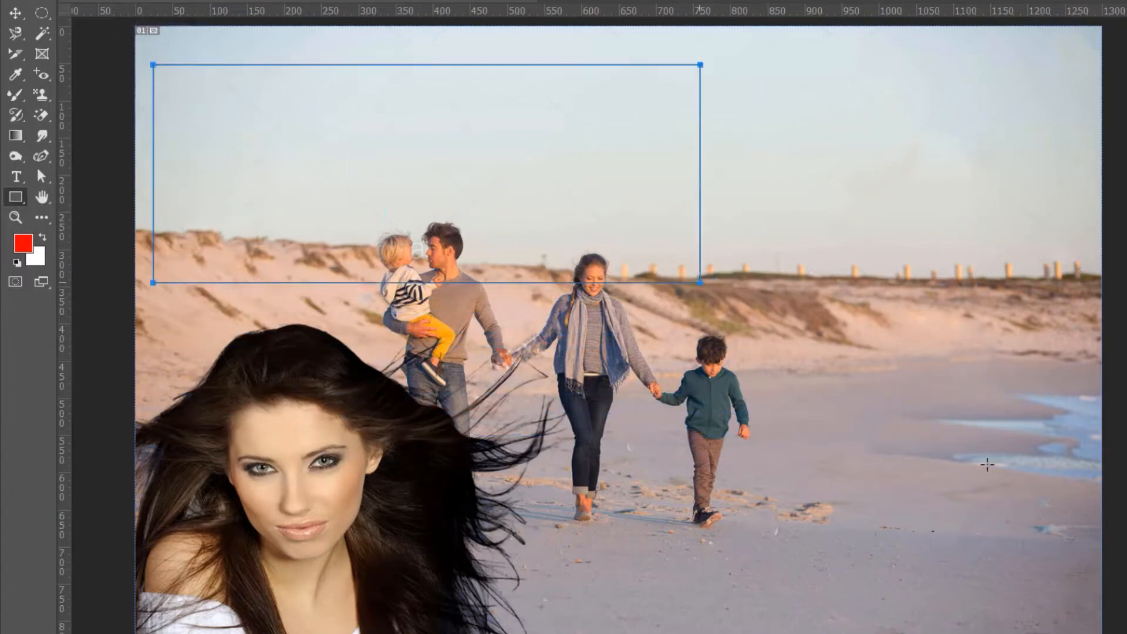
pyautogui.hotkey('ctrl', 'z')
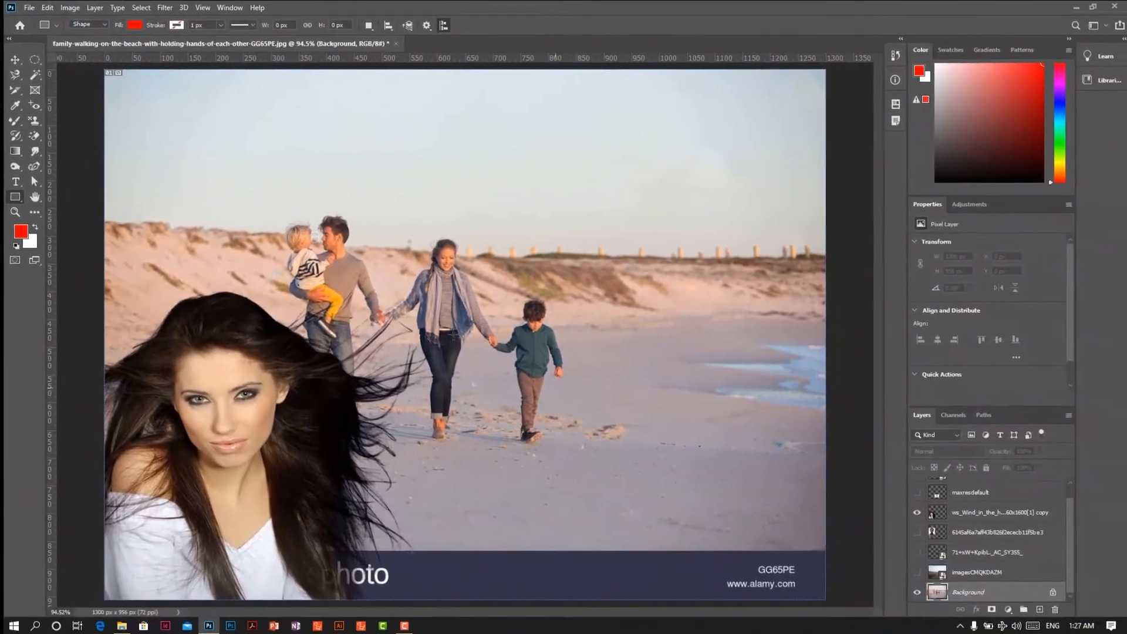
# Try the red-to-transparent Basics gradient on the Background as a linear and as a radial fill, undoing each
pyautogui.press('g')
pyautogui.click(108, 24)
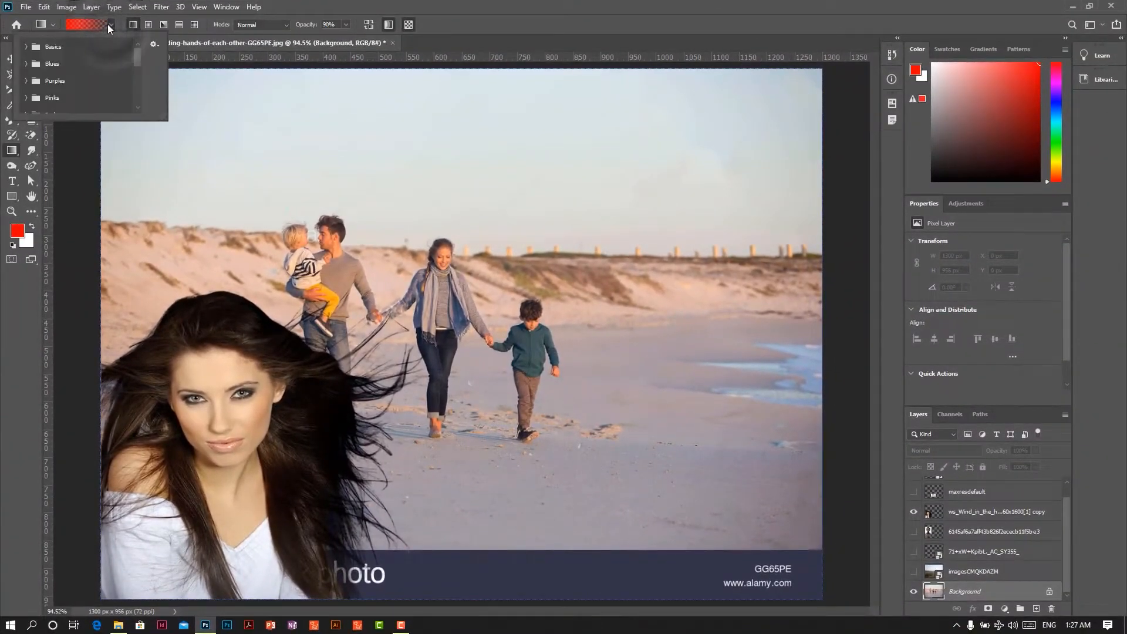
pyautogui.click(26, 47)
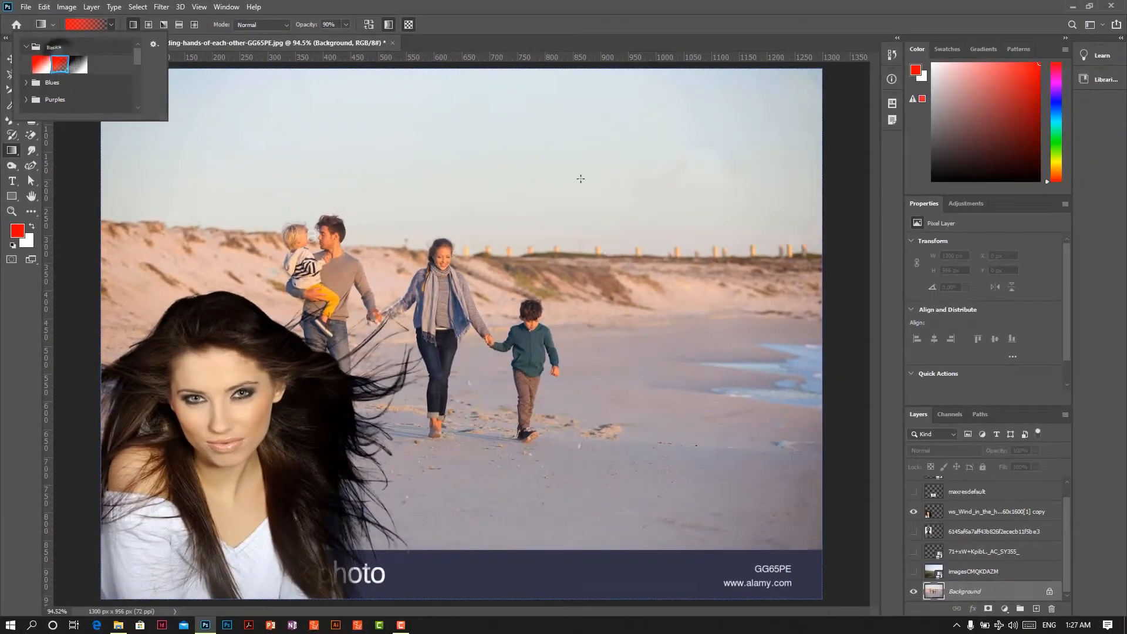
pyautogui.click(830, 286)
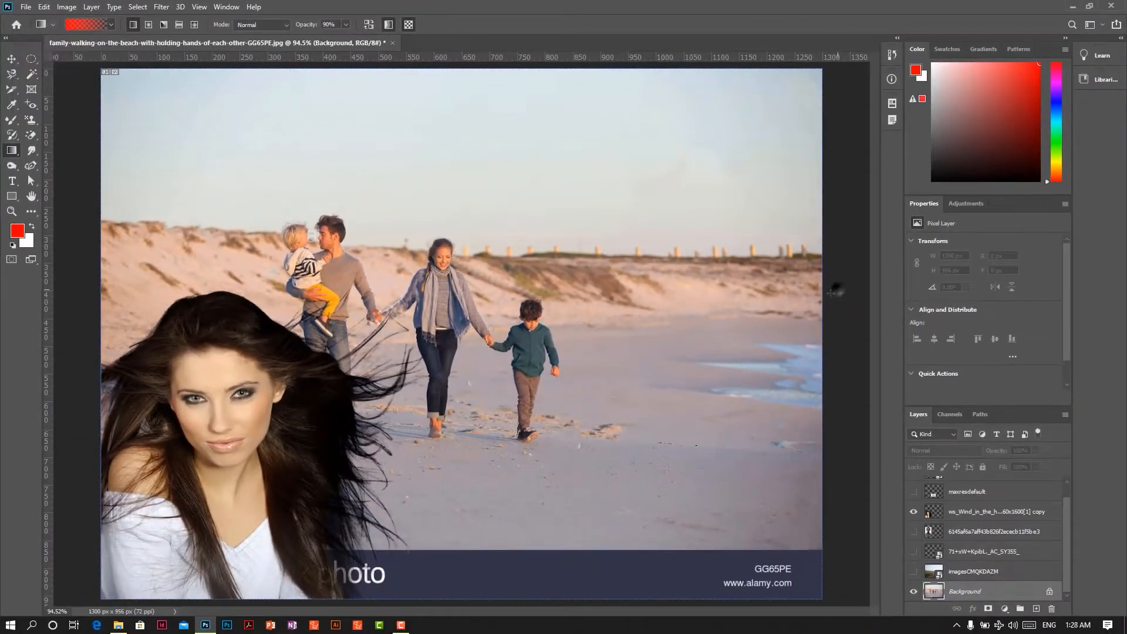
pyautogui.moveTo(837, 290); pyautogui.dragTo(556, 288)
pyautogui.moveTo(479, 281); pyautogui.dragTo(555, 378)
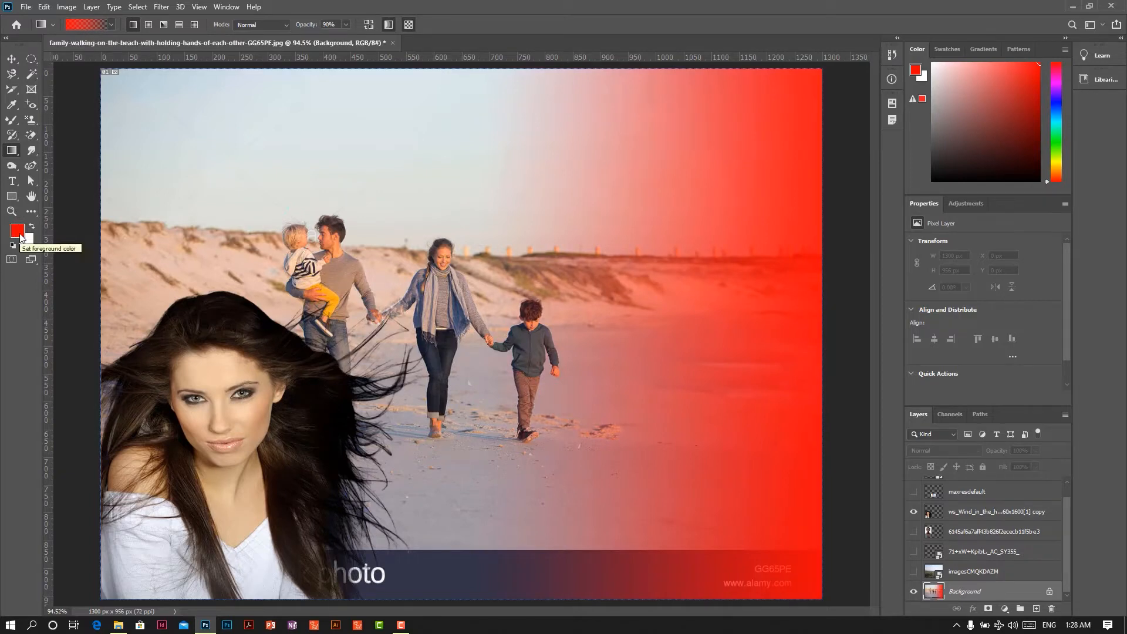
pyautogui.hotkey('ctrl', 'z')
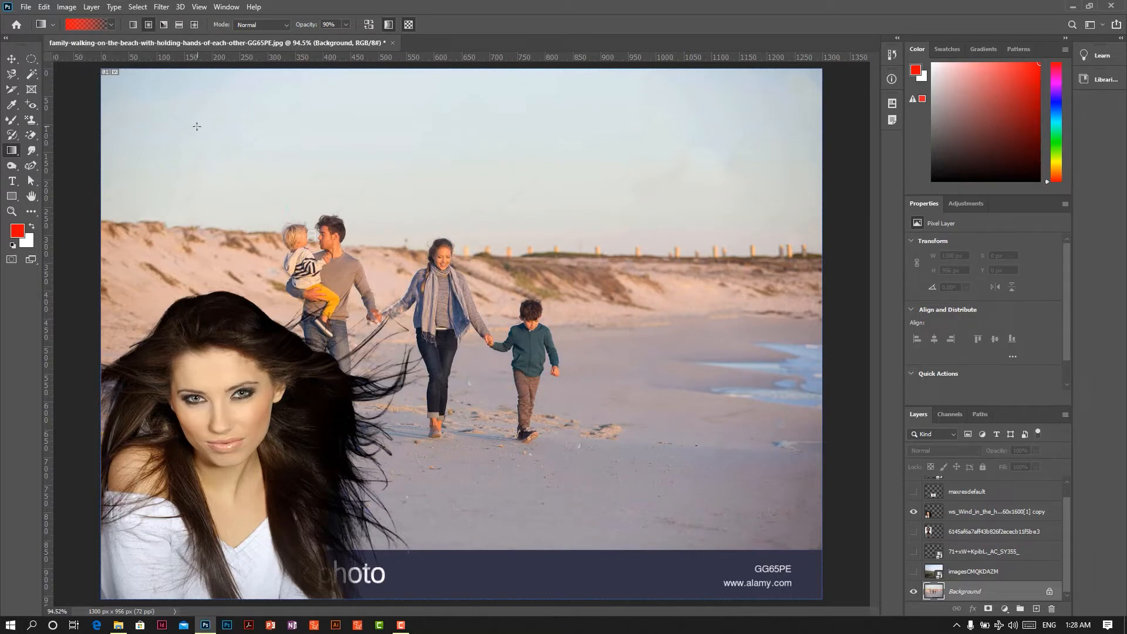
pyautogui.moveTo(98, 73); pyautogui.dragTo(104, 72)
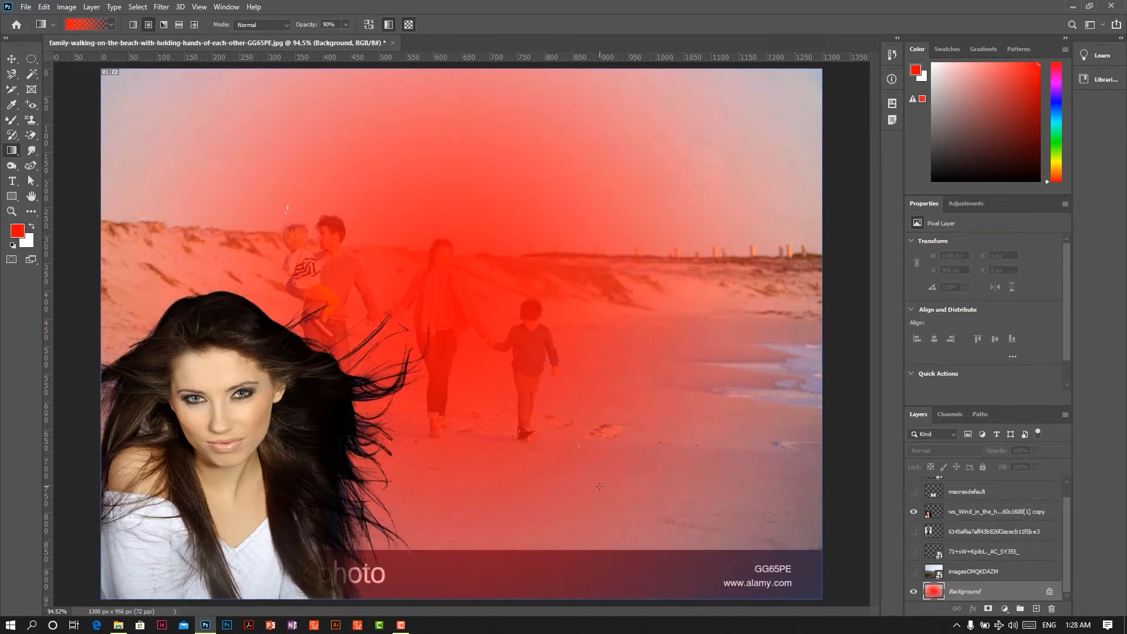
pyautogui.hotkey('ctrl', 'z')
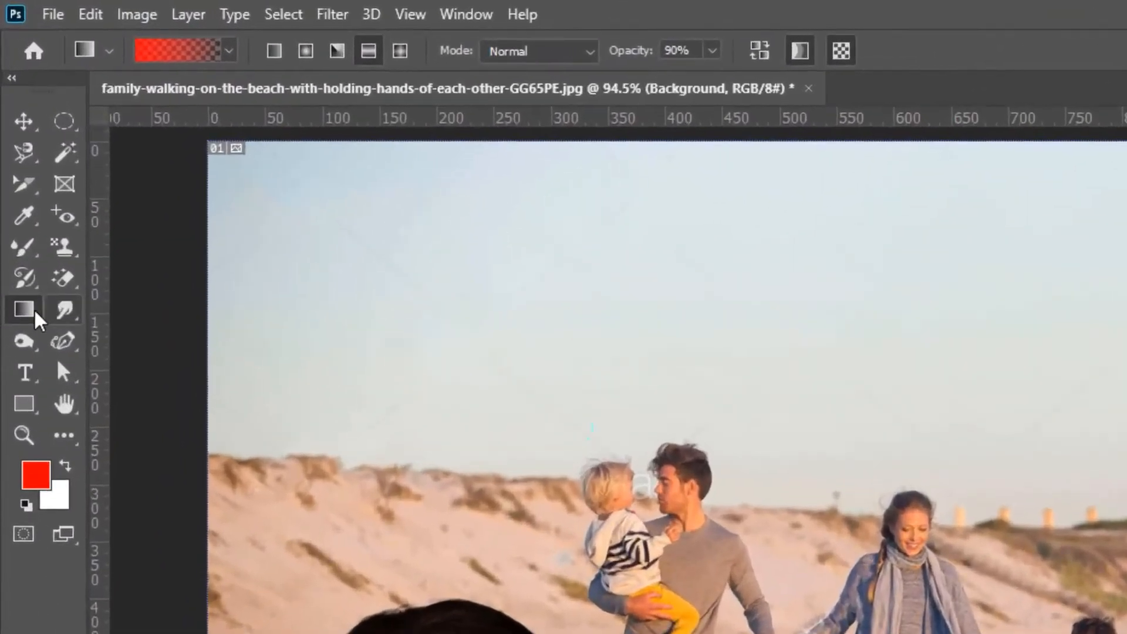
# Draw a trial red rectangle about 1009 × 386 px over the sky and family, and undo it
pyautogui.click(8, 155)
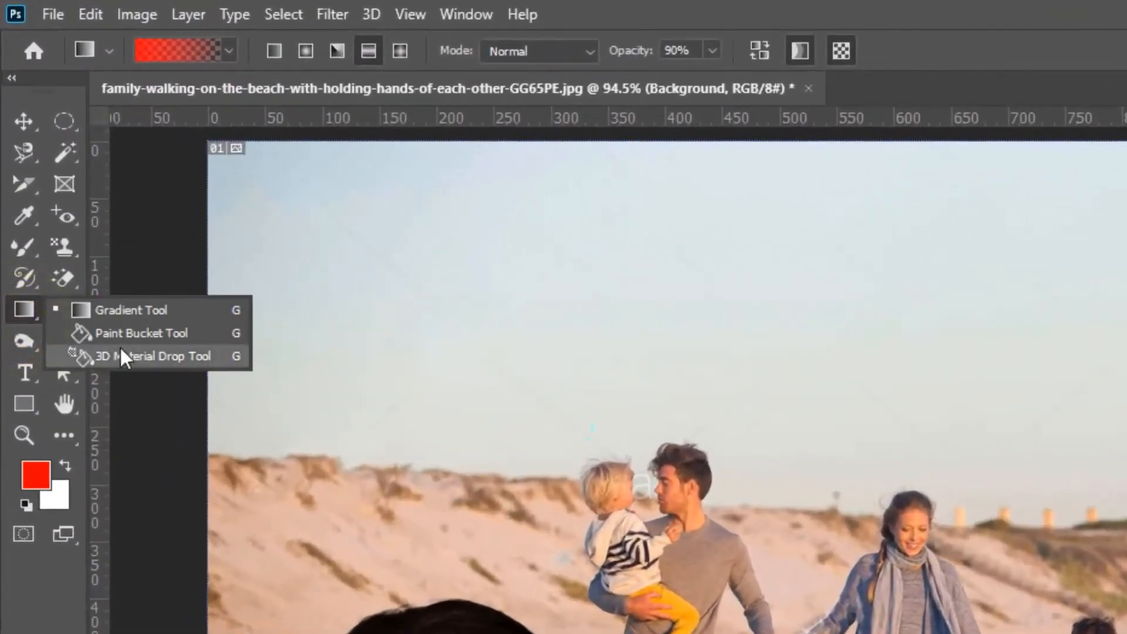
pyautogui.click(25, 410)
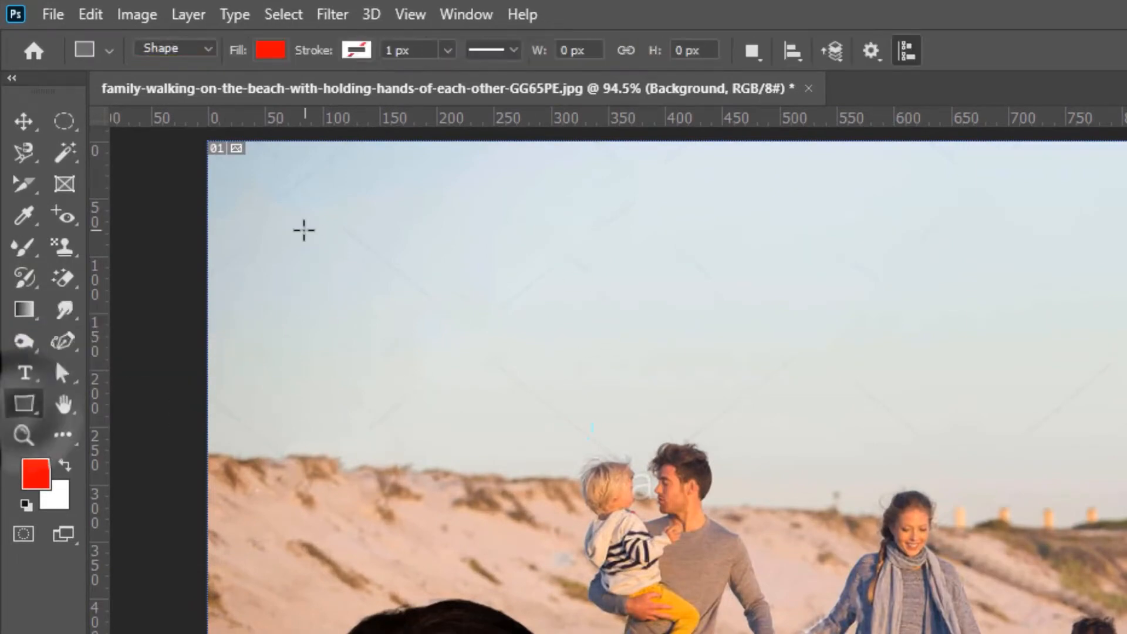
pyautogui.moveTo(231, 174); pyautogui.dragTo(1126, 615)
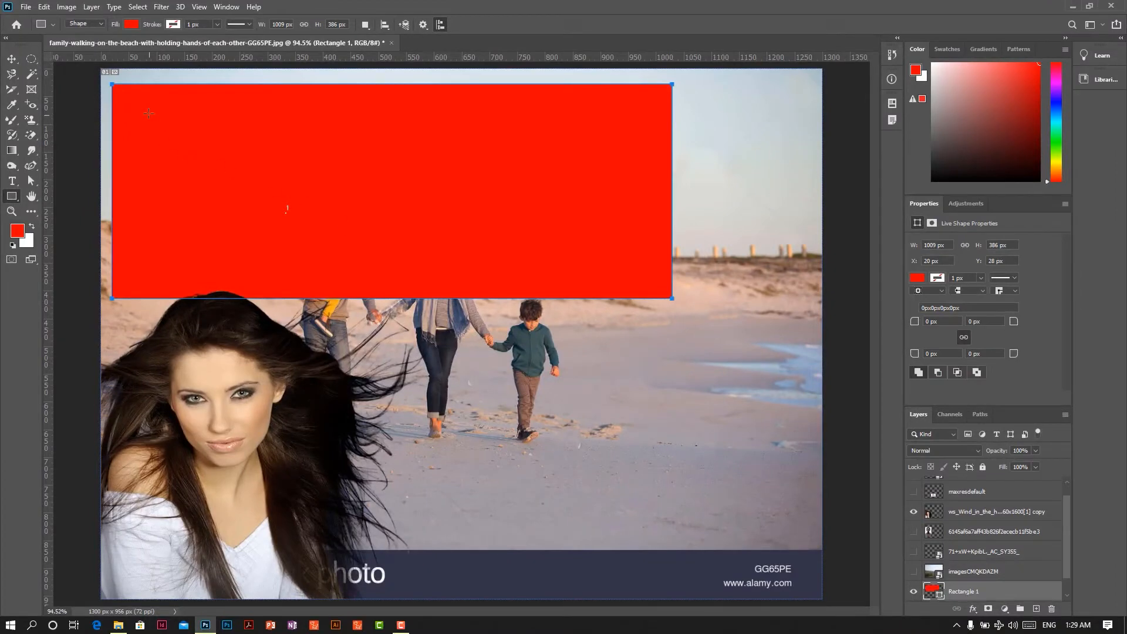
pyautogui.hotkey('ctrl', 'z')
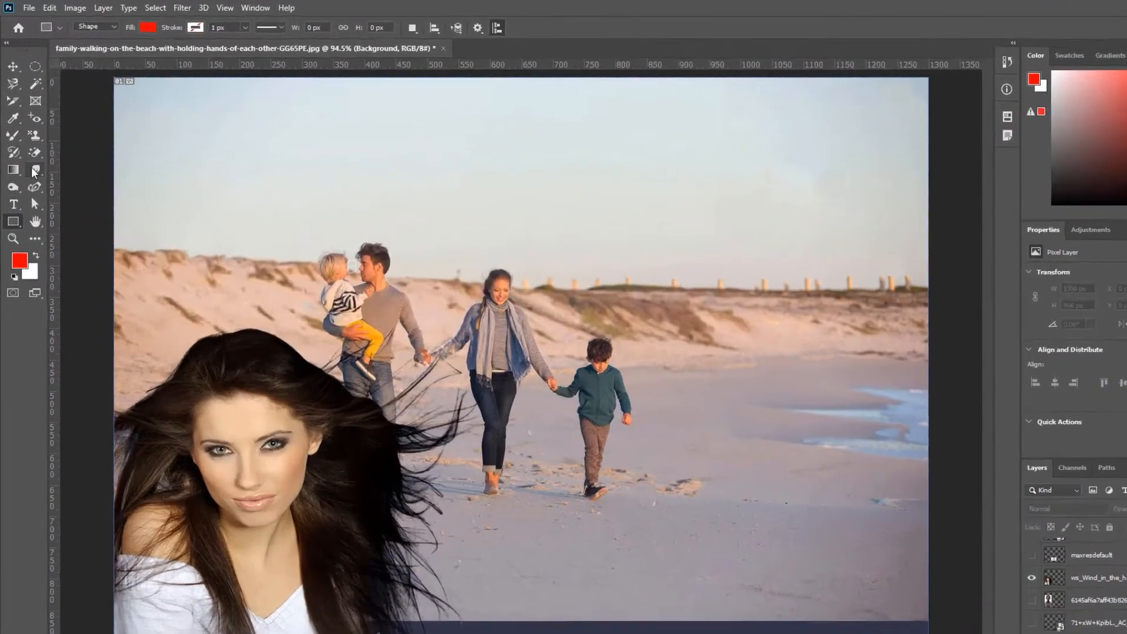
# Choose the Smudge tool and show only the 6145af6a7aff43b826f2ececb11f5be3 portrait layer, hiding all other layers
pyautogui.click(31, 151)
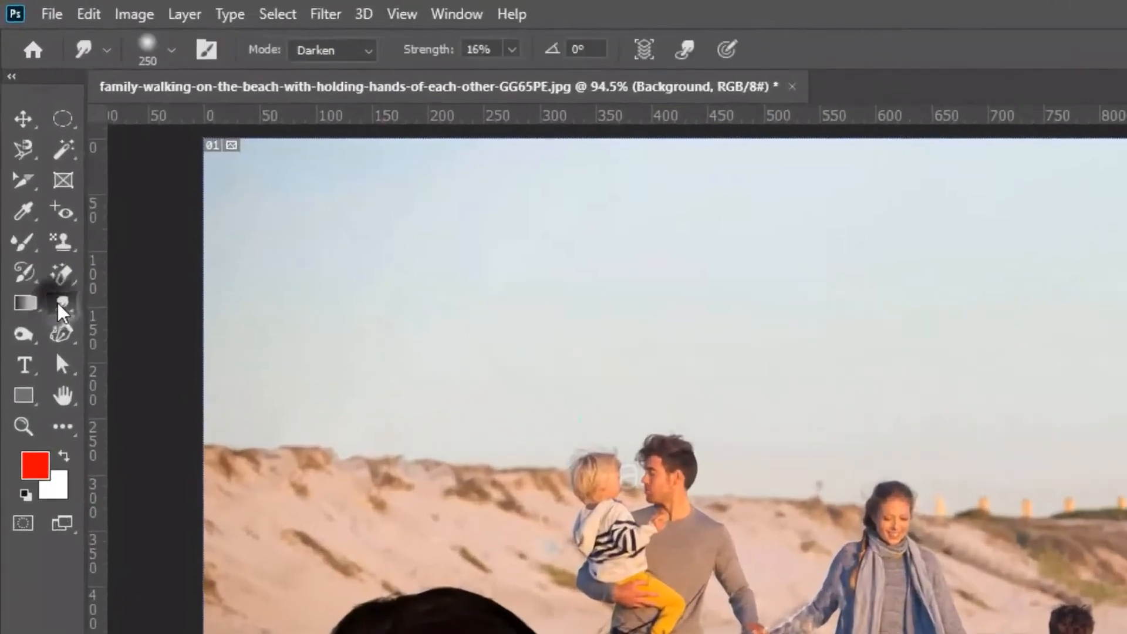
pyautogui.rightClick(63, 325)
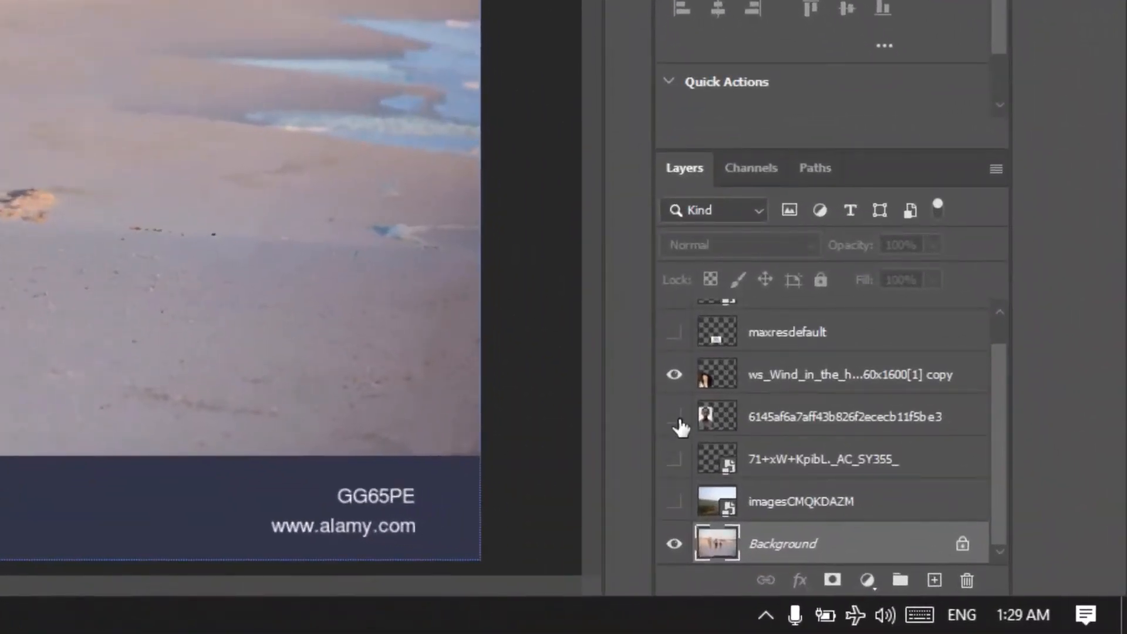
pyautogui.click(674, 416)
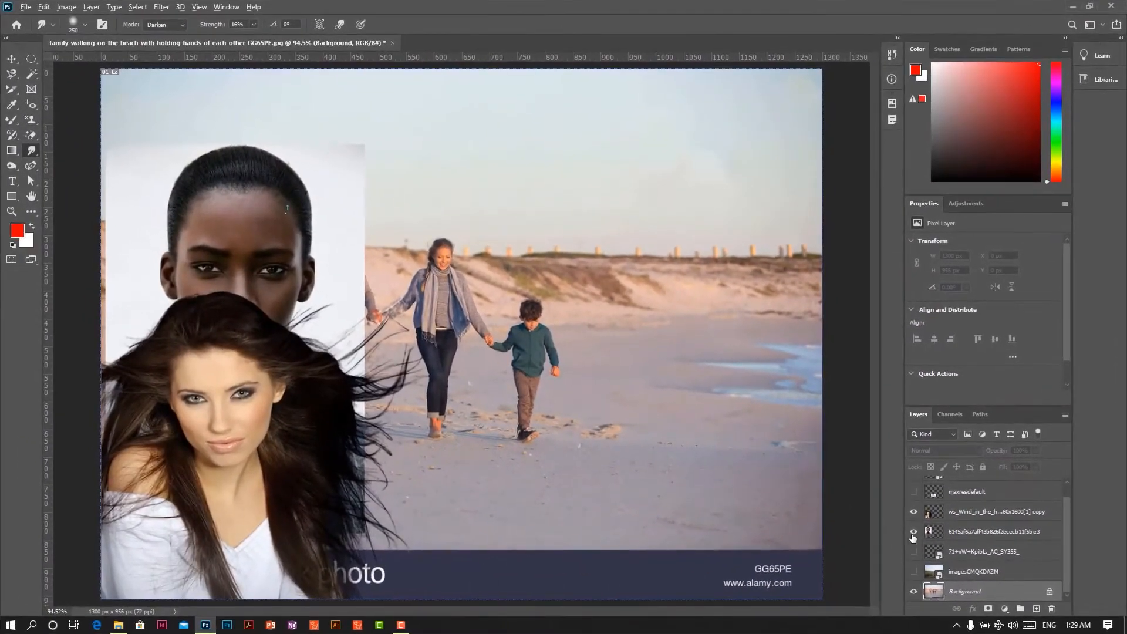
pyautogui.keyDown('alt'); pyautogui.click(914, 531); pyautogui.keyUp('alt')
pyautogui.scroll(3, 179, 311)
pyautogui.scroll(5, 179, 311)
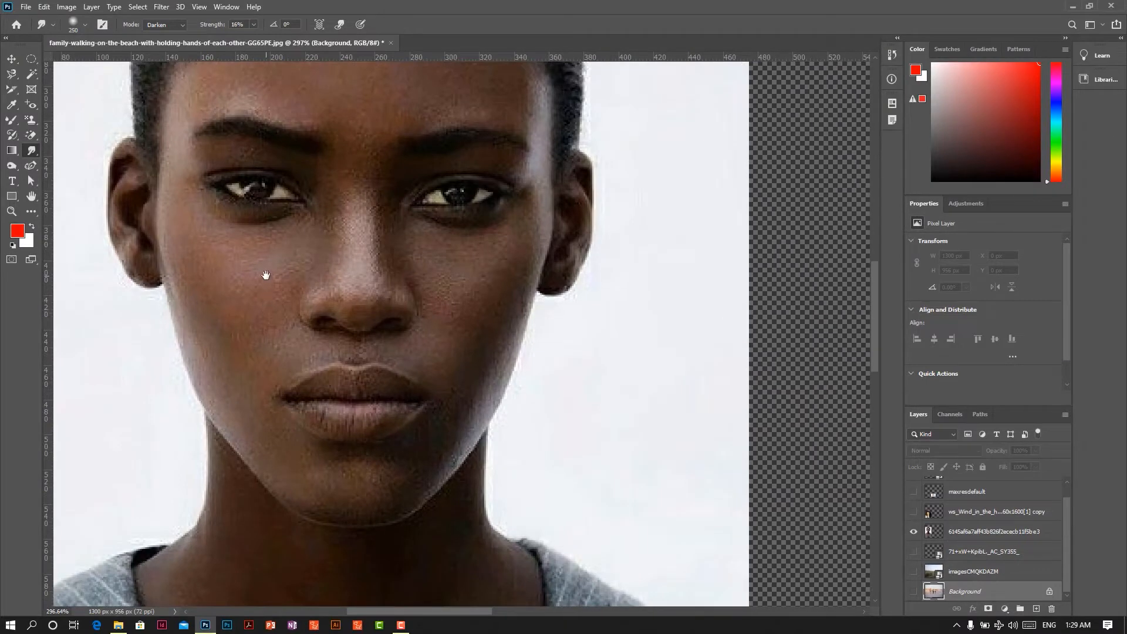
pyautogui.moveTo(266, 276); pyautogui.dragTo(323, 391)
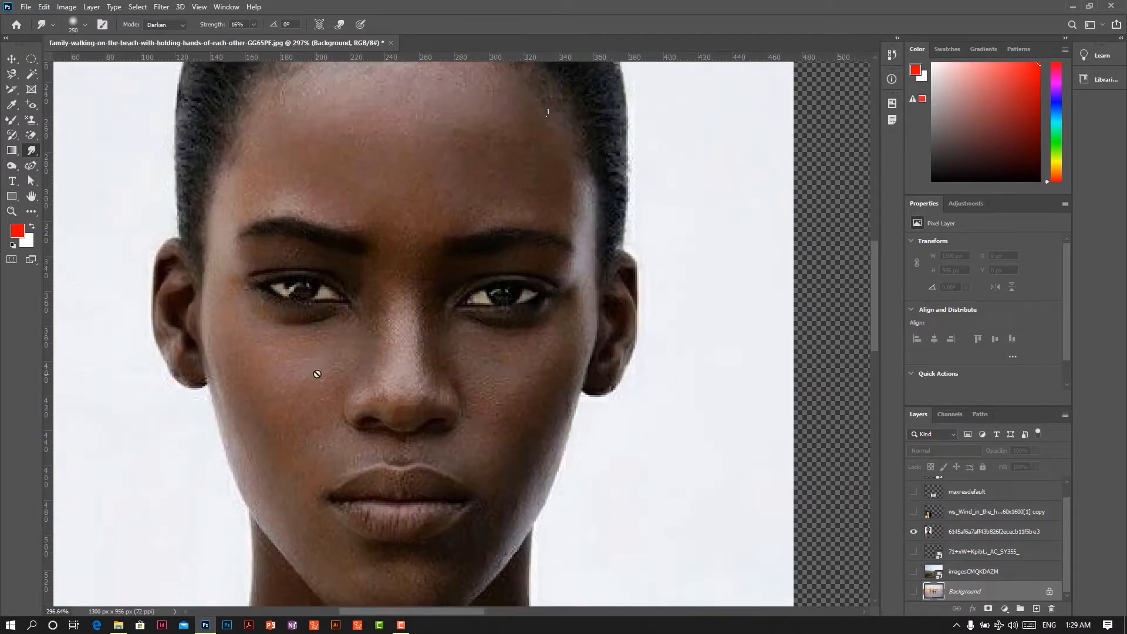
pyautogui.scroll(1, 315, 372)
pyautogui.scroll(1, 411, 223)
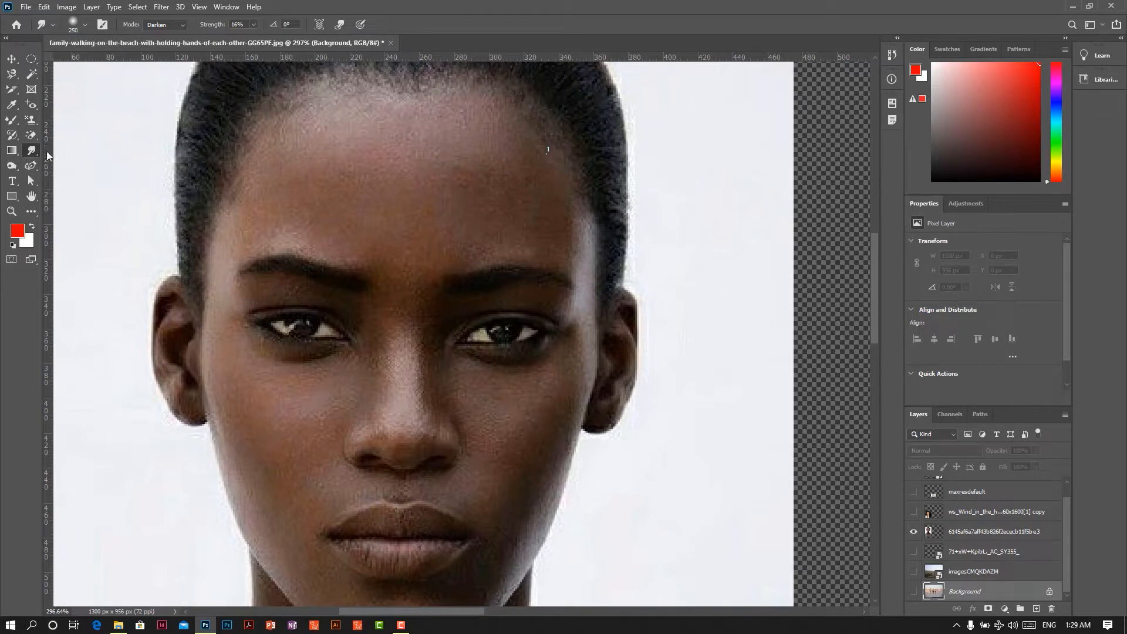
# Choose the Blur tool, make the 6145af6a7aff43b826f2ececb11f5be3 portrait layer active and reduce the brush size to 125 px
pyautogui.rightClick(36, 152)
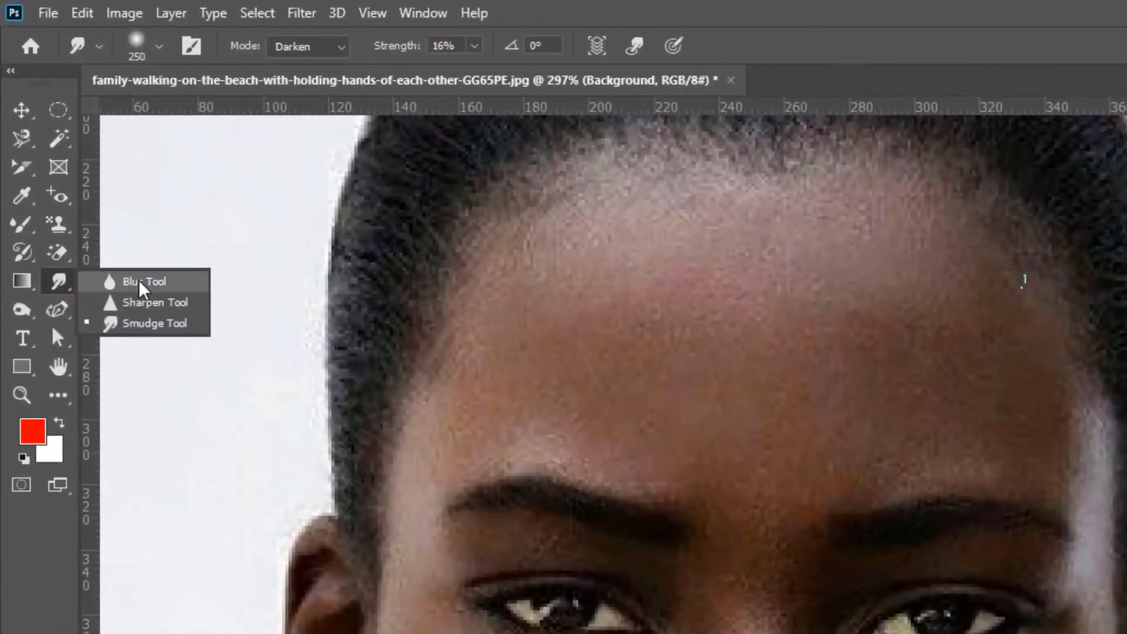
pyautogui.click(144, 287)
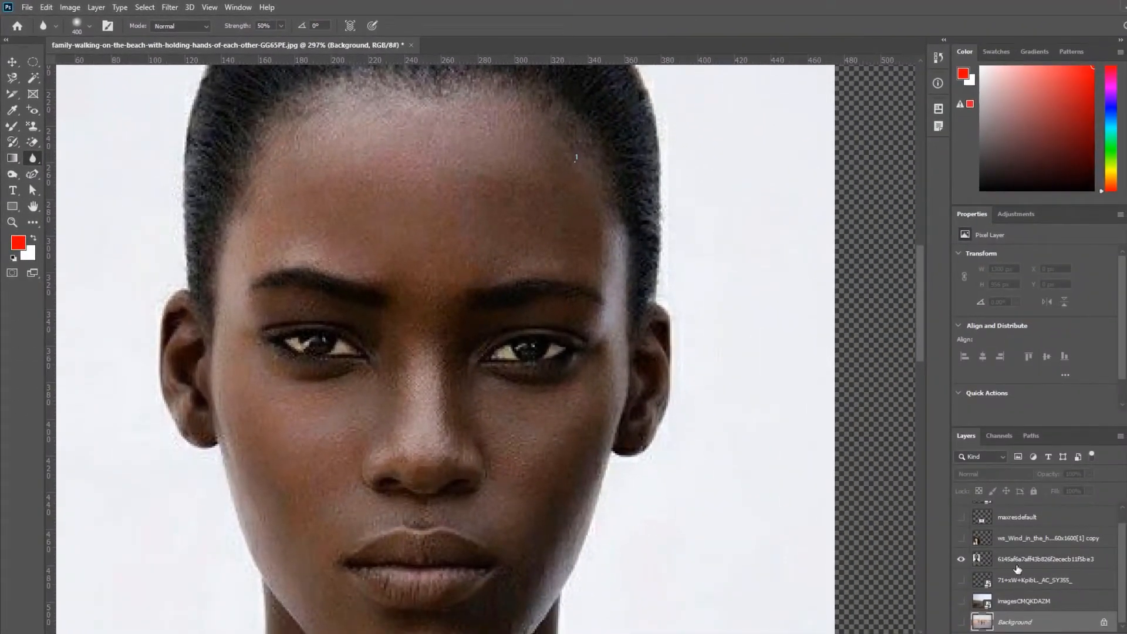
pyautogui.click(1030, 562)
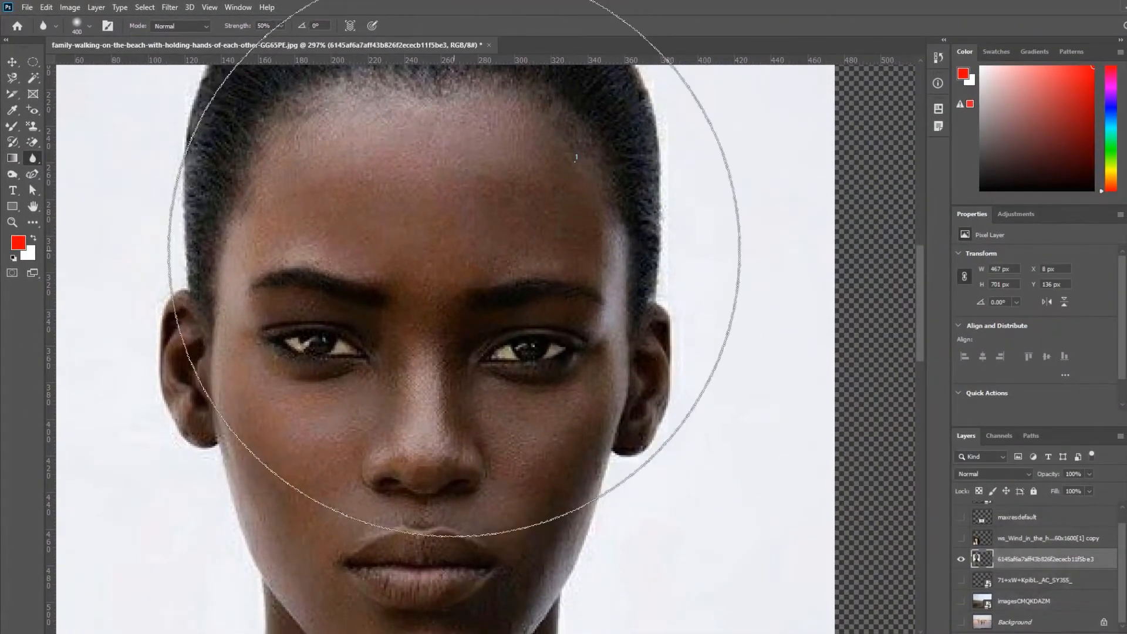
pyautogui.press('[')
pyautogui.press('[')
pyautogui.press('[')
pyautogui.press('[')
pyautogui.press('[')
pyautogui.press('[')
pyautogui.press('[')
pyautogui.press('[')
pyautogui.press('[')
pyautogui.press('[')
pyautogui.press('[')
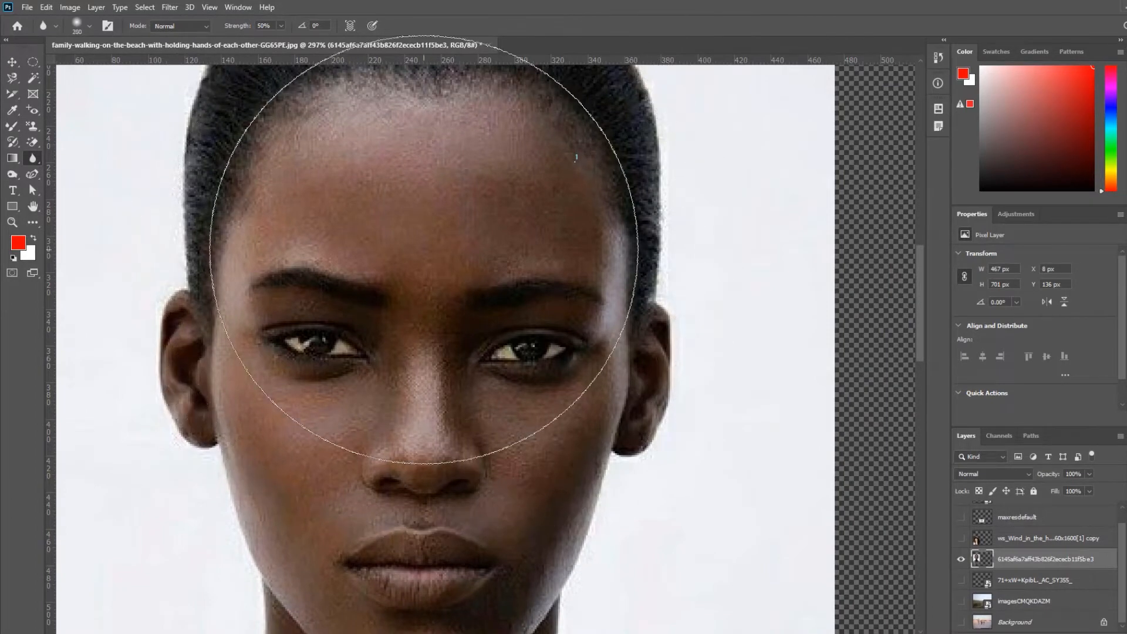
pyautogui.press('[')
# Try smoothing the skin on the portrait's forehead and cheeks with the Blur tool
pyautogui.click(473, 176)
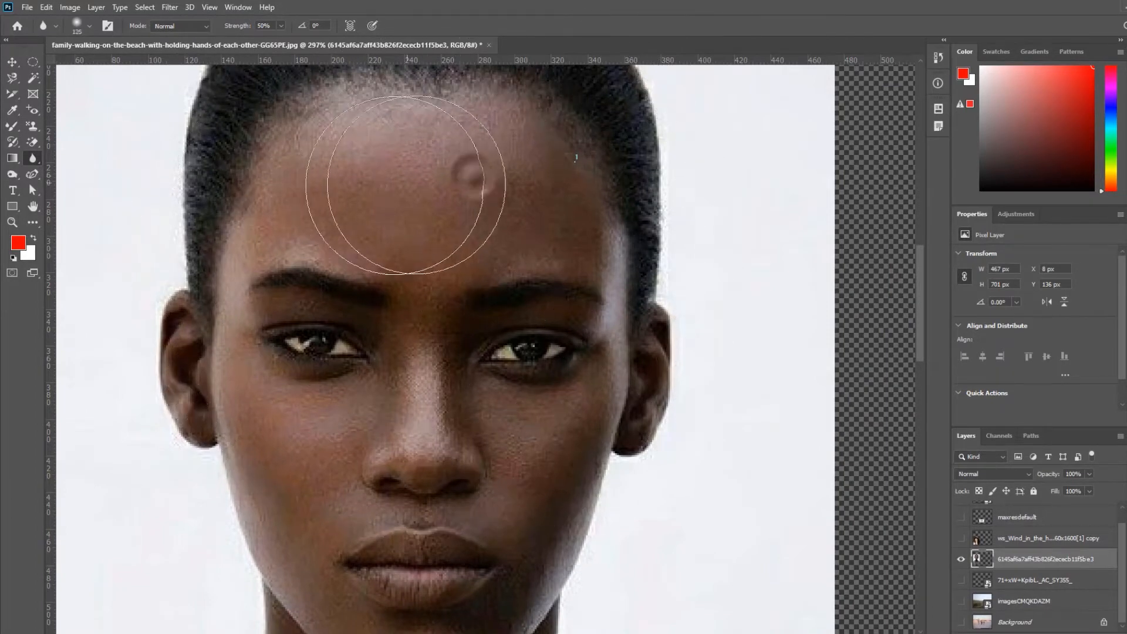
pyautogui.moveTo(352, 160)
pyautogui.mouseDown()
pyautogui.moveTo(531, 161)
pyautogui.moveTo(282, 185)
pyautogui.moveTo(305, 249)
pyautogui.moveTo(352, 169)
pyautogui.moveTo(286, 213)
pyautogui.moveTo(337, 191)
pyautogui.moveTo(400, 237)
pyautogui.moveTo(484, 244)
pyautogui.moveTo(514, 221)
pyautogui.moveTo(447, 228)
pyautogui.moveTo(445, 276)
pyautogui.moveTo(488, 204)
pyautogui.moveTo(554, 266)
pyautogui.moveTo(469, 154)
pyautogui.mouseUp()
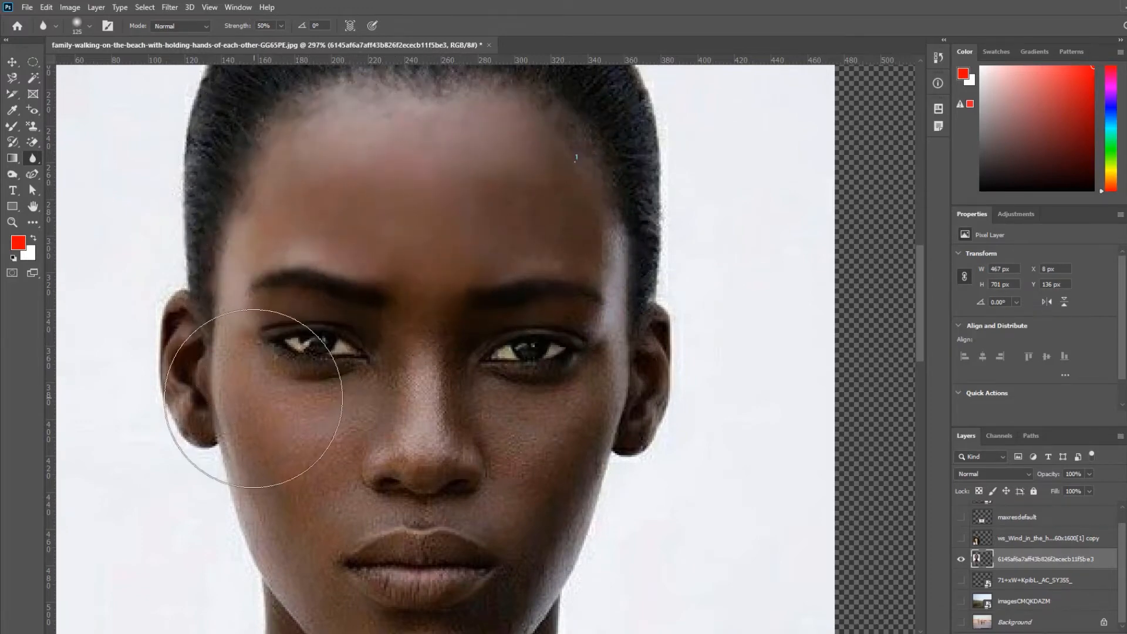
pyautogui.moveTo(313, 458)
pyautogui.mouseDown()
pyautogui.moveTo(287, 544)
pyautogui.moveTo(291, 504)
pyautogui.moveTo(300, 542)
pyautogui.moveTo(498, 479)
pyautogui.moveTo(469, 437)
pyautogui.moveTo(422, 403)
pyautogui.moveTo(424, 417)
pyautogui.moveTo(490, 442)
pyautogui.moveTo(513, 467)
pyautogui.moveTo(546, 470)
pyautogui.moveTo(556, 458)
pyautogui.moveTo(509, 469)
pyautogui.moveTo(575, 444)
pyautogui.moveTo(586, 423)
pyautogui.moveTo(568, 459)
pyautogui.moveTo(495, 503)
pyautogui.moveTo(407, 512)
pyautogui.moveTo(525, 527)
pyautogui.moveTo(570, 547)
pyautogui.moveTo(498, 615)
pyautogui.moveTo(342, 628)
pyautogui.moveTo(475, 628)
pyautogui.moveTo(598, 392)
pyautogui.moveTo(513, 402)
pyautogui.moveTo(598, 390)
pyautogui.moveTo(604, 239)
pyautogui.mouseUp()
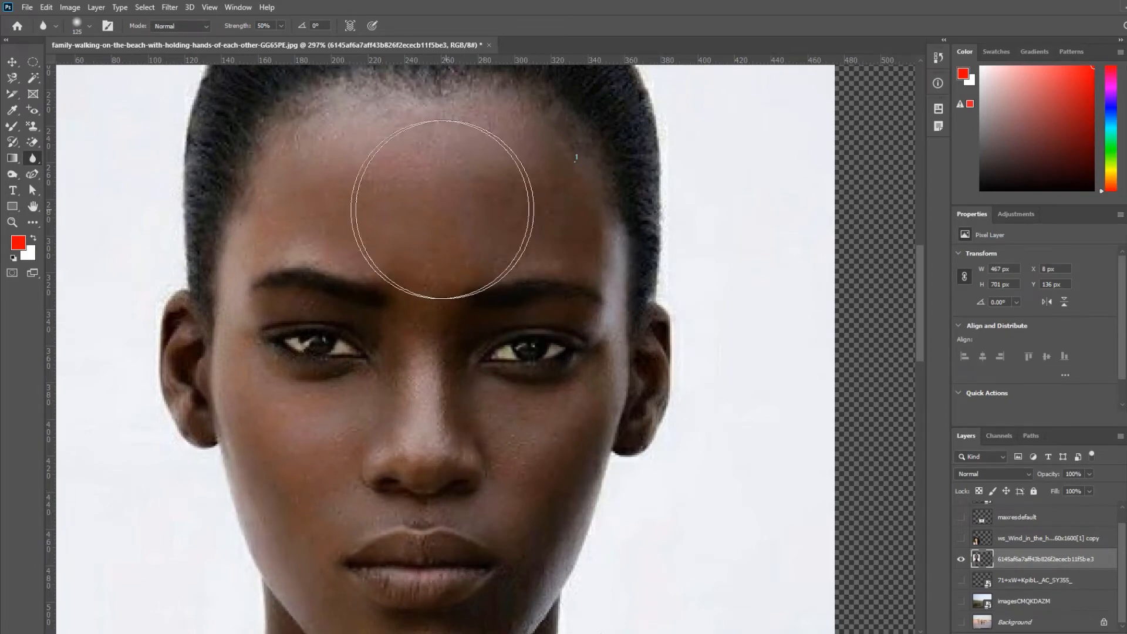
pyautogui.moveTo(332, 187)
pyautogui.mouseDown()
pyautogui.moveTo(464, 174)
pyautogui.moveTo(527, 211)
pyautogui.moveTo(418, 145)
pyautogui.moveTo(290, 168)
pyautogui.moveTo(277, 249)
pyautogui.moveTo(447, 243)
pyautogui.moveTo(437, 434)
pyautogui.moveTo(563, 177)
pyautogui.moveTo(628, 396)
pyautogui.moveTo(609, 502)
pyautogui.moveTo(495, 461)
pyautogui.moveTo(559, 524)
pyautogui.moveTo(400, 462)
pyautogui.moveTo(297, 444)
pyautogui.moveTo(320, 558)
pyautogui.moveTo(257, 384)
pyautogui.moveTo(239, 271)
pyautogui.moveTo(318, 624)
pyautogui.moveTo(501, 625)
pyautogui.moveTo(626, 440)
pyautogui.moveTo(600, 182)
pyautogui.moveTo(578, 149)
pyautogui.moveTo(435, 151)
pyautogui.mouseUp()
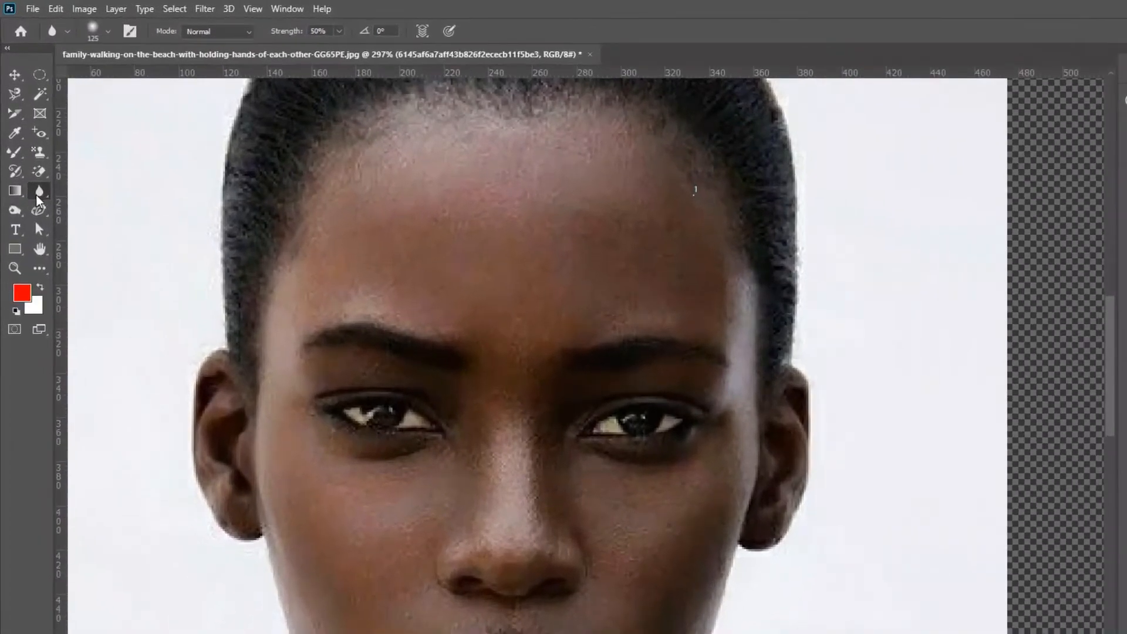
# Switch from blurring to the Sharpen tool for the portrait layer
pyautogui.rightClick(36, 195)
pyautogui.click(98, 211)
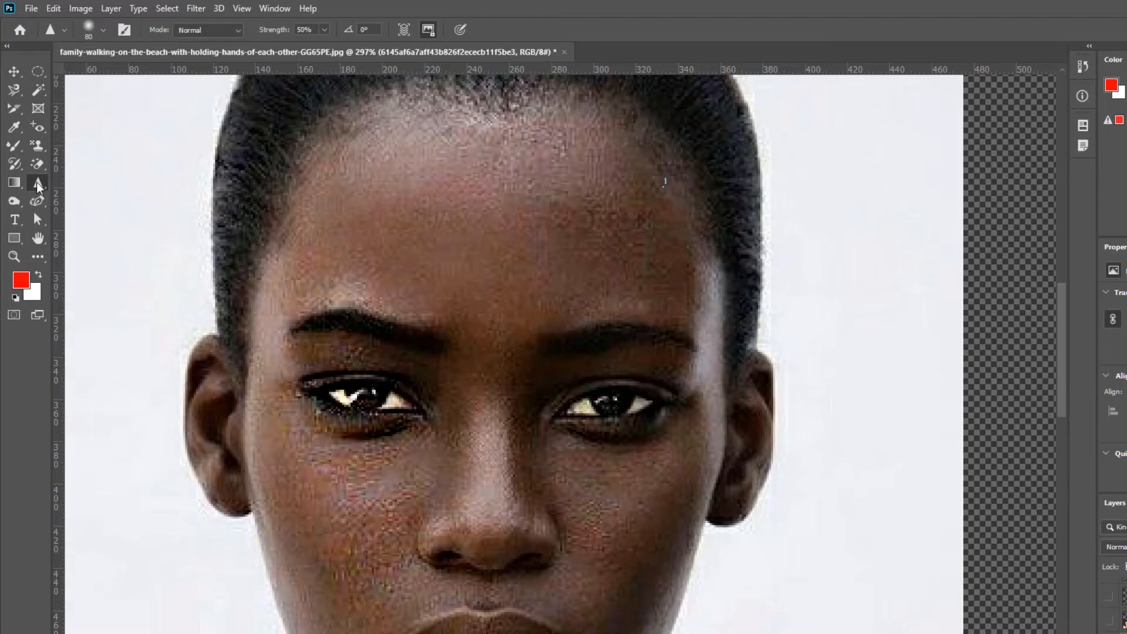
# Try softening the portrait's forehead, eyes and cheeks with the Blur tool at 125 px
pyautogui.rightClick(38, 182)
pyautogui.click(91, 186)
pyautogui.moveTo(452, 201)
pyautogui.mouseDown()
pyautogui.moveTo(613, 220)
pyautogui.moveTo(356, 197)
pyautogui.moveTo(377, 233)
pyautogui.moveTo(598, 189)
pyautogui.moveTo(366, 238)
pyautogui.moveTo(169, 450)
pyautogui.moveTo(376, 348)
pyautogui.moveTo(441, 560)
pyautogui.moveTo(357, 363)
pyautogui.moveTo(351, 611)
pyautogui.moveTo(667, 351)
pyautogui.moveTo(666, 415)
pyautogui.moveTo(669, 261)
pyautogui.moveTo(669, 387)
pyautogui.moveTo(619, 569)
pyautogui.mouseUp()
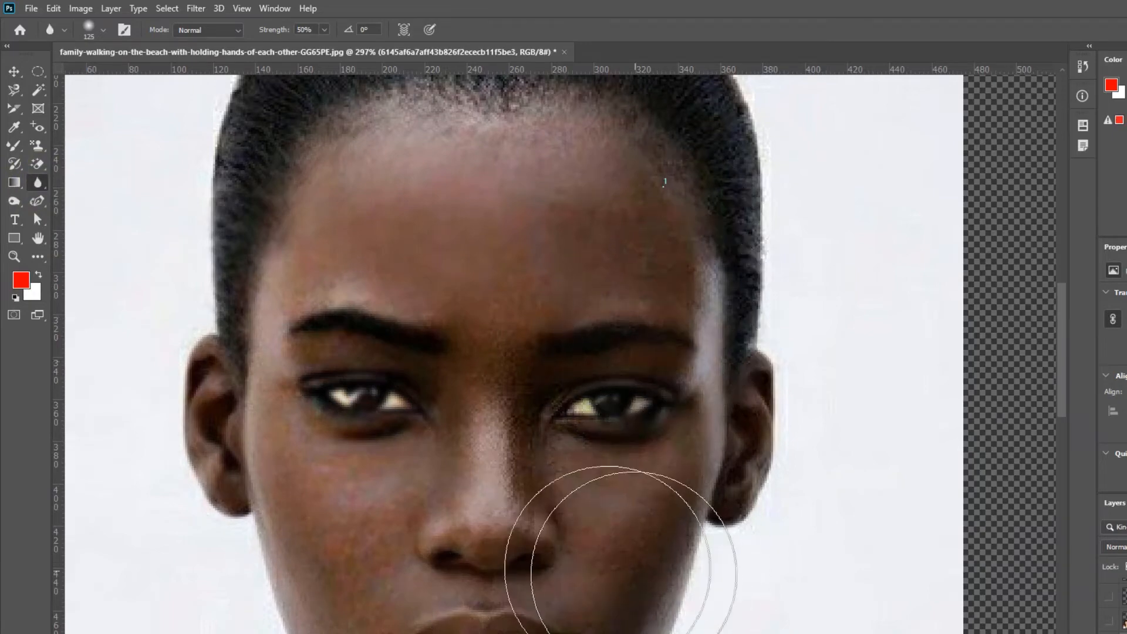
# Switch to the Sharpen tool and try sharpening both eyes of the portrait
pyautogui.rightClick(38, 183)
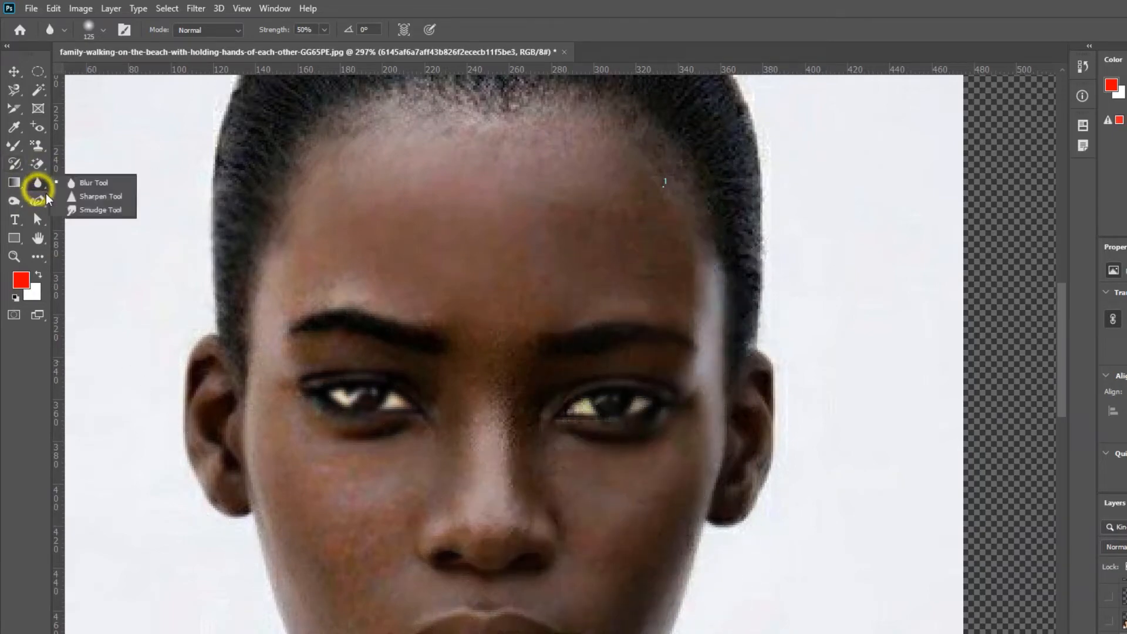
pyautogui.click(107, 199)
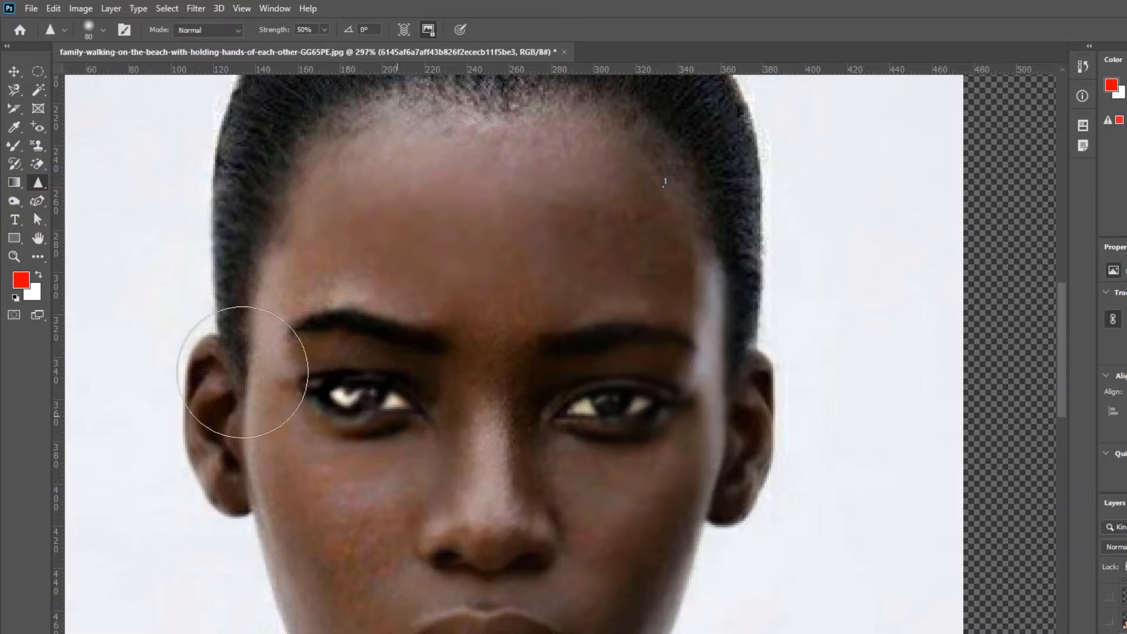
pyautogui.moveTo(565, 412)
pyautogui.mouseDown()
pyautogui.moveTo(696, 420)
pyautogui.moveTo(544, 430)
pyautogui.moveTo(767, 416)
pyautogui.moveTo(585, 328)
pyautogui.moveTo(635, 419)
pyautogui.mouseUp()
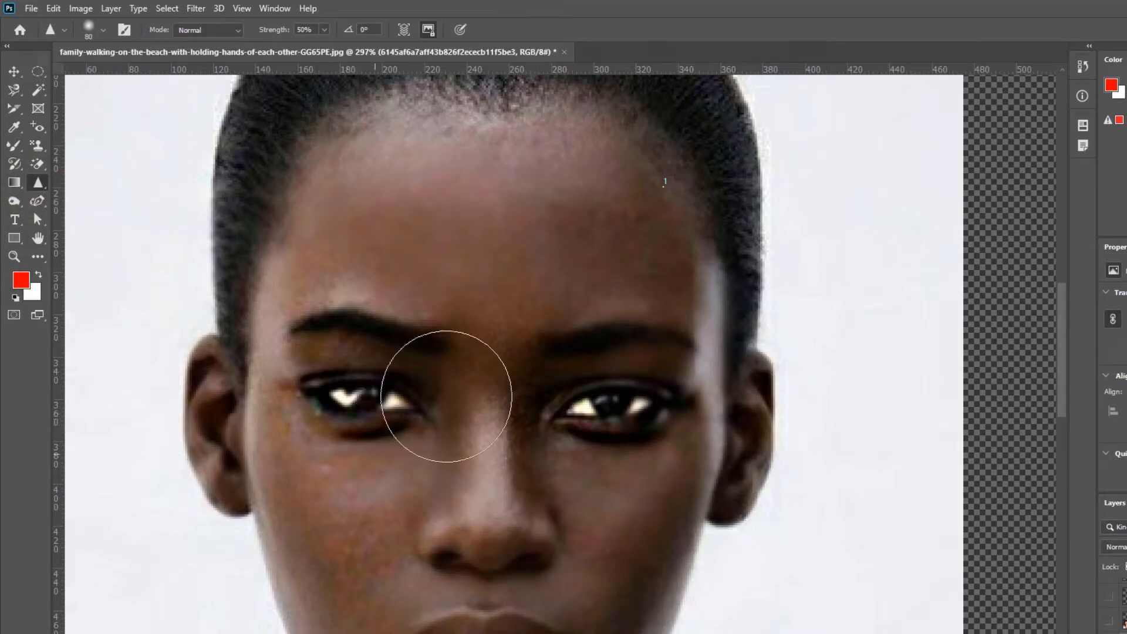
# Undo the sharpening and blurring strokes on the face, keeping only the portrait layer shown
pyautogui.scroll(-3, 435, 442)
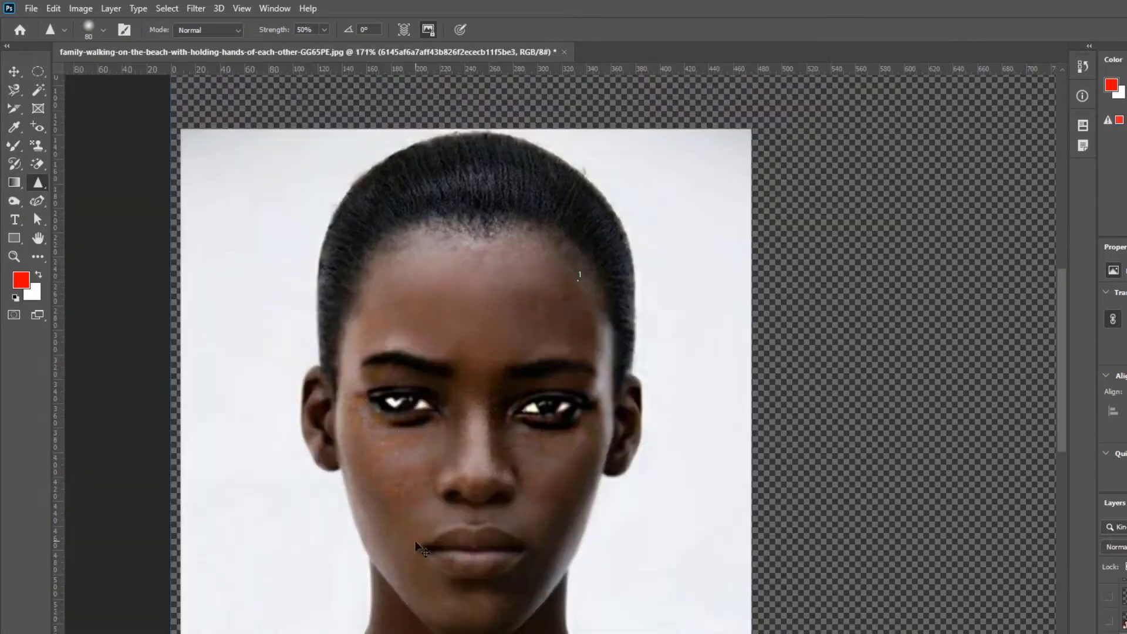
pyautogui.hotkey('ctrl', 'z')
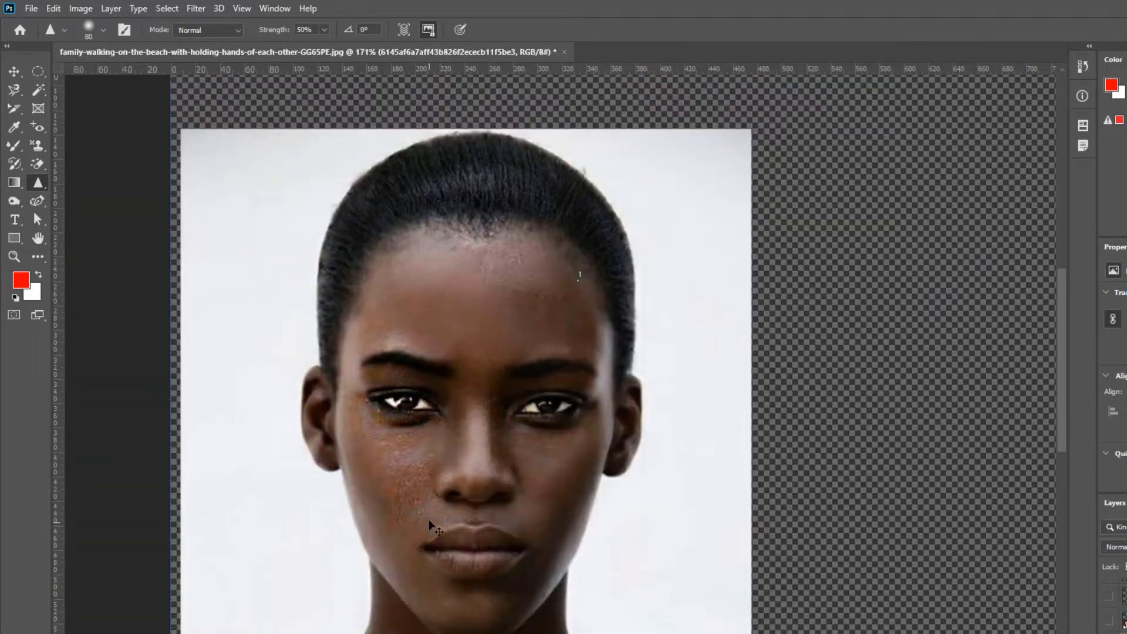
pyautogui.hotkey('ctrl', 'z')
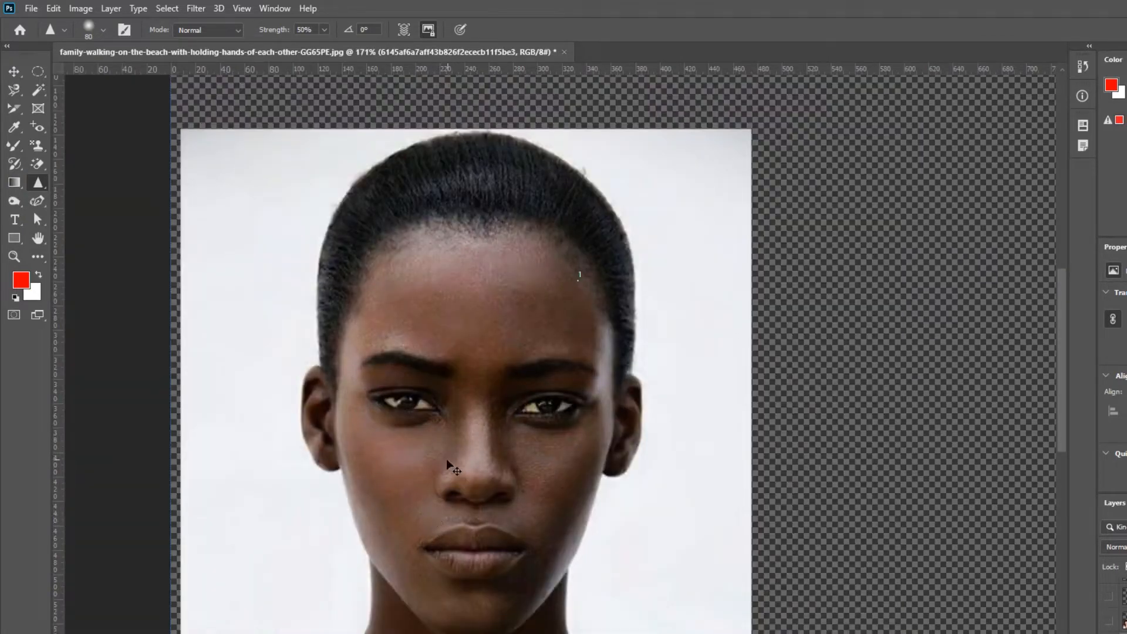
pyautogui.hotkey('ctrl', 'z')
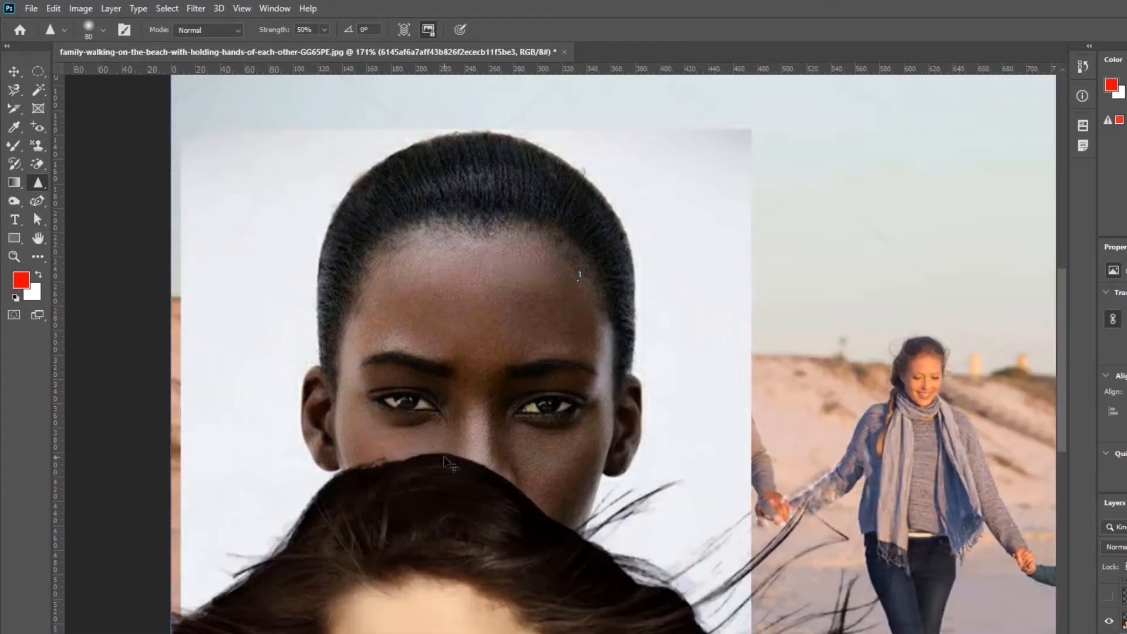
pyautogui.hotkey('ctrl', 'shift', 'z')
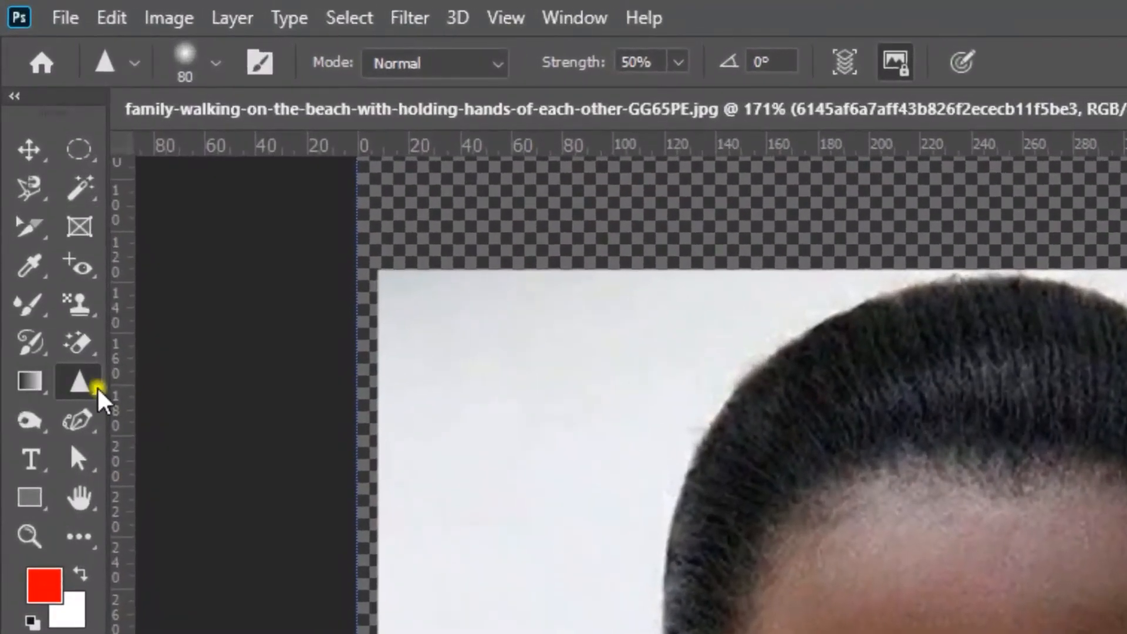
# Choose the Smudge tool, reduce its brush size to 90 px and smudge the skin across the portrait's forehead
pyautogui.click(97, 390)
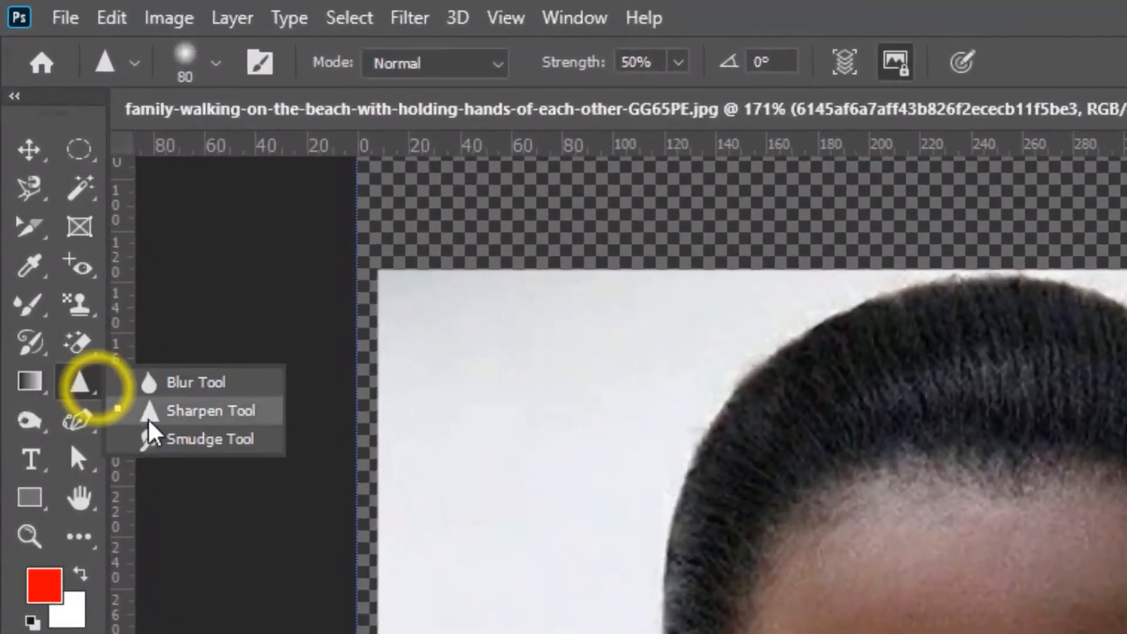
pyautogui.click(187, 452)
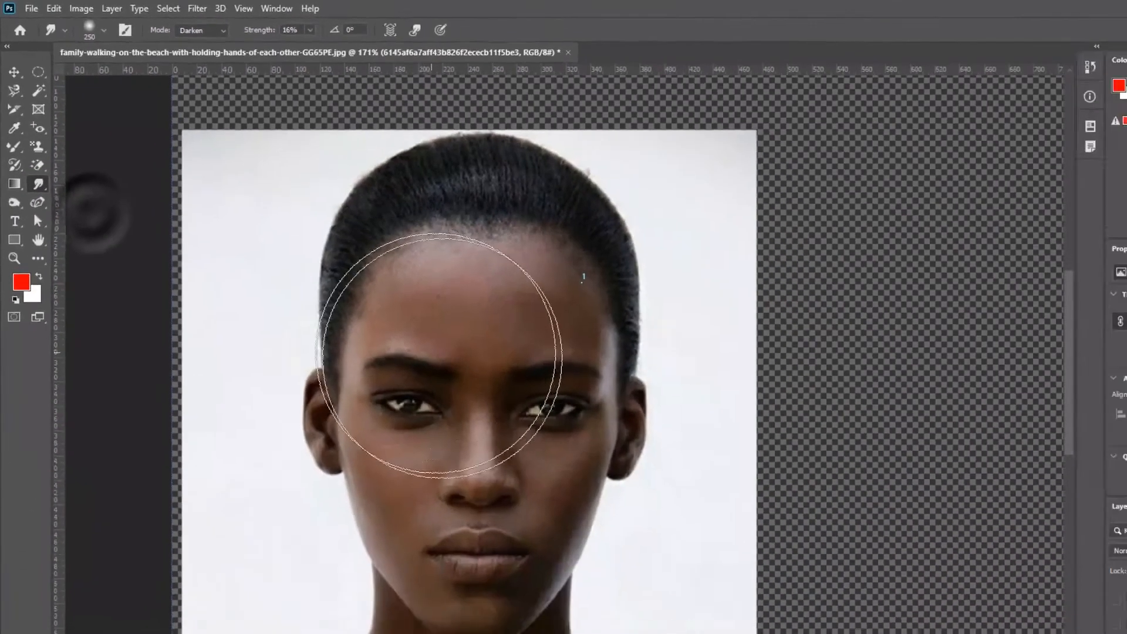
pyautogui.scroll(5, 502, 305)
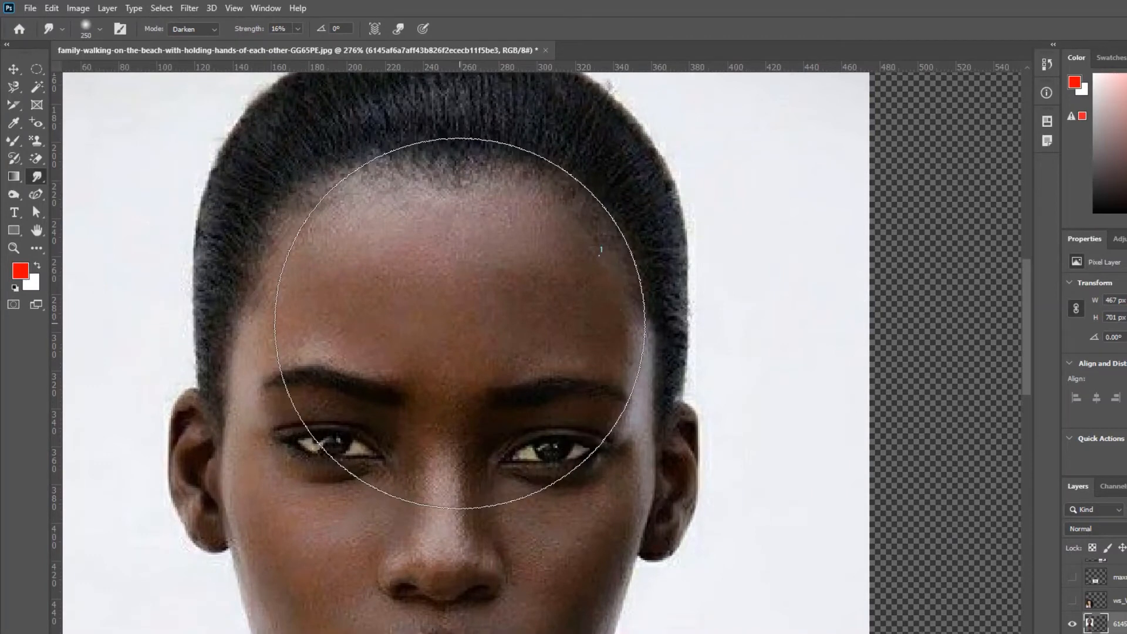
pyautogui.press('[')
pyautogui.press('[')
pyautogui.press('[')
pyautogui.press('[')
pyautogui.press('[')
pyautogui.press('[')
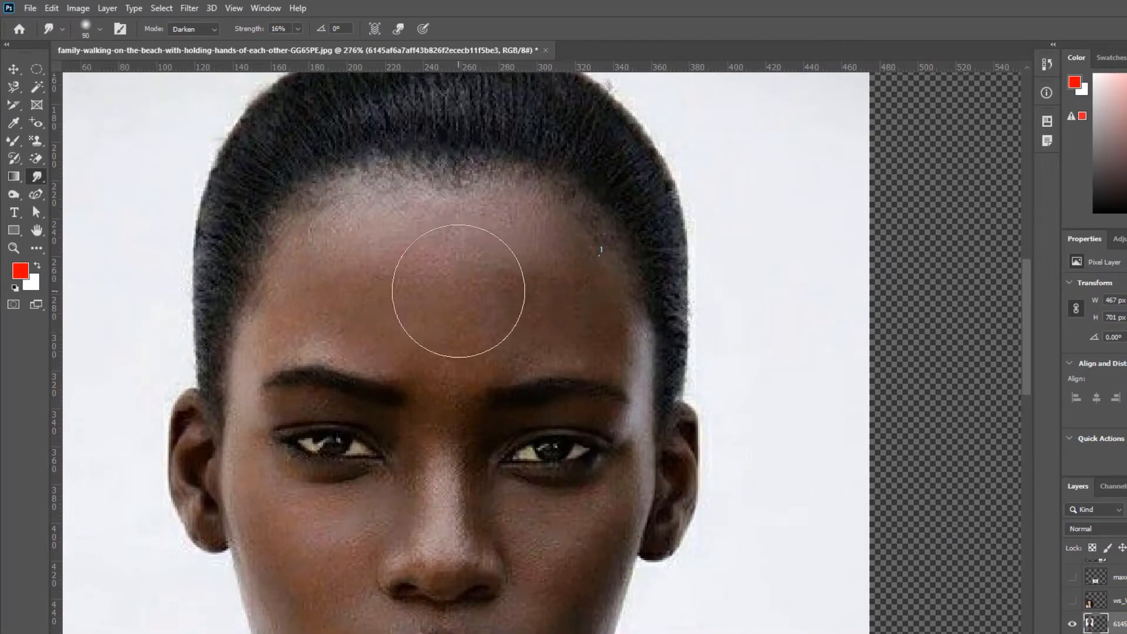
pyautogui.moveTo(357, 260); pyautogui.dragTo(561, 279)
pyautogui.moveTo(356, 293)
pyautogui.mouseDown()
pyautogui.moveTo(532, 287)
pyautogui.moveTo(562, 309)
pyautogui.moveTo(379, 228)
pyautogui.moveTo(535, 239)
pyautogui.moveTo(359, 222)
pyautogui.moveTo(368, 263)
pyautogui.moveTo(517, 299)
pyautogui.mouseUp()
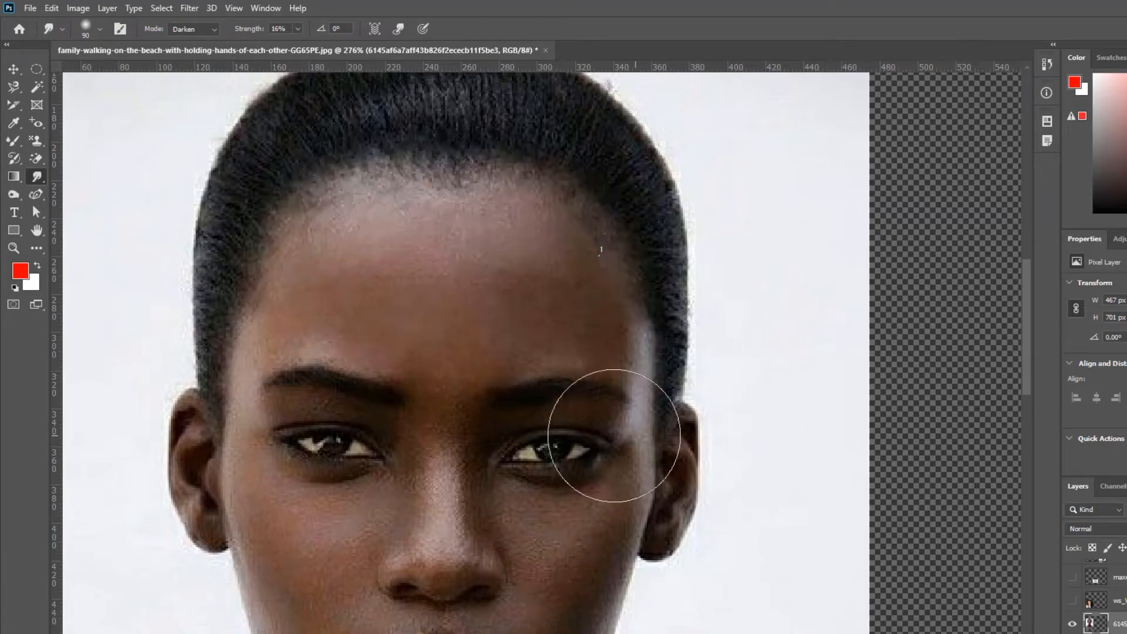
# Try smudging the skin beside both corners of the mouth and undo each stroke
pyautogui.scroll(-5, 479, 479)
pyautogui.scroll(-2, 433, 548)
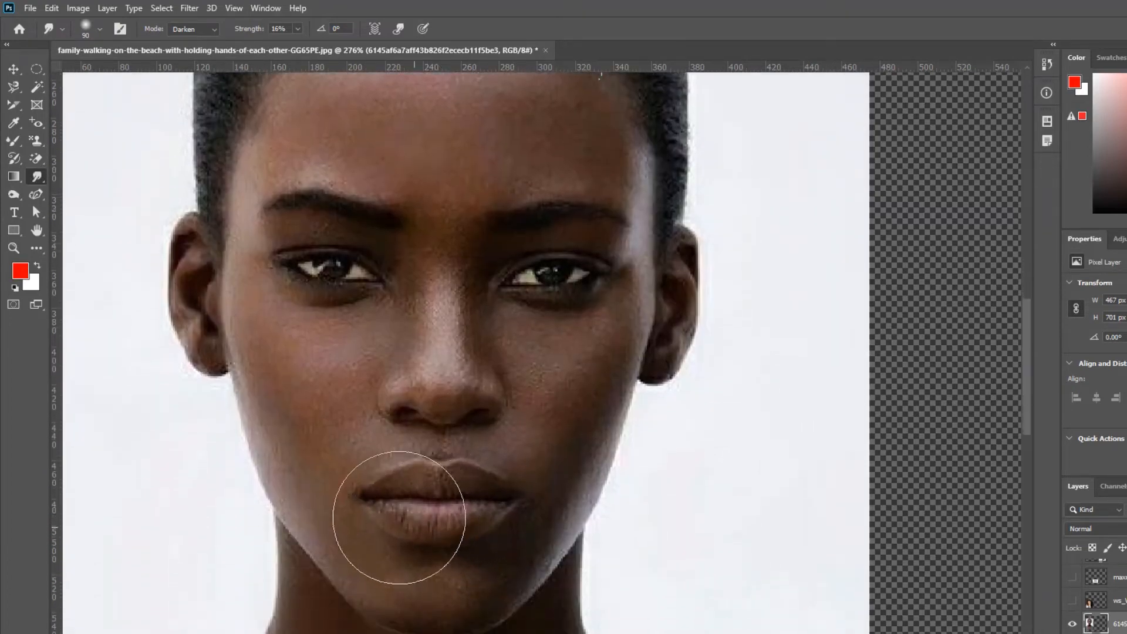
pyautogui.moveTo(353, 478); pyautogui.dragTo(320, 492)
pyautogui.hotkey('ctrl', 'z')
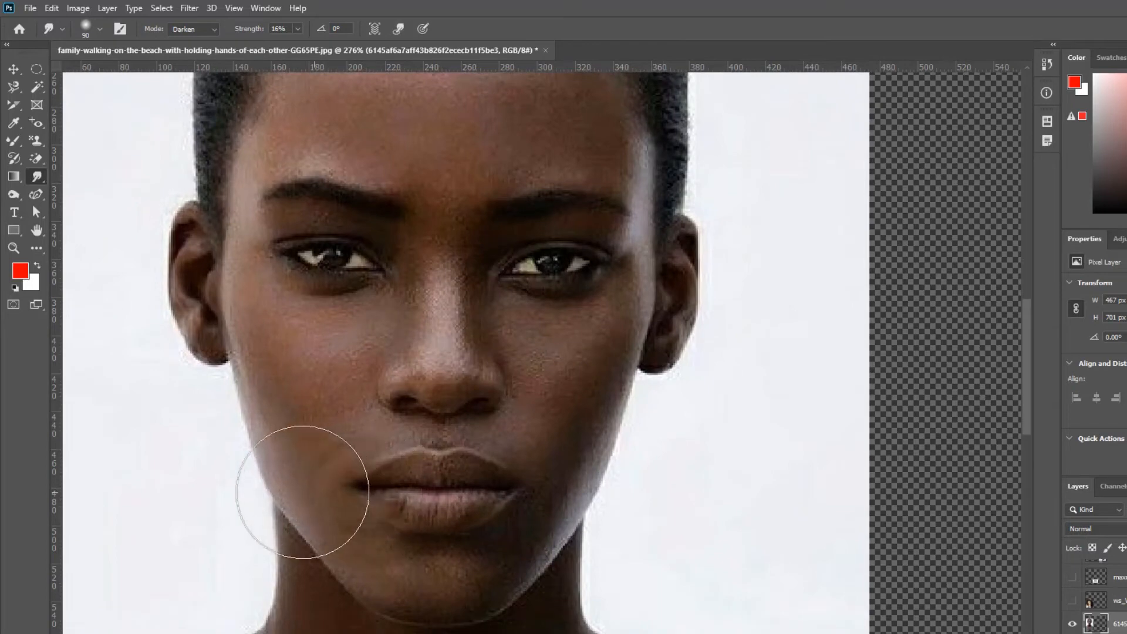
pyautogui.moveTo(520, 487); pyautogui.dragTo(579, 496)
pyautogui.hotkey('ctrl', 'z')
# Try smudging the skin on both cheeks and along the jawline
pyautogui.moveTo(252, 428)
pyautogui.mouseDown()
pyautogui.moveTo(315, 403)
pyautogui.moveTo(303, 426)
pyautogui.mouseUp()
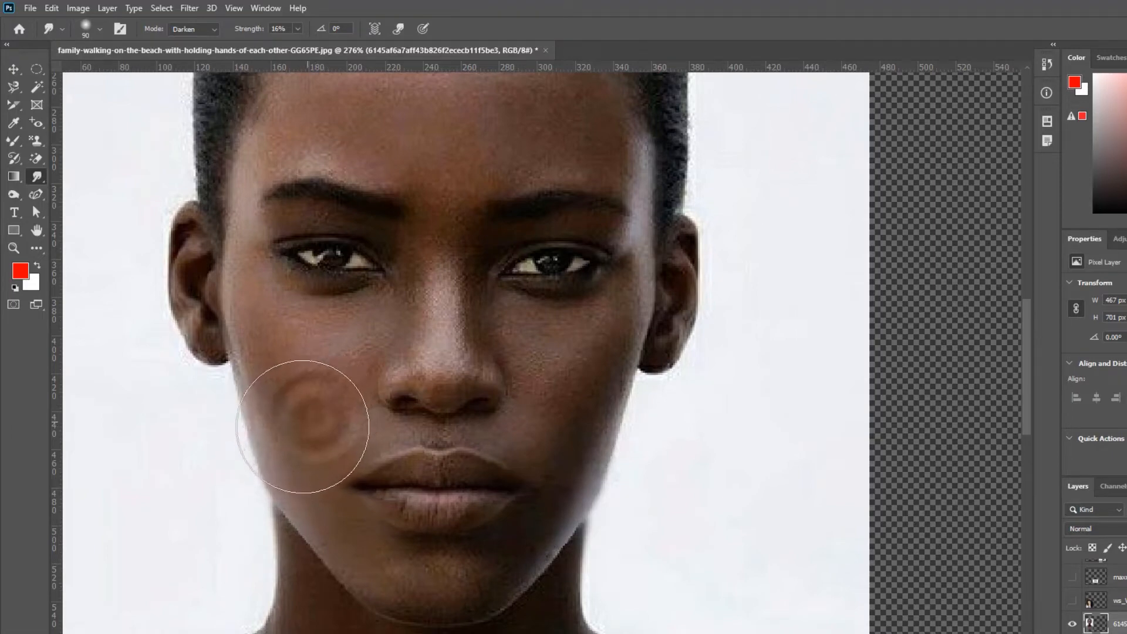
pyautogui.hotkey('ctrl', 'z')
pyautogui.moveTo(294, 381); pyautogui.dragTo(259, 403)
pyautogui.hotkey('ctrl', 'z')
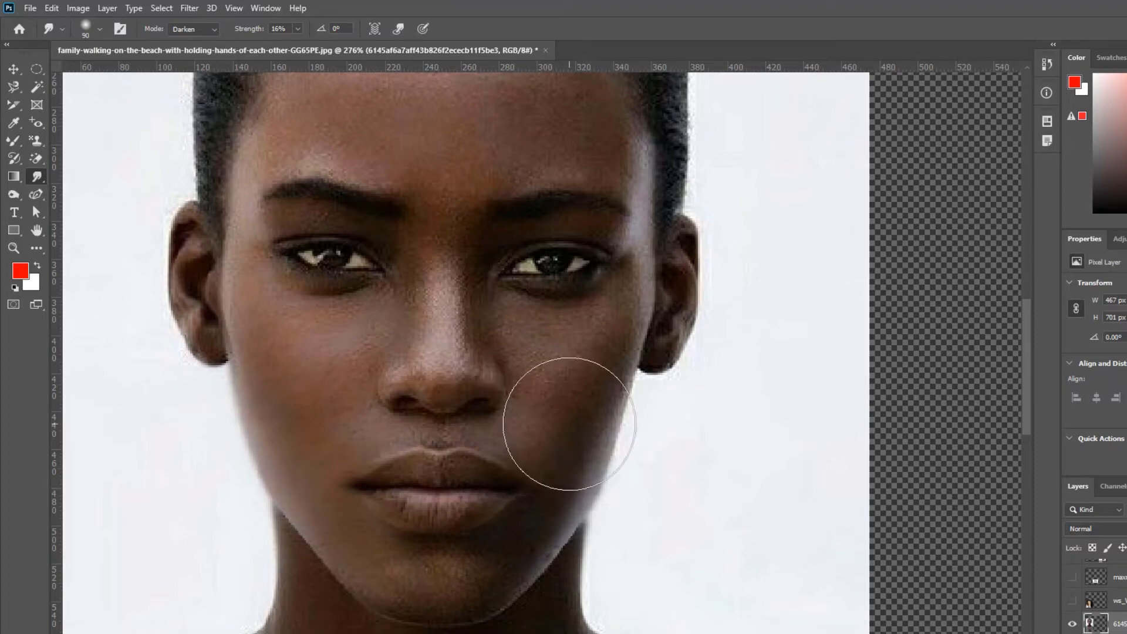
pyautogui.moveTo(569, 424)
pyautogui.mouseDown()
pyautogui.moveTo(604, 440)
pyautogui.moveTo(619, 389)
pyautogui.moveTo(628, 395)
pyautogui.moveTo(604, 419)
pyautogui.moveTo(598, 503)
pyautogui.mouseUp()
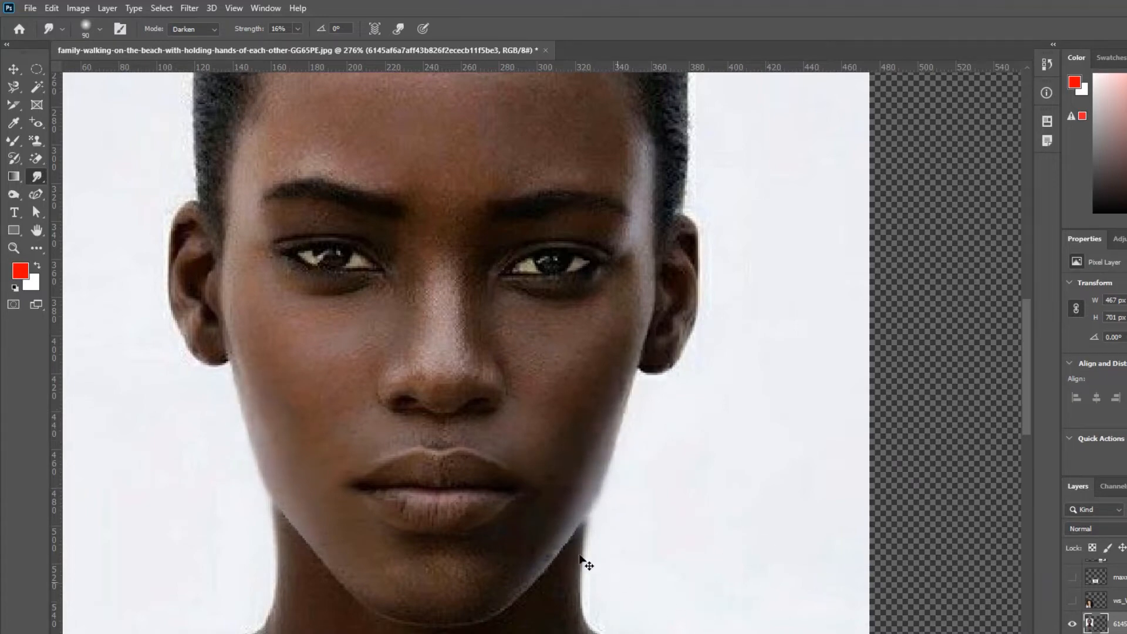
pyautogui.scroll(1, 309, 347)
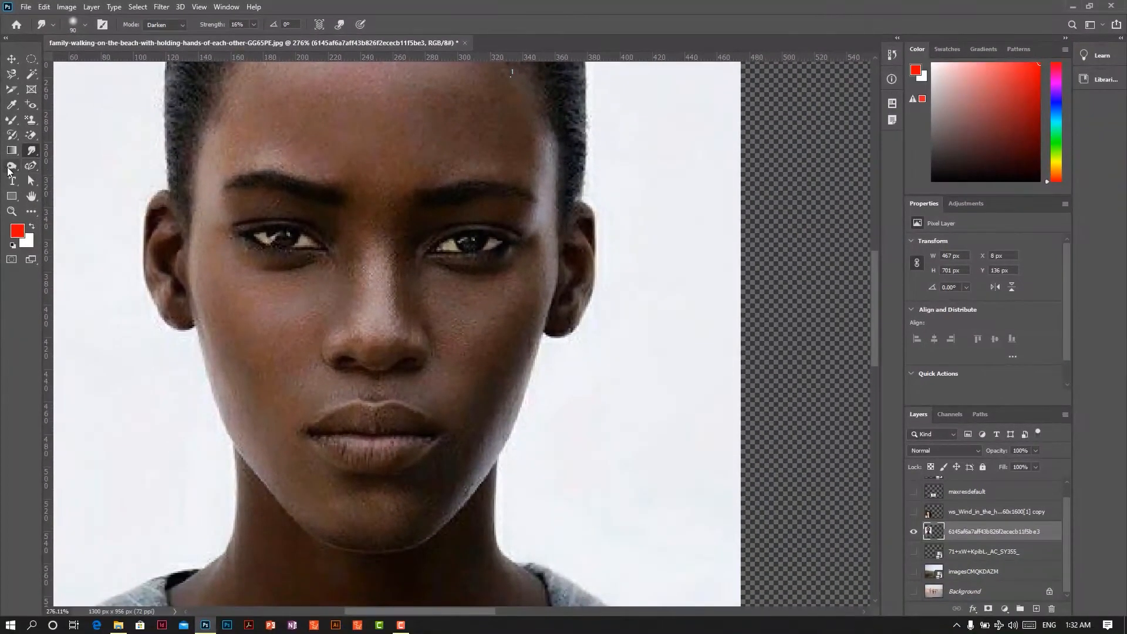
# Choose the Dodge tool and reduce its brush size to 200 px
pyautogui.click(10, 167)
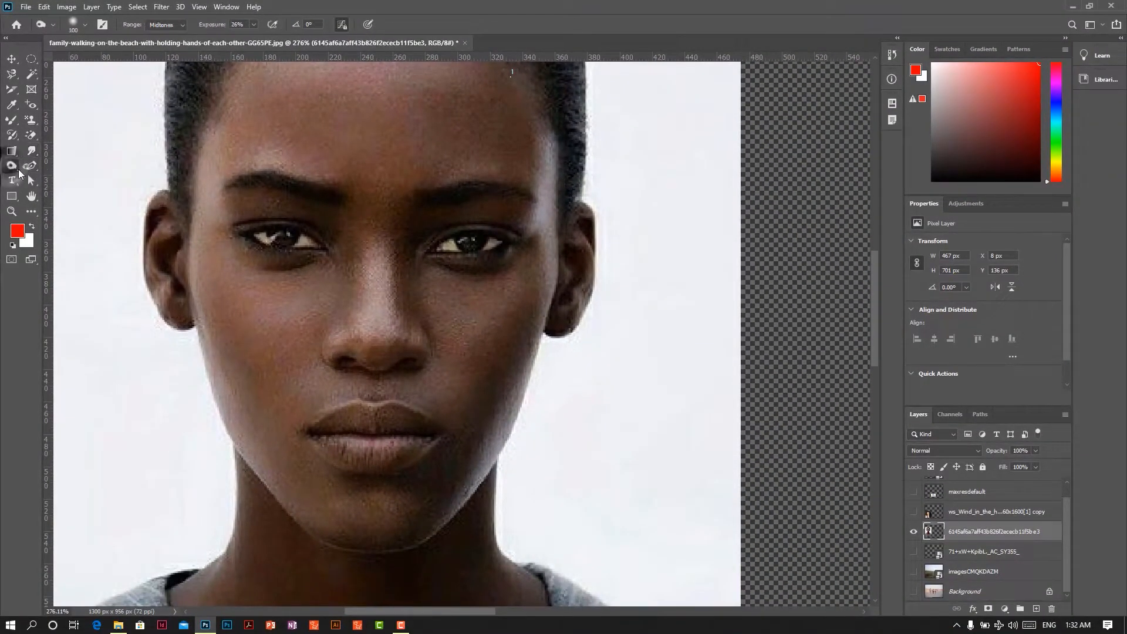
pyautogui.click(12, 167)
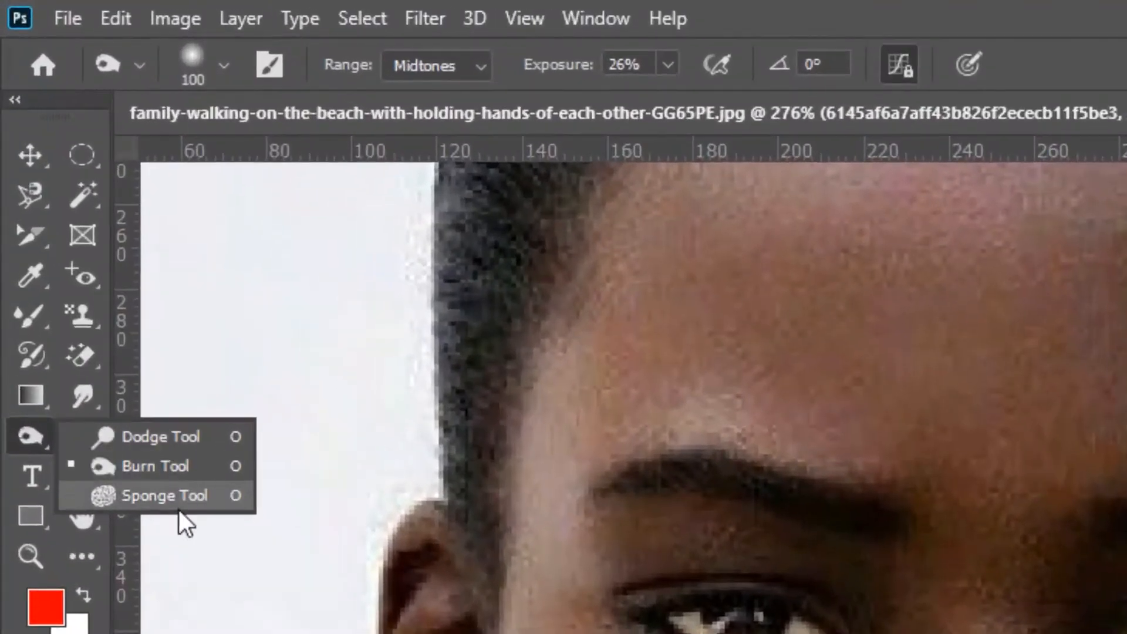
pyautogui.click(141, 447)
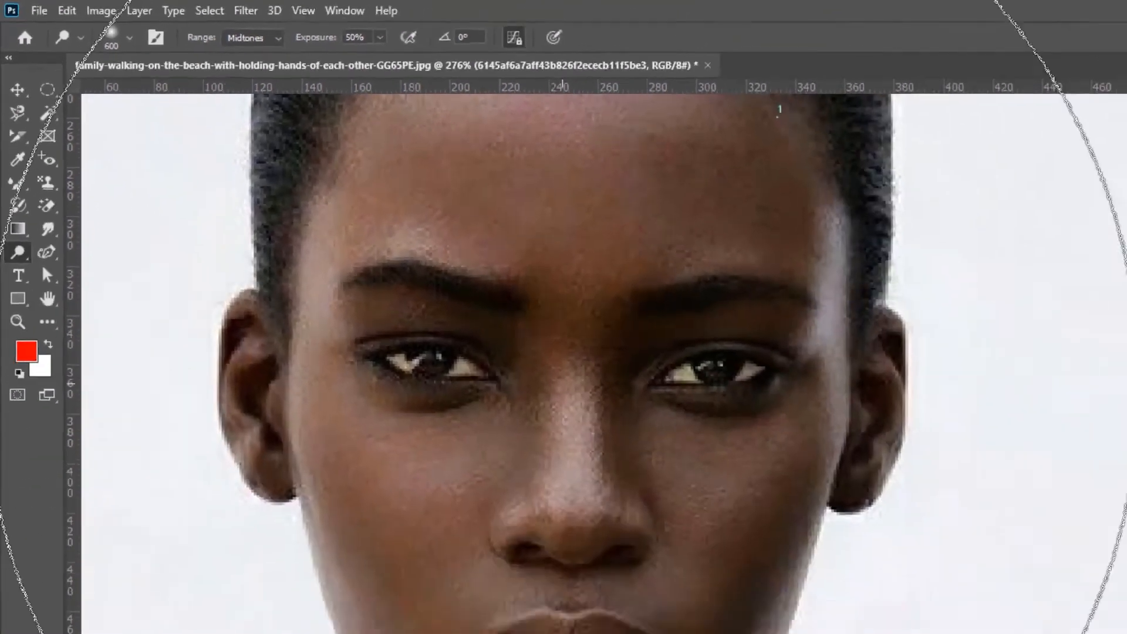
pyautogui.press('[')
pyautogui.press('[')
pyautogui.press('[')
pyautogui.press('[')
pyautogui.press('[')
pyautogui.scroll(3, 367, 280)
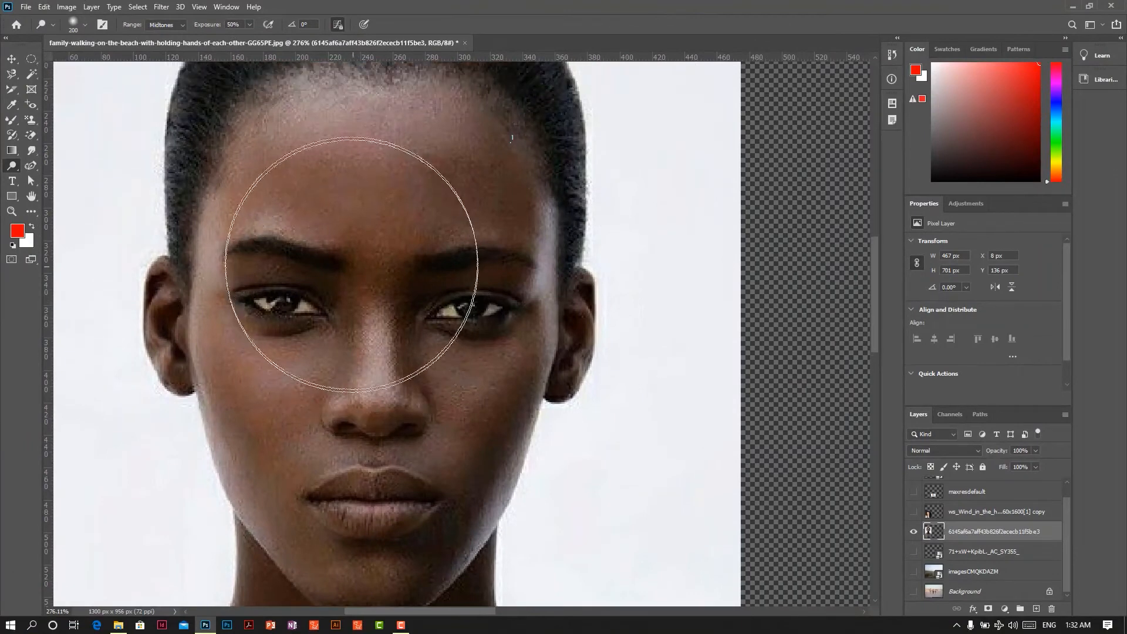
# Lighten the portrait's face from the forehead to the chin with the Dodge tool, using Midtones at 50% exposure
pyautogui.scroll(-2, 356, 260)
pyautogui.moveTo(371, 188)
pyautogui.mouseDown()
pyautogui.moveTo(322, 263)
pyautogui.moveTo(337, 374)
pyautogui.moveTo(379, 402)
pyautogui.moveTo(451, 241)
pyautogui.moveTo(447, 370)
pyautogui.moveTo(417, 467)
pyautogui.moveTo(333, 319)
pyautogui.moveTo(330, 215)
pyautogui.moveTo(328, 431)
pyautogui.moveTo(362, 469)
pyautogui.moveTo(405, 410)
pyautogui.moveTo(366, 309)
pyautogui.moveTo(320, 373)
pyautogui.moveTo(343, 397)
pyautogui.mouseUp()
pyautogui.scroll(-3, 344, 399)
pyautogui.scroll(-2, 351, 416)
pyautogui.moveTo(319, 449)
pyautogui.mouseDown()
pyautogui.moveTo(322, 553)
pyautogui.moveTo(386, 551)
pyautogui.moveTo(355, 490)
pyautogui.moveTo(306, 507)
pyautogui.moveTo(323, 477)
pyautogui.moveTo(397, 545)
pyautogui.moveTo(453, 505)
pyautogui.moveTo(408, 517)
pyautogui.moveTo(400, 502)
pyautogui.moveTo(431, 484)
pyautogui.moveTo(419, 591)
pyautogui.moveTo(445, 587)
pyautogui.moveTo(339, 545)
pyautogui.moveTo(329, 291)
pyautogui.moveTo(369, 171)
pyautogui.moveTo(444, 291)
pyautogui.moveTo(376, 424)
pyautogui.moveTo(451, 173)
pyautogui.moveTo(458, 124)
pyautogui.mouseUp()
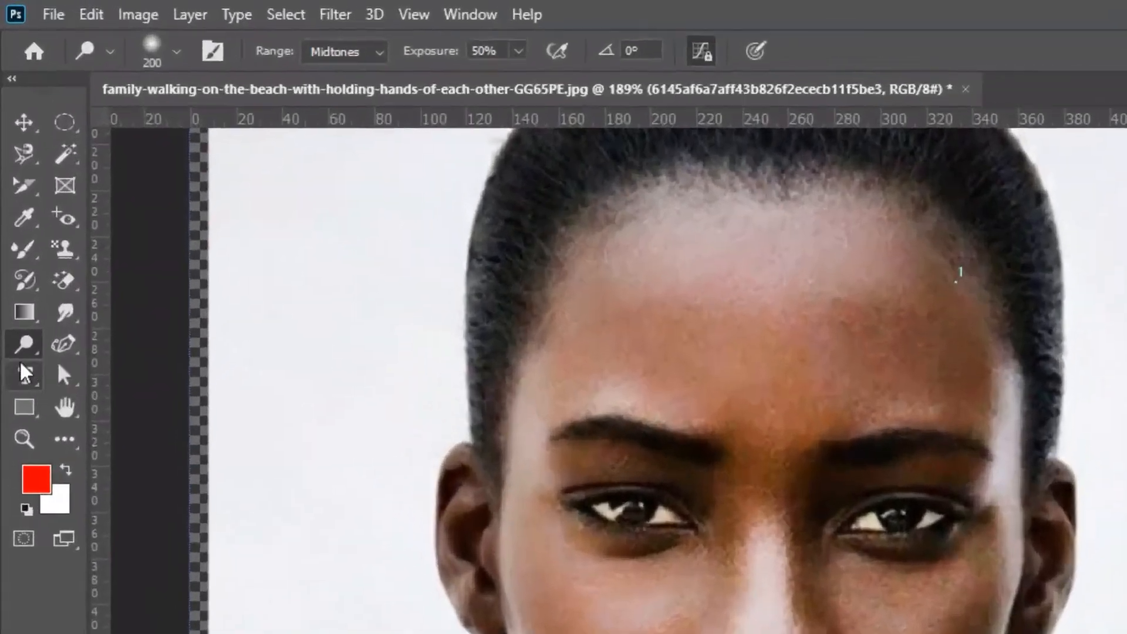
# Switch to the Burn tool and darken the brightened skin of the portrait's face
pyautogui.rightClick(12, 166)
pyautogui.click(143, 401)
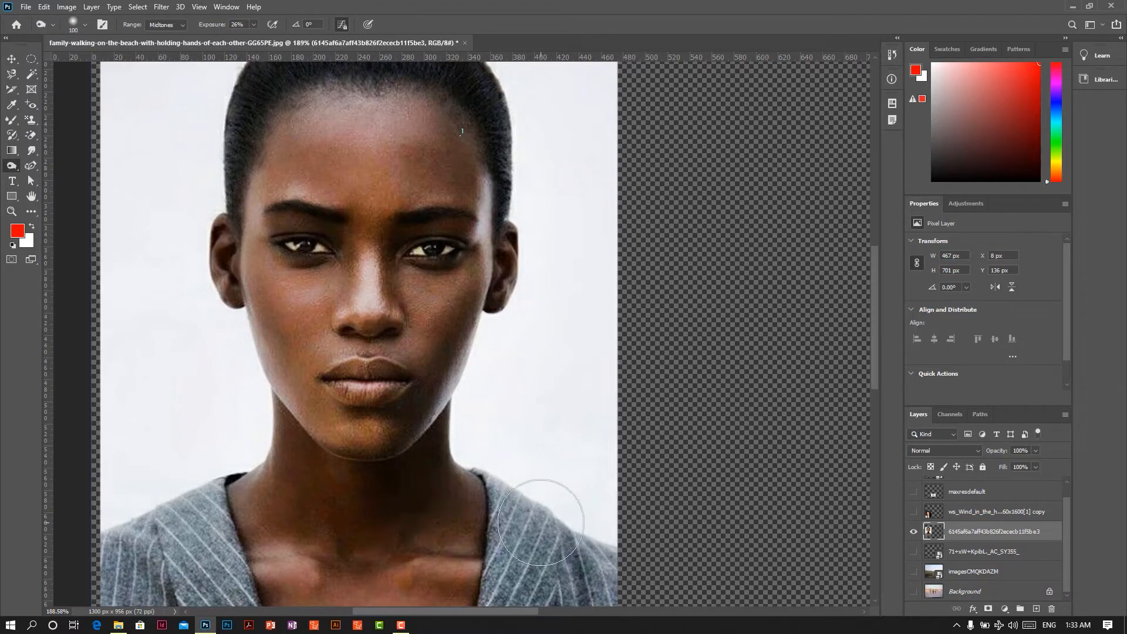
pyautogui.scroll(2, 289, 151)
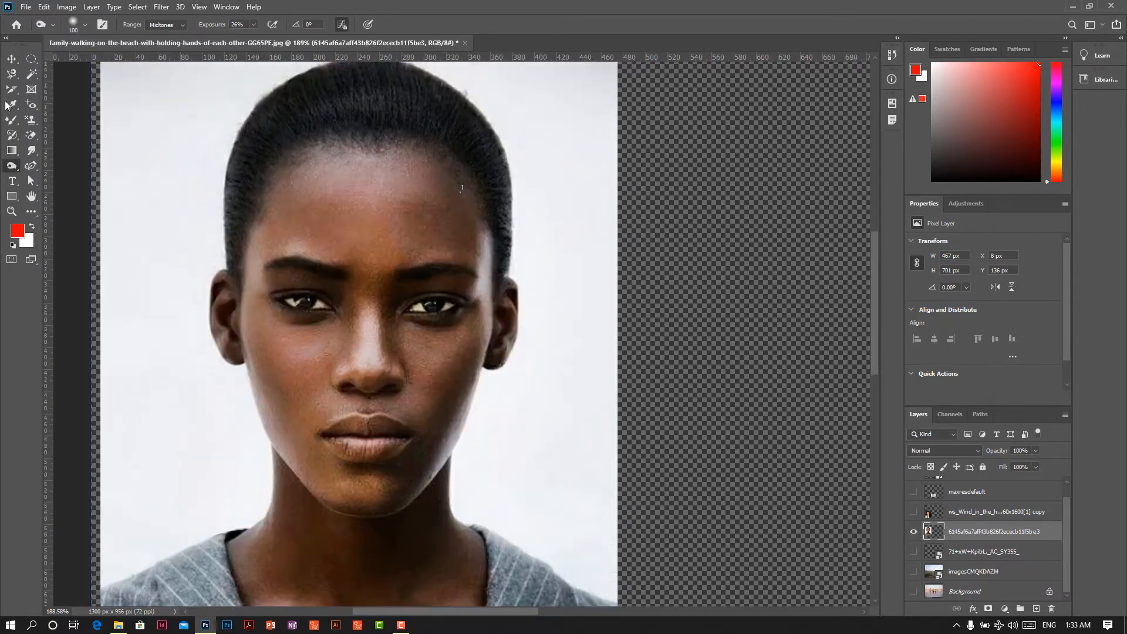
# Return to the Dodge tool and lighten the forehead and nose area between the eyebrows
pyautogui.rightClick(12, 168)
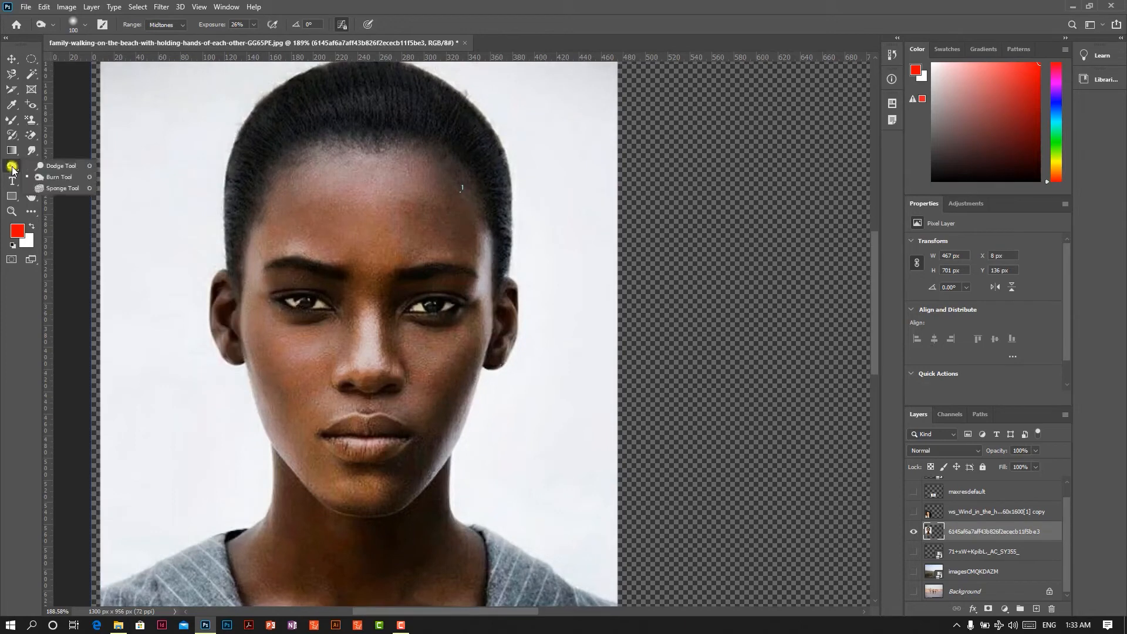
pyautogui.click(56, 167)
pyautogui.moveTo(329, 235)
pyautogui.mouseDown()
pyautogui.moveTo(372, 287)
pyautogui.moveTo(377, 231)
pyautogui.moveTo(402, 226)
pyautogui.moveTo(308, 247)
pyautogui.moveTo(394, 510)
pyautogui.moveTo(384, 543)
pyautogui.moveTo(410, 414)
pyautogui.moveTo(384, 349)
pyautogui.mouseUp()
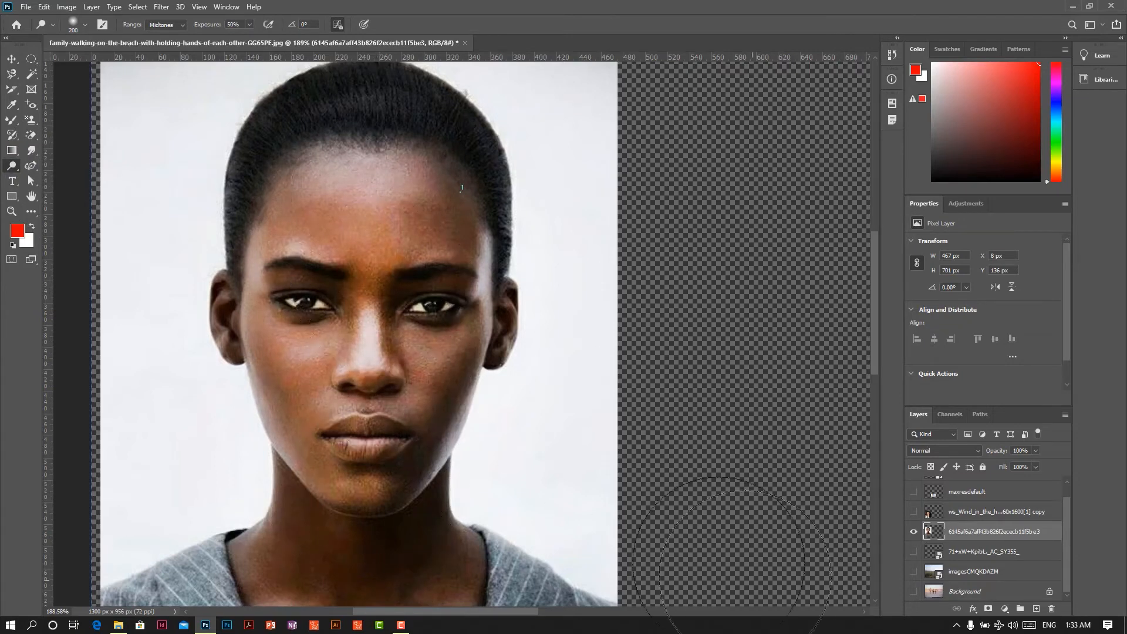
pyautogui.scroll(-2, 485, 402)
pyautogui.scroll(1, 432, 450)
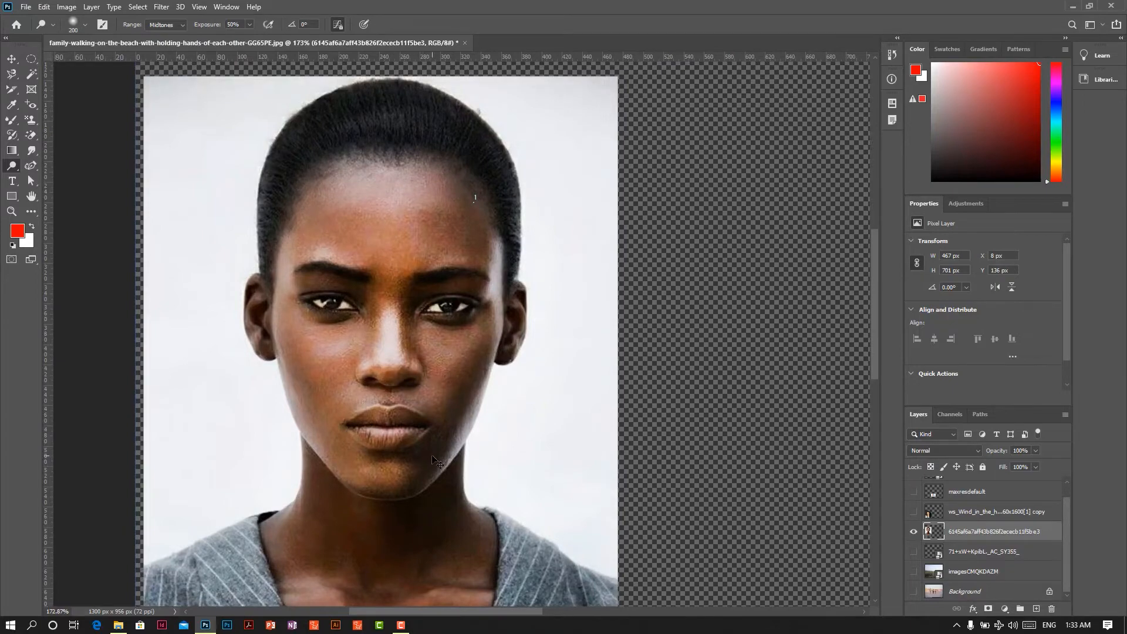
# Choose the Sponge tool in Desaturate mode and enlarge its brush to 600 px
pyautogui.rightClick(11, 165)
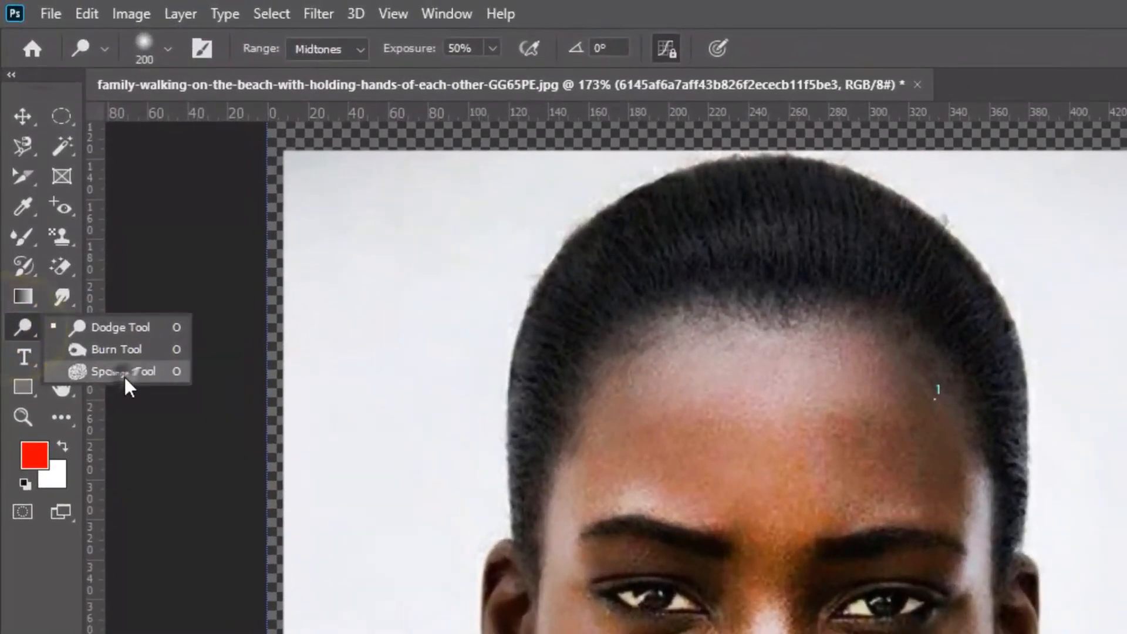
pyautogui.click(105, 322)
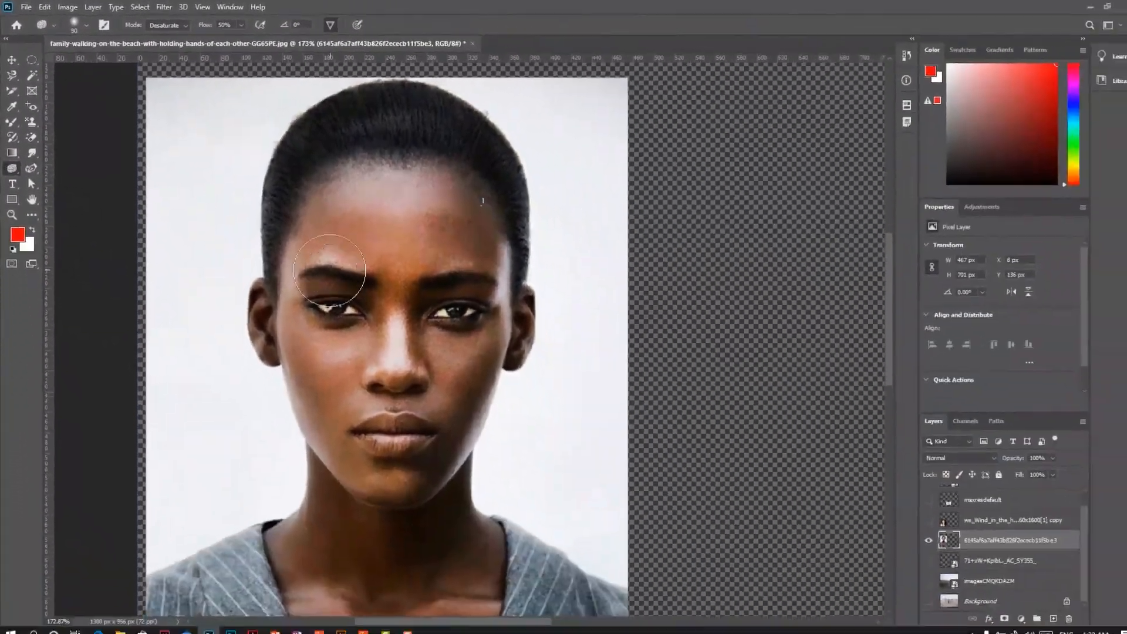
pyautogui.press(']')
pyautogui.press(']')
pyautogui.press(']')
pyautogui.press(']')
pyautogui.press(']')
pyautogui.press(']')
pyautogui.press(']')
pyautogui.press(']')
pyautogui.press(']')
pyautogui.press(']')
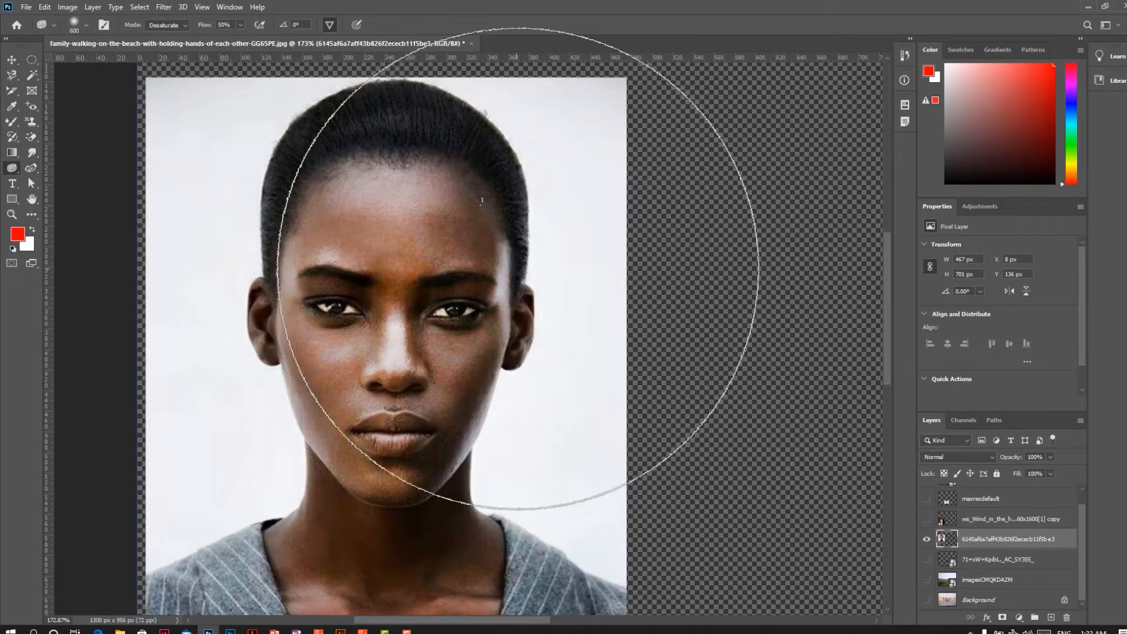
# Try desaturating the whole portrait with the Sponge tool and undo the stroke
pyautogui.moveTo(517, 269)
pyautogui.mouseDown()
pyautogui.moveTo(377, 478)
pyautogui.moveTo(100, 428)
pyautogui.moveTo(151, 553)
pyautogui.moveTo(323, 373)
pyautogui.moveTo(297, 456)
pyautogui.moveTo(742, 276)
pyautogui.moveTo(414, 362)
pyautogui.moveTo(562, 399)
pyautogui.mouseUp()
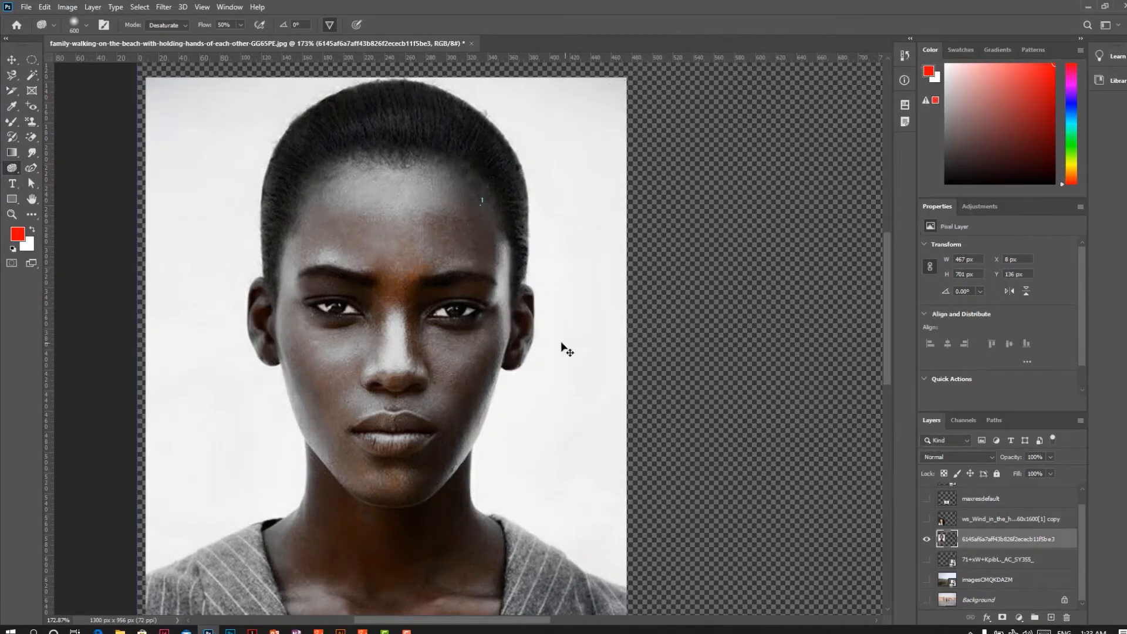
pyautogui.hotkey('ctrl', 'z')
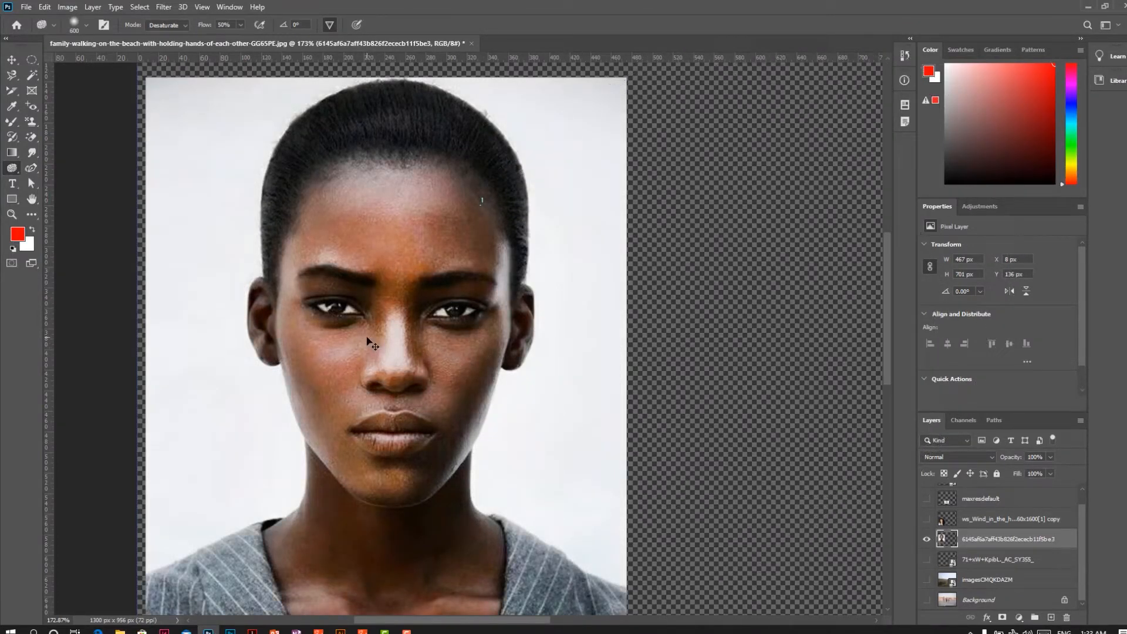
# Reapply the Sponge desaturation stroke on the portrait and switch to the Pen tool in Path mode
pyautogui.hotkey('ctrl', 'shift', 'z')
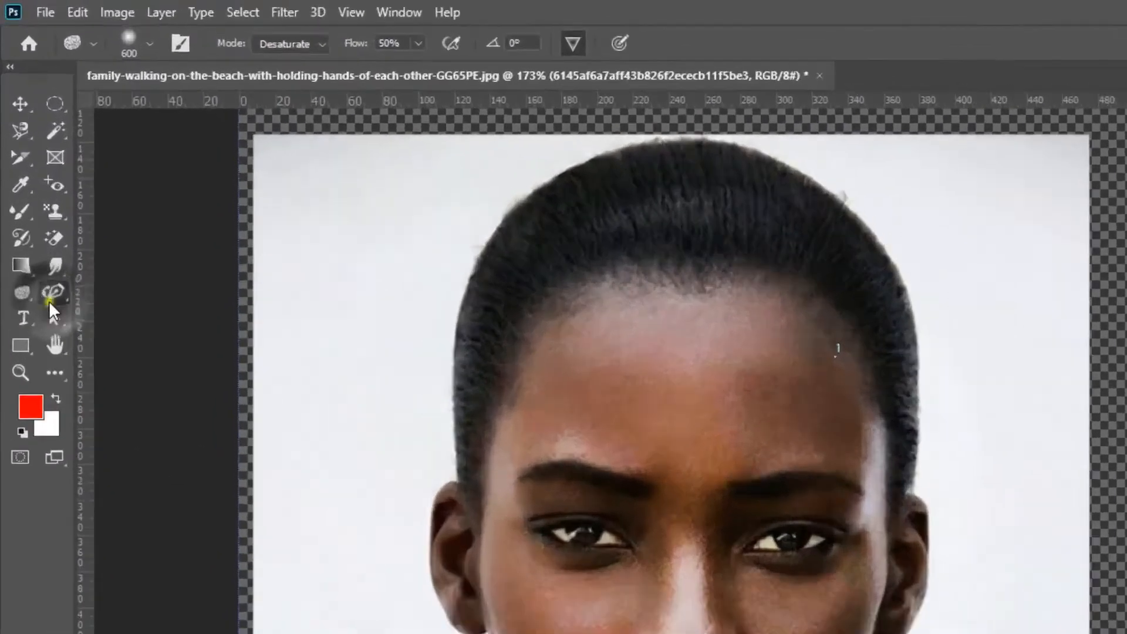
pyautogui.rightClick(32, 168)
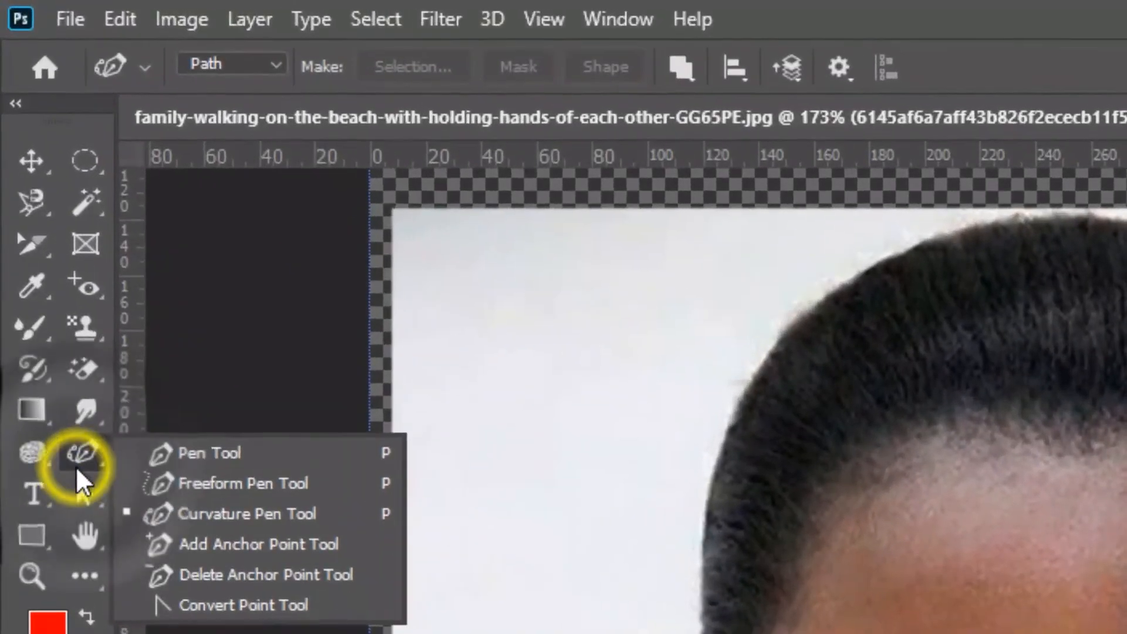
pyautogui.click(123, 390)
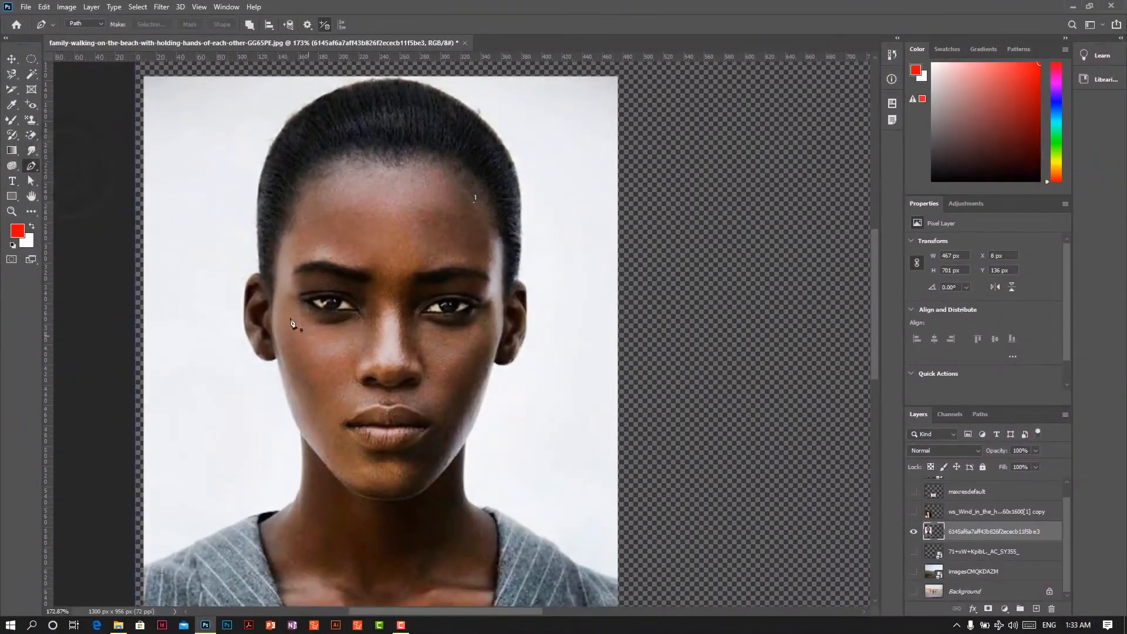
pyautogui.scroll(4, 247, 258)
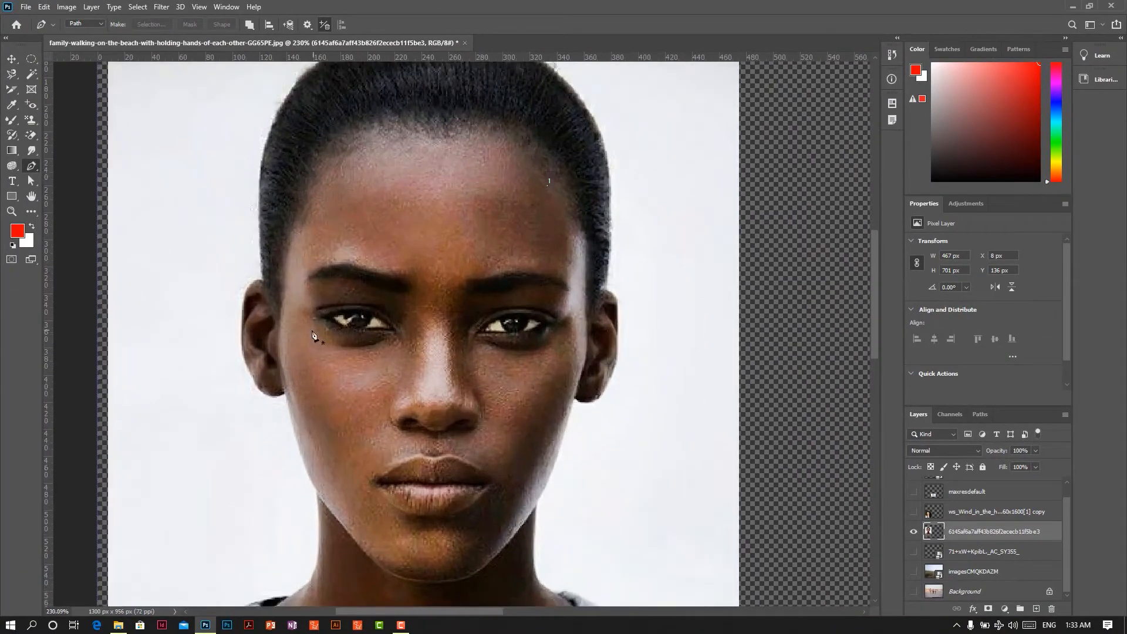
pyautogui.scroll(1, 270, 324)
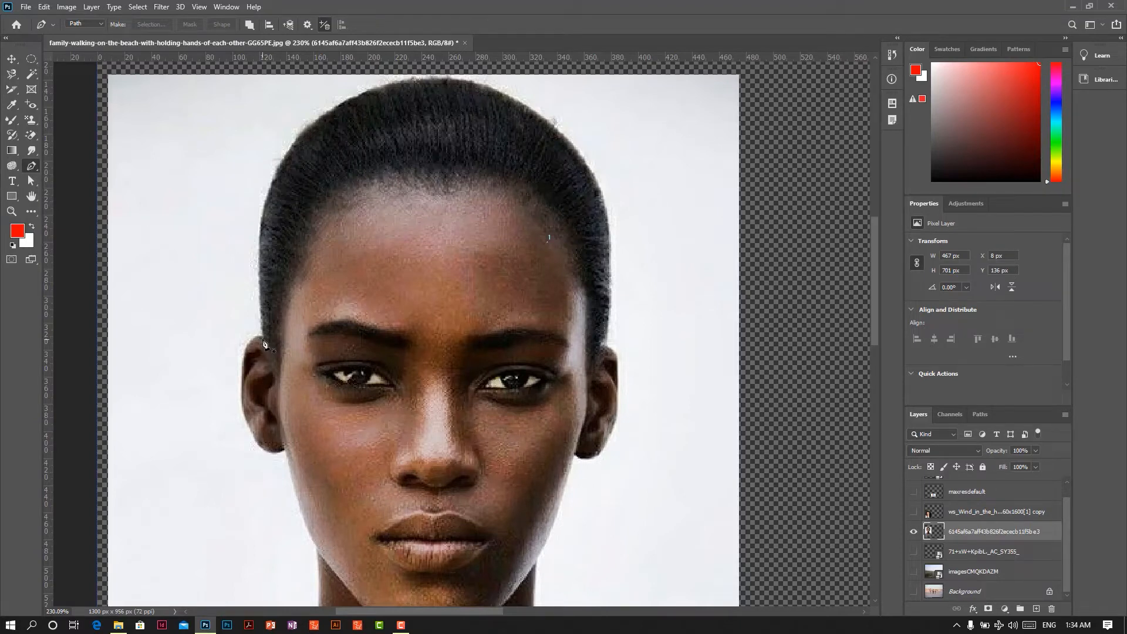
# Start a Pen path above the left ear and curve it along the hair to the upper left of the head
pyautogui.click(262, 340)
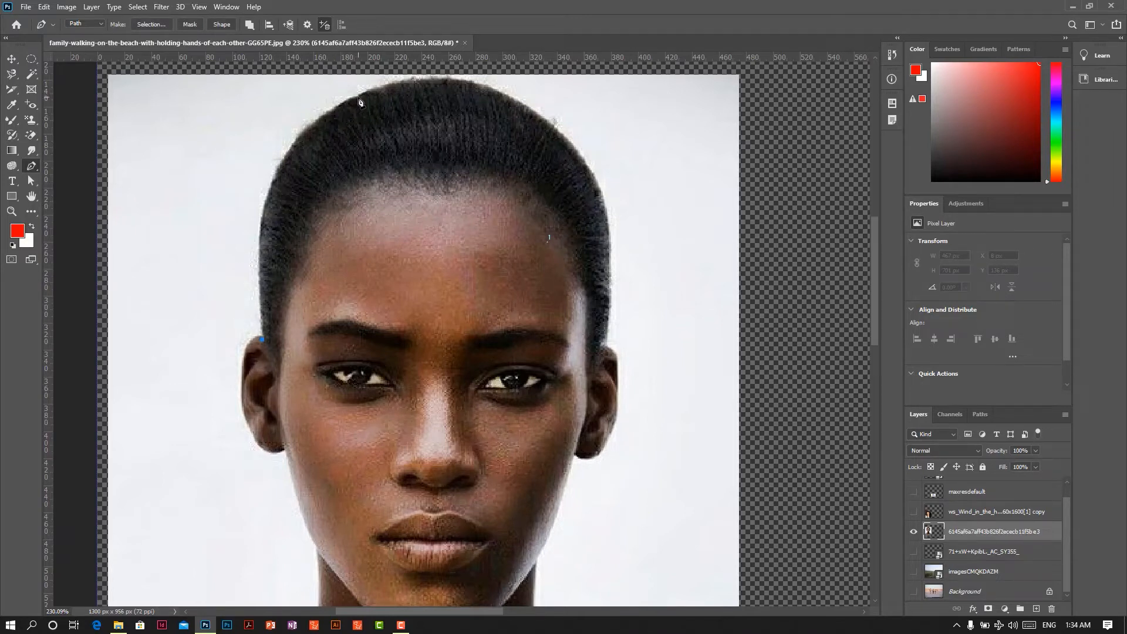
pyautogui.click(358, 96)
pyautogui.moveTo(359, 101); pyautogui.dragTo(488, 107)
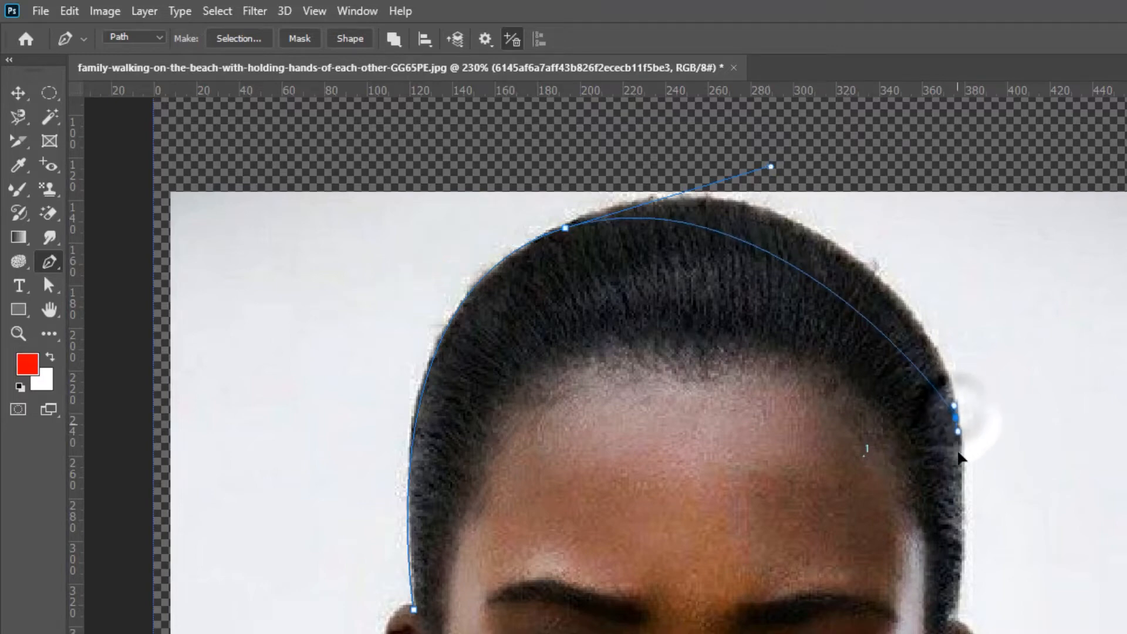
# Try placing curved anchors on the right side of the hair, undoing each attempt back to the upper-left anchor
pyautogui.moveTo(956, 418); pyautogui.dragTo(1011, 633)
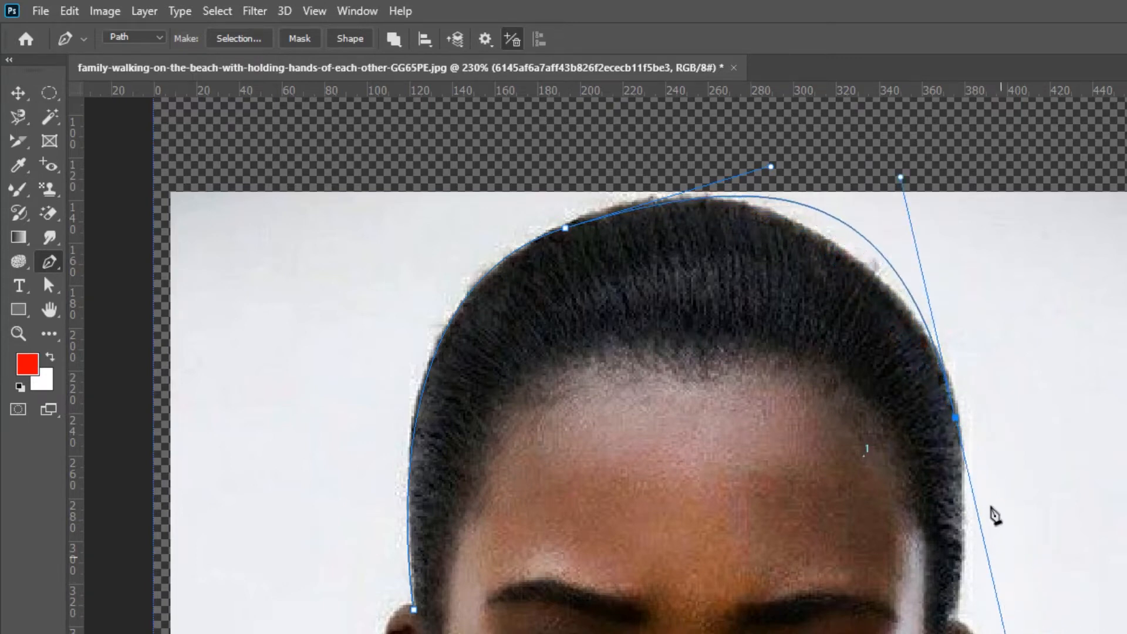
pyautogui.hotkey('ctrl', 'z')
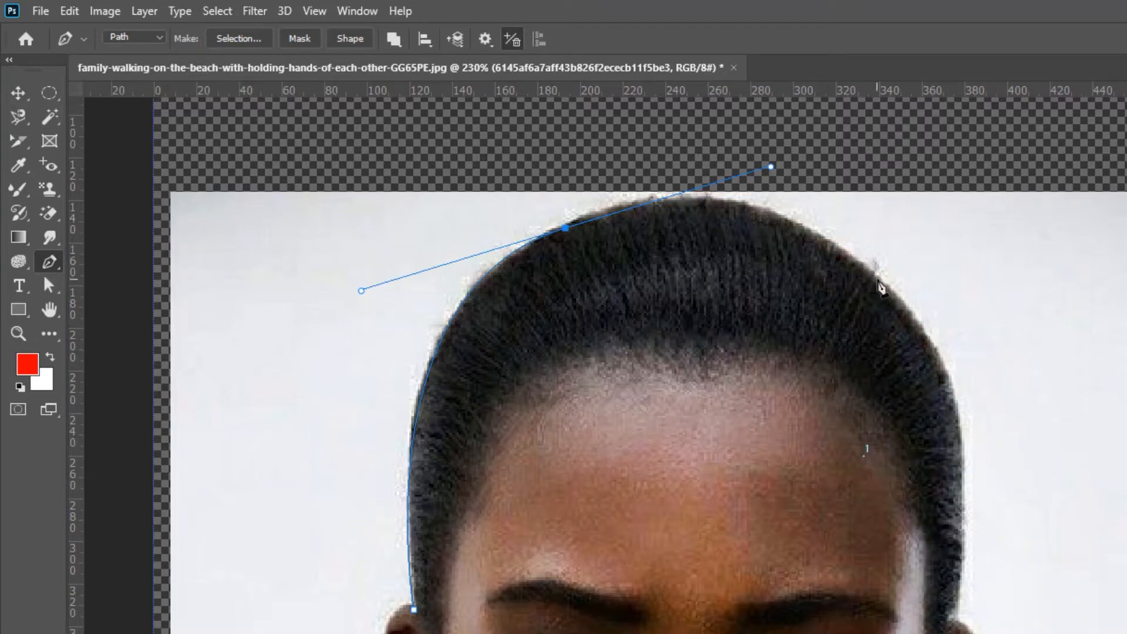
pyautogui.moveTo(881, 280); pyautogui.dragTo(942, 311)
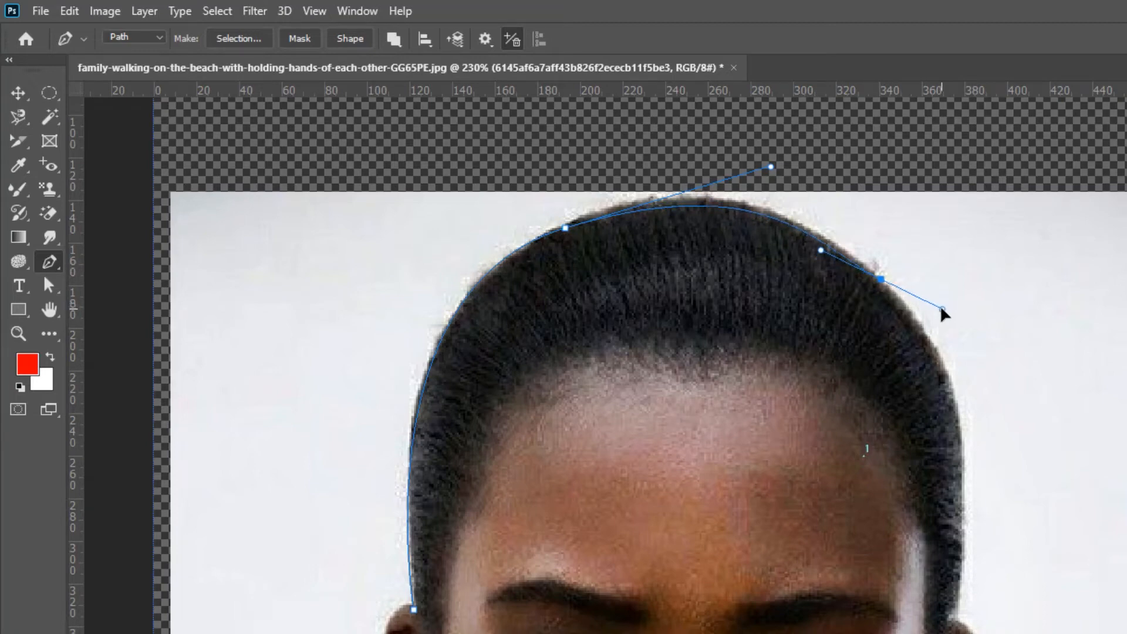
pyautogui.hotkey('ctrl', 'z')
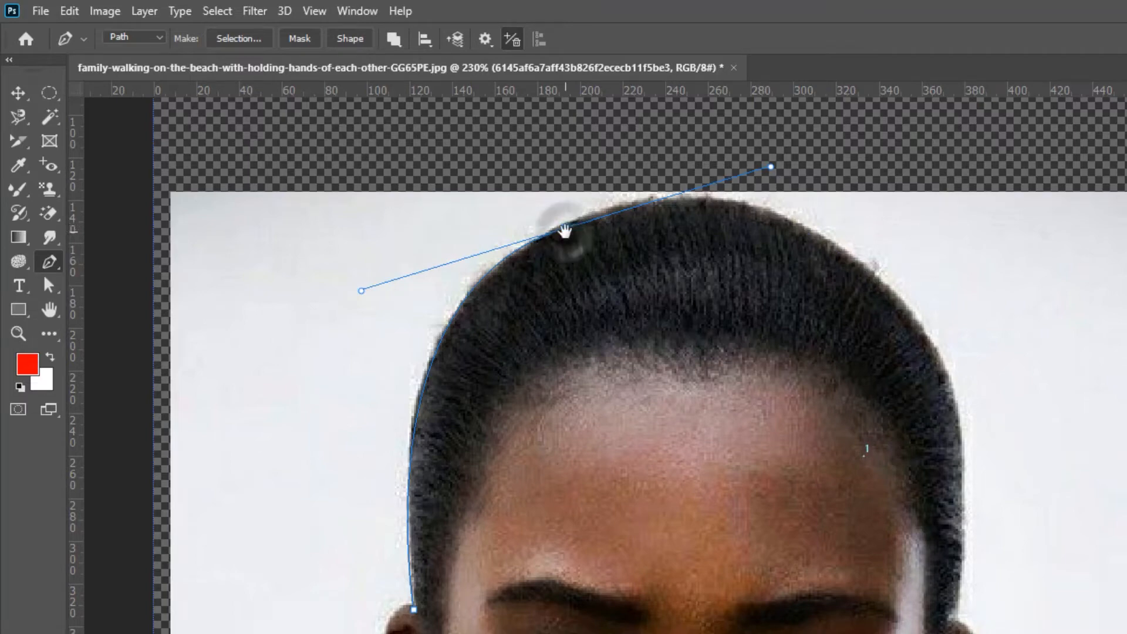
pyautogui.moveTo(565, 231); pyautogui.dragTo(571, 223)
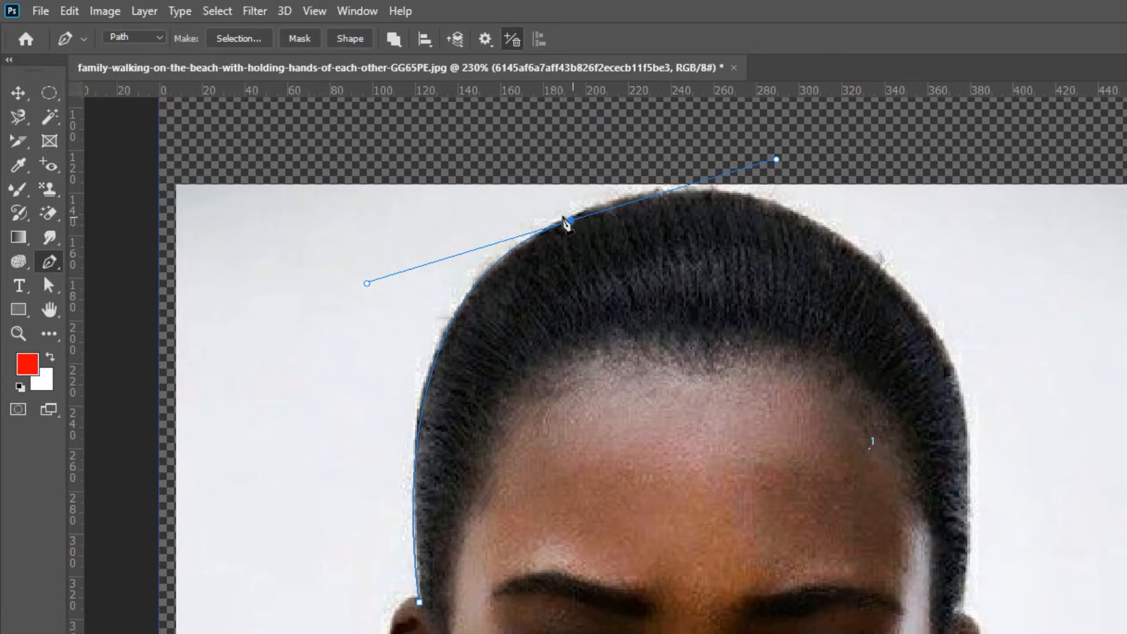
pyautogui.hotkey('ctrl', 'z')
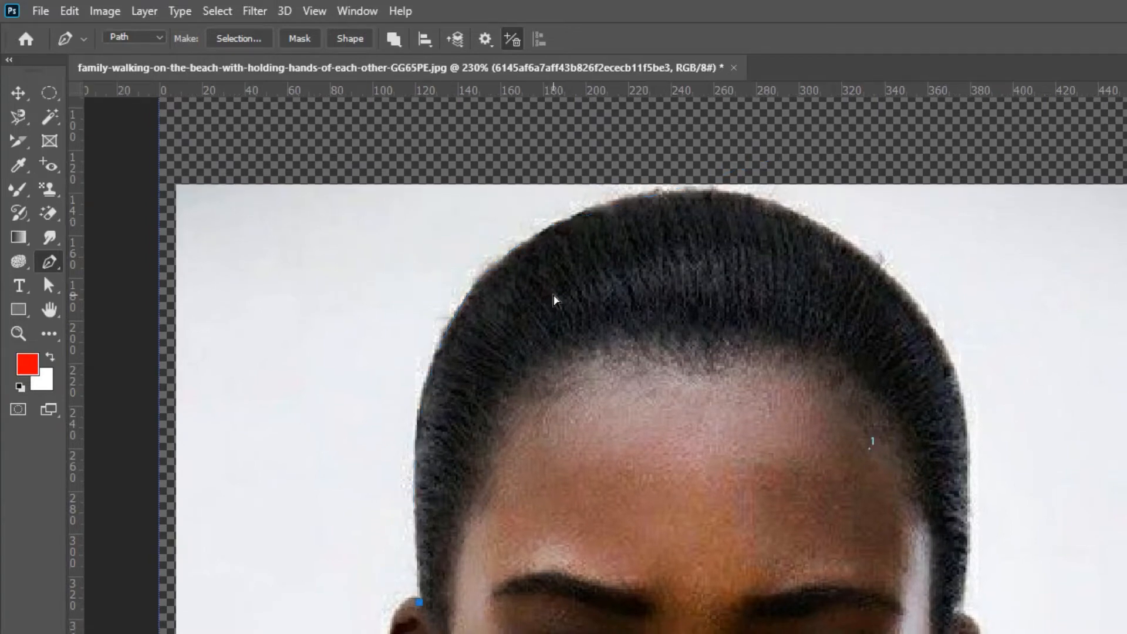
pyautogui.hotkey('ctrl', 'shift', 'z')
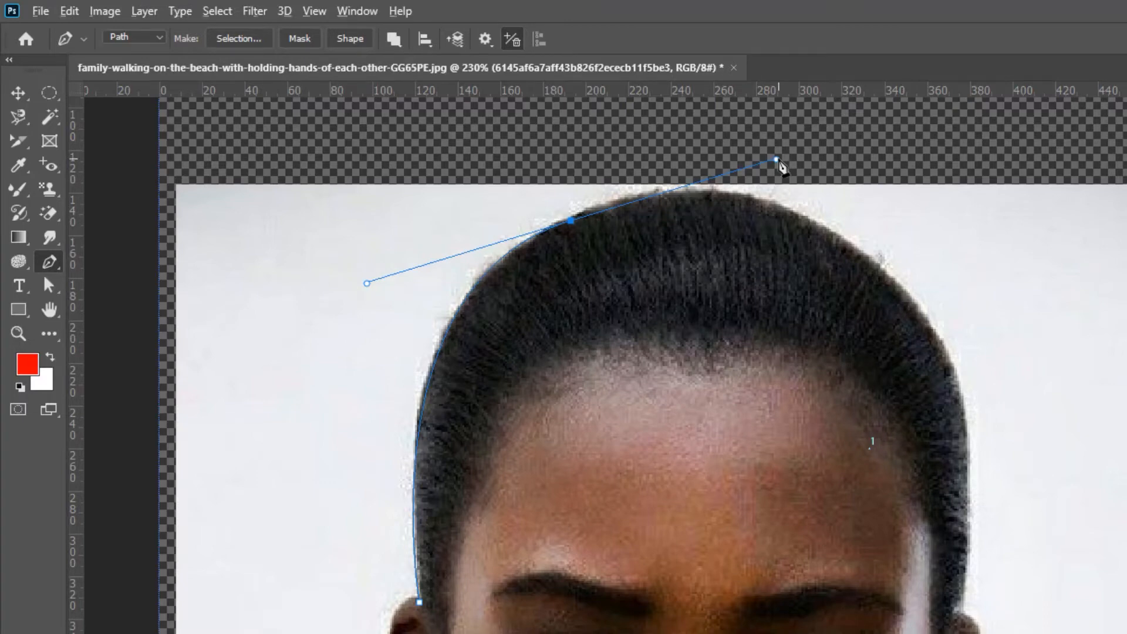
# Shorten the upper-left anchor's forward handle and curve the path over the crown to the hair's upper right edge
pyautogui.moveTo(776, 160); pyautogui.dragTo(596, 204)
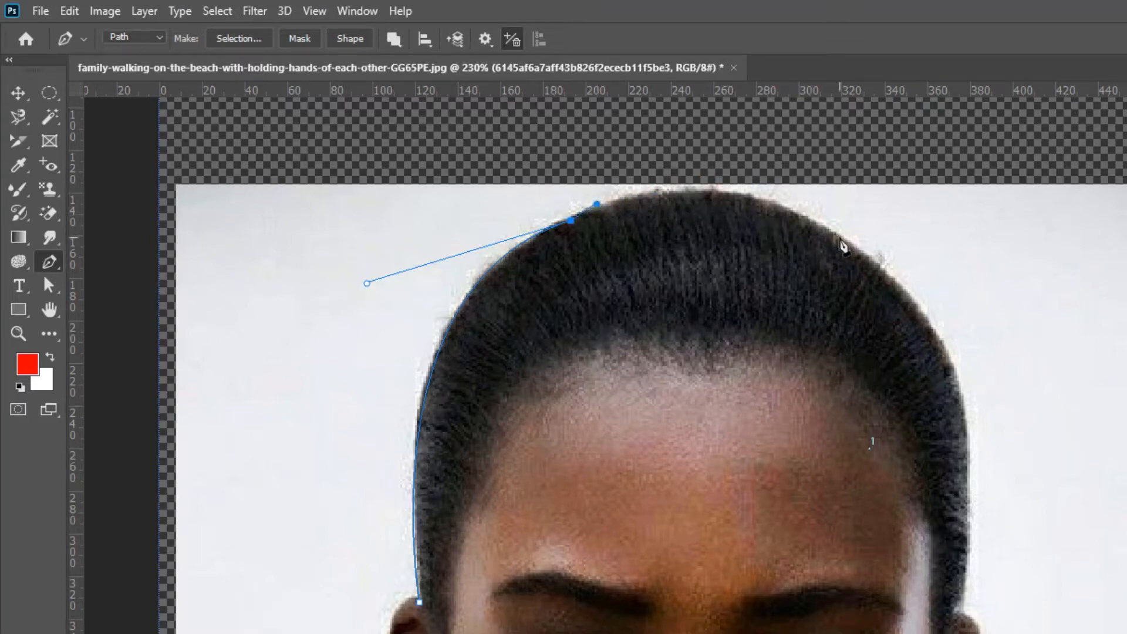
pyautogui.moveTo(840, 238); pyautogui.dragTo(958, 319)
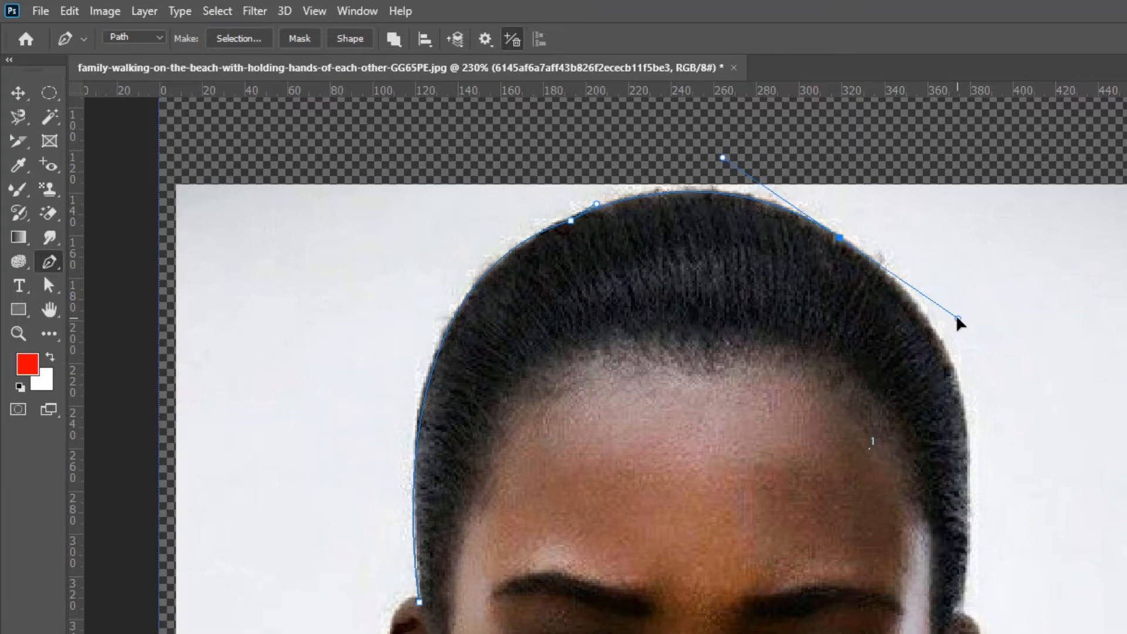
pyautogui.moveTo(958, 320); pyautogui.dragTo(946, 321)
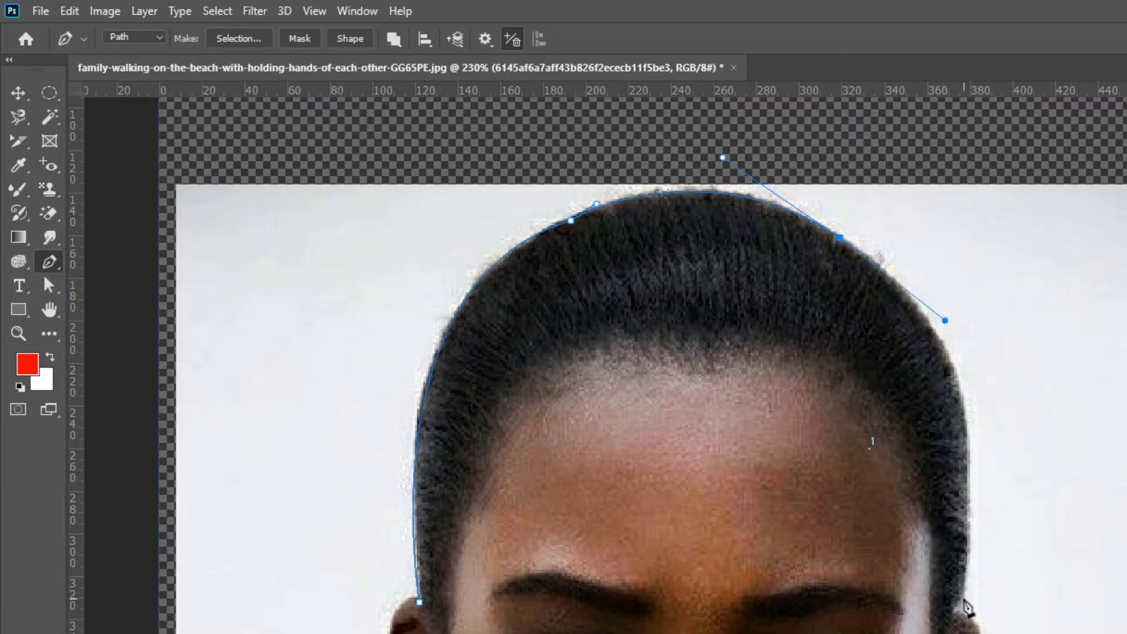
# Extend the path down the hair and around the right ear's outer edge, closing it at the starting anchor
pyautogui.click(962, 597)
pyautogui.moveTo(960, 610); pyautogui.dragTo(944, 633)
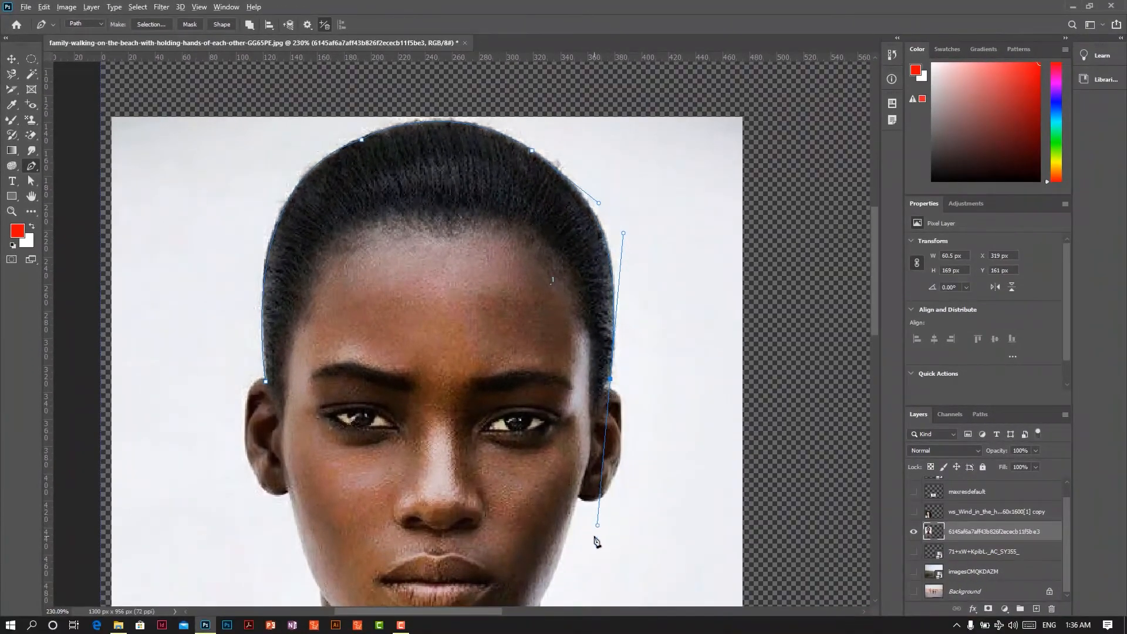
pyautogui.moveTo(597, 527); pyautogui.dragTo(602, 401)
pyautogui.moveTo(622, 429); pyautogui.dragTo(619, 482)
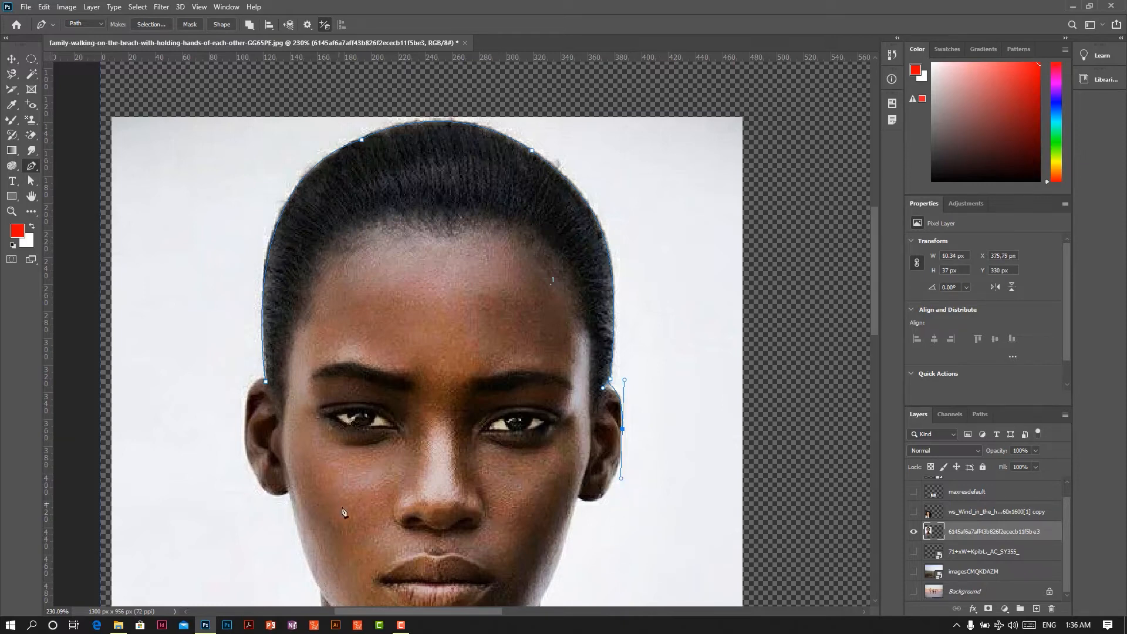
pyautogui.scroll(-3, 578, 520)
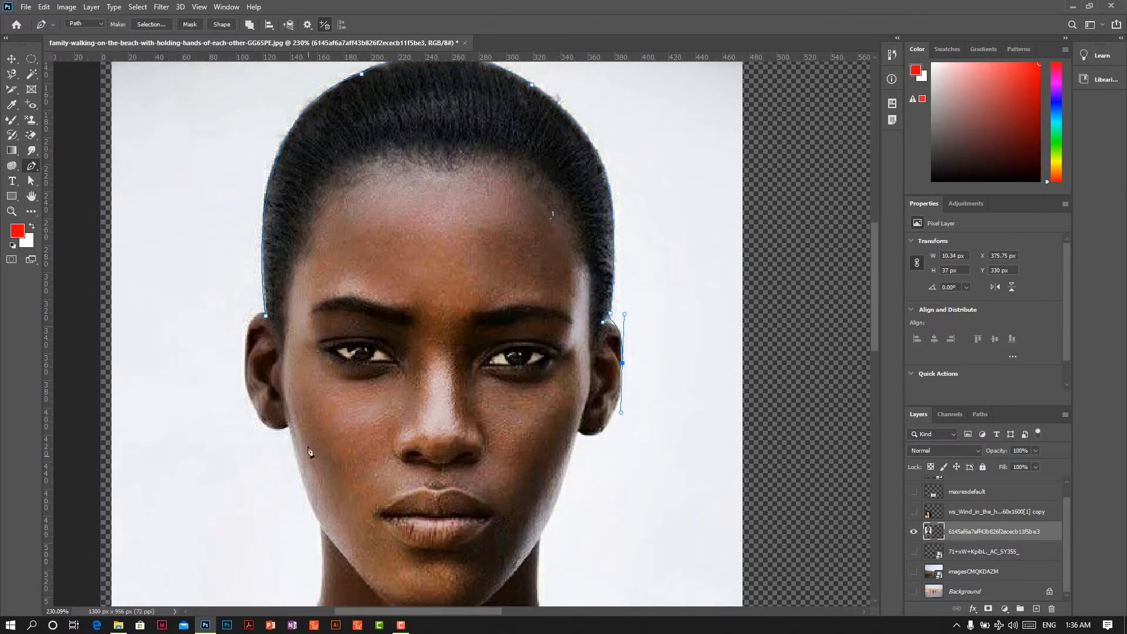
pyautogui.click(266, 318)
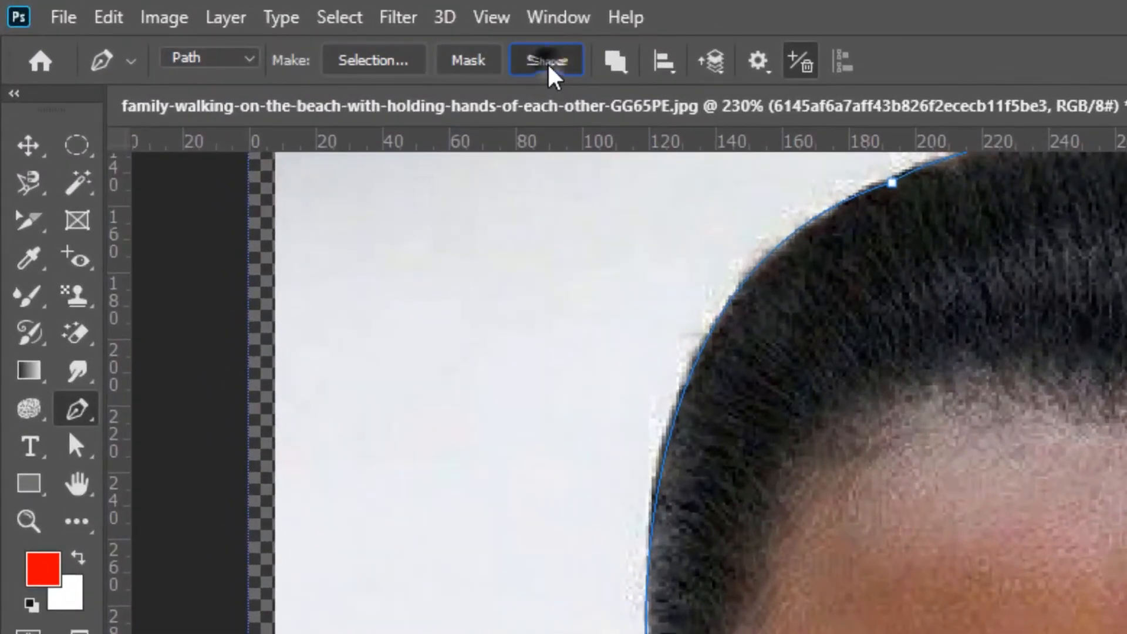
# Try converting the closed head path into a red filled shape and undo it
pyautogui.click(222, 24)
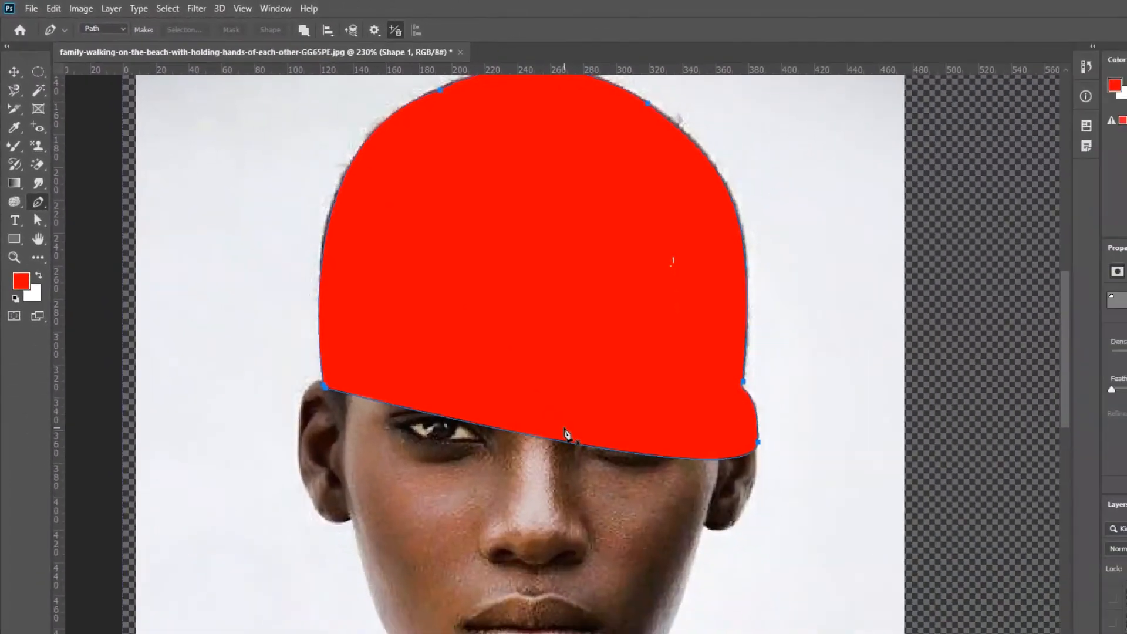
pyautogui.scroll(2, 567, 432)
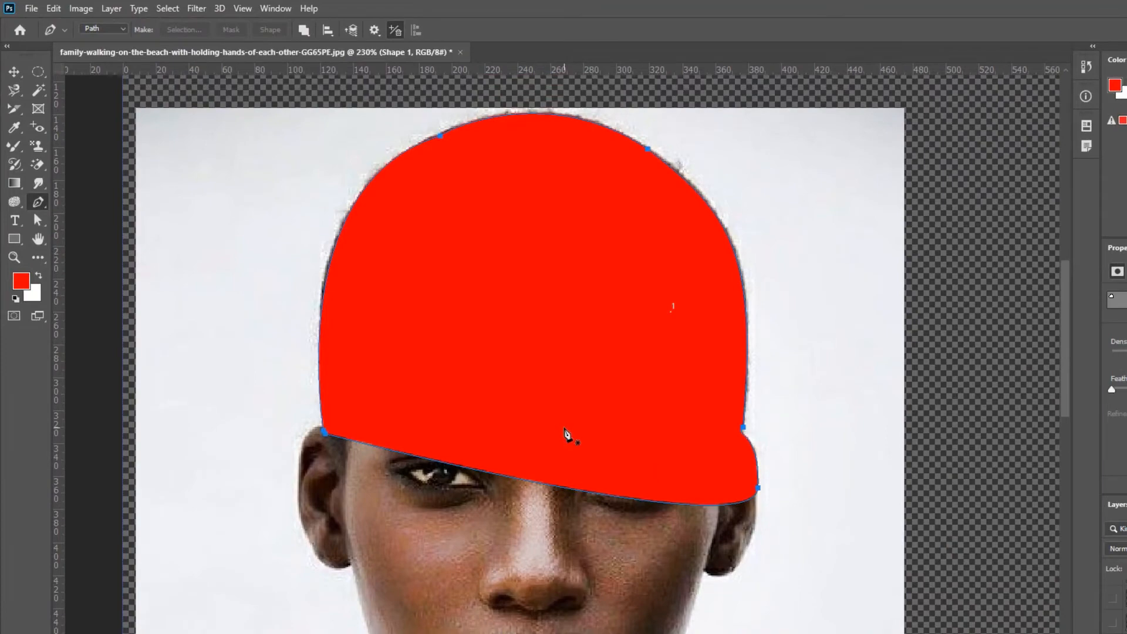
pyautogui.hotkey('ctrl', 'z')
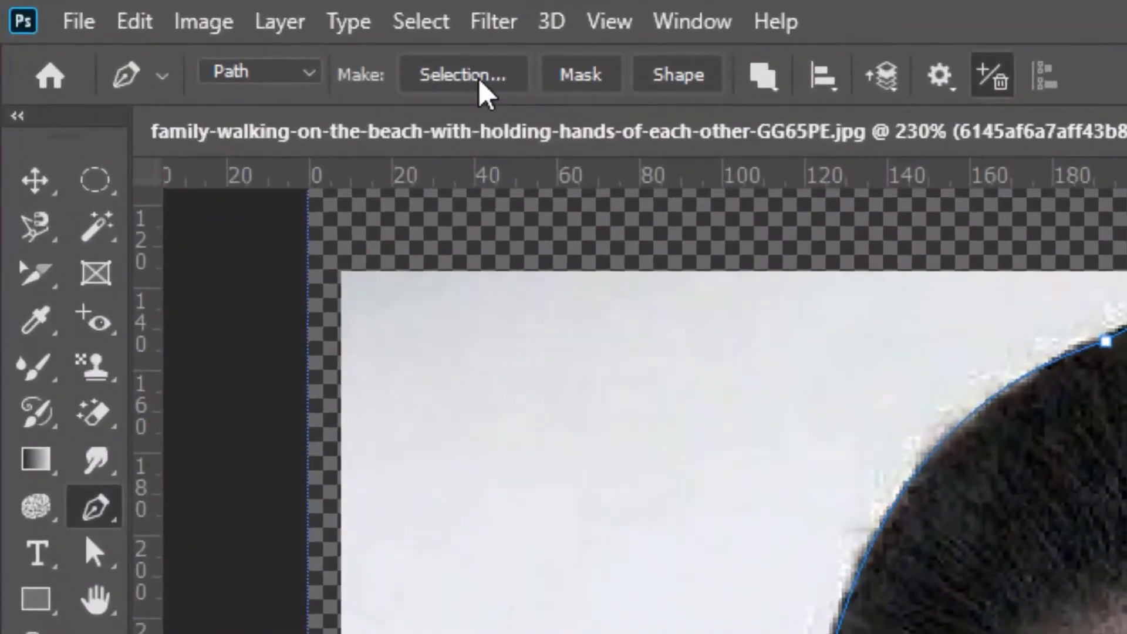
# Try making a new anti-aliased selection from the head path with a 0 px feather radius and undo it
pyautogui.click(160, 26)
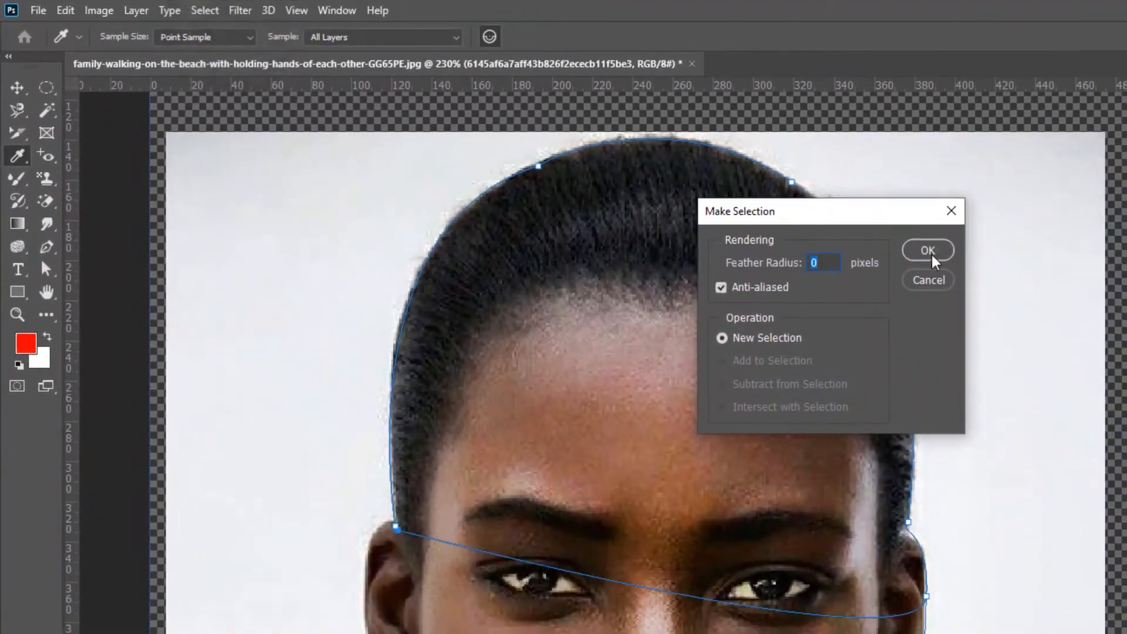
pyautogui.click(930, 252)
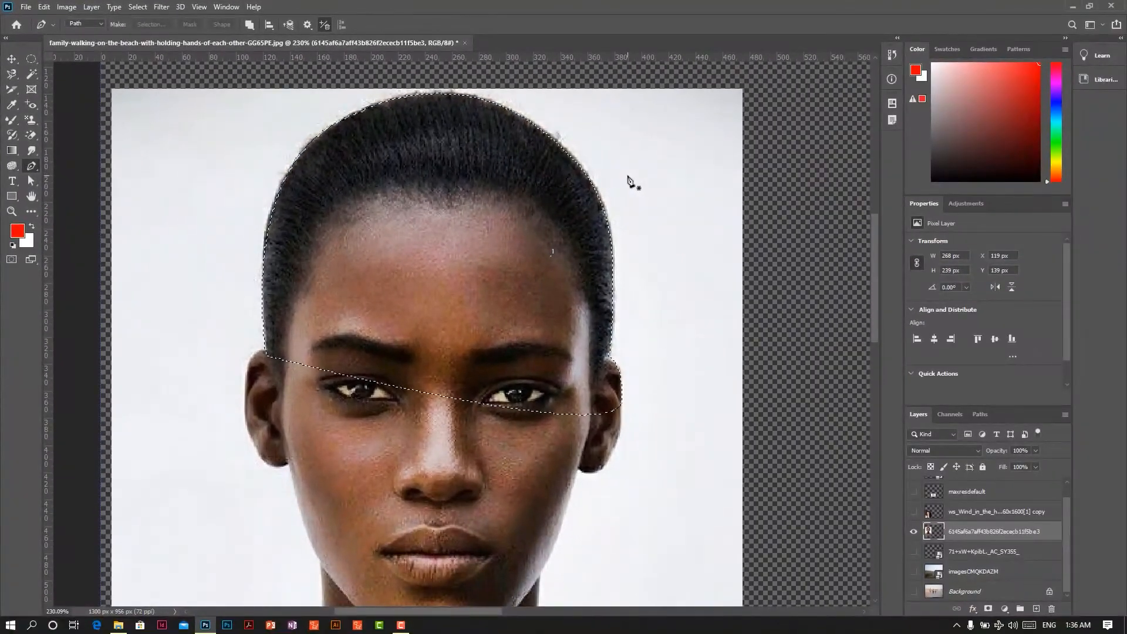
pyautogui.hotkey('ctrl', 'z')
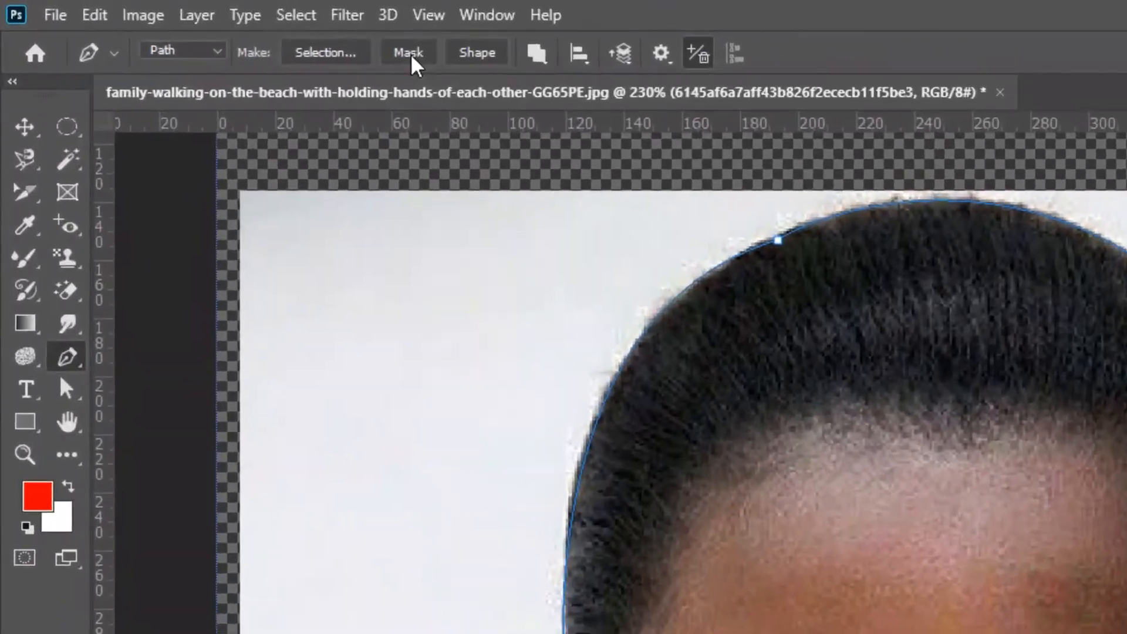
# Try masking the portrait layer with the head path, and undo the mask and the path closure
pyautogui.click(410, 54)
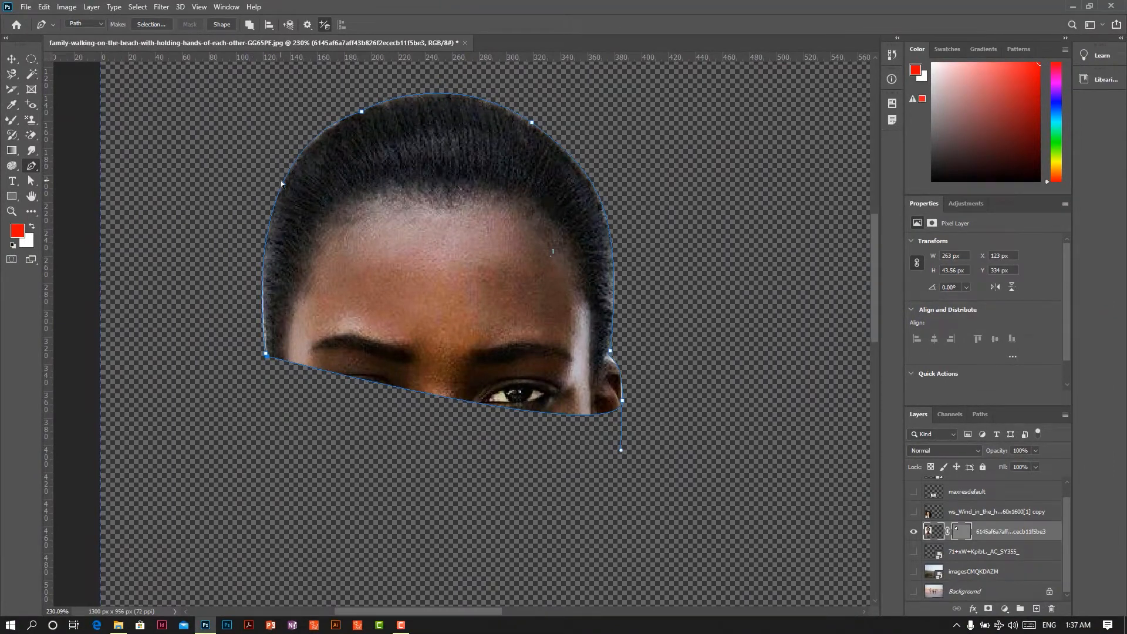
pyautogui.hotkey('ctrl', 'z')
pyautogui.hotkey('ctrl', 'z')
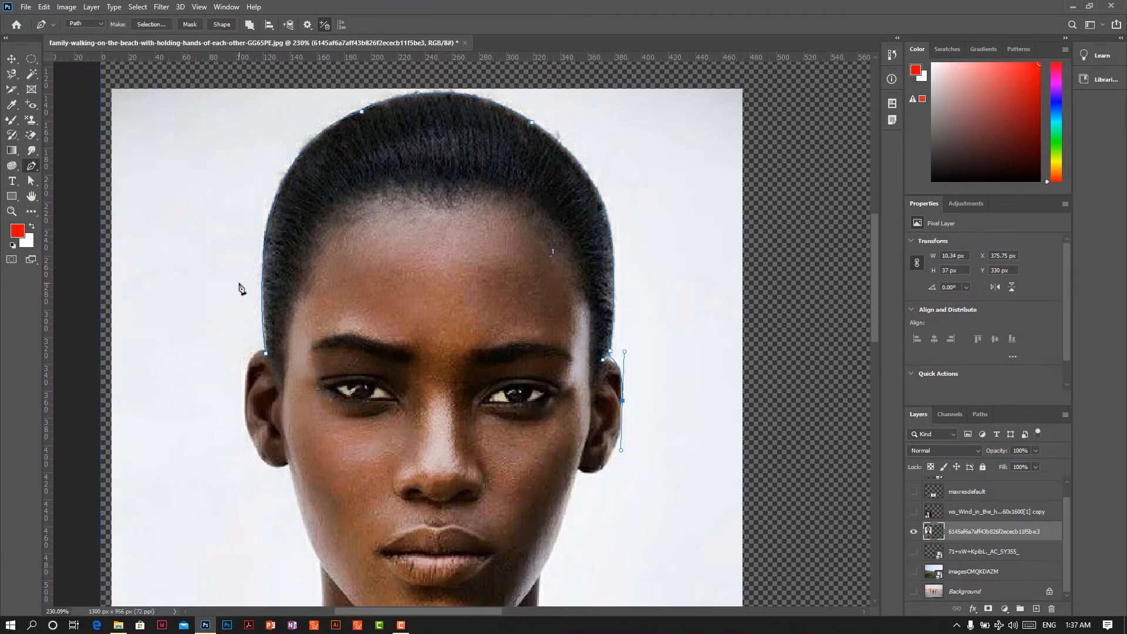
# Undo all remaining anchors and handle edits of the Pen path around the head
pyautogui.hotkey('ctrl', 'z')
pyautogui.hotkey('ctrl', 'z')
pyautogui.hotkey('ctrl', 'z')
pyautogui.hotkey('ctrl', 'z')
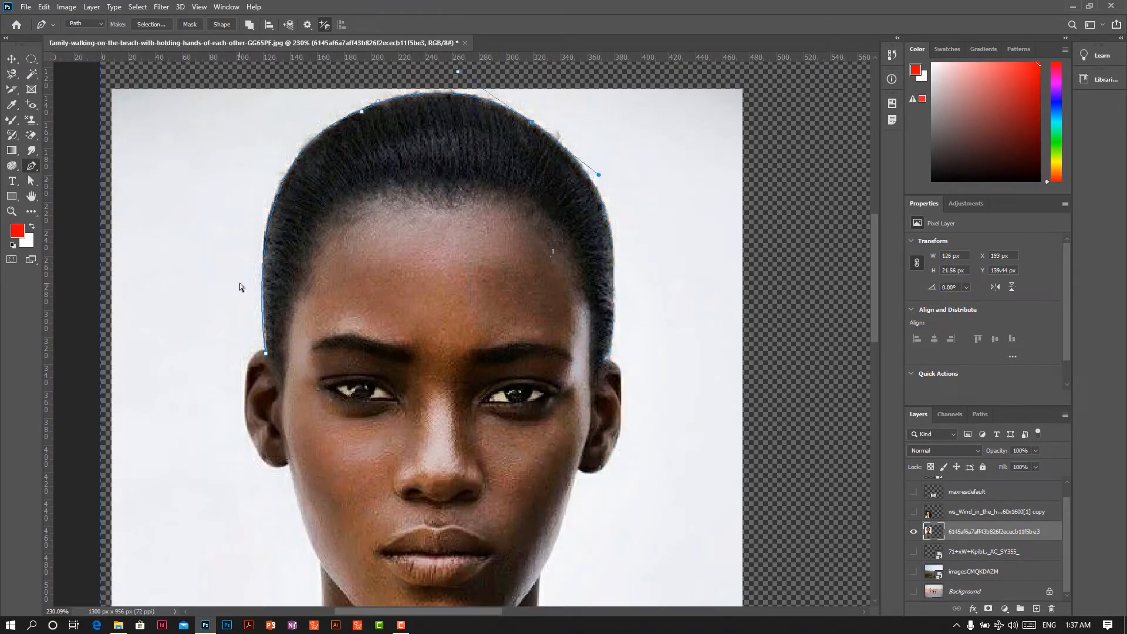
pyautogui.hotkey('ctrl', 'z')
pyautogui.hotkey('ctrl', 'z')
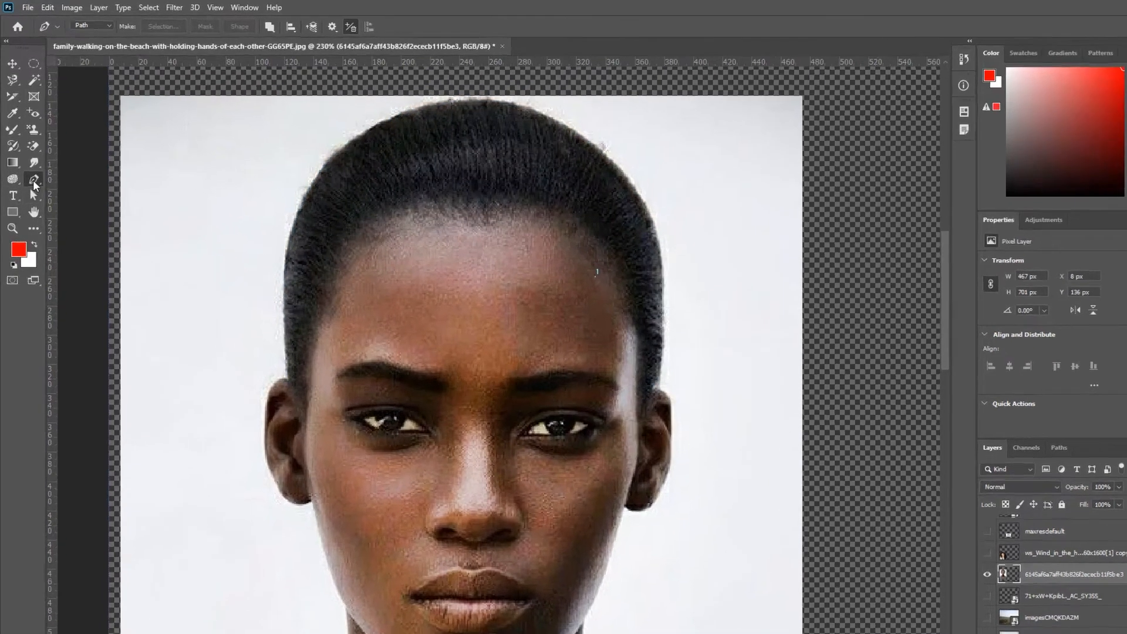
# Switch to the Freeform Pen tool and draw a rough looping path around the hair and across the eyebrows
pyautogui.rightClick(32, 166)
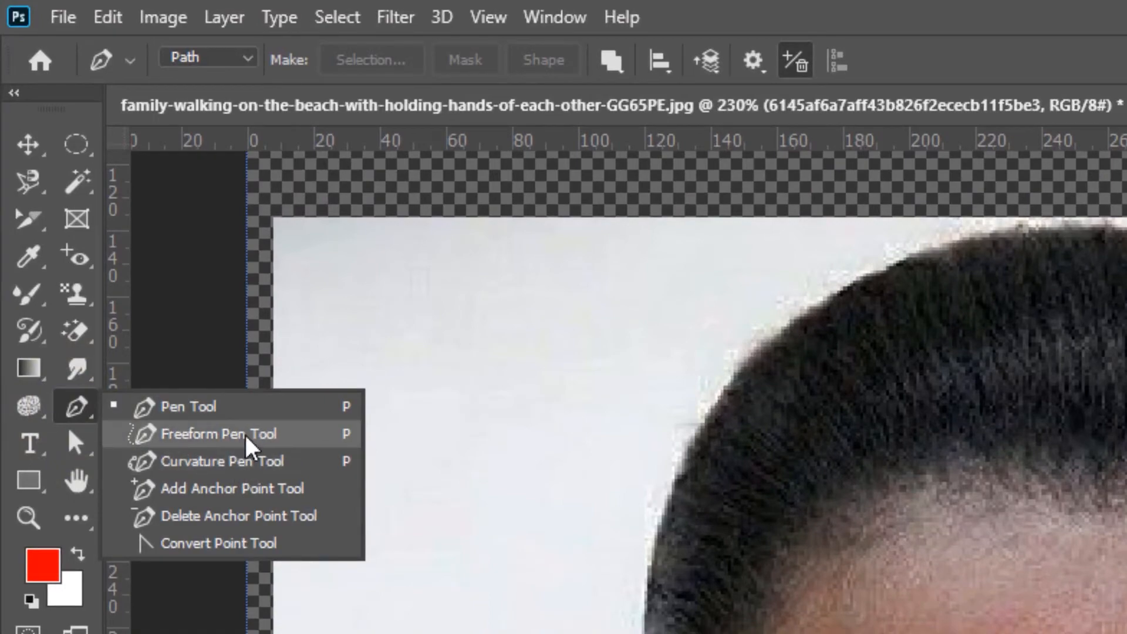
pyautogui.click(232, 435)
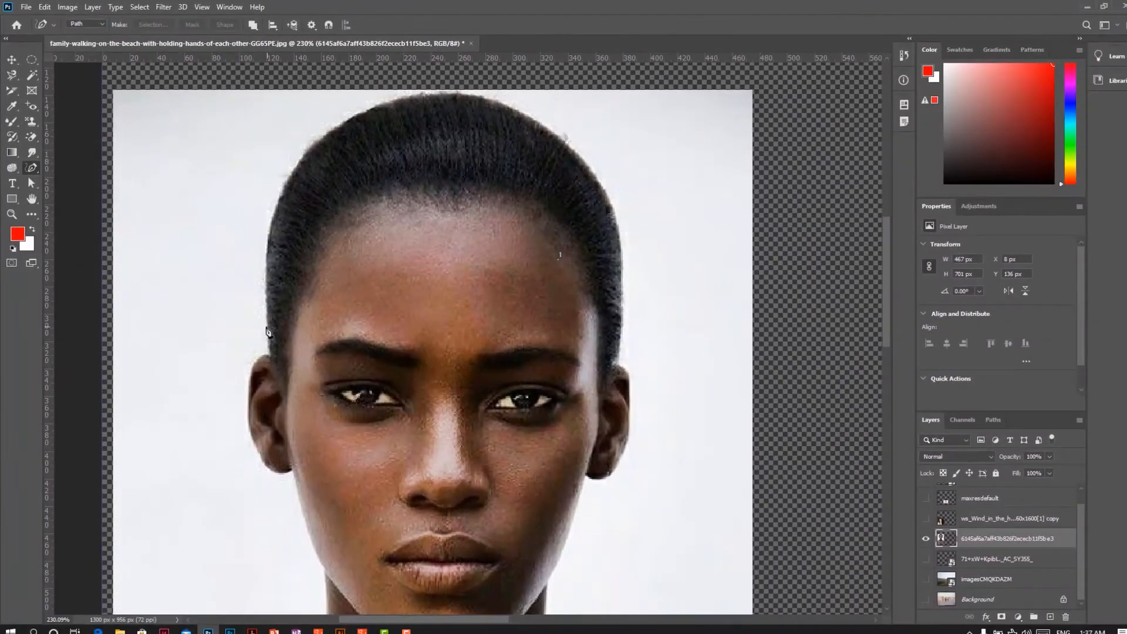
pyautogui.moveTo(266, 331)
pyautogui.mouseDown()
pyautogui.moveTo(277, 186)
pyautogui.moveTo(305, 141)
pyautogui.moveTo(350, 115)
pyautogui.moveTo(412, 96)
pyautogui.moveTo(494, 94)
pyautogui.moveTo(592, 133)
pyautogui.moveTo(627, 183)
pyautogui.moveTo(643, 233)
pyautogui.moveTo(644, 343)
pyautogui.moveTo(547, 355)
pyautogui.moveTo(258, 333)
pyautogui.mouseUp()
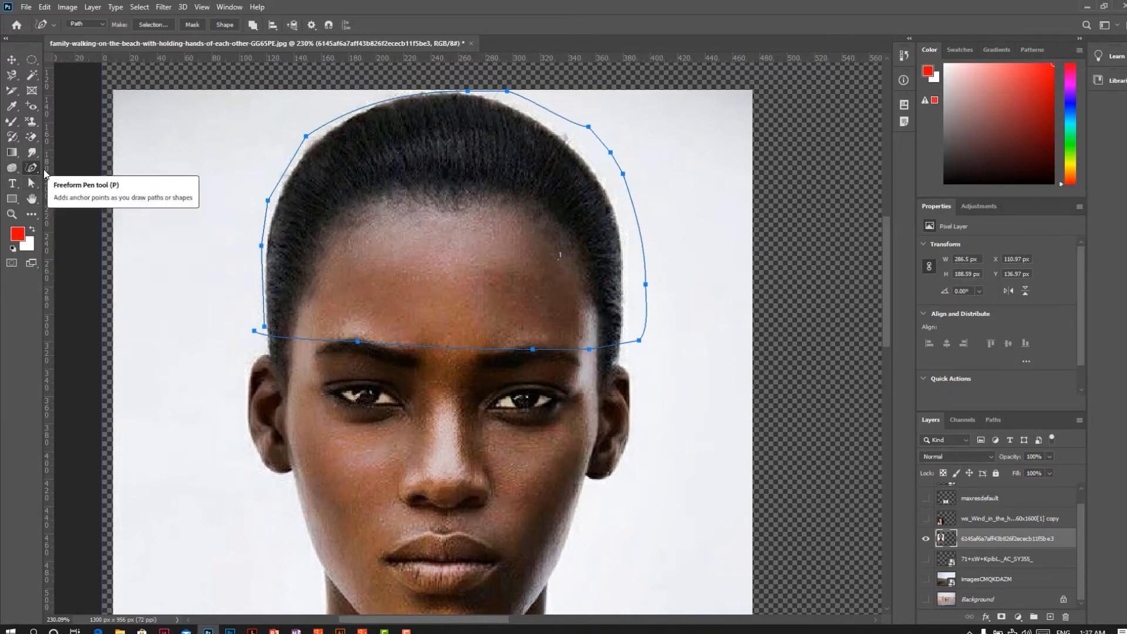
# Switch to the Pen tool and draw a closed four-corner path around the upper face, about 340 by 214 px
pyautogui.rightClick(32, 170)
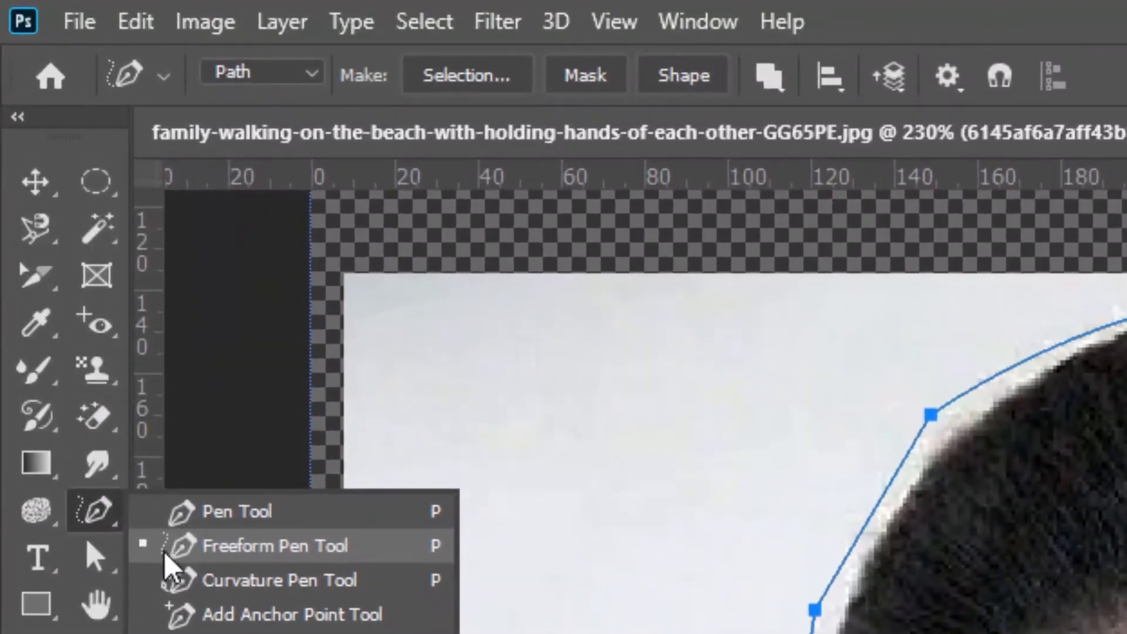
pyautogui.click(165, 553)
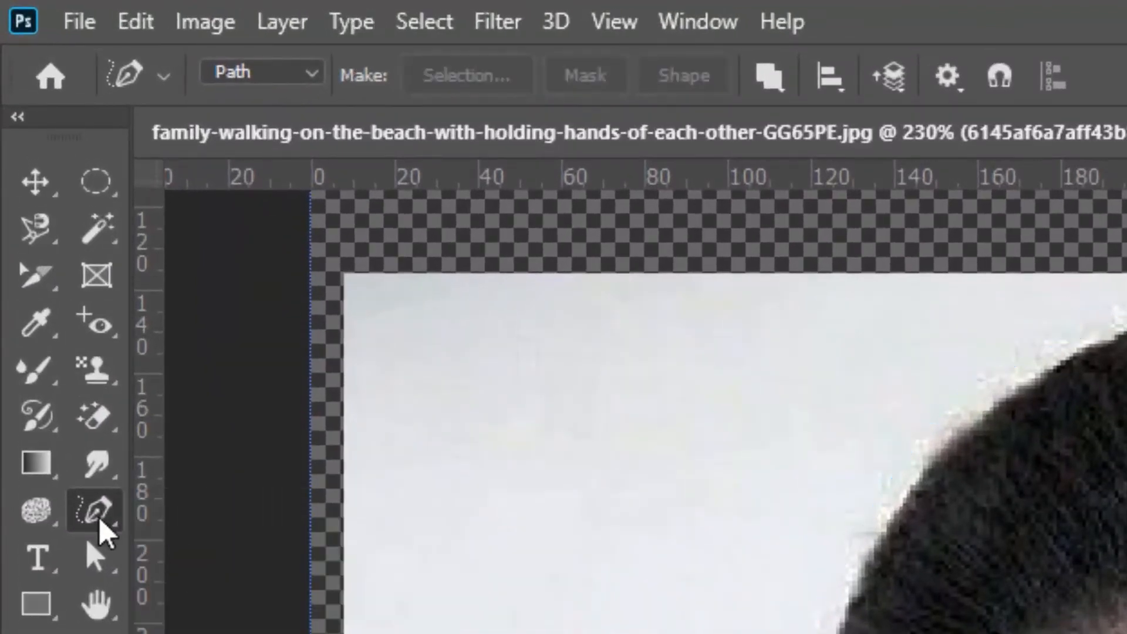
pyautogui.rightClick(98, 516)
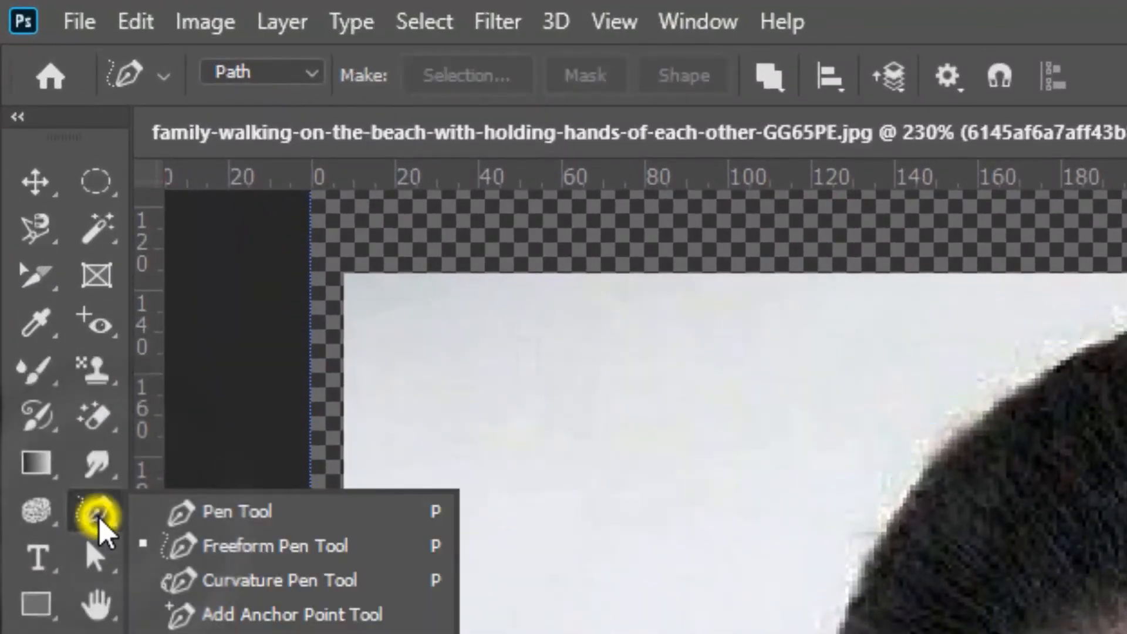
pyautogui.click(198, 520)
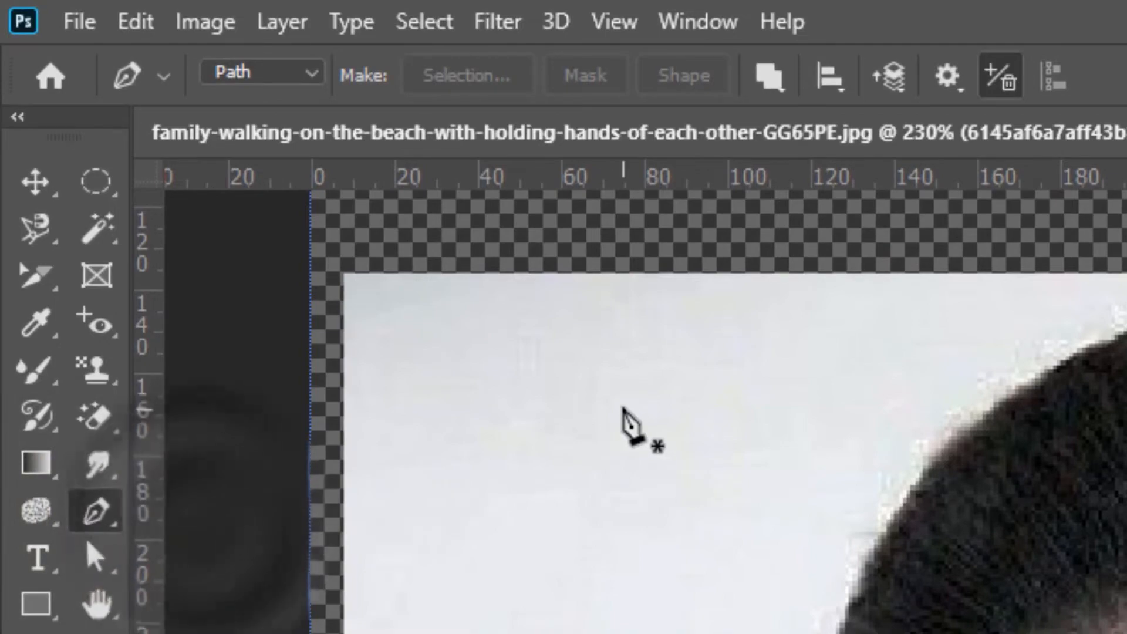
pyautogui.click(611, 513)
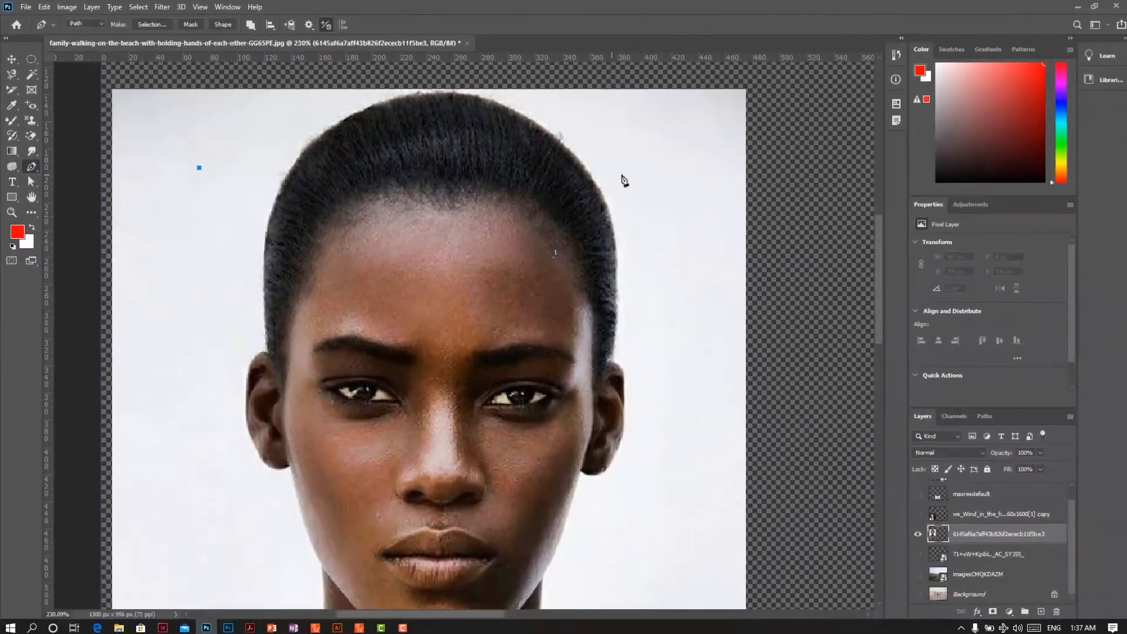
pyautogui.click(623, 175)
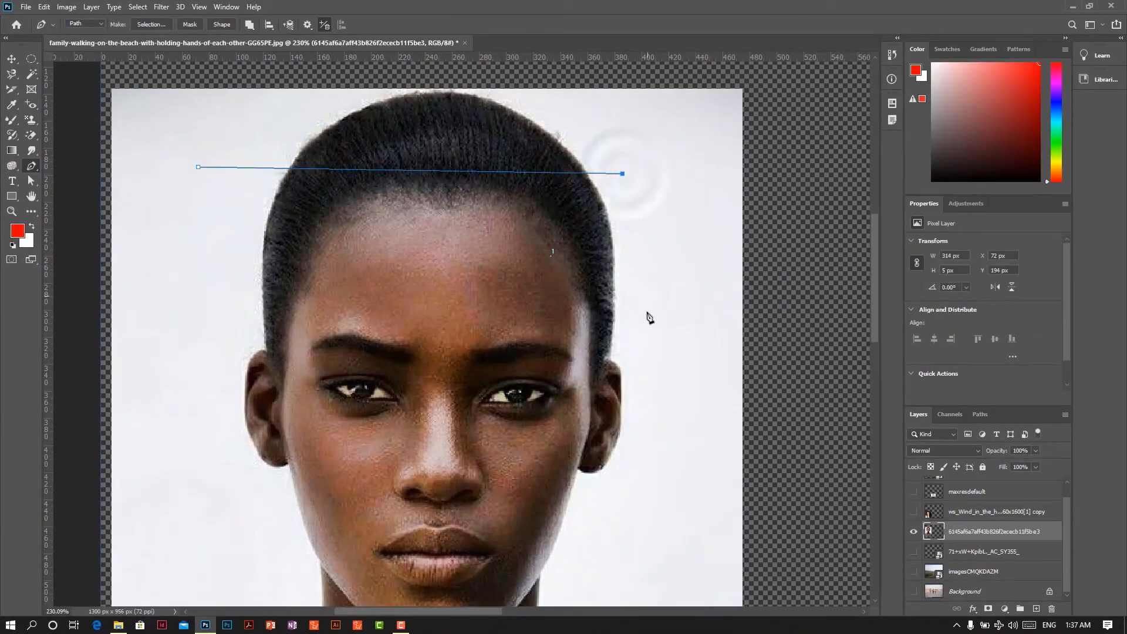
pyautogui.click(640, 456)
pyautogui.click(180, 445)
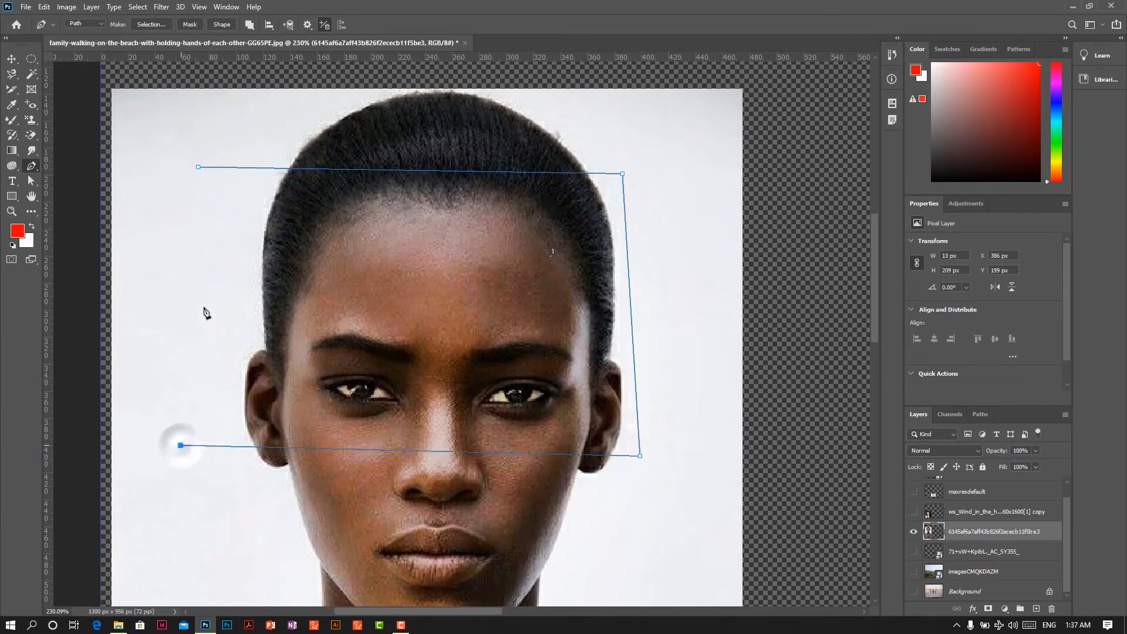
pyautogui.click(198, 168)
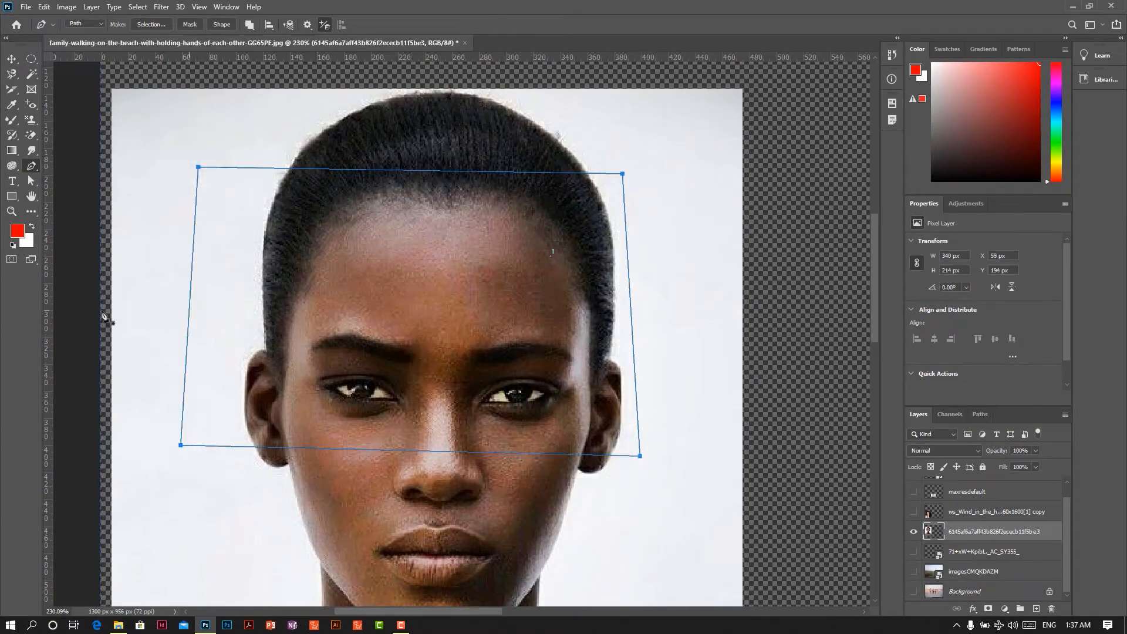
# With the Curvature Pen tool, bend the path's upper edge over the hair and move its four corners onto the sides of the head
pyautogui.rightClick(31, 170)
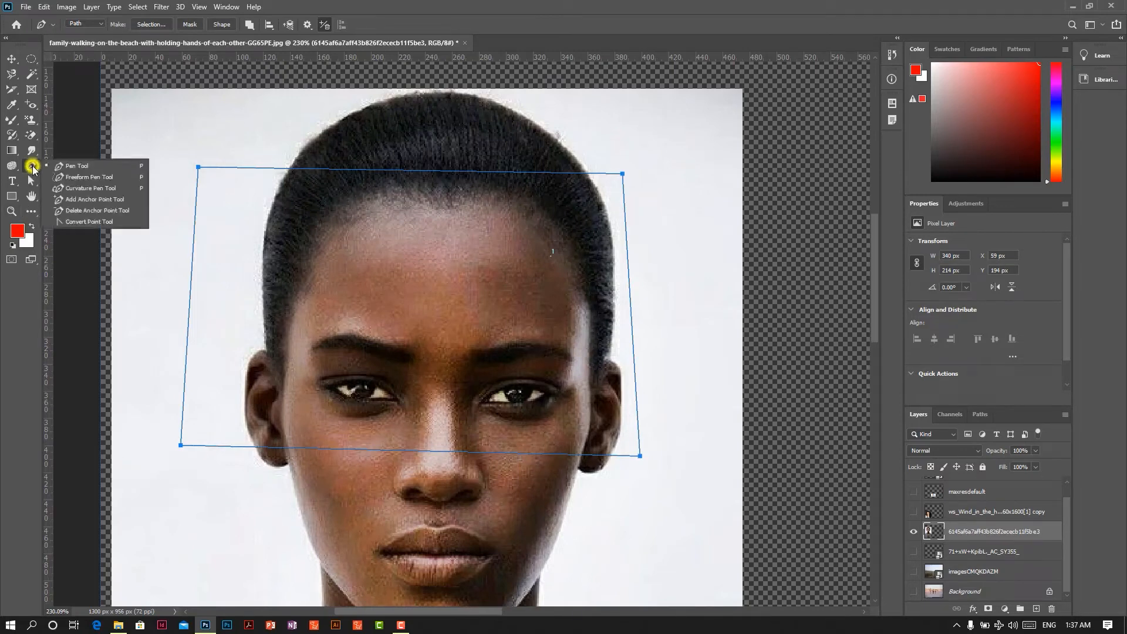
pyautogui.click(78, 188)
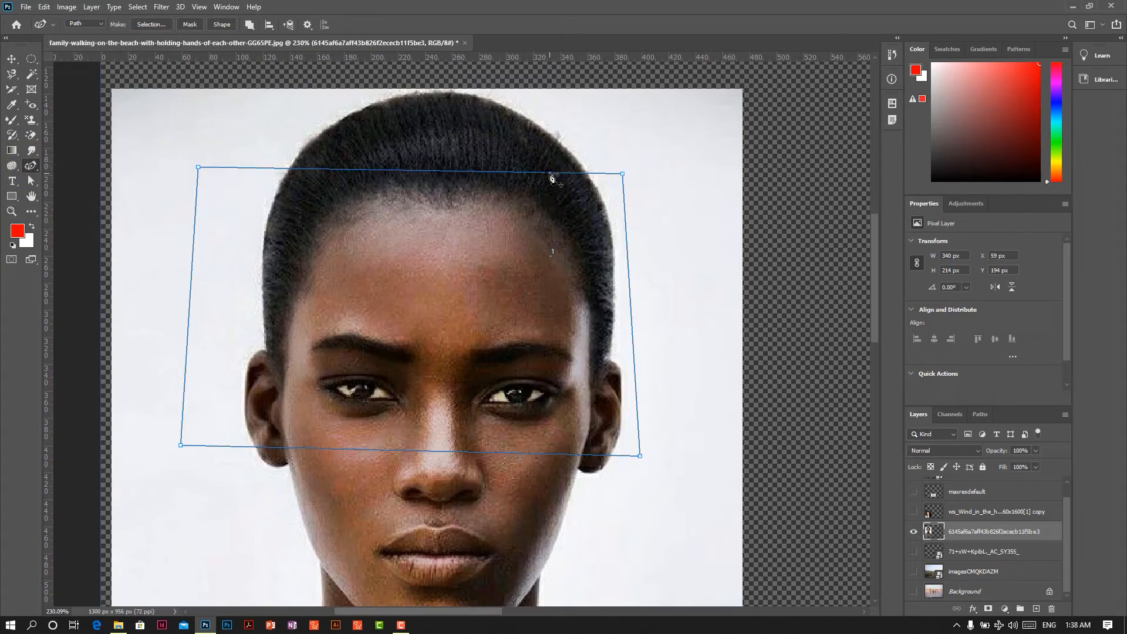
pyautogui.moveTo(543, 172); pyautogui.dragTo(485, 98)
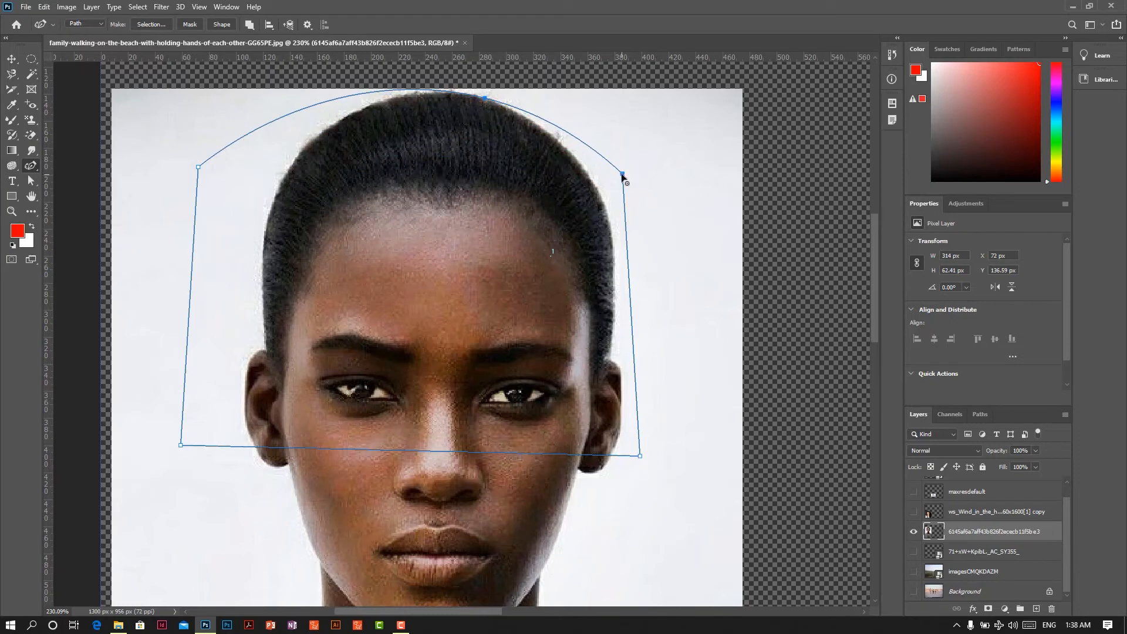
pyautogui.moveTo(622, 175); pyautogui.dragTo(609, 209)
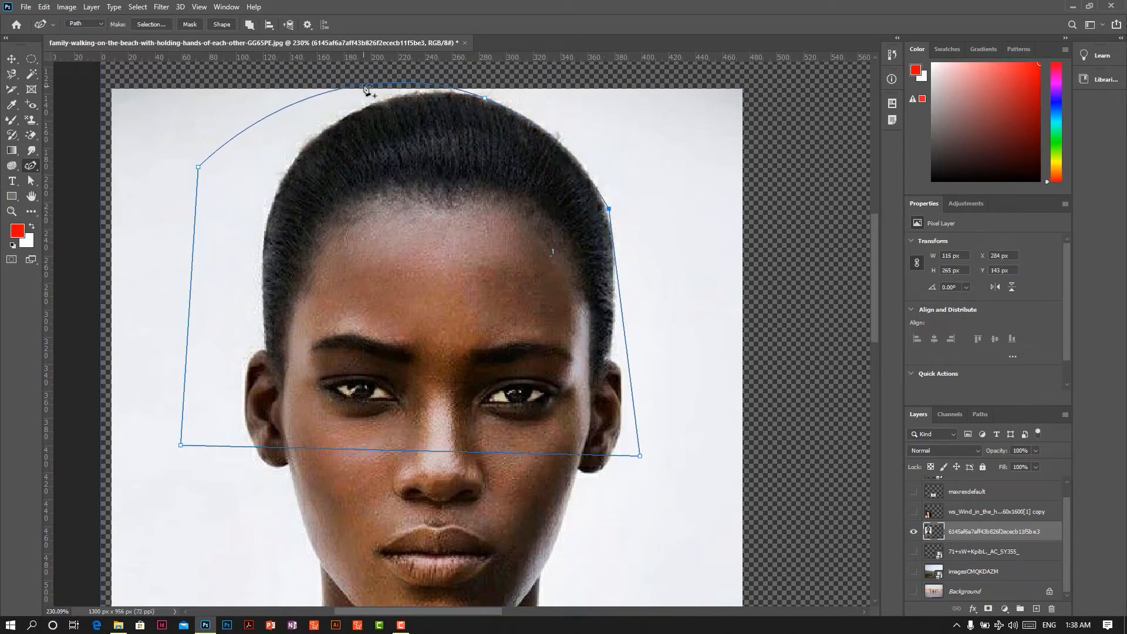
pyautogui.moveTo(353, 90); pyautogui.dragTo(355, 113)
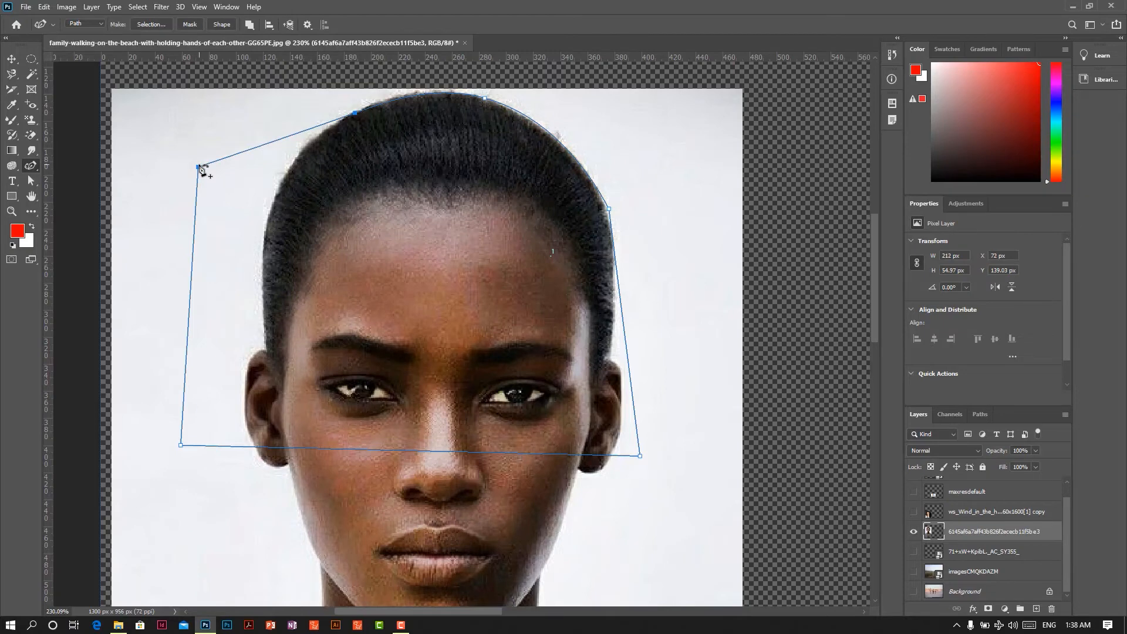
pyautogui.moveTo(198, 168); pyautogui.dragTo(265, 233)
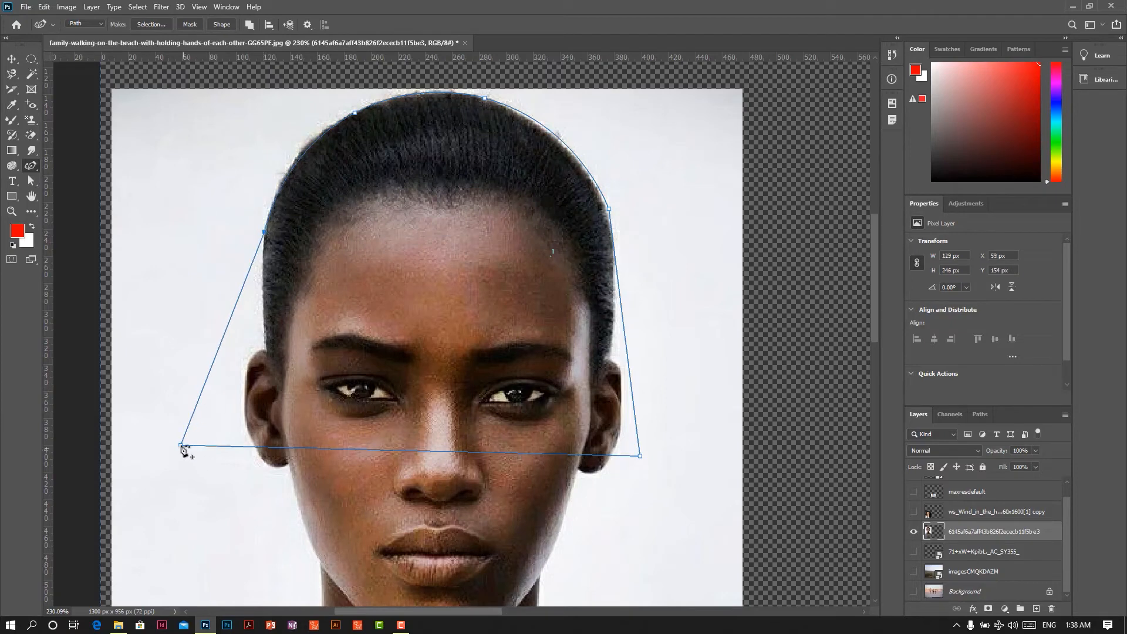
pyautogui.moveTo(180, 446); pyautogui.dragTo(266, 355)
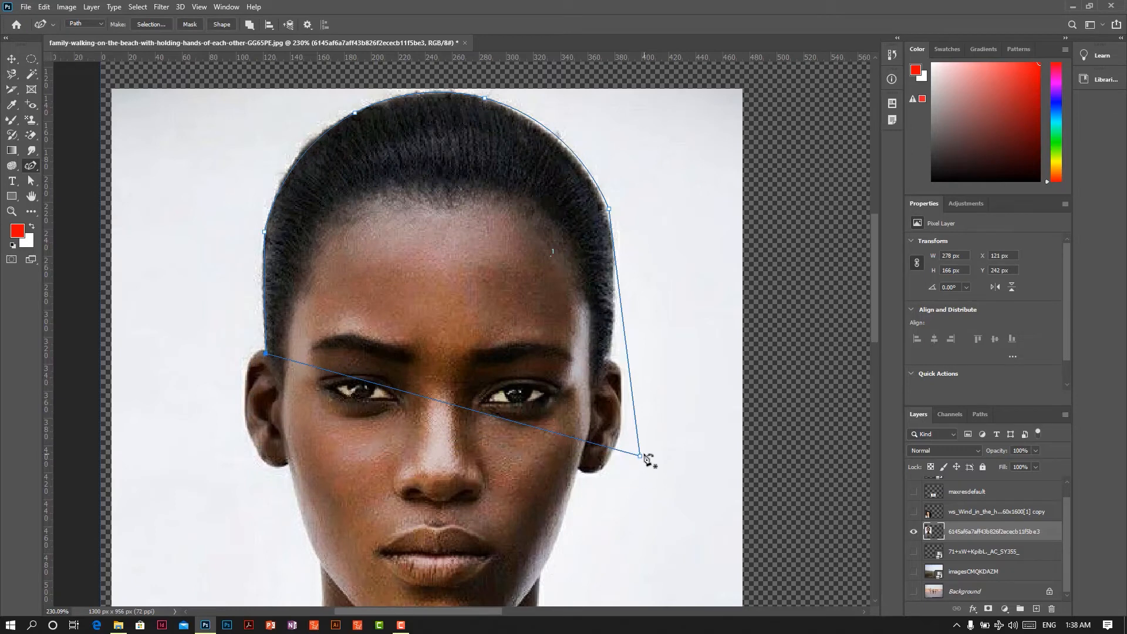
pyautogui.moveTo(641, 456); pyautogui.dragTo(604, 357)
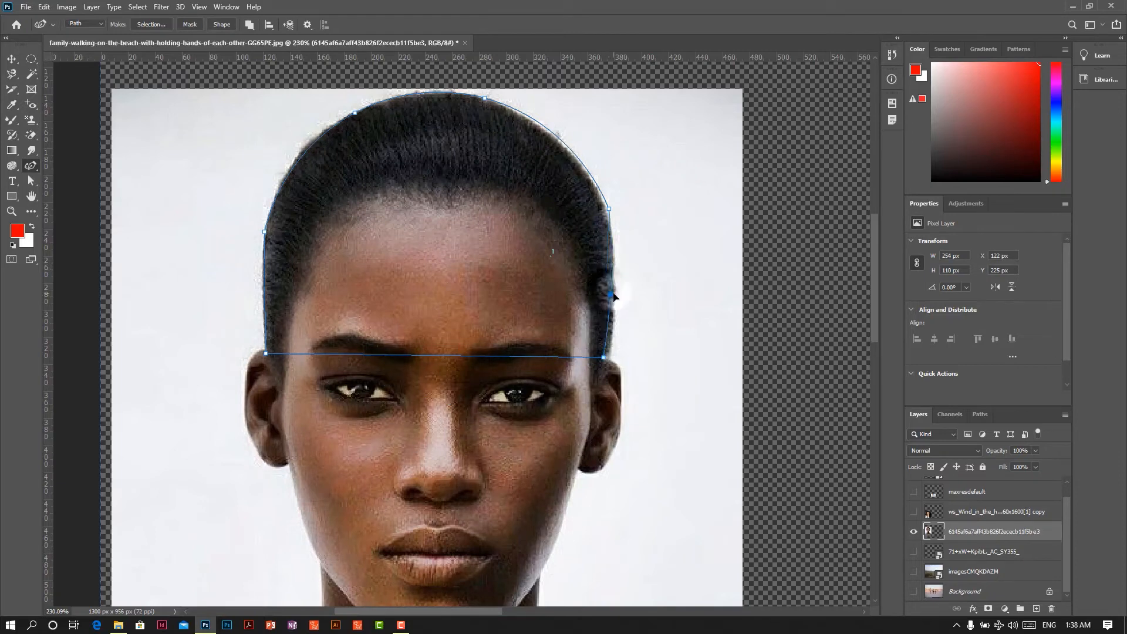
# Add and adjust curvature anchors on the right side of the head path to follow the hair outline
pyautogui.moveTo(609, 294); pyautogui.dragTo(613, 305)
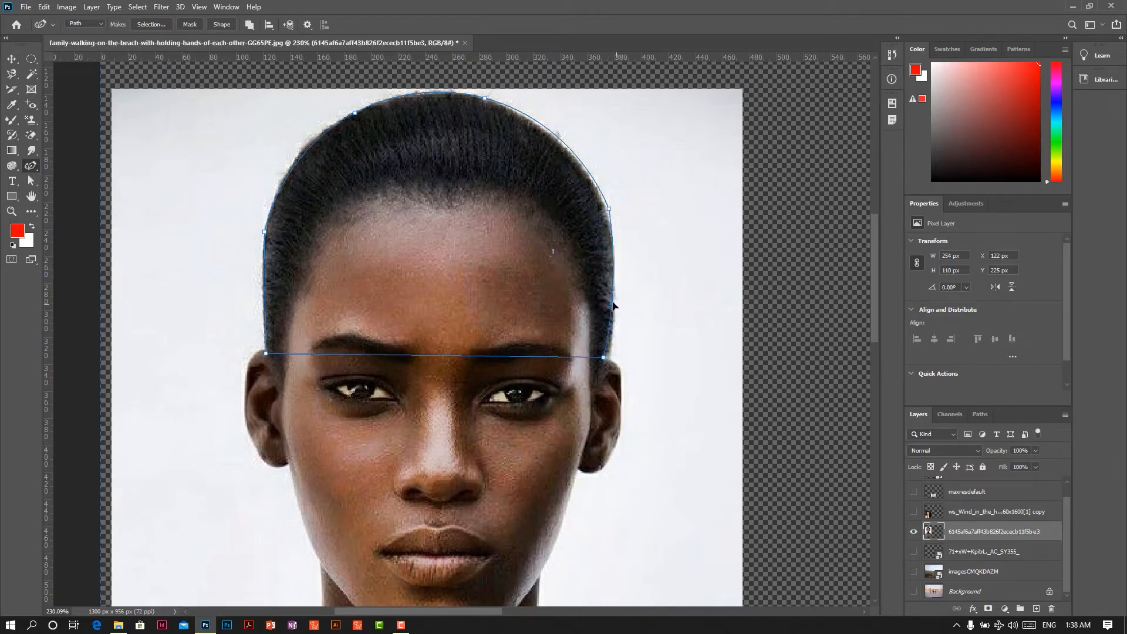
pyautogui.moveTo(602, 358); pyautogui.dragTo(606, 357)
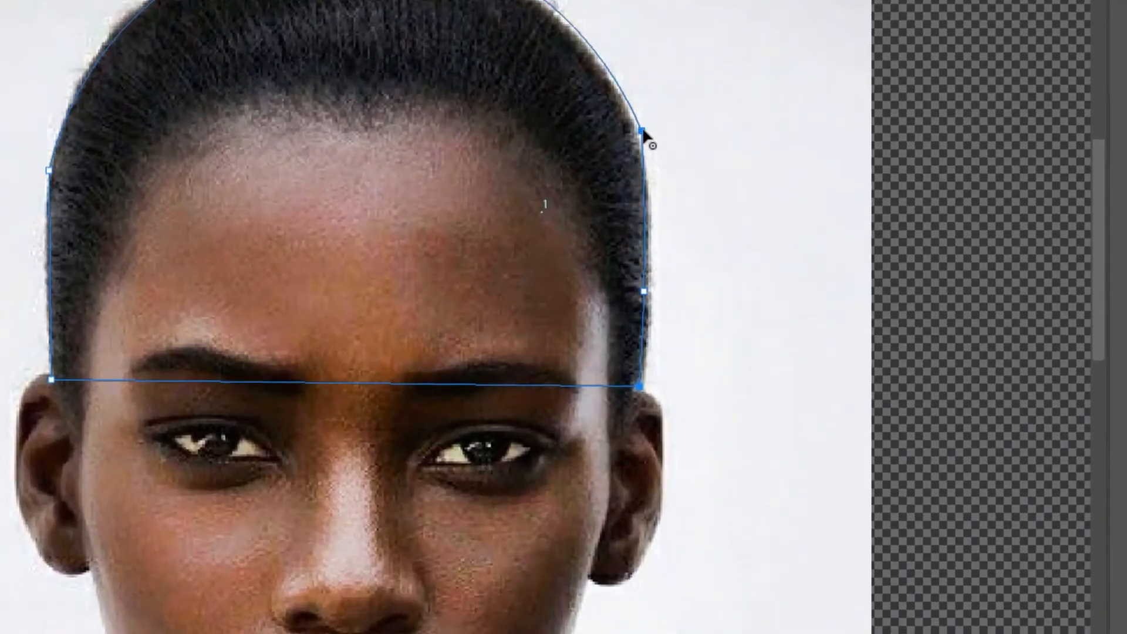
pyautogui.moveTo(610, 207); pyautogui.dragTo(610, 213)
pyautogui.moveTo(642, 141); pyautogui.dragTo(638, 144)
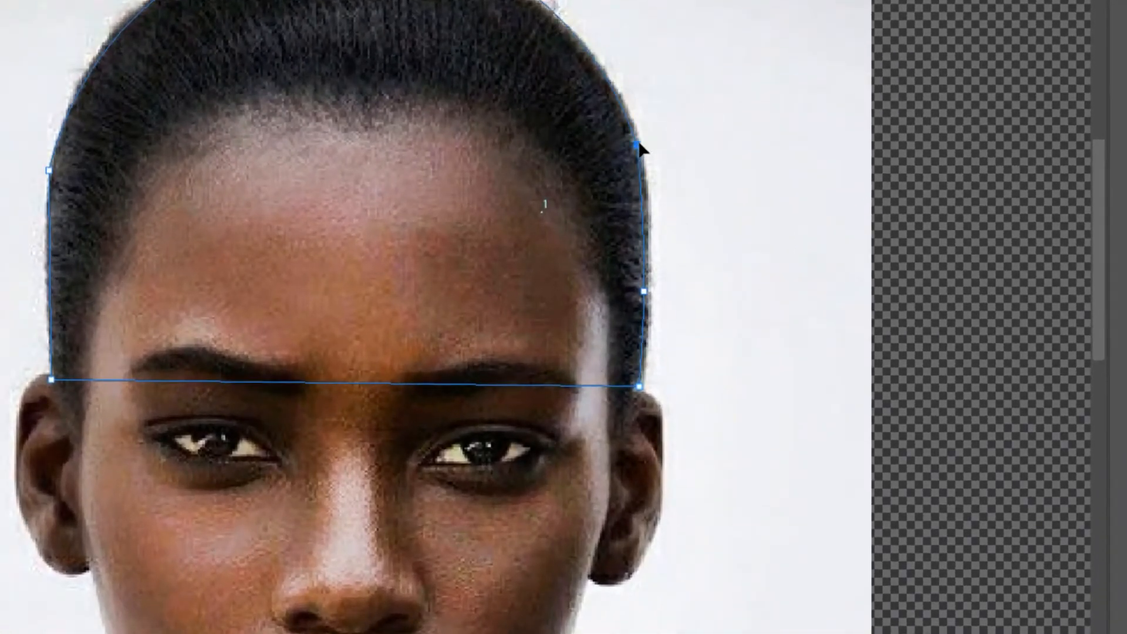
pyautogui.click(645, 291)
pyautogui.moveTo(646, 292); pyautogui.dragTo(650, 276)
pyautogui.moveTo(644, 264); pyautogui.dragTo(653, 251)
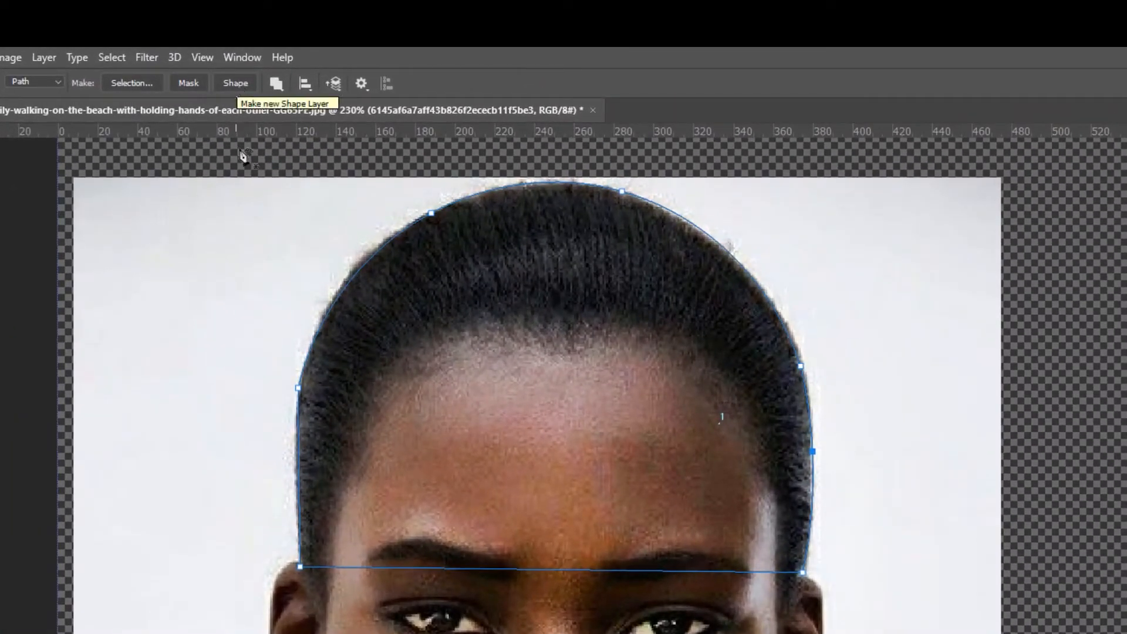
# Try turning the curved head path into a shape layer and then into a layer mask, undoing each conversion
pyautogui.click(231, 83)
pyautogui.hotkey('ctrl', 'z')
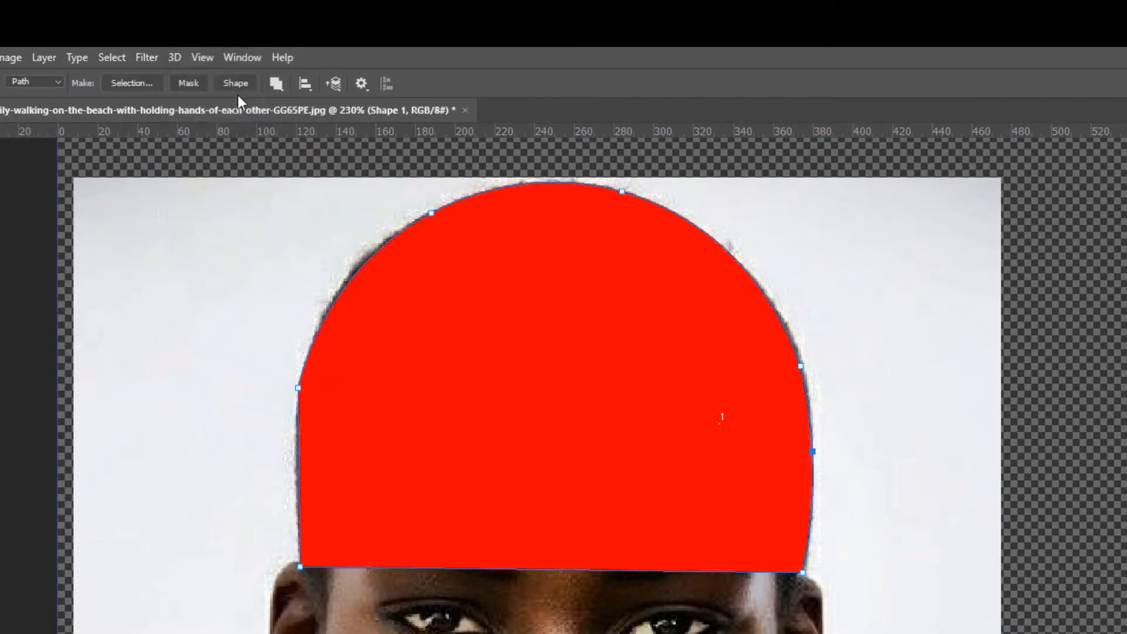
pyautogui.click(188, 83)
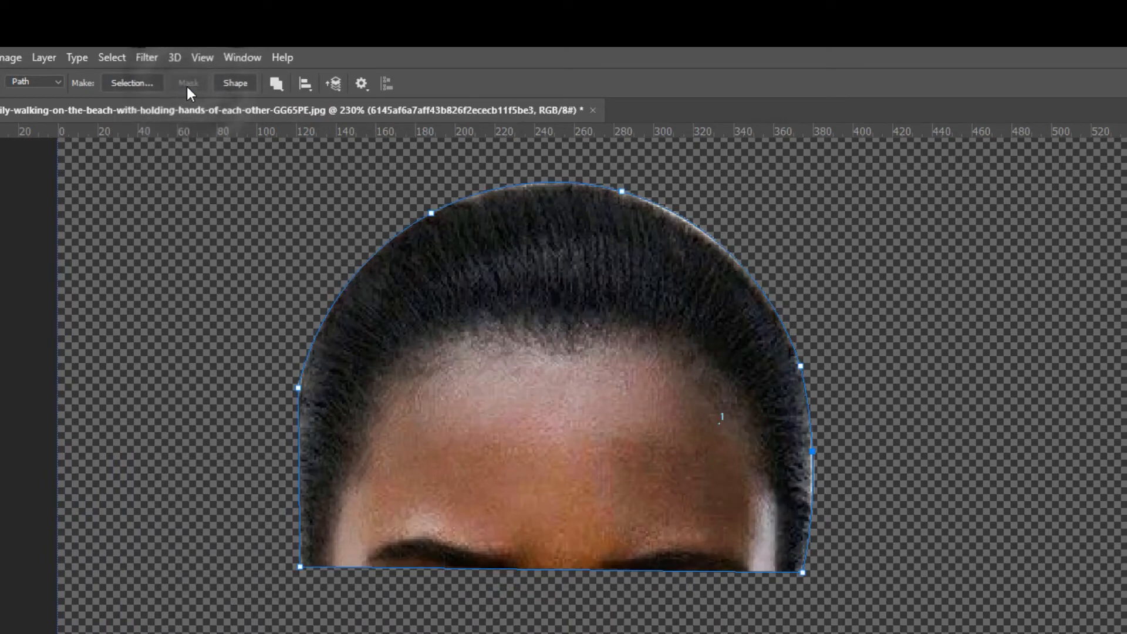
pyautogui.hotkey('ctrl', 'z')
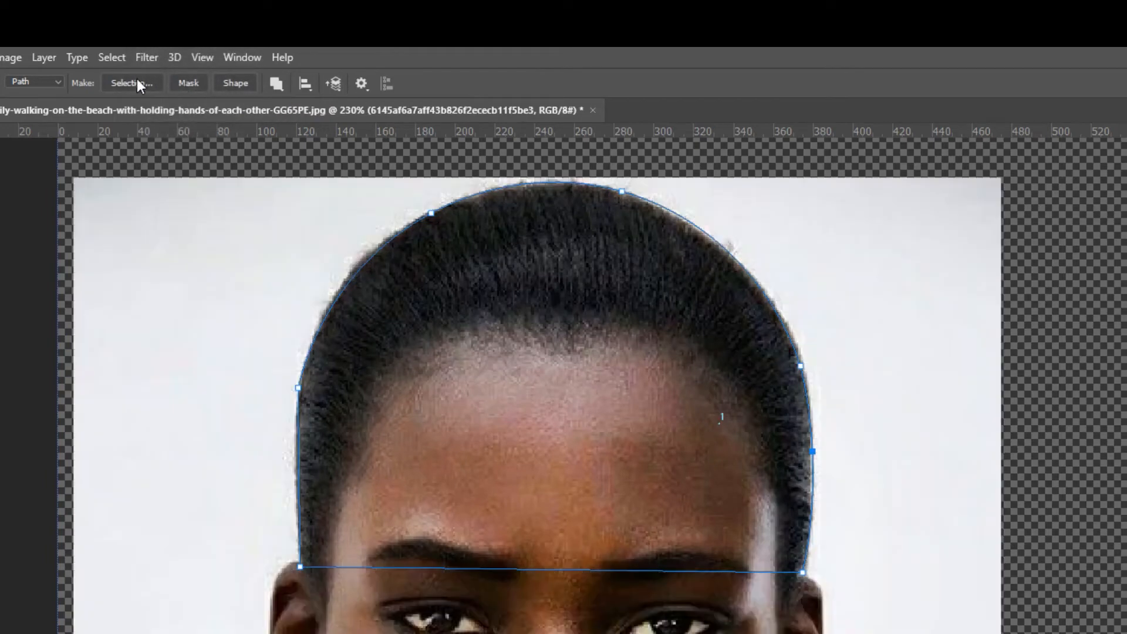
# Try making a new anti-aliased selection with a 0 px feather radius from the curved head path, and undo it
pyautogui.click(136, 82)
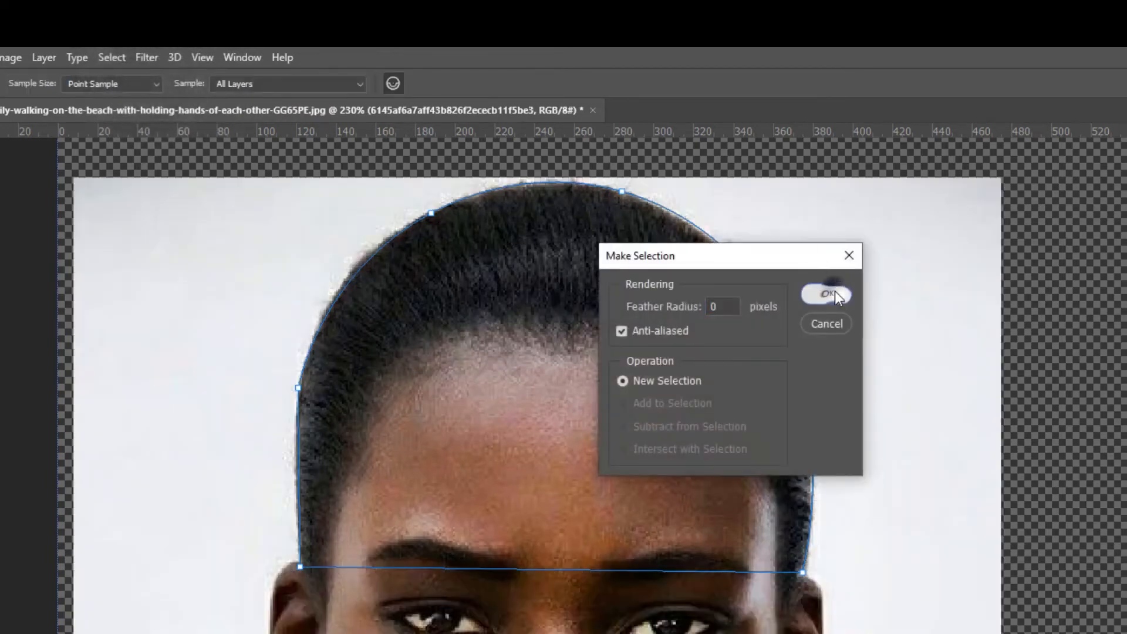
pyautogui.click(834, 291)
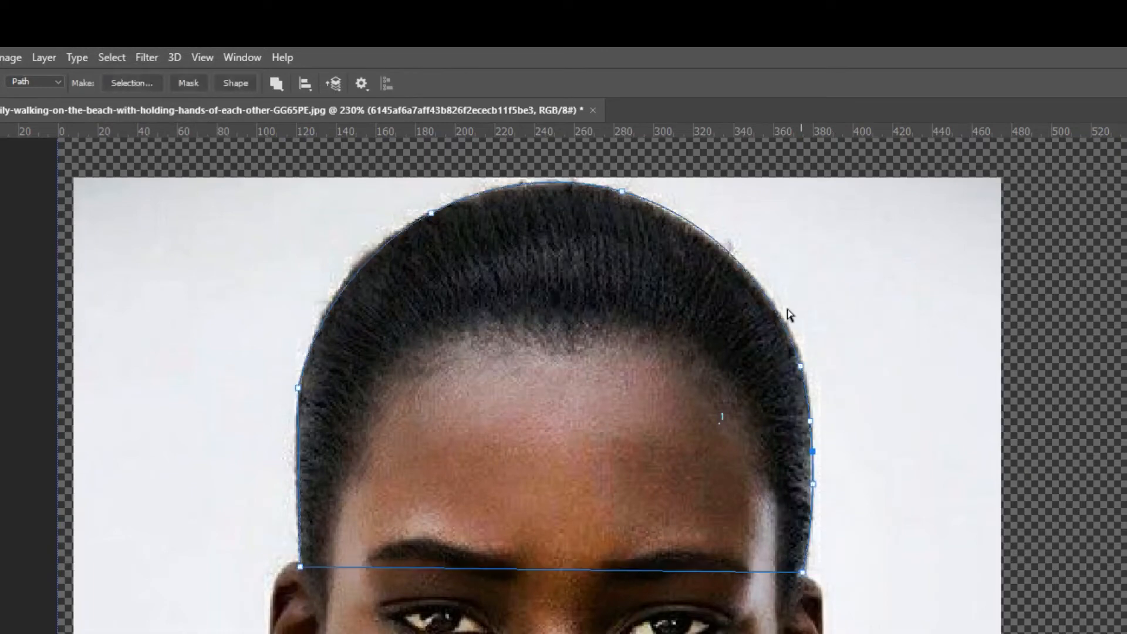
pyautogui.hotkey('ctrl', 'z')
# Undo all the Curvature Pen adjustments and the four-corner path around the face
pyautogui.hotkey('ctrl', 'z')
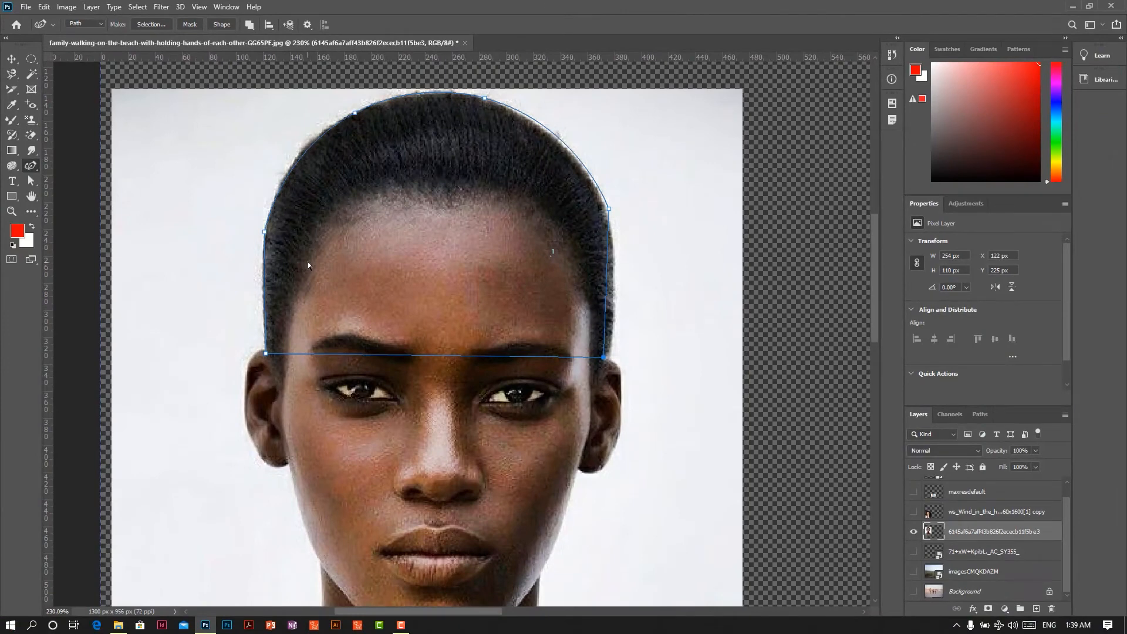
pyautogui.hotkey('ctrl', 'z')
pyautogui.hotkey('ctrl', 'z')
pyautogui.hotkey('ctrl', 'z')
pyautogui.hotkey('ctrl', 'z')
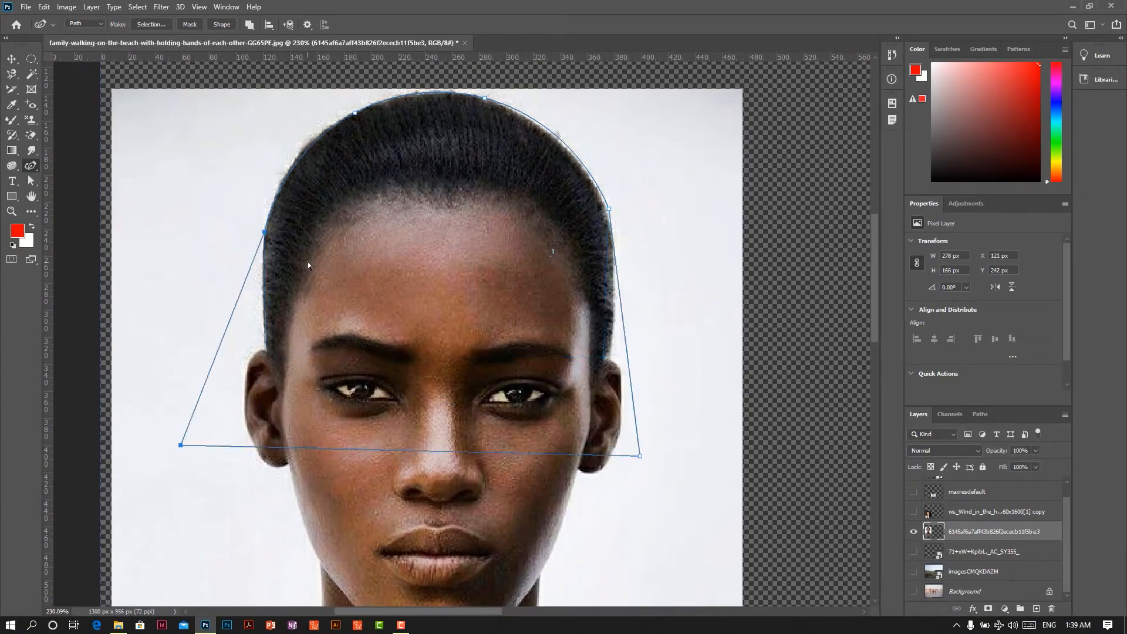
pyautogui.hotkey('ctrl', 'z')
pyautogui.hotkey('ctrl', 'z')
pyautogui.hotkey('ctrl', 'z')
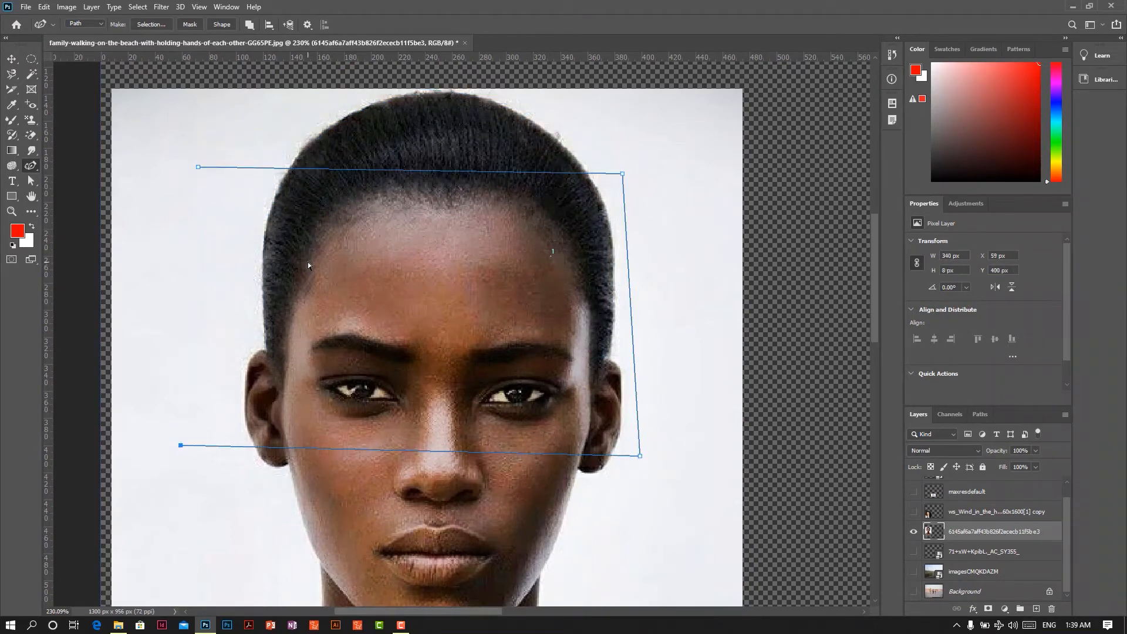
pyautogui.hotkey('ctrl', 'z')
pyautogui.hotkey('ctrl', 'z')
# Draw a red rectangle shape across the hair and forehead with the Rectangle tool
pyautogui.click(29, 167)
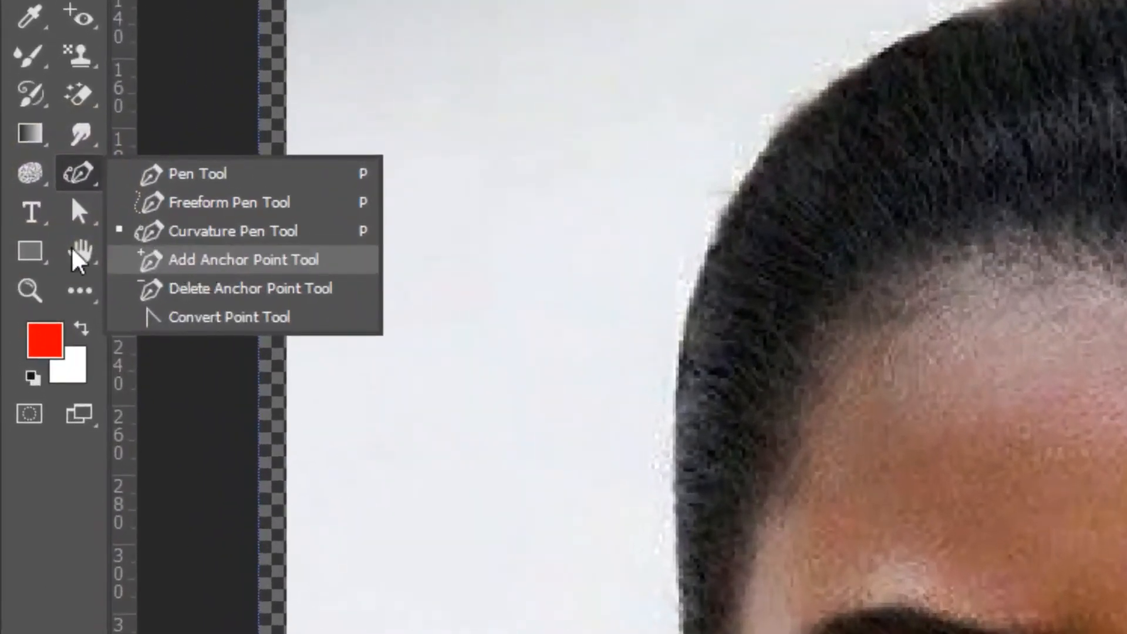
pyautogui.click(30, 252)
pyautogui.moveTo(432, 97); pyautogui.dragTo(1126, 633)
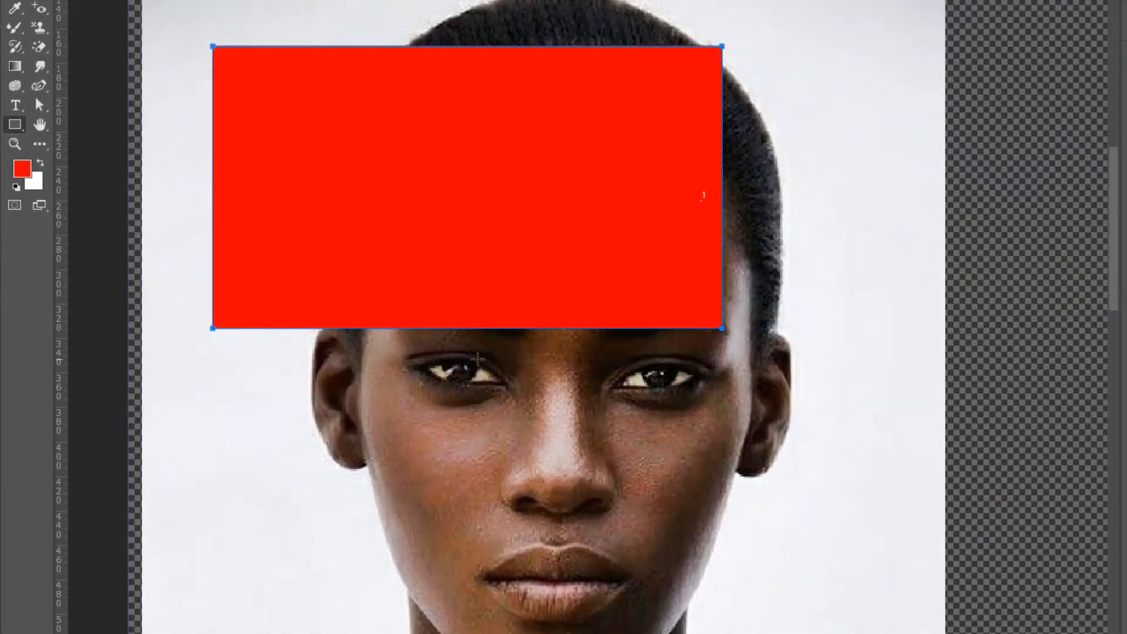
# Add anchor points on the rectangle's lower and right edges, pull the lower one down into a curve and swing the right one's handle outward
pyautogui.rightClick(39, 86)
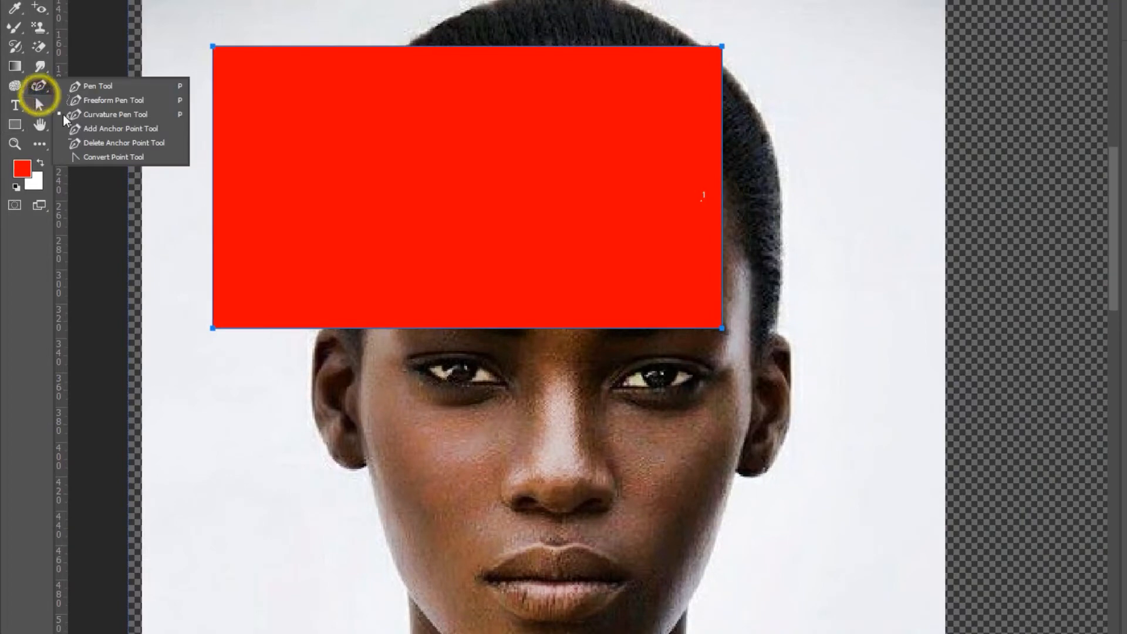
pyautogui.click(103, 129)
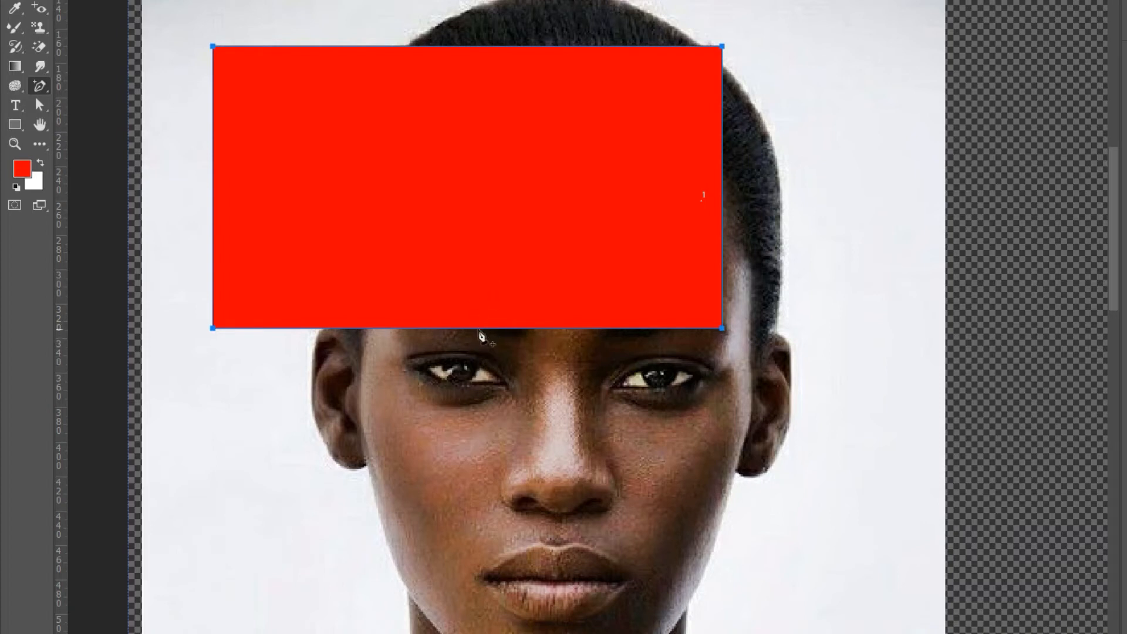
pyautogui.click(479, 328)
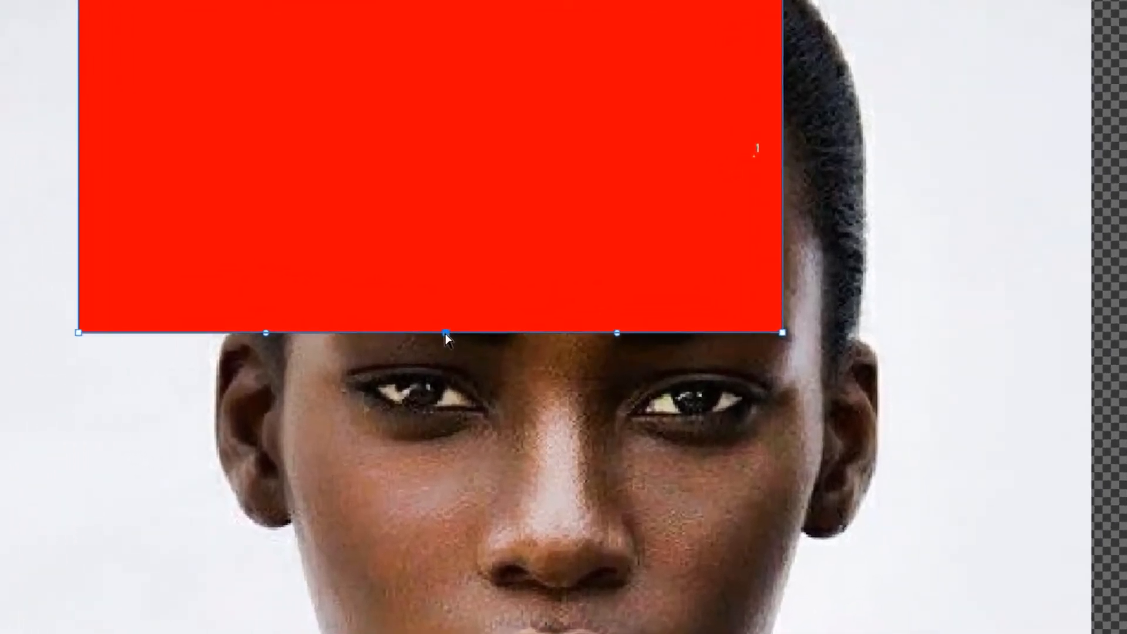
pyautogui.moveTo(479, 330); pyautogui.dragTo(482, 467)
pyautogui.moveTo(452, 517); pyautogui.dragTo(453, 521)
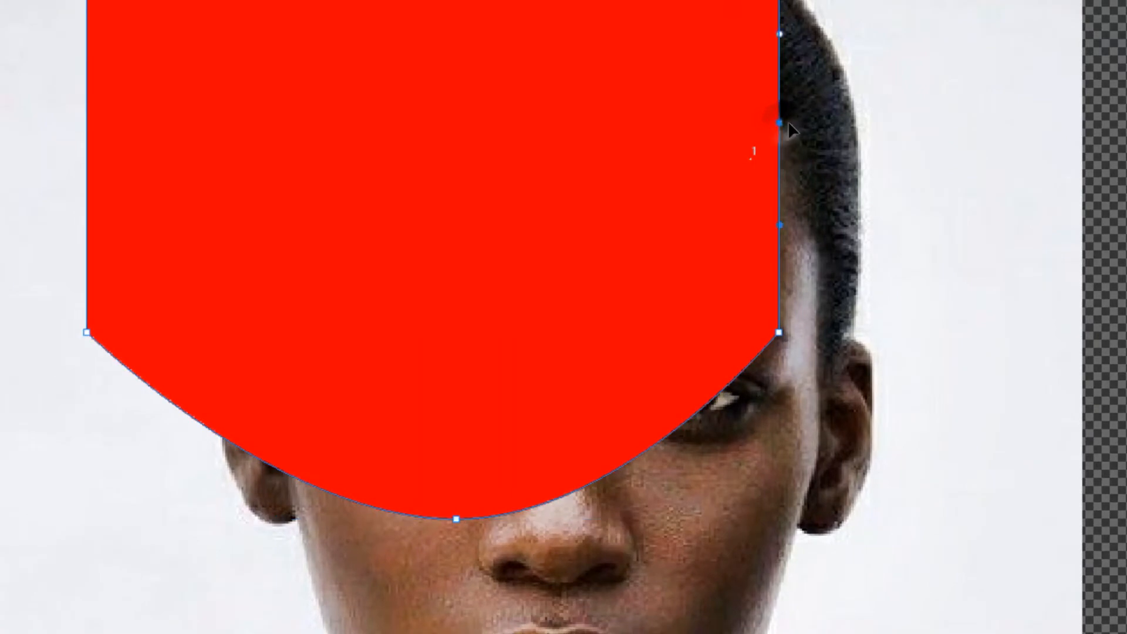
pyautogui.moveTo(780, 123); pyautogui.dragTo(1004, 214)
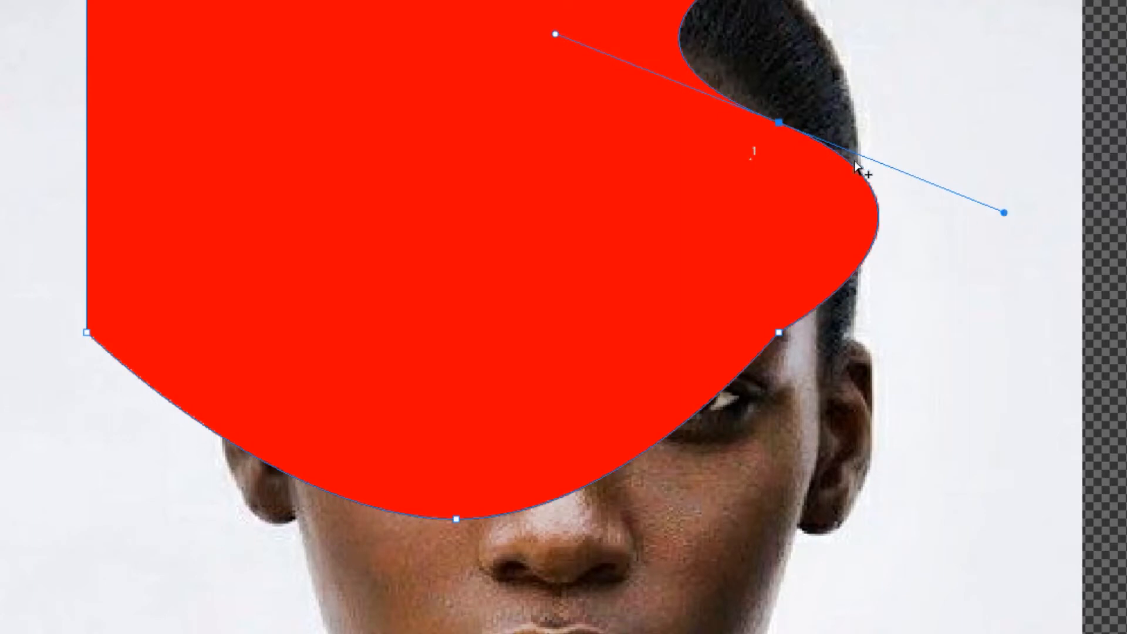
# Delete the corner anchor point where the red shape's two curved edges meet beside the right eye
pyautogui.click(876, 240)
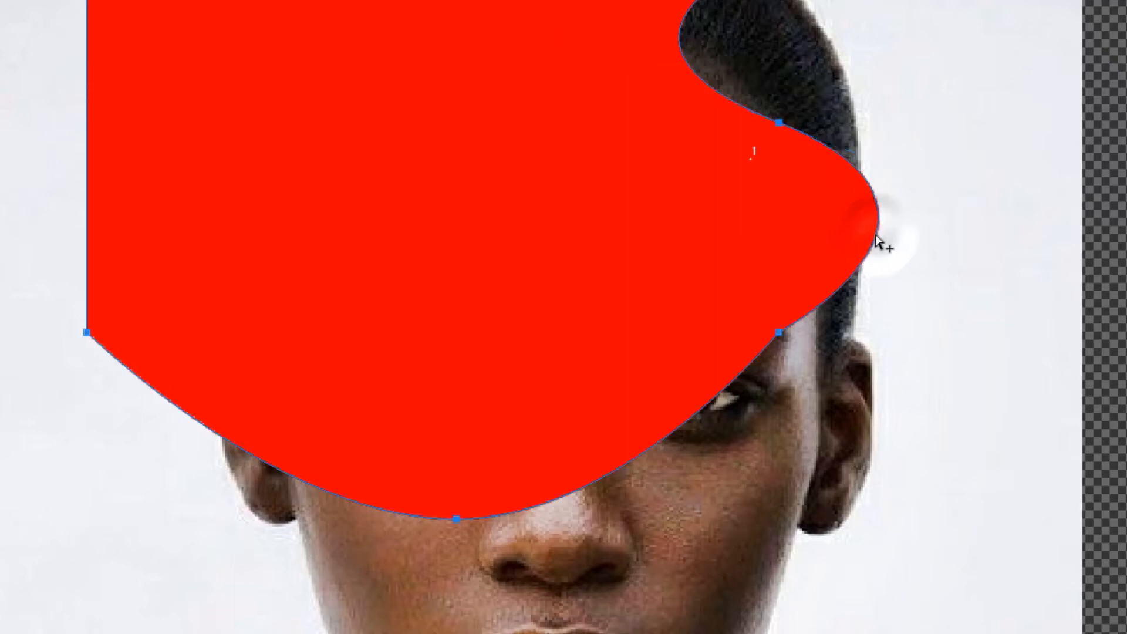
pyautogui.click(778, 333)
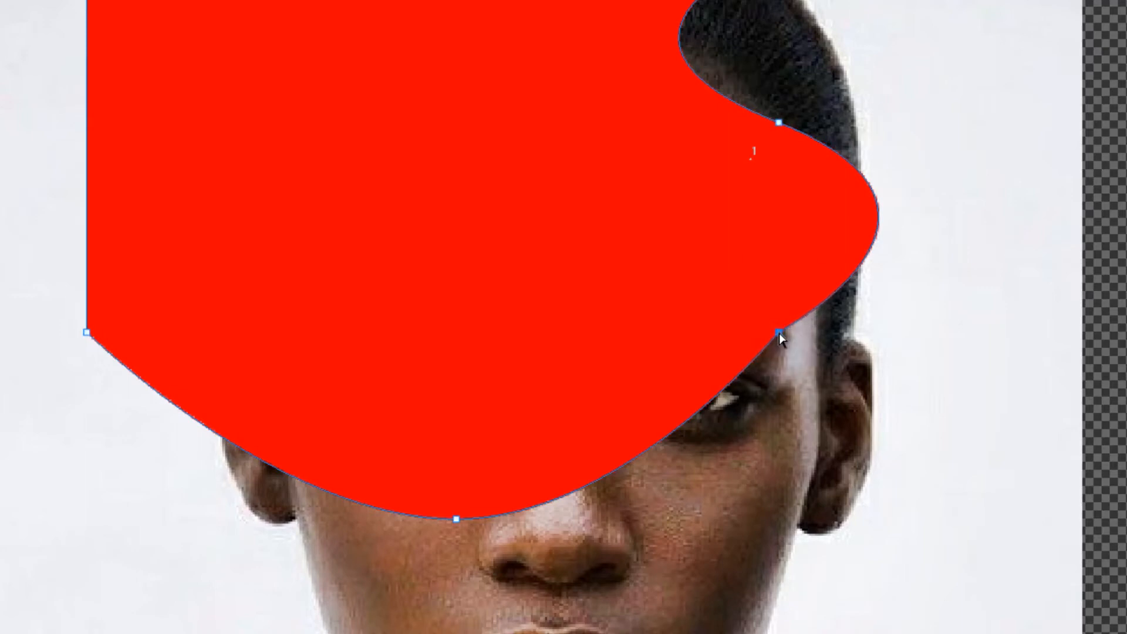
pyautogui.press('Delete')
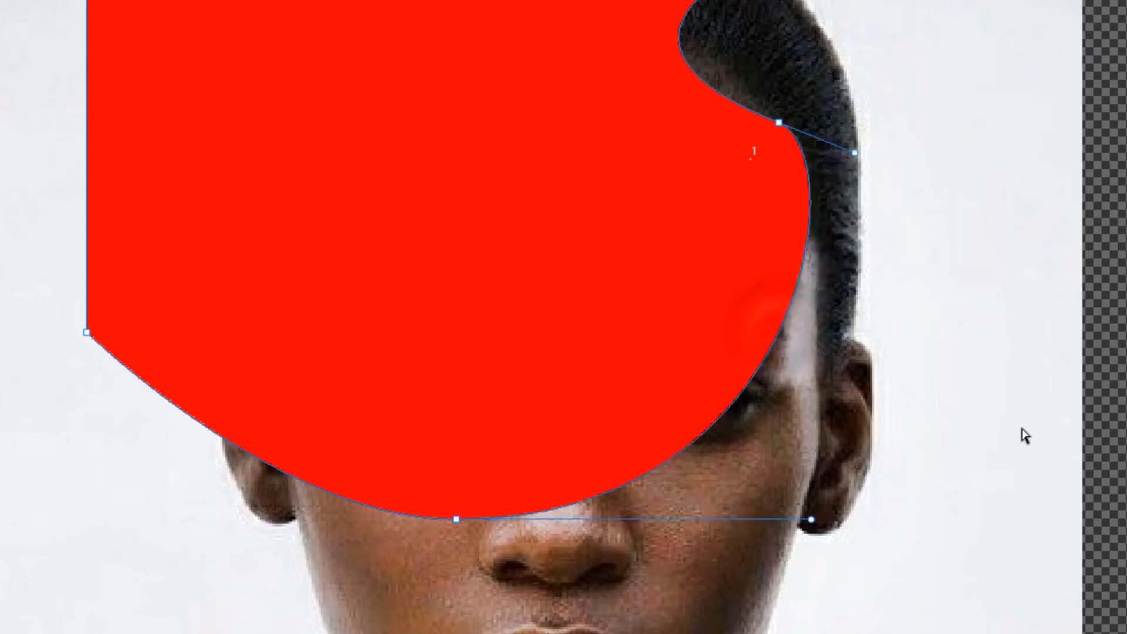
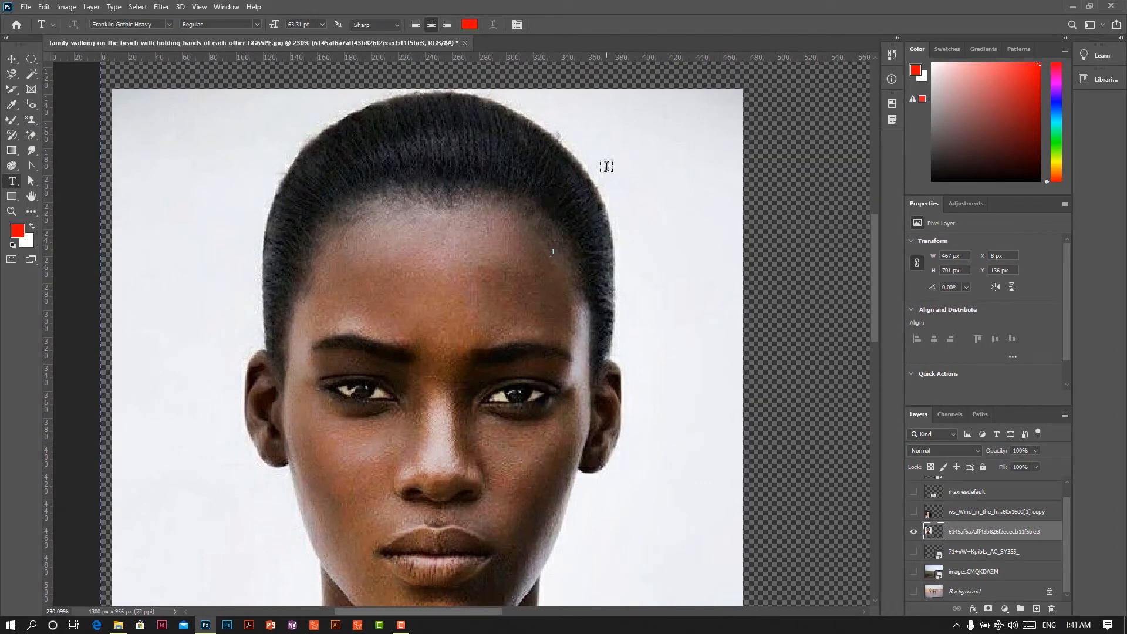
# Try adding a line of red 63.31 pt text "CVM,VNV,MN,X" across the hair, undo the typing and remove the text layer
pyautogui.click(615, 154)
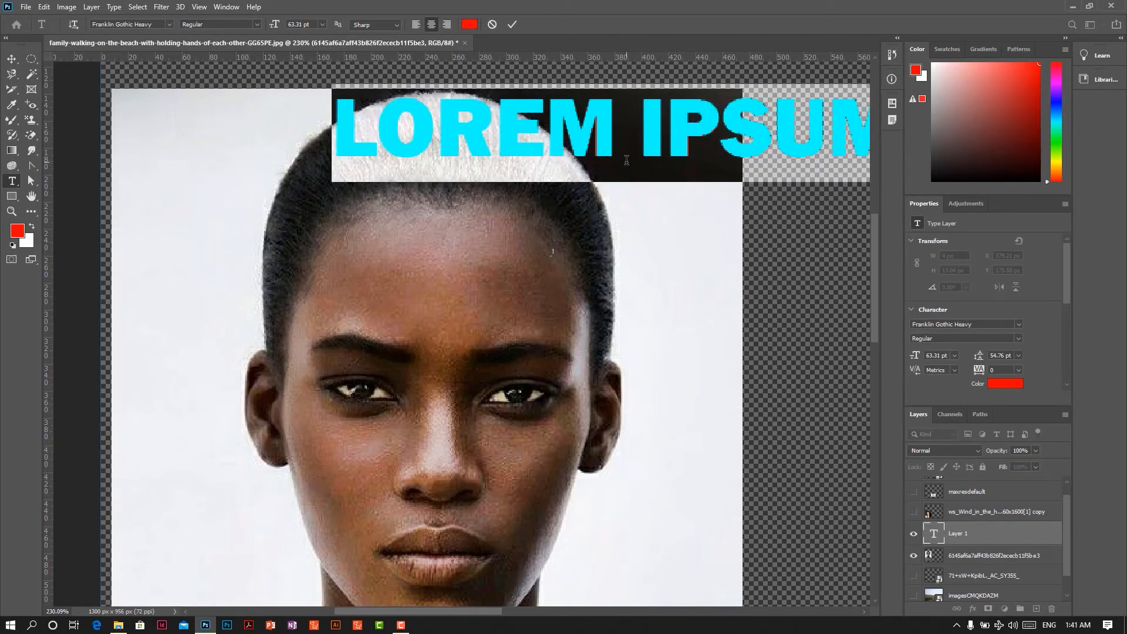
pyautogui.write('CVM,VNV,M')
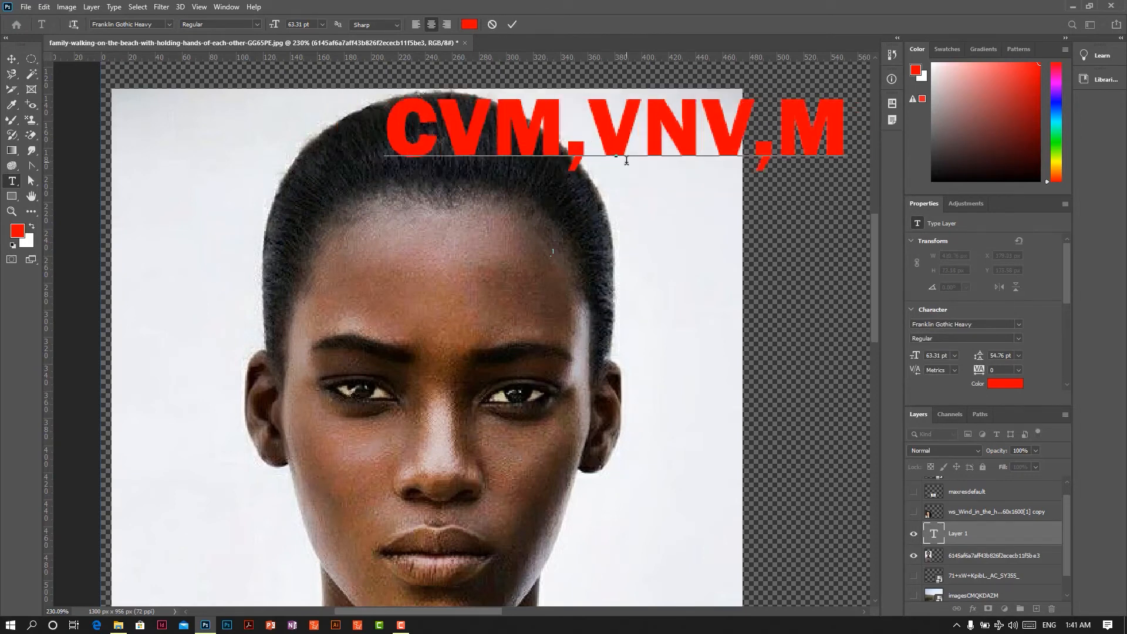
pyautogui.write('N,X')
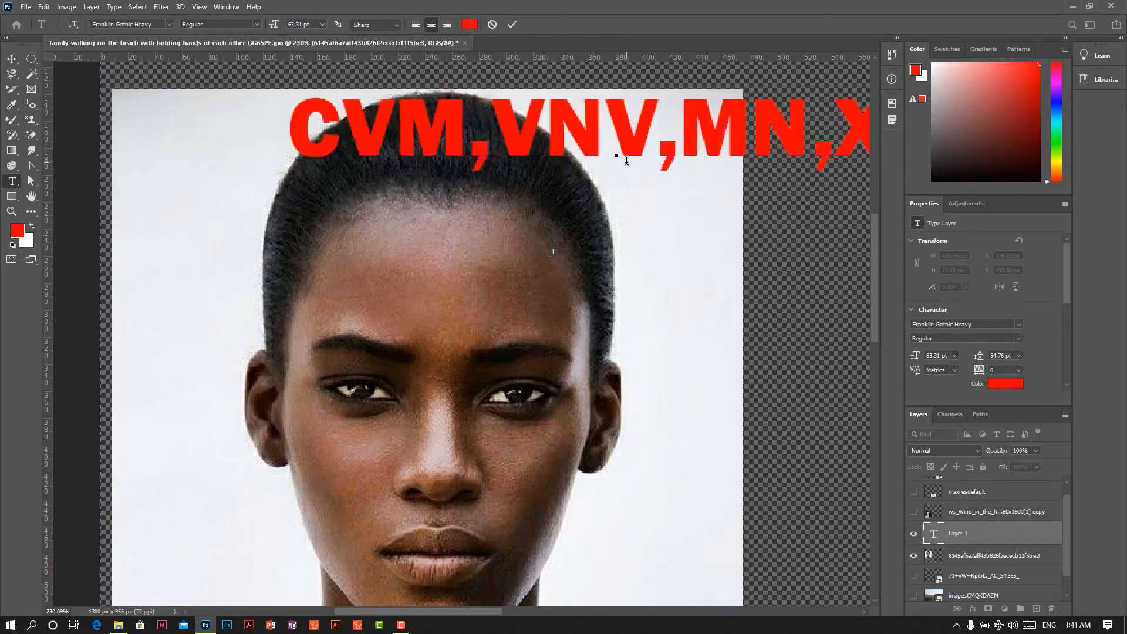
pyautogui.hotkey('ctrl', 'z')
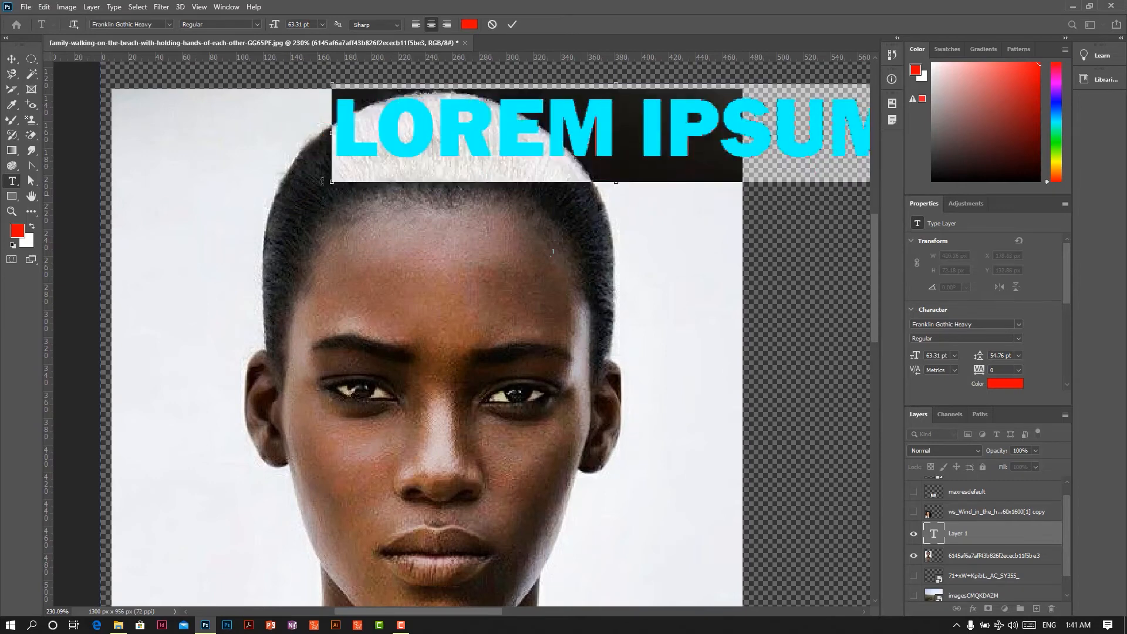
pyautogui.click(11, 60)
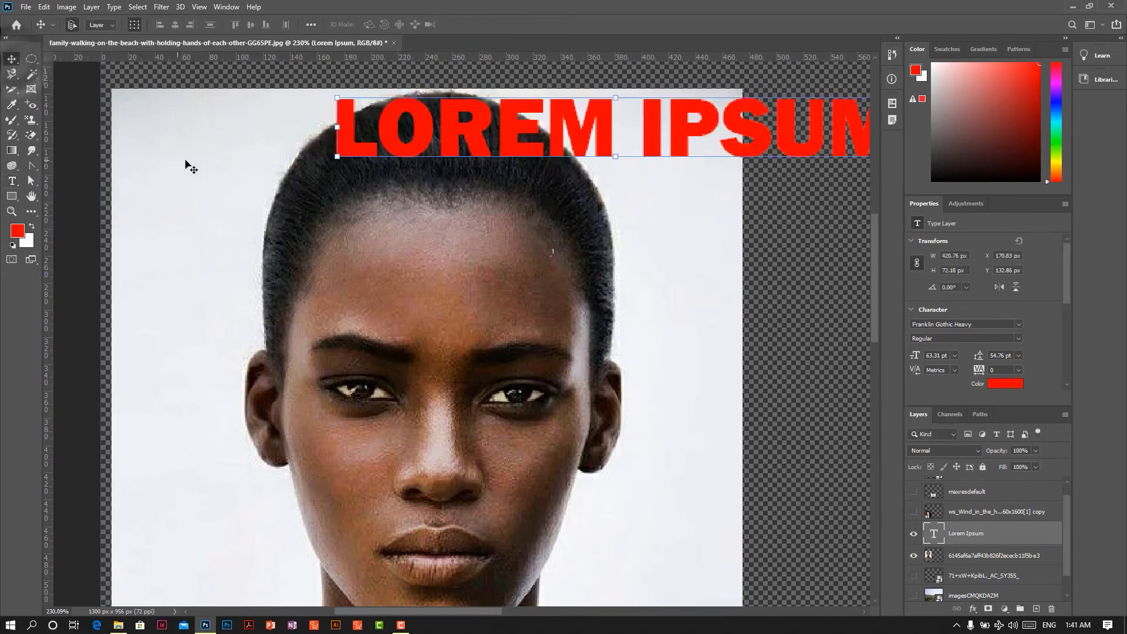
pyautogui.click(191, 179)
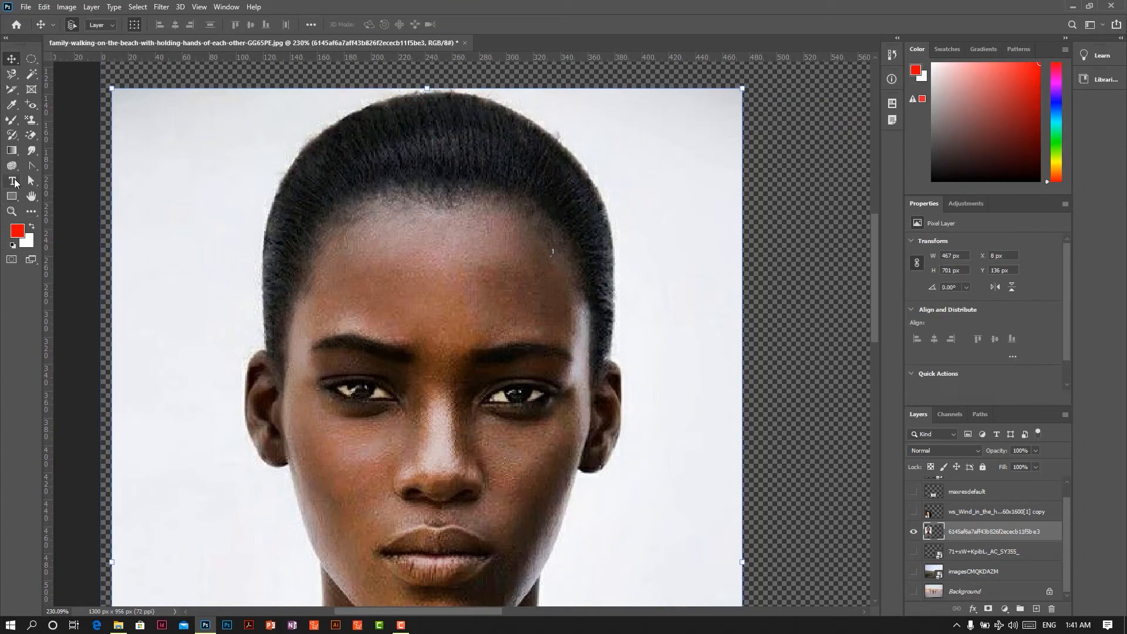
# Try drawing a wide paragraph text box over the hair with the filler text "DHFDFDJGHSDFJS", and cancel it
pyautogui.click(18, 182)
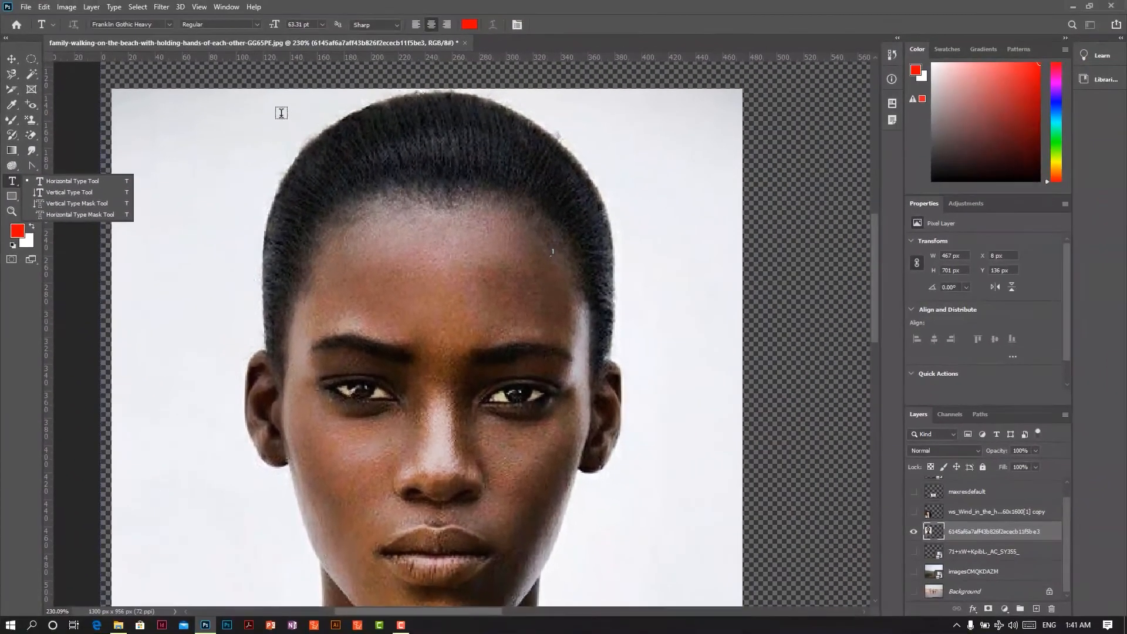
pyautogui.moveTo(271, 100); pyautogui.dragTo(692, 292)
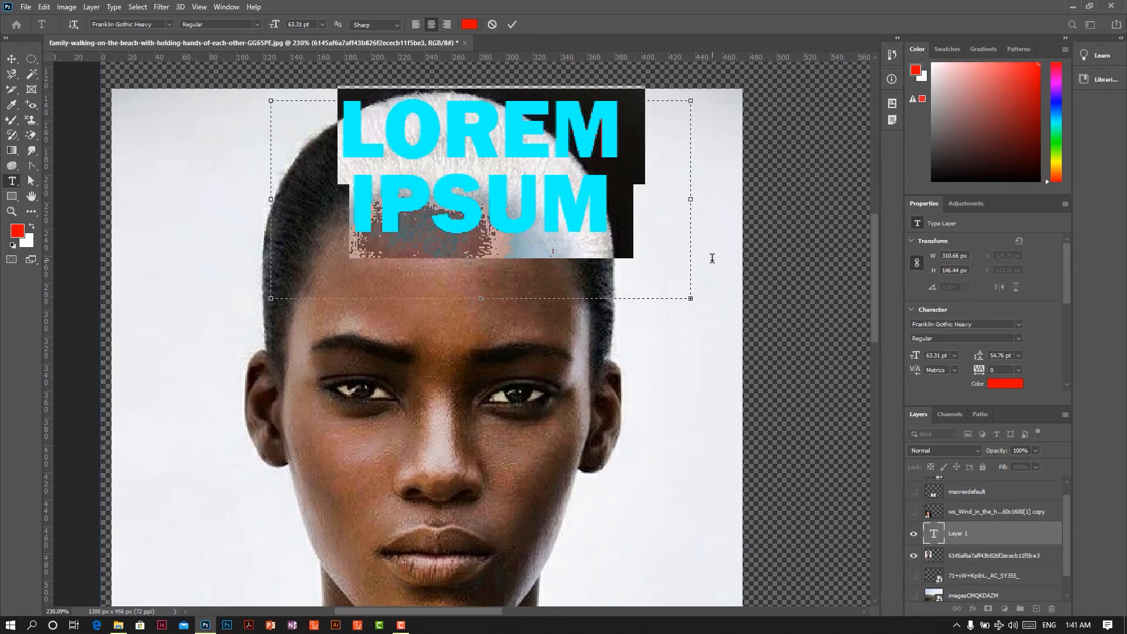
pyautogui.write('DHFDFD-JGHSD')
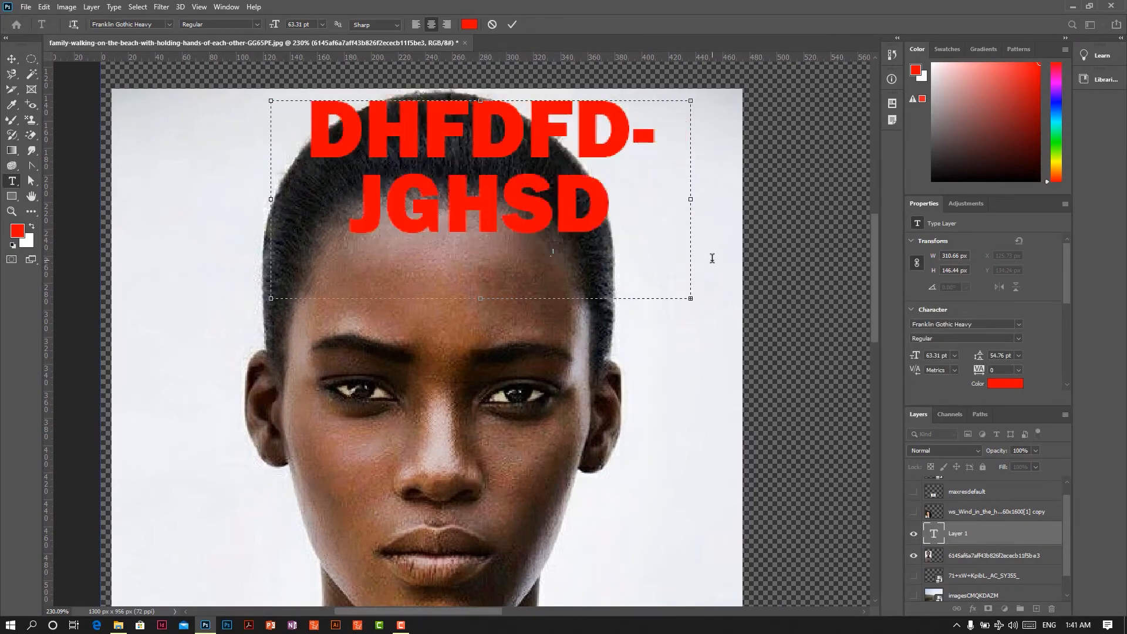
pyautogui.write('FJS-')
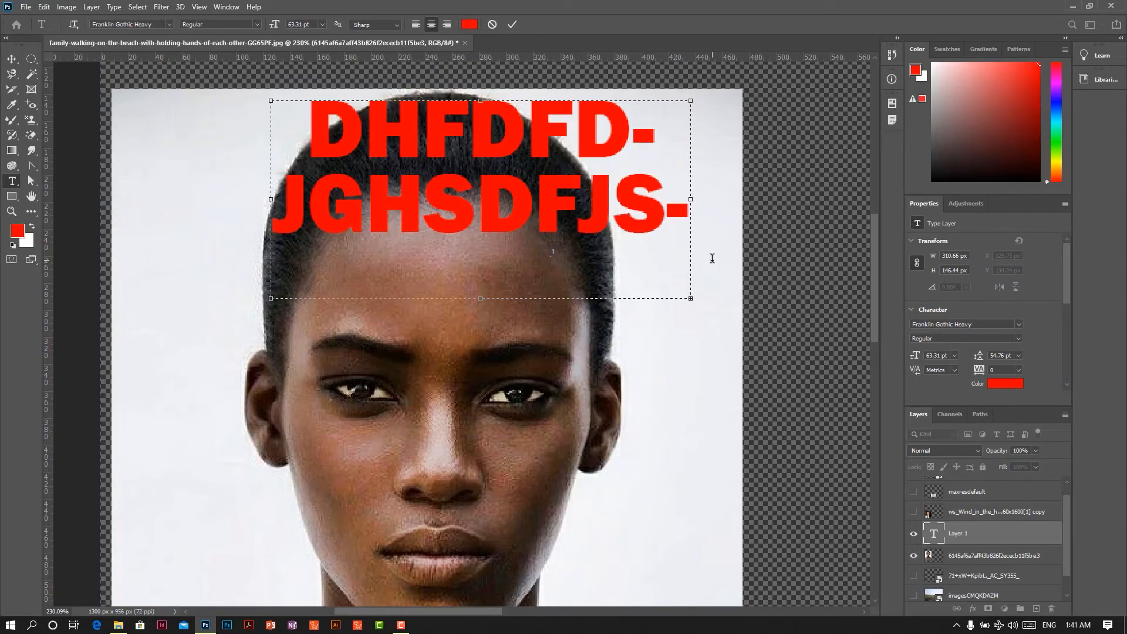
pyautogui.click(493, 25)
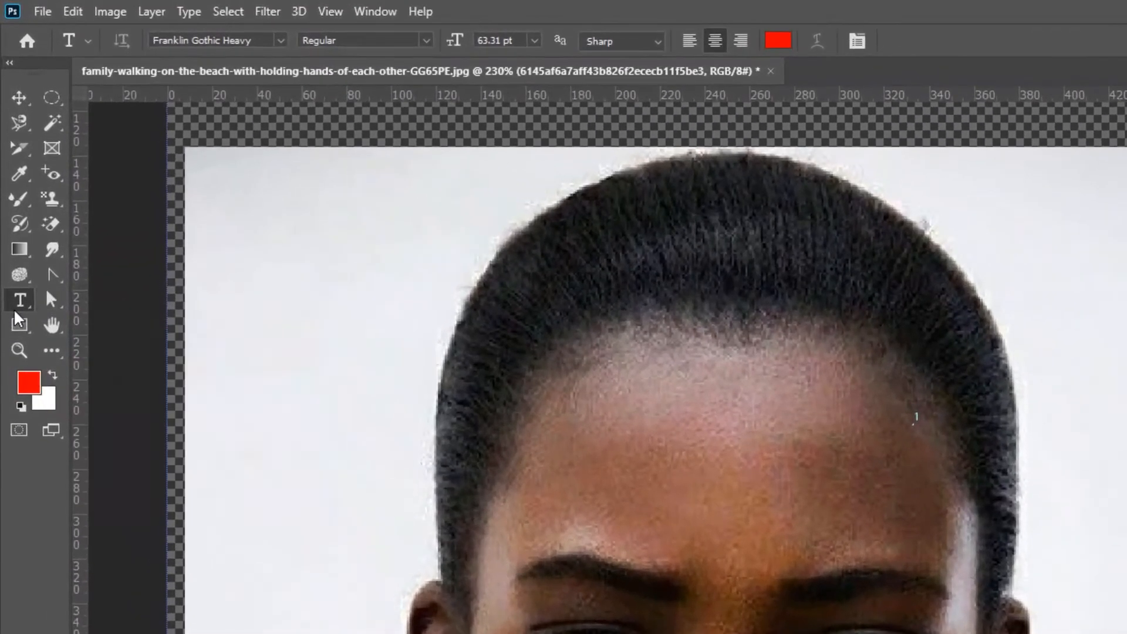
# Draw a red circle beside the head and add the text "dfsdjfjhgf" along its outline with the Horizontal Type tool
pyautogui.click(11, 182)
pyautogui.click(19, 302)
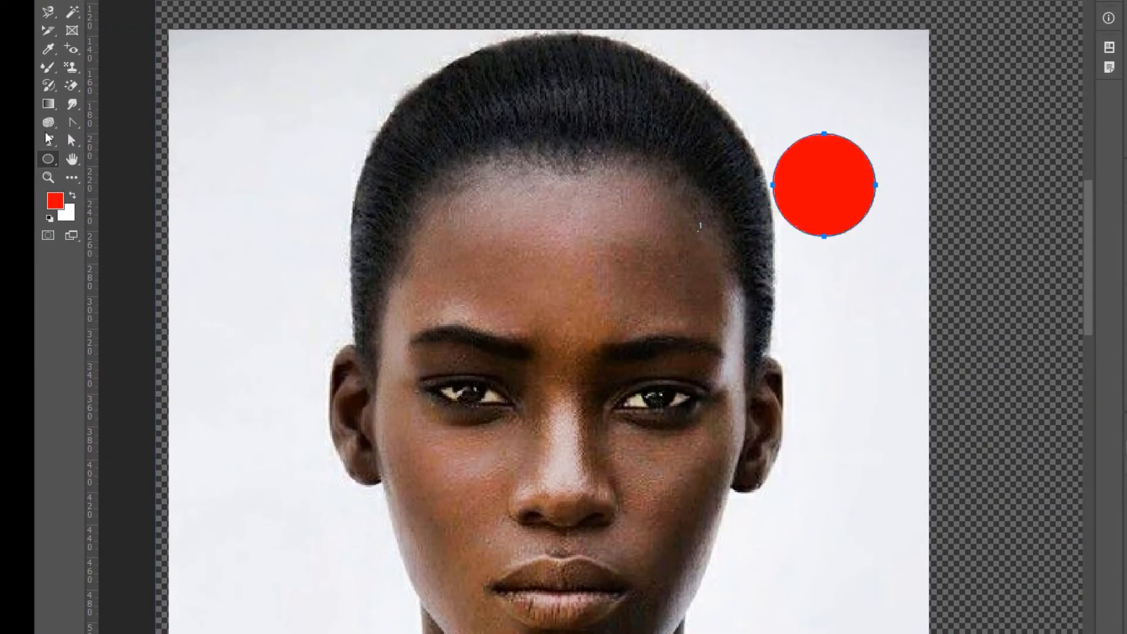
pyautogui.press('t')
pyautogui.click(822, 131)
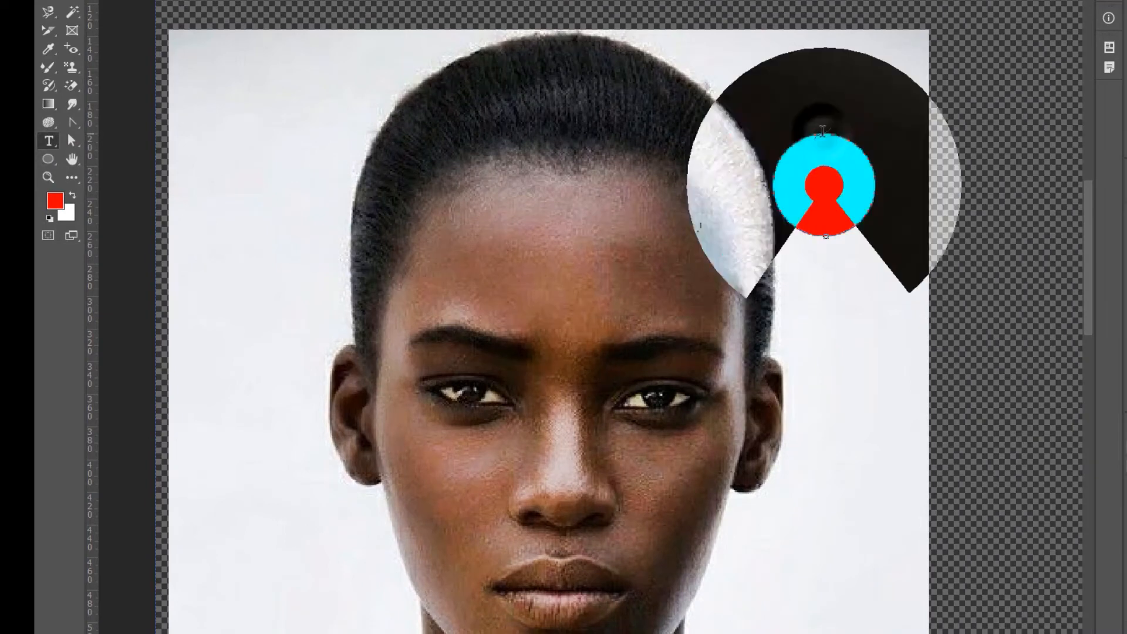
pyautogui.write('dfsdj')
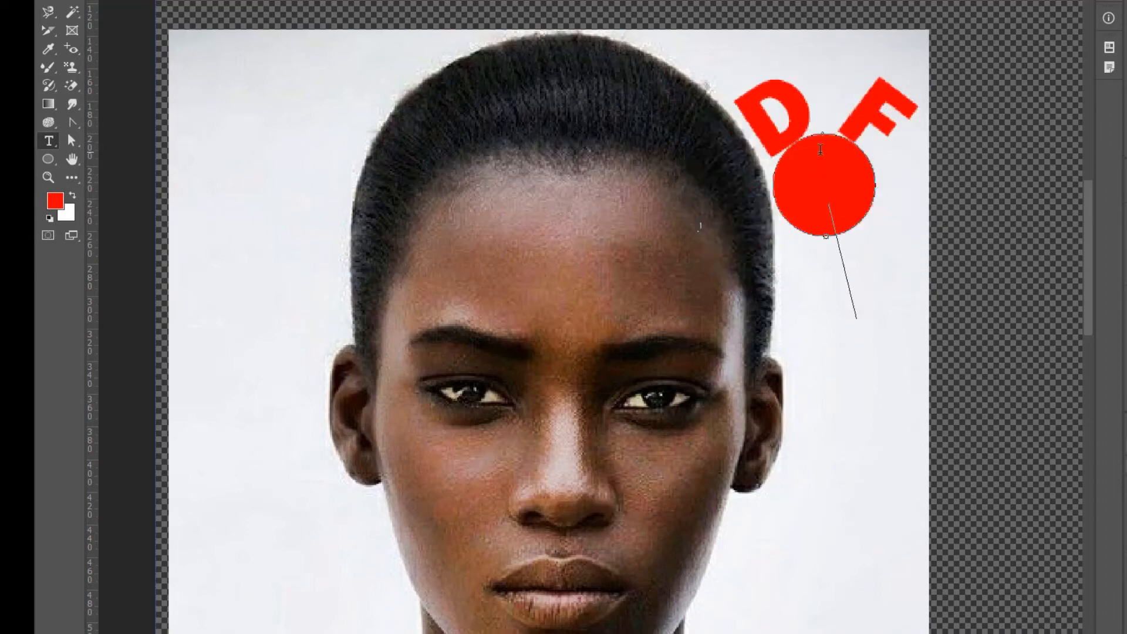
# Select all of the text on the circle and set its font size to 17.31 pt
pyautogui.hotkey('ctrl', 'a')
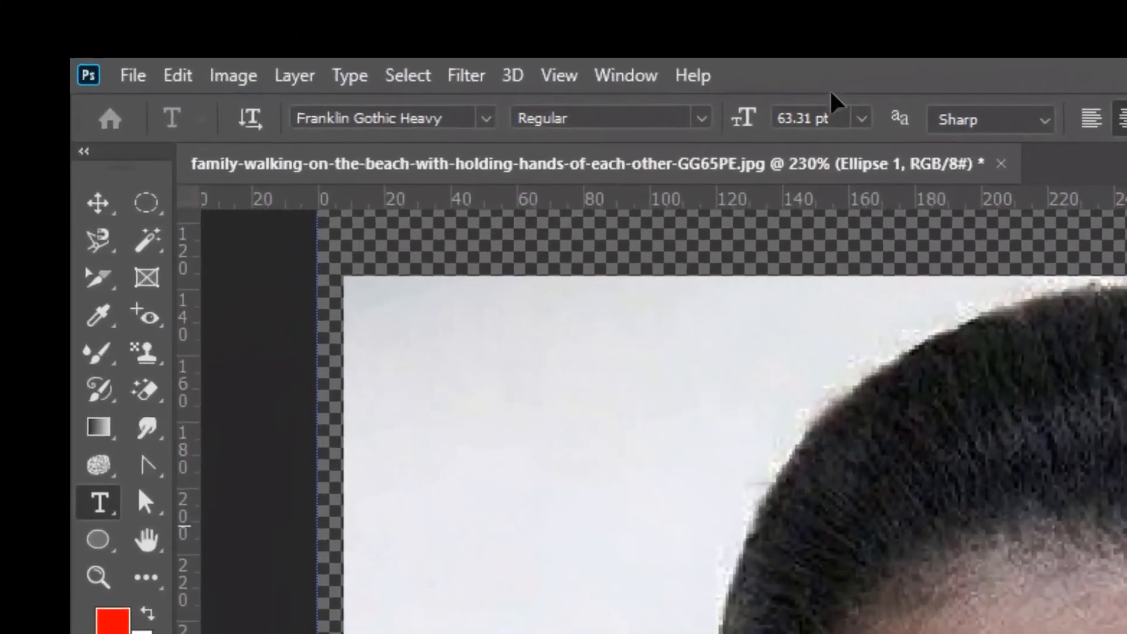
pyautogui.moveTo(745, 125); pyautogui.dragTo(688, 115)
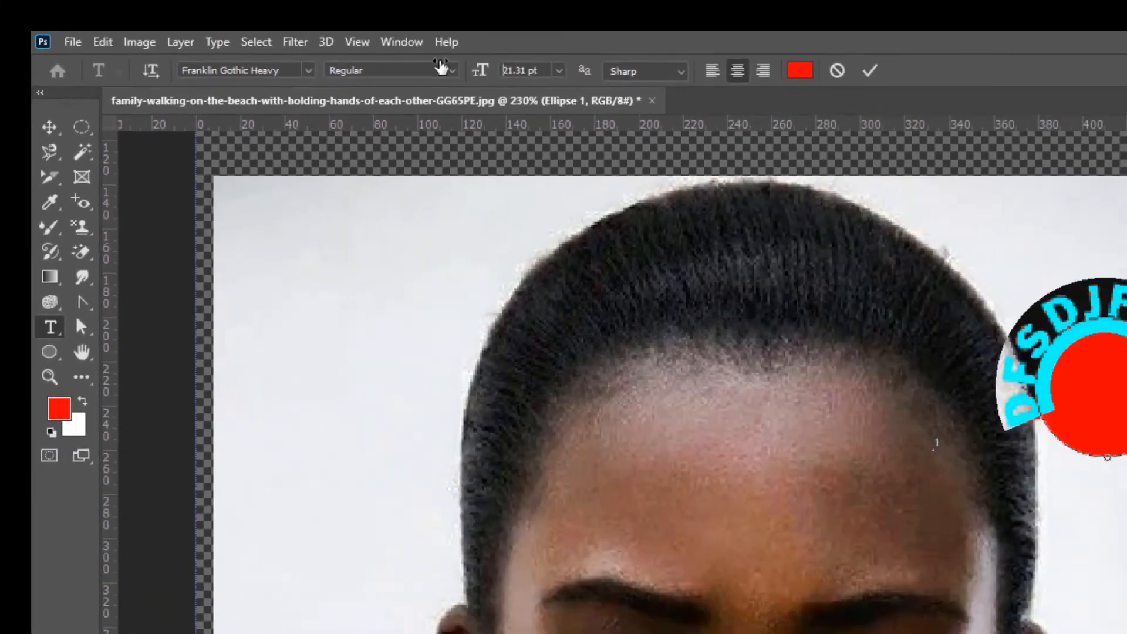
pyautogui.moveTo(440, 67); pyautogui.dragTo(437, 66)
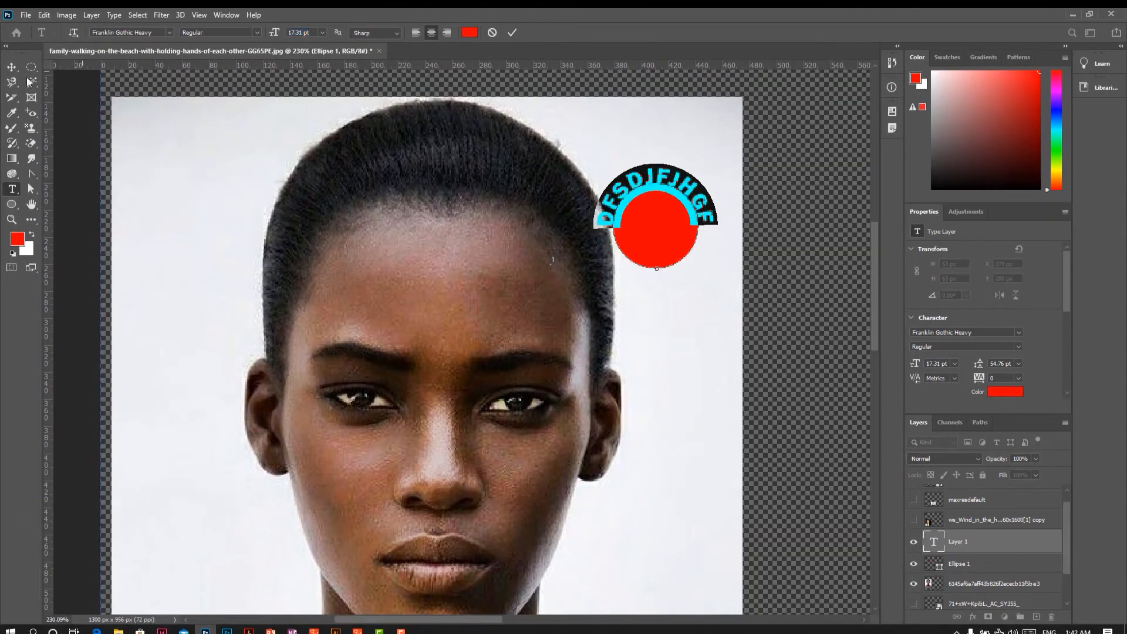
# Commit the curved text and delete both its layer and the red circle with the Move tool
pyautogui.click(12, 66)
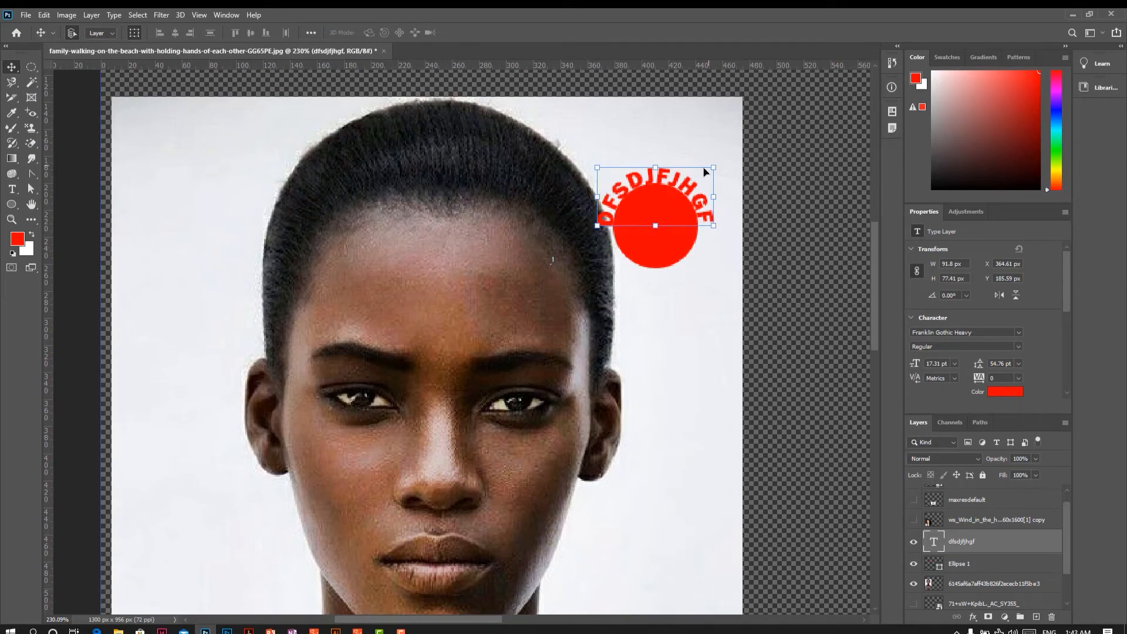
pyautogui.press('Delete')
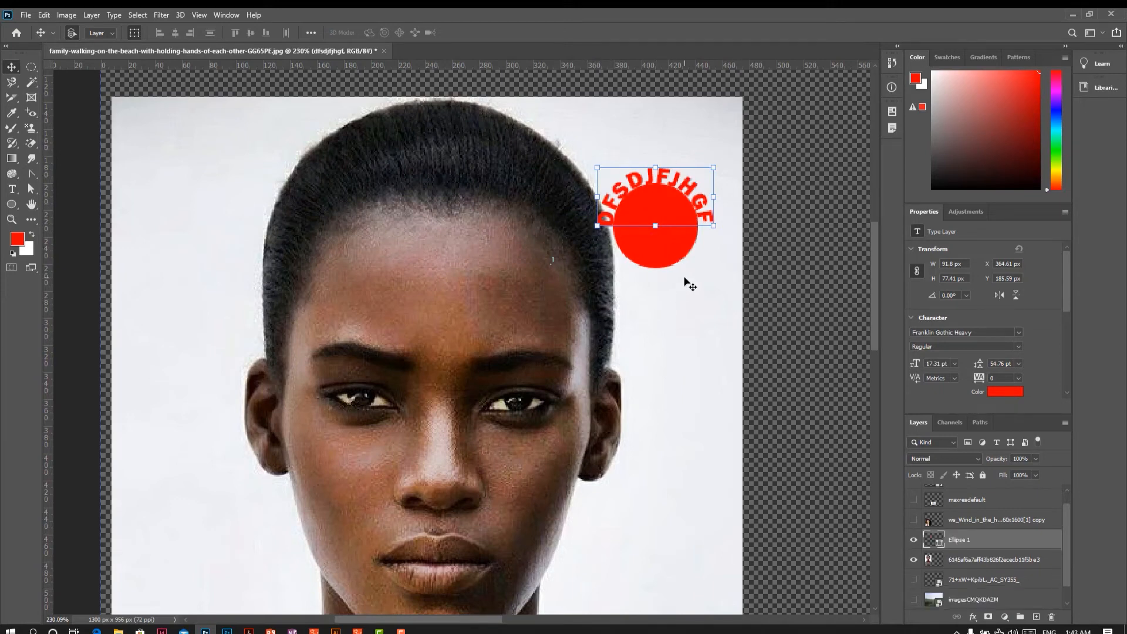
pyautogui.press('Delete')
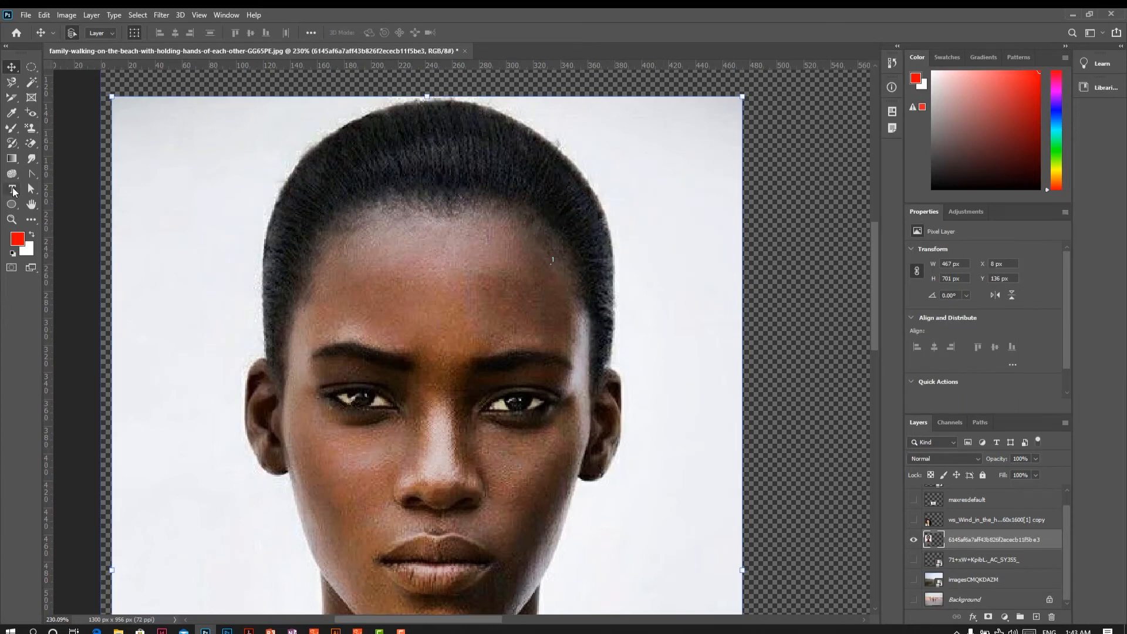
# Try drawing a narrow paragraph text box about 42 px wide and 153 px high beside the head, and cancel it
pyautogui.click(12, 189)
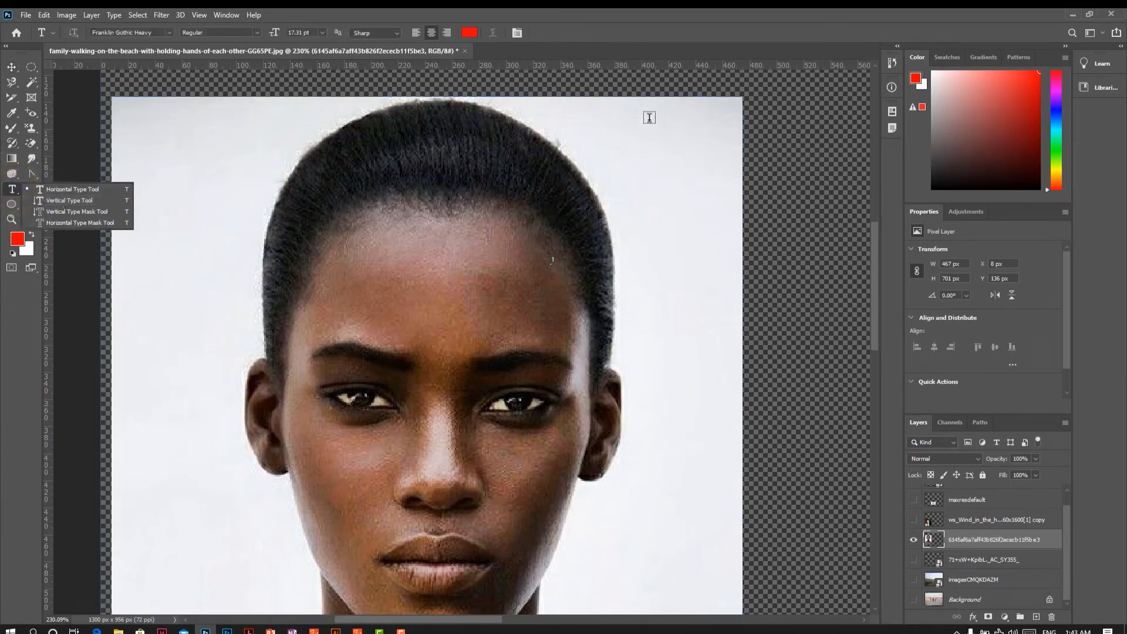
pyautogui.click(654, 139)
pyautogui.moveTo(657, 140); pyautogui.dragTo(718, 351)
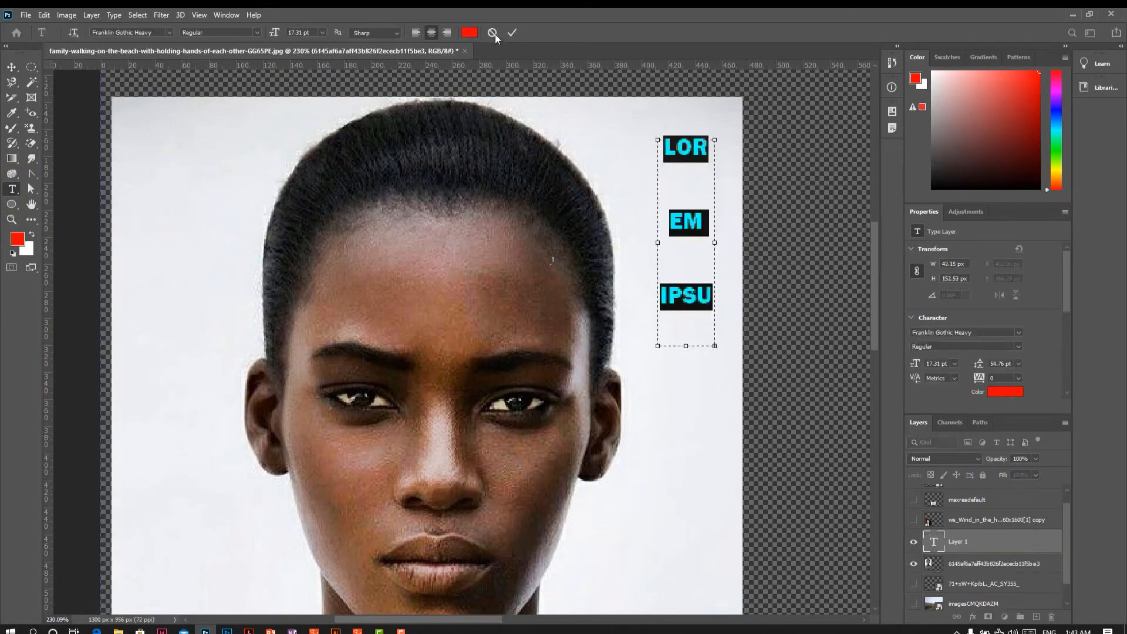
pyautogui.click(492, 33)
# Try adding vertical text "skdghsdhhjsjhdsf" beside the head with the Vertical Type tool, and delete it
pyautogui.rightClick(11, 188)
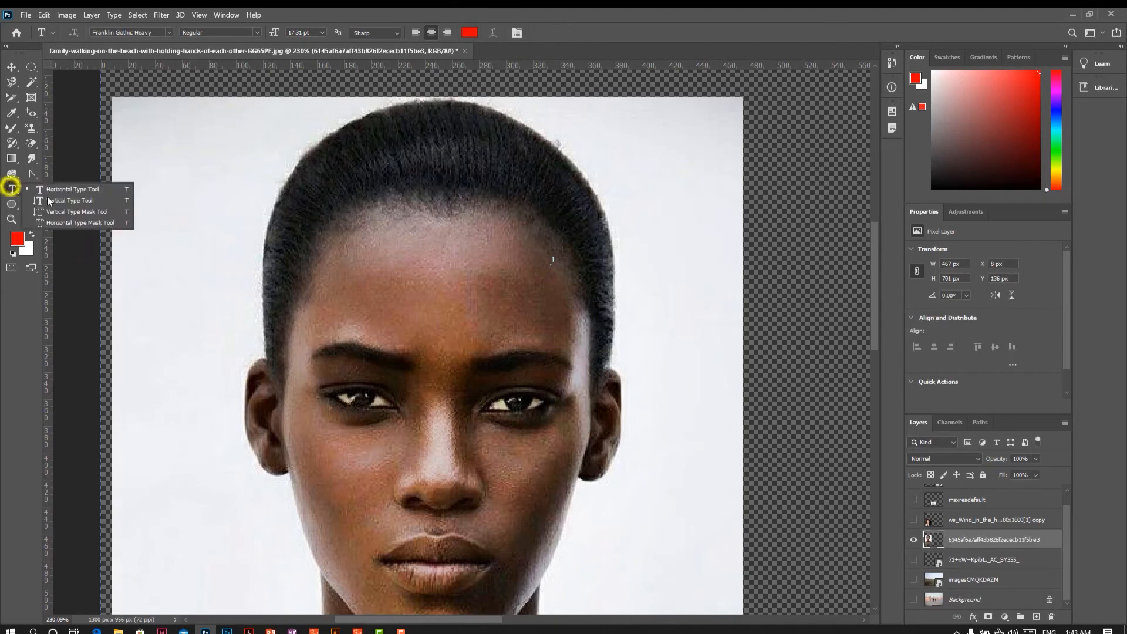
pyautogui.click(70, 200)
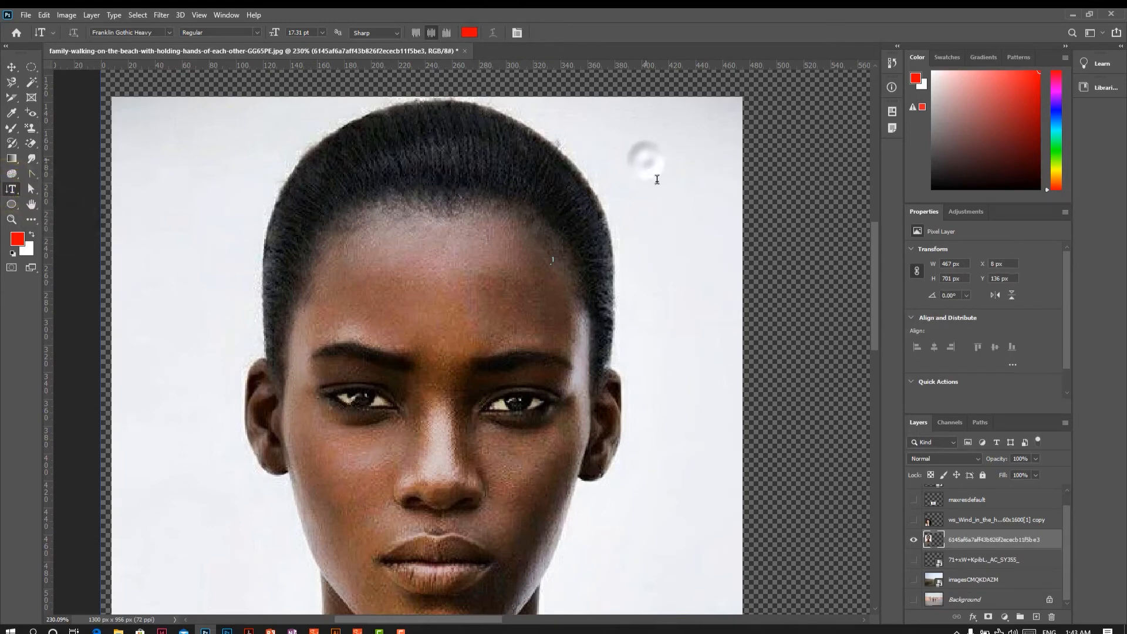
pyautogui.click(657, 180)
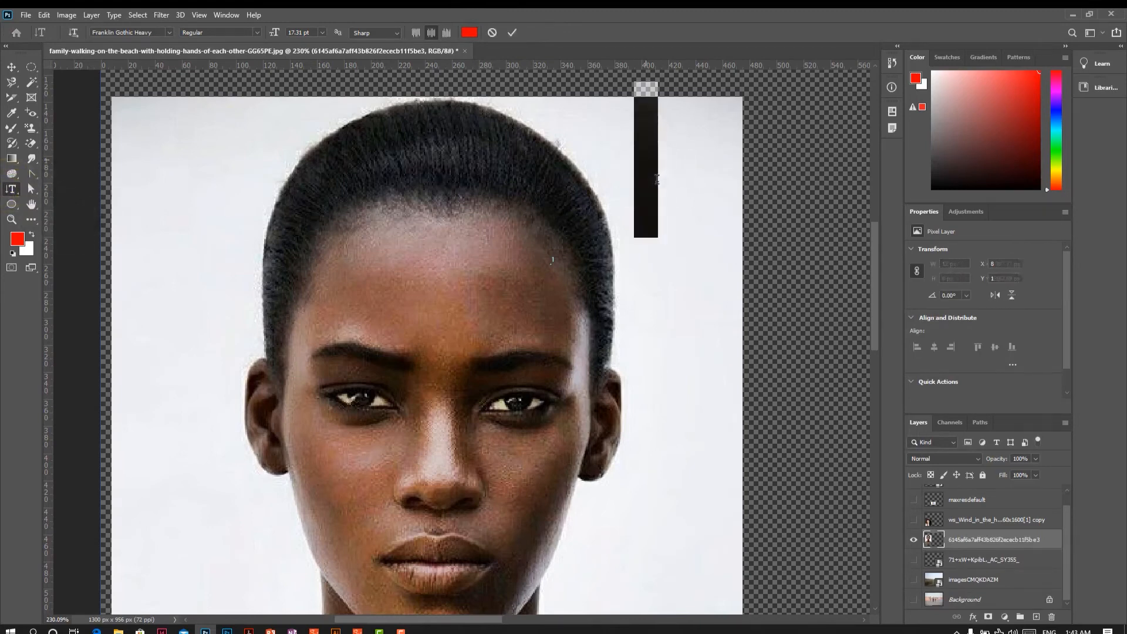
pyautogui.press('BackSpace')
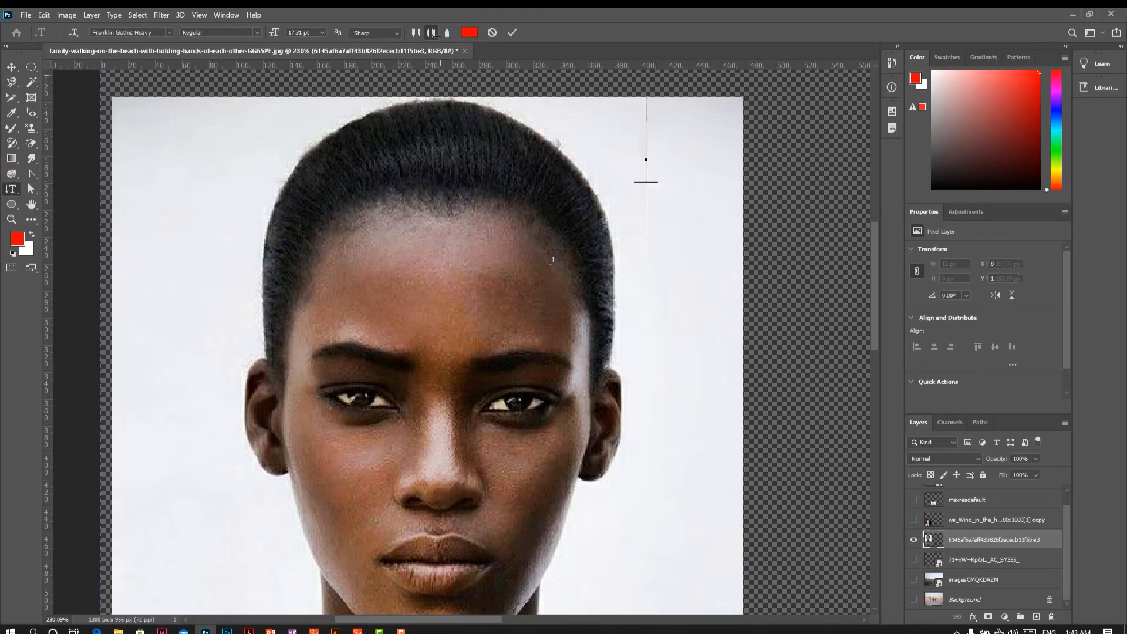
pyautogui.write('skdghsdhhjsjhdsf')
pyautogui.click(512, 33)
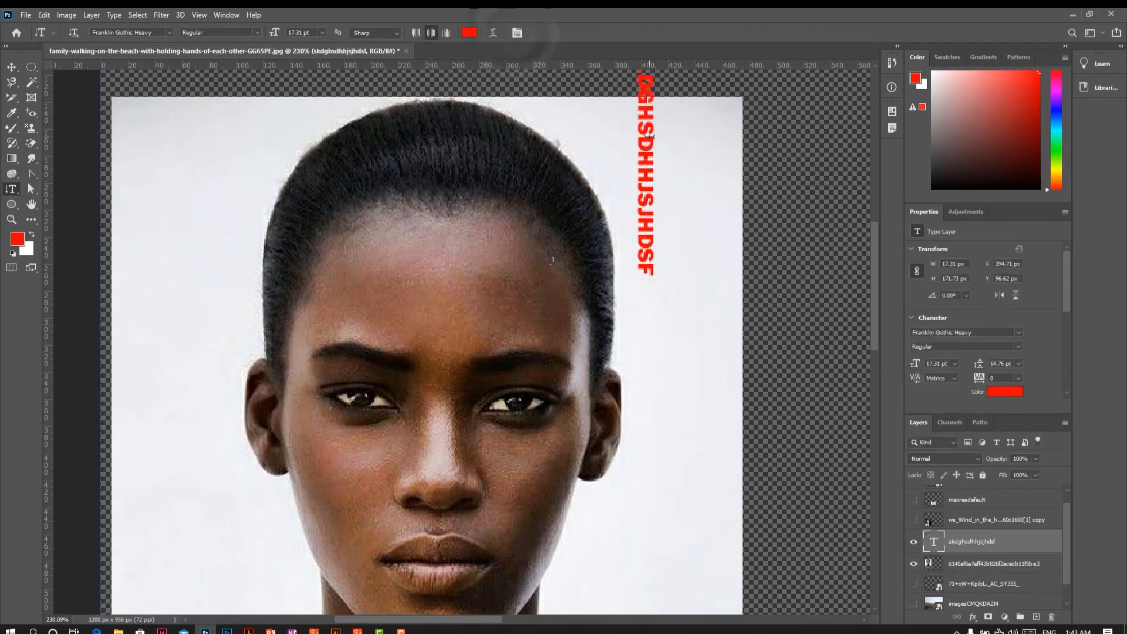
pyautogui.click(12, 66)
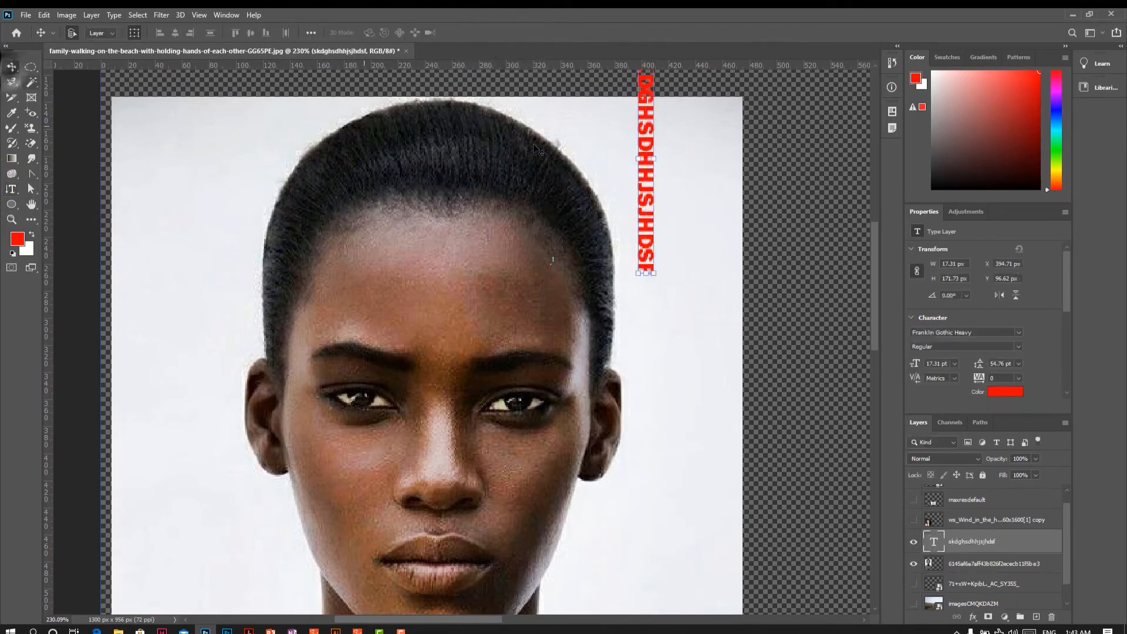
pyautogui.press('Delete')
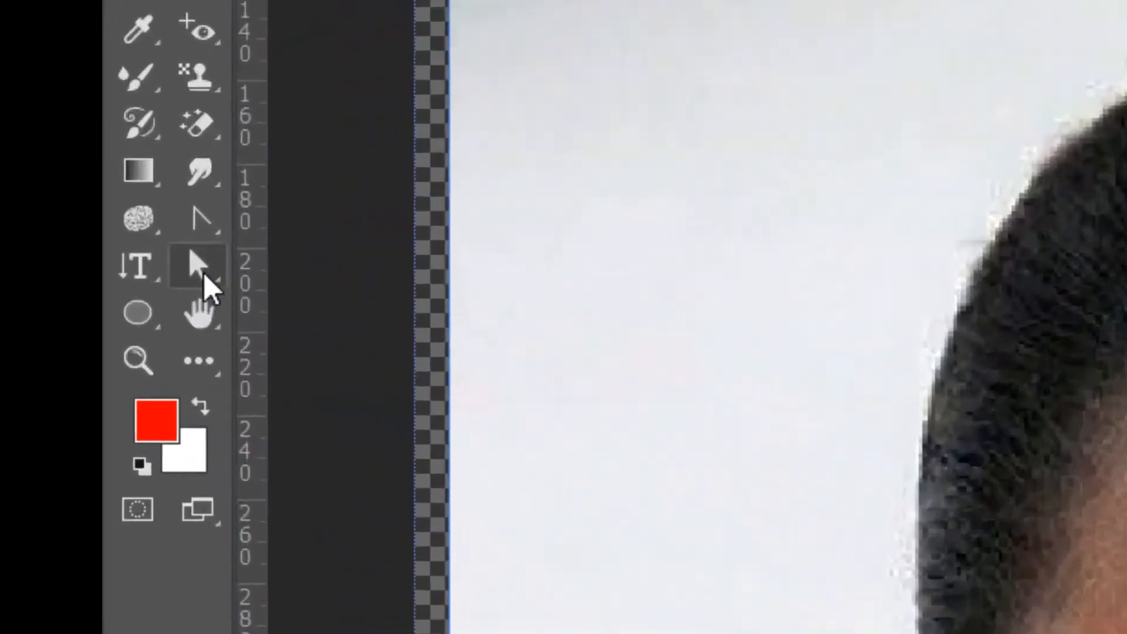
# Draw a red rectangle over the hair and forehead on the portrait's left side with the Rectangle tool
pyautogui.click(32, 190)
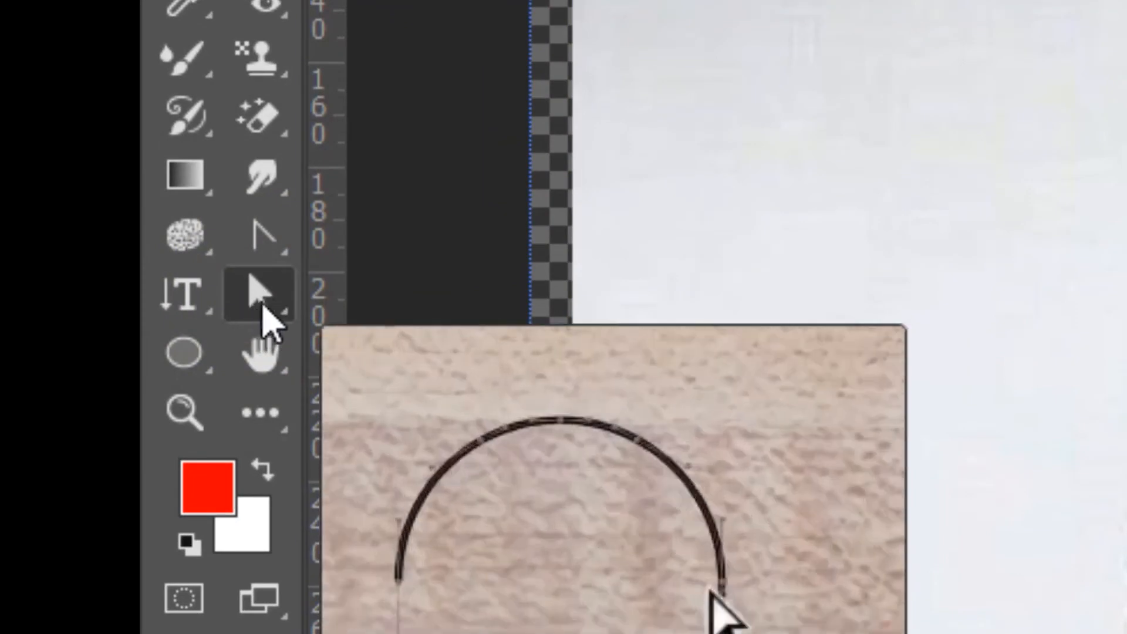
pyautogui.rightClick(263, 304)
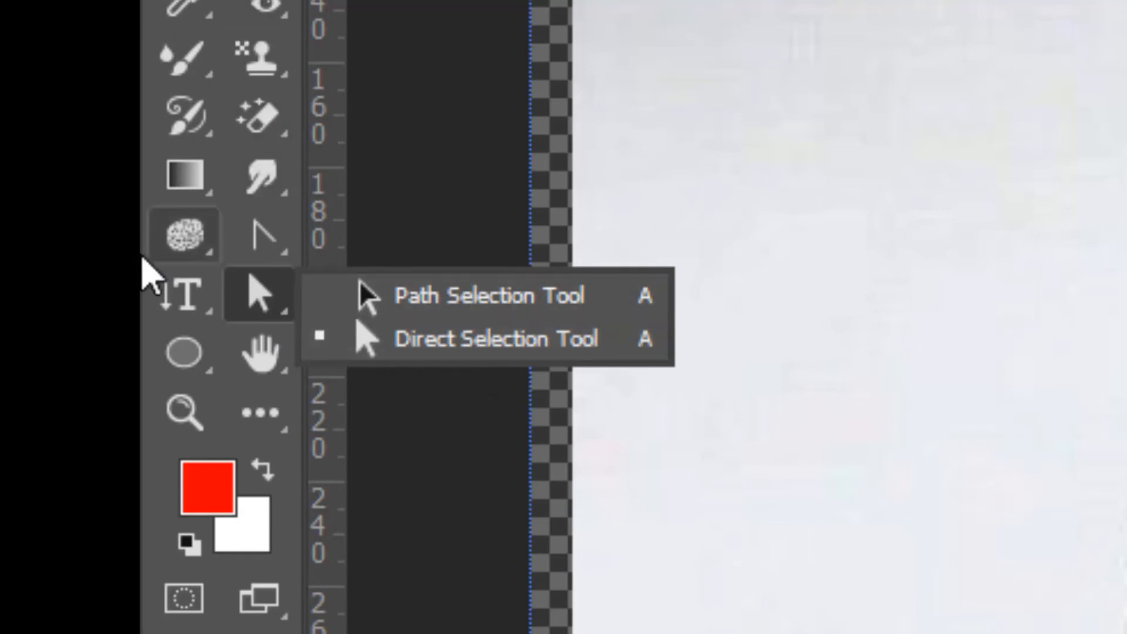
pyautogui.click(184, 353)
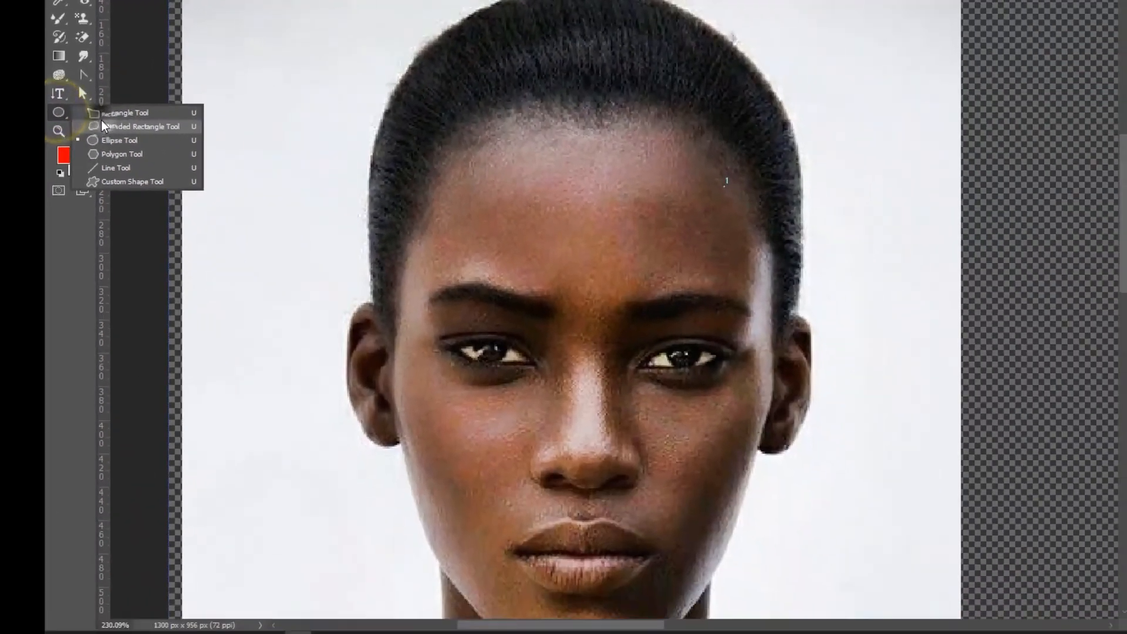
pyautogui.click(103, 115)
pyautogui.moveTo(284, 30); pyautogui.dragTo(609, 212)
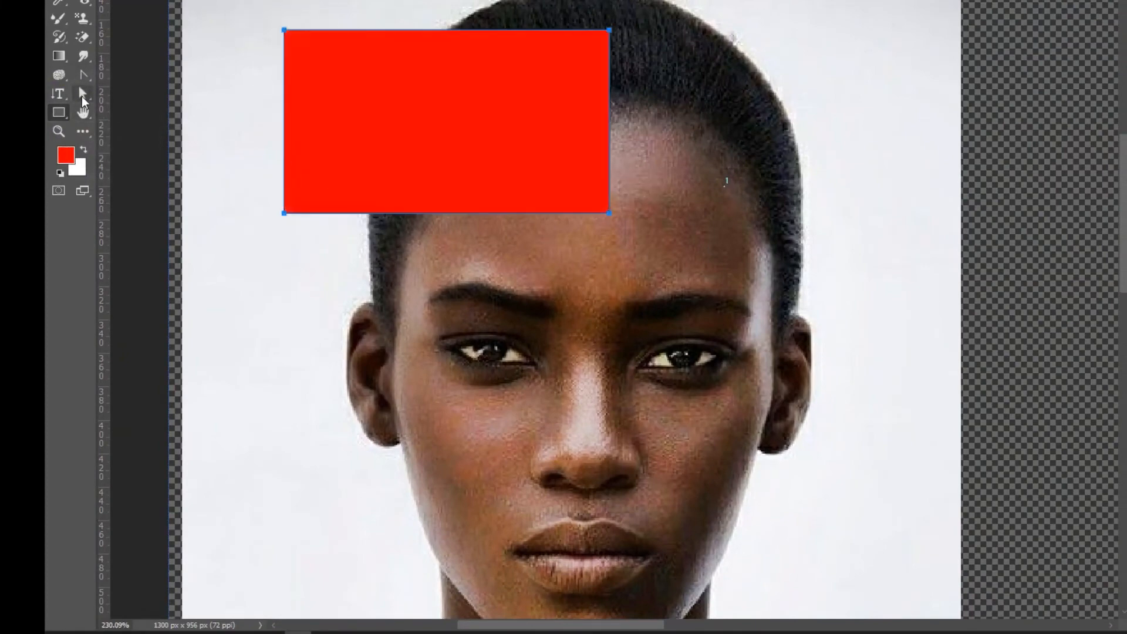
# Try reshaping the rectangle by moving its upper-left anchor point inward with the Direct Selection tool, and undo it
pyautogui.click(82, 96)
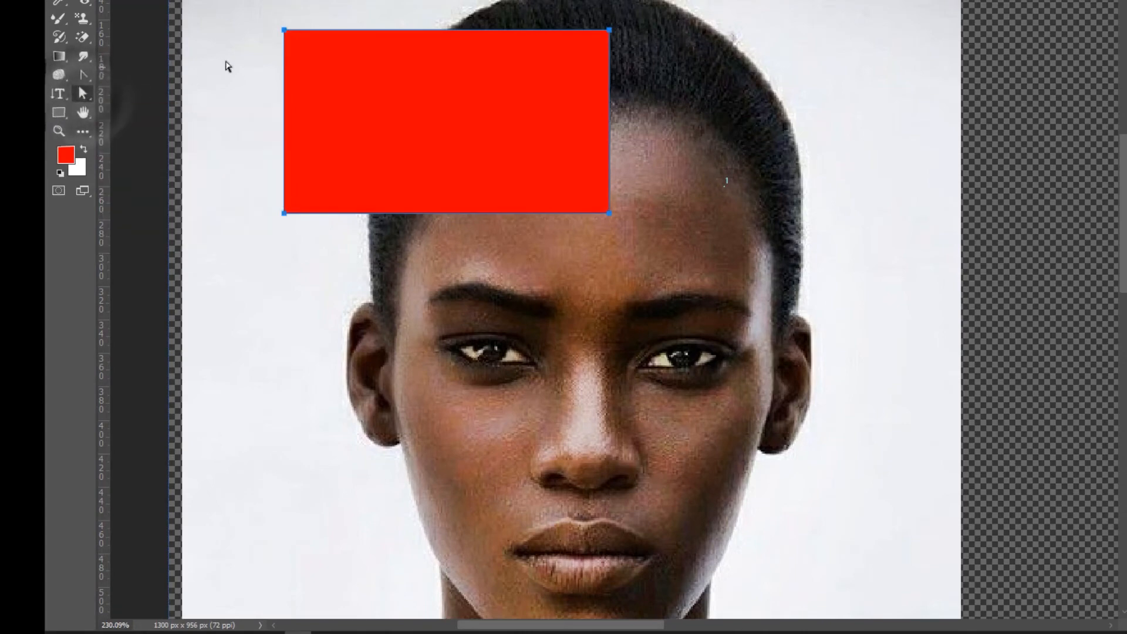
pyautogui.click(284, 30)
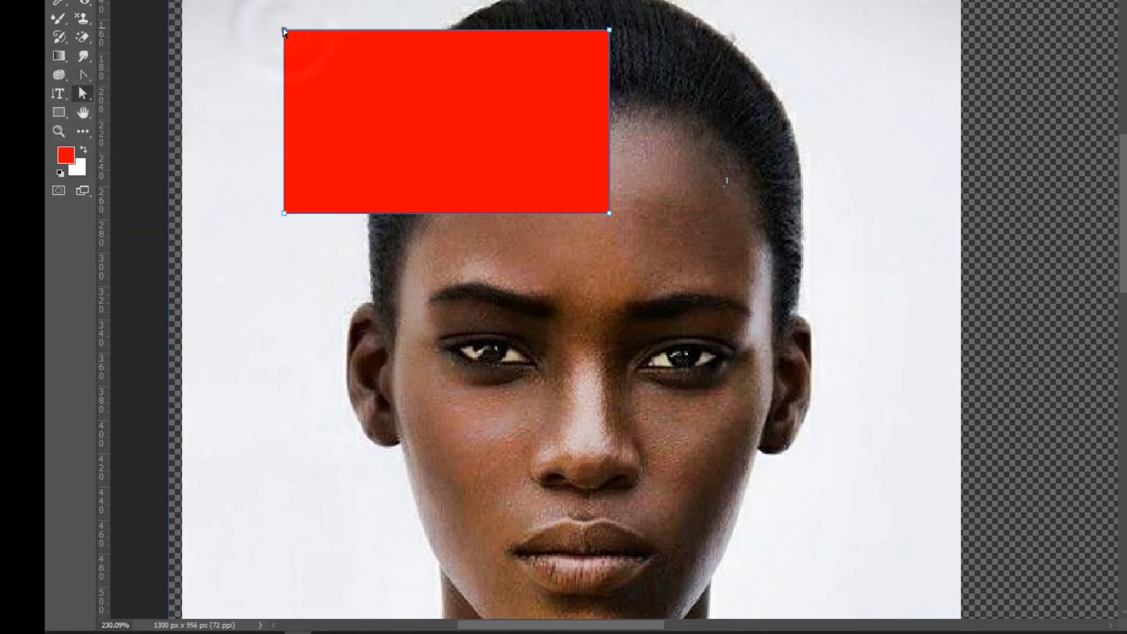
pyautogui.moveTo(284, 31); pyautogui.dragTo(329, 49)
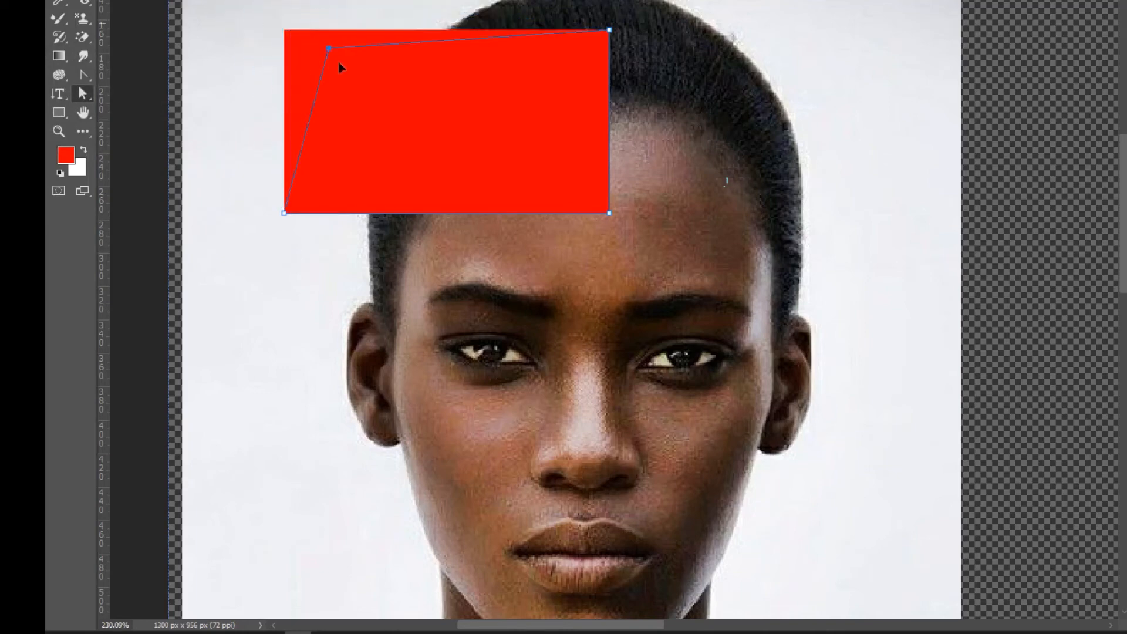
pyautogui.click(381, 137)
pyautogui.click(691, 155)
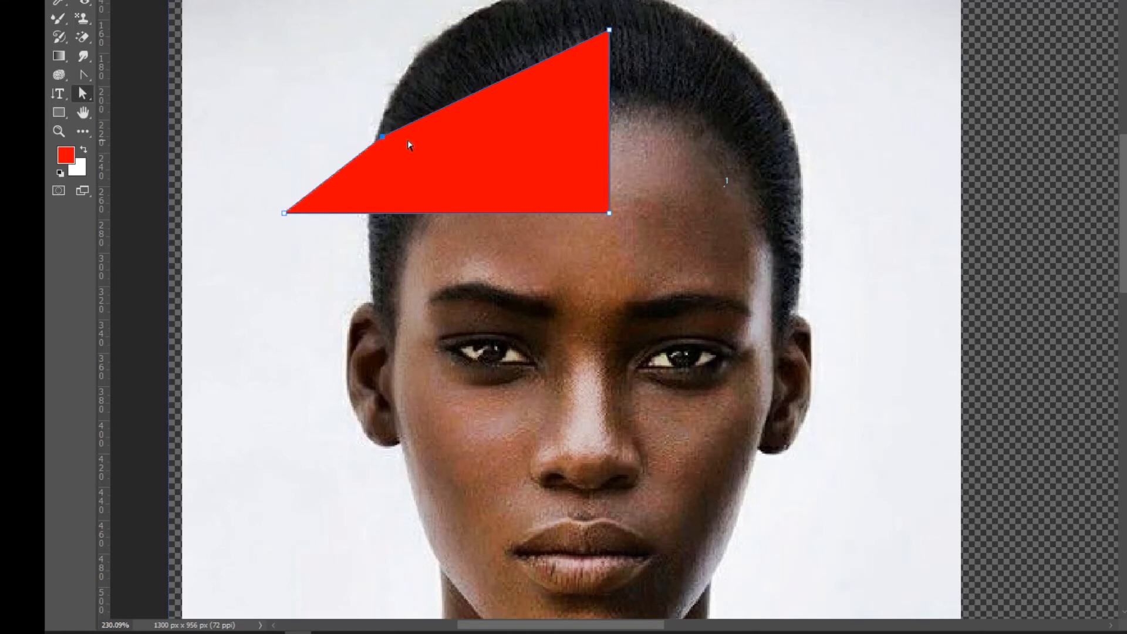
pyautogui.hotkey('ctrl', 'z')
# Try moving the whole rectangle around the face with the Path Selection tool, and undo back to before it was drawn
pyautogui.click(79, 100)
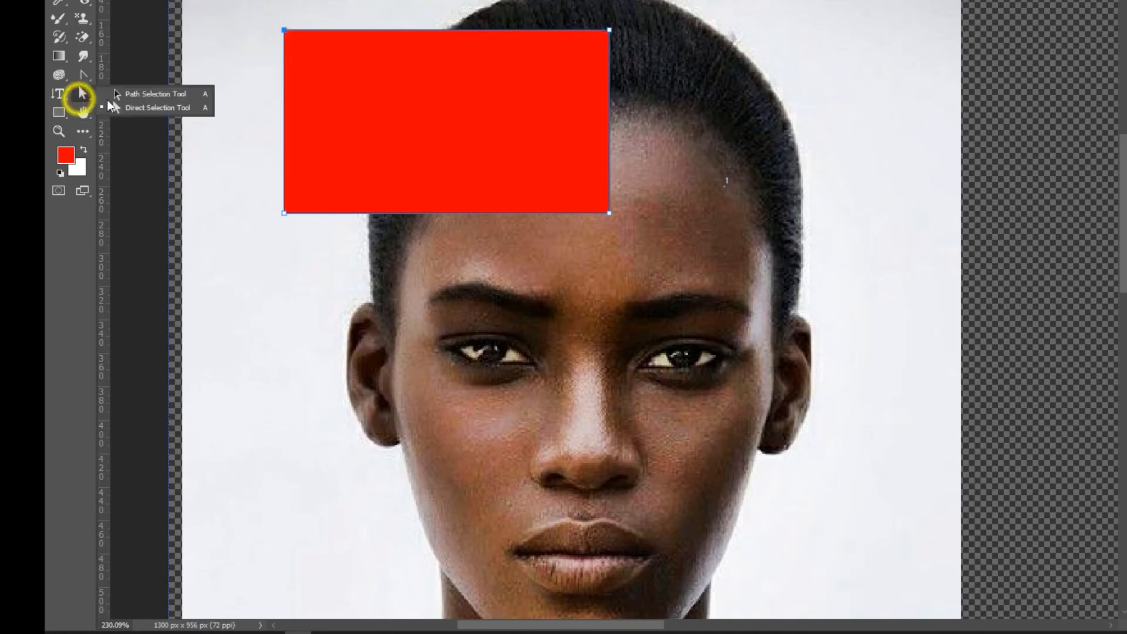
pyautogui.click(153, 94)
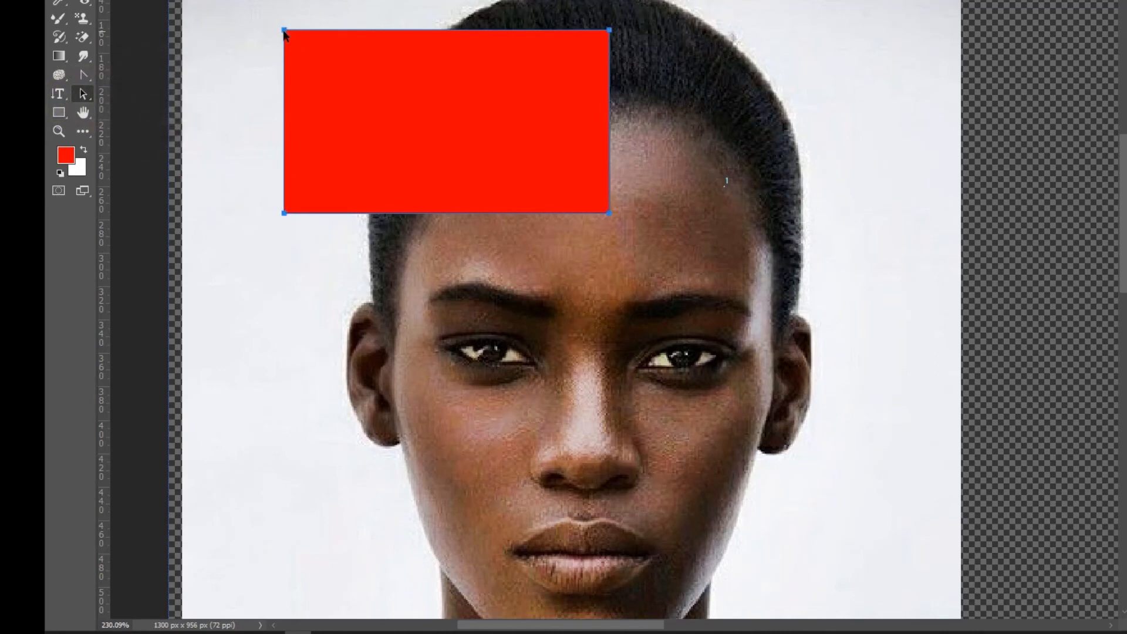
pyautogui.moveTo(284, 32); pyautogui.dragTo(311, 63)
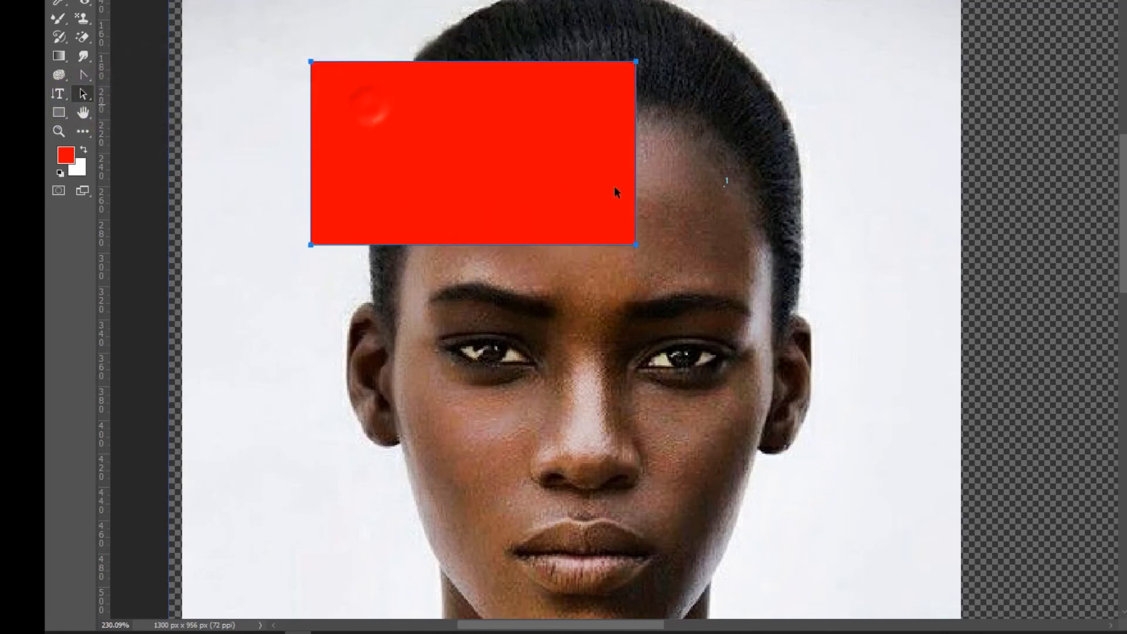
pyautogui.moveTo(565, 132); pyautogui.dragTo(453, 132)
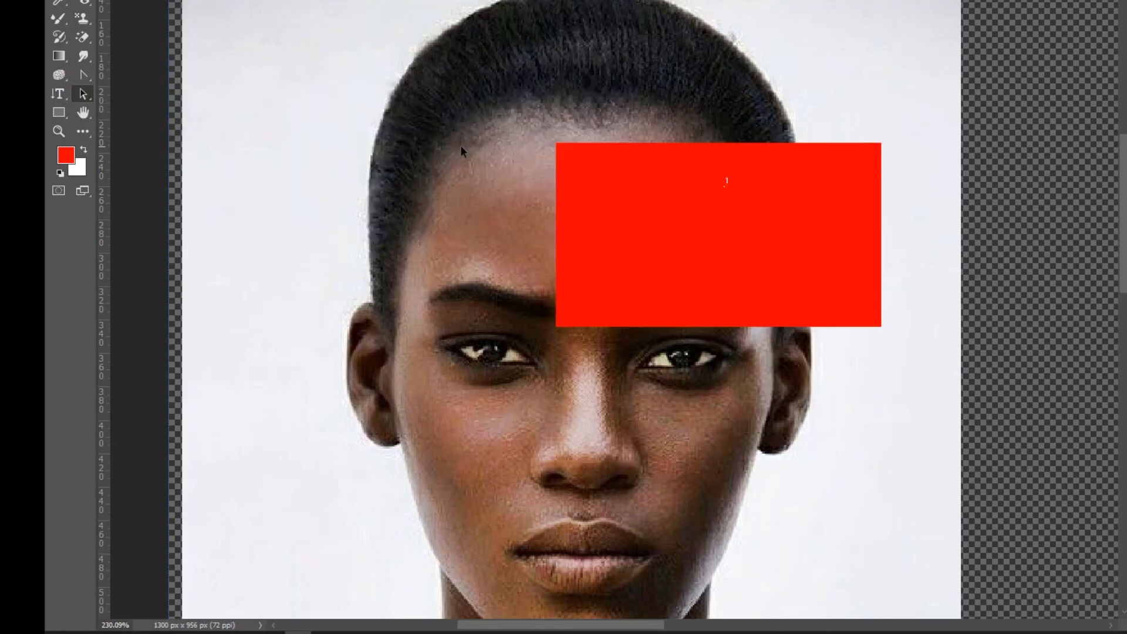
pyautogui.moveTo(662, 205); pyautogui.dragTo(492, 167)
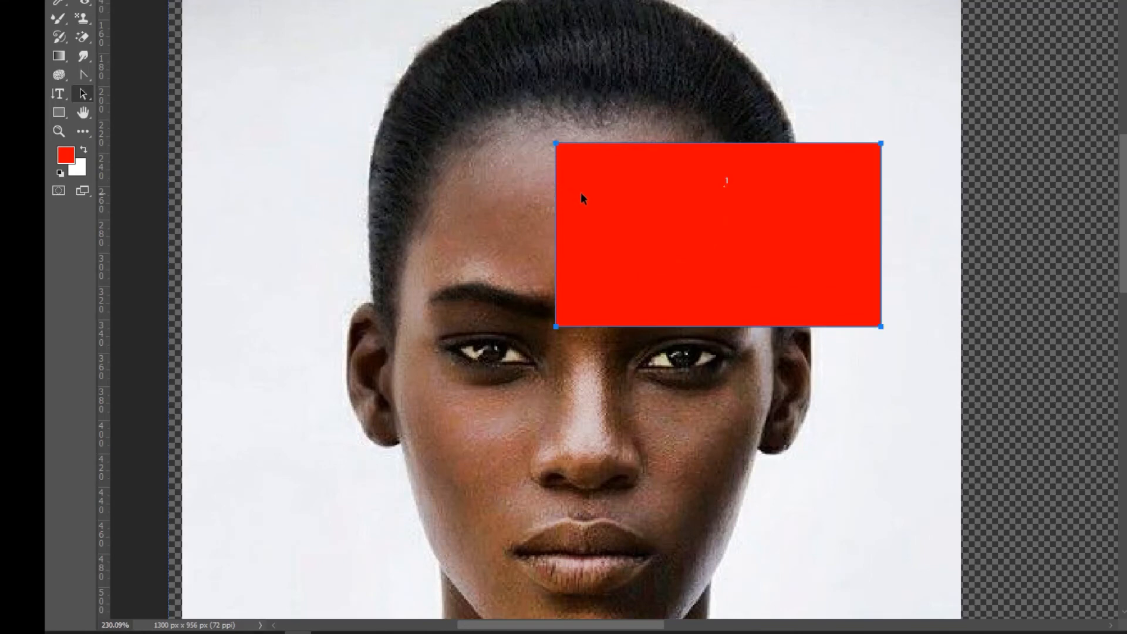
pyautogui.hotkey('ctrl', 'z')
pyautogui.hotkey('ctrl', 'shift', 'z')
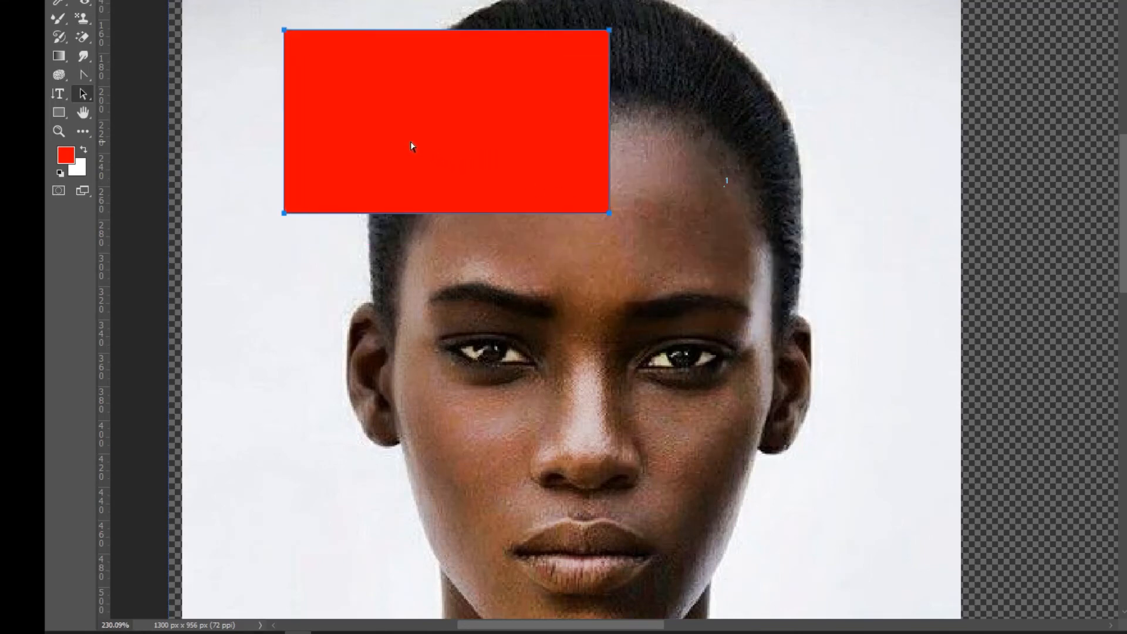
pyautogui.hotkey('ctrl', 'z')
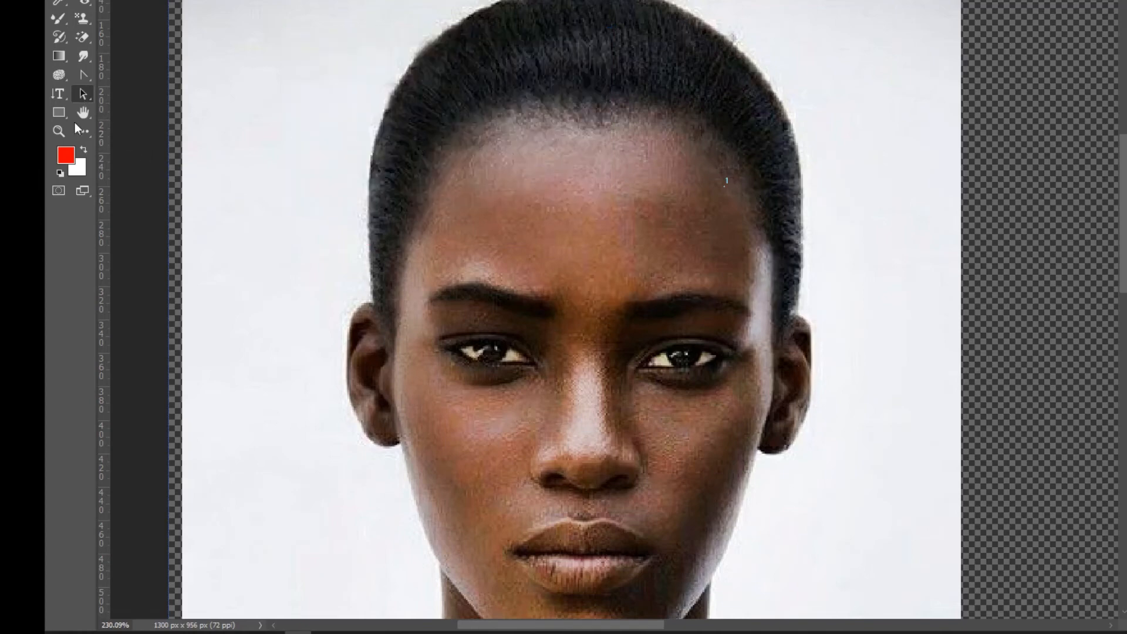
pyautogui.rightClick(56, 118)
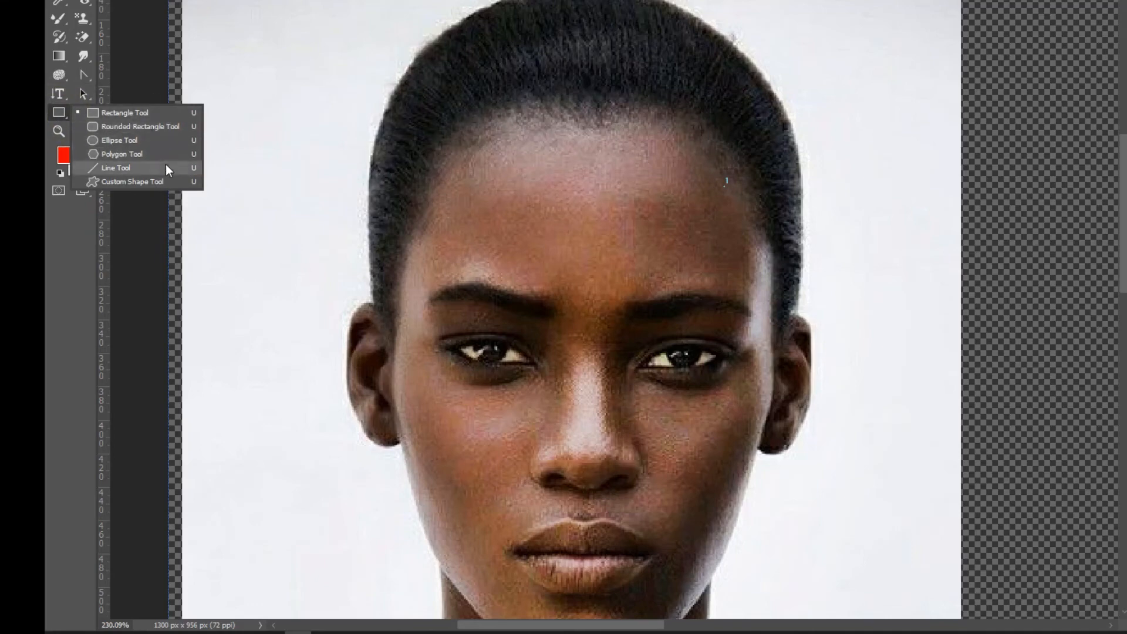
pyautogui.click(67, 115)
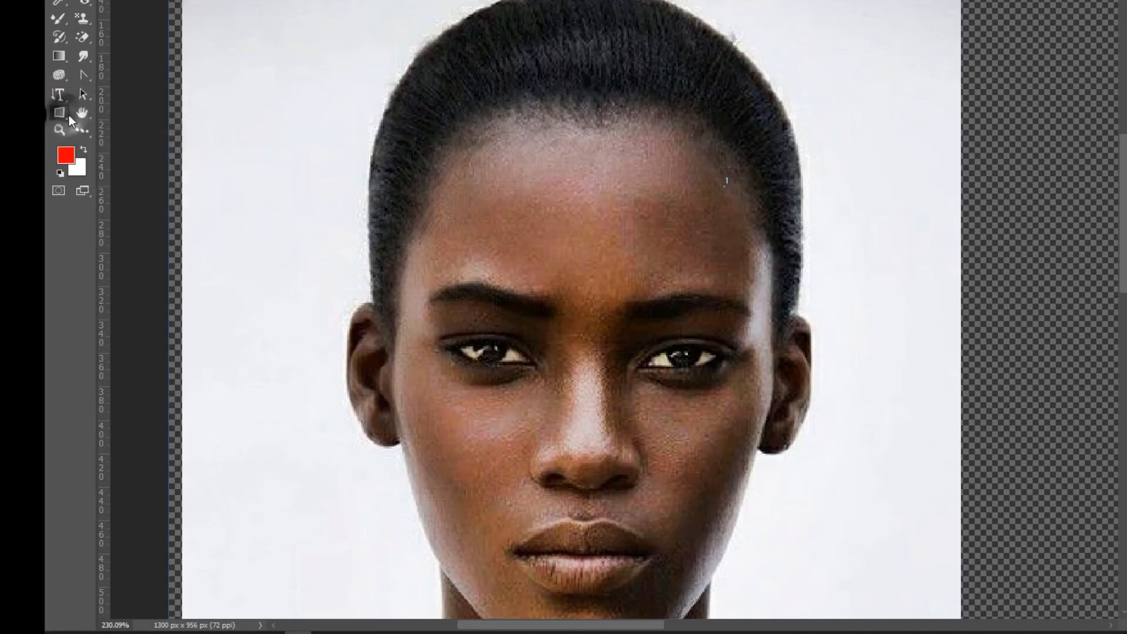
pyautogui.click(89, 114)
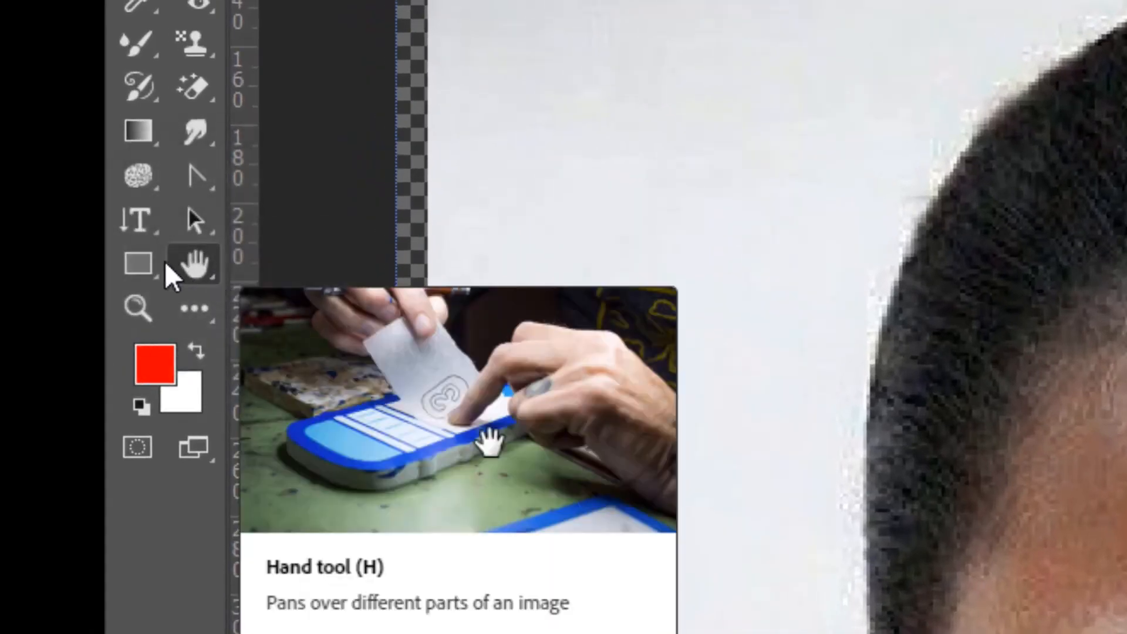
pyautogui.click(138, 263)
pyautogui.click(122, 262)
# Pan across the portrait with the Hand tool, viewing both the whole document and the face up close
pyautogui.click(203, 262)
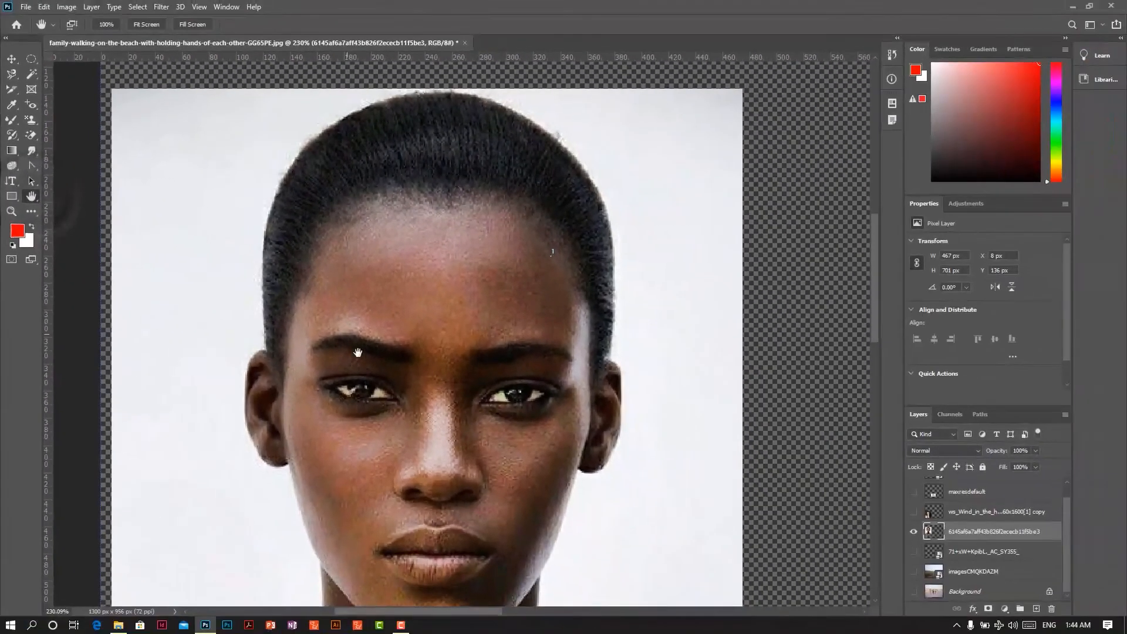
pyautogui.moveTo(320, 406); pyautogui.dragTo(262, 543)
pyautogui.scroll(-4, 291, 428)
pyautogui.scroll(-5, 294, 428)
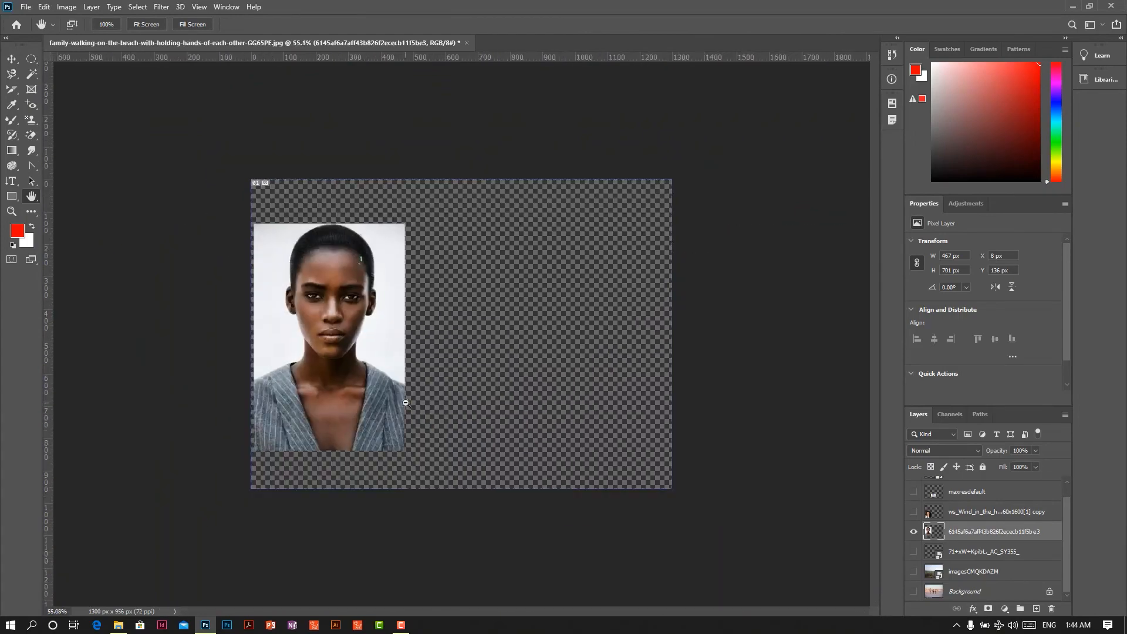
pyautogui.scroll(5, 390, 317)
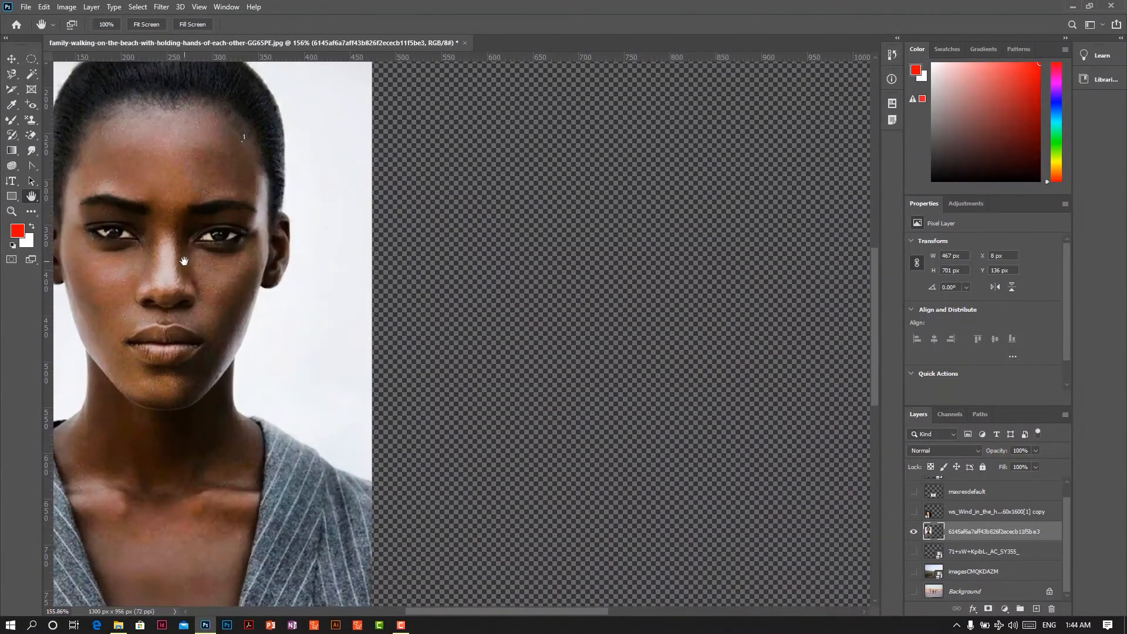
pyautogui.moveTo(184, 261); pyautogui.dragTo(580, 267)
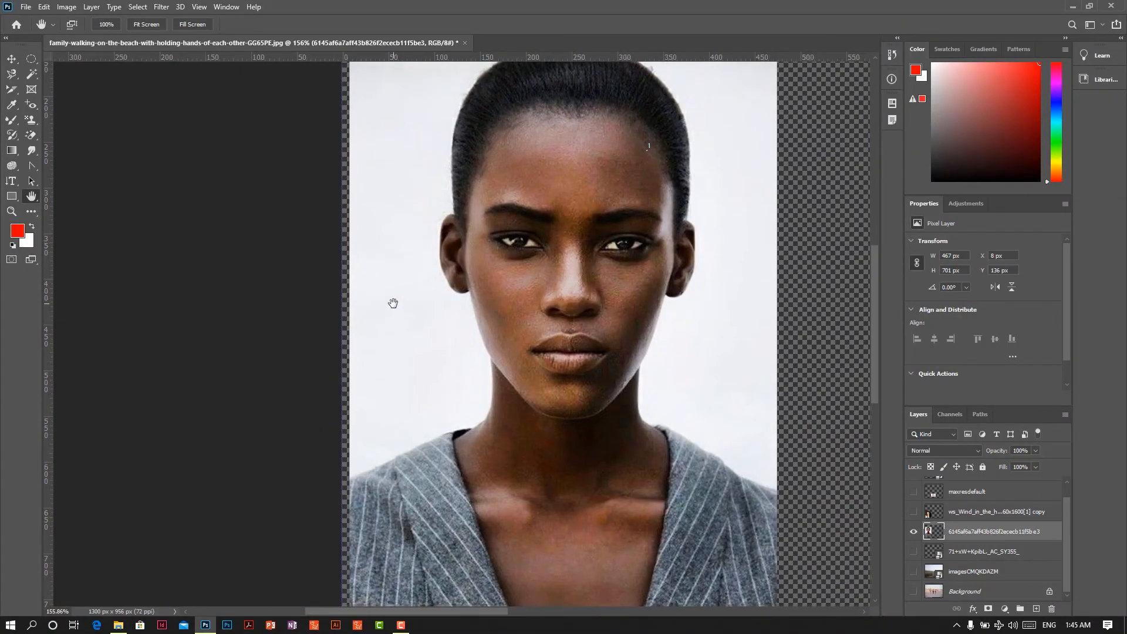
# Rotate the canvas view to about -68° with the Rotate View tool, and reset the view
pyautogui.click(33, 196)
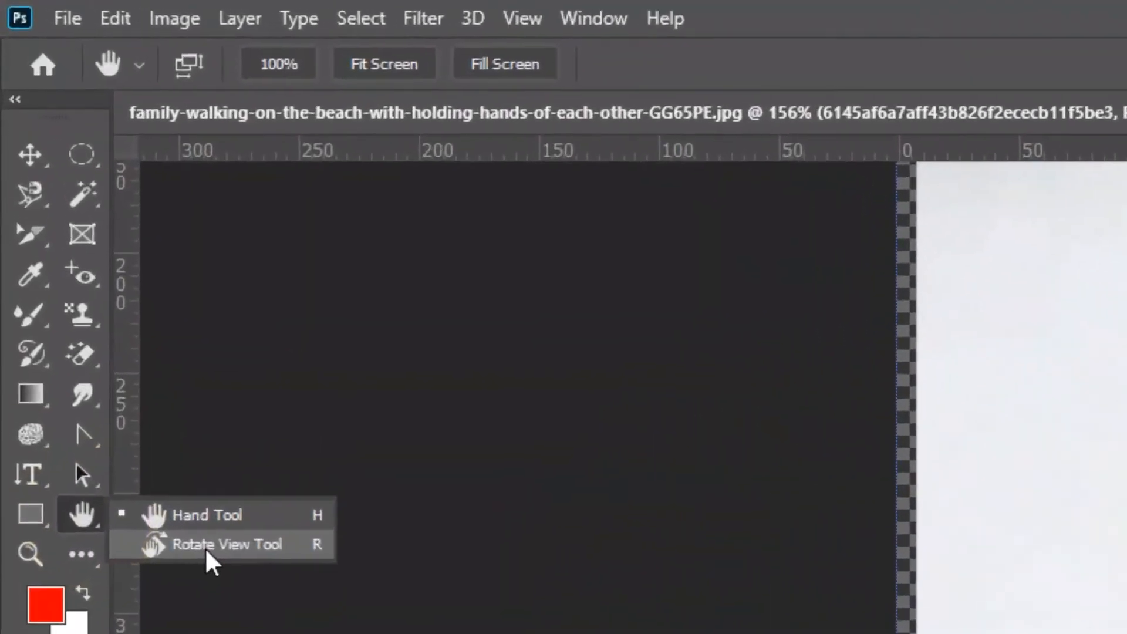
pyautogui.click(82, 208)
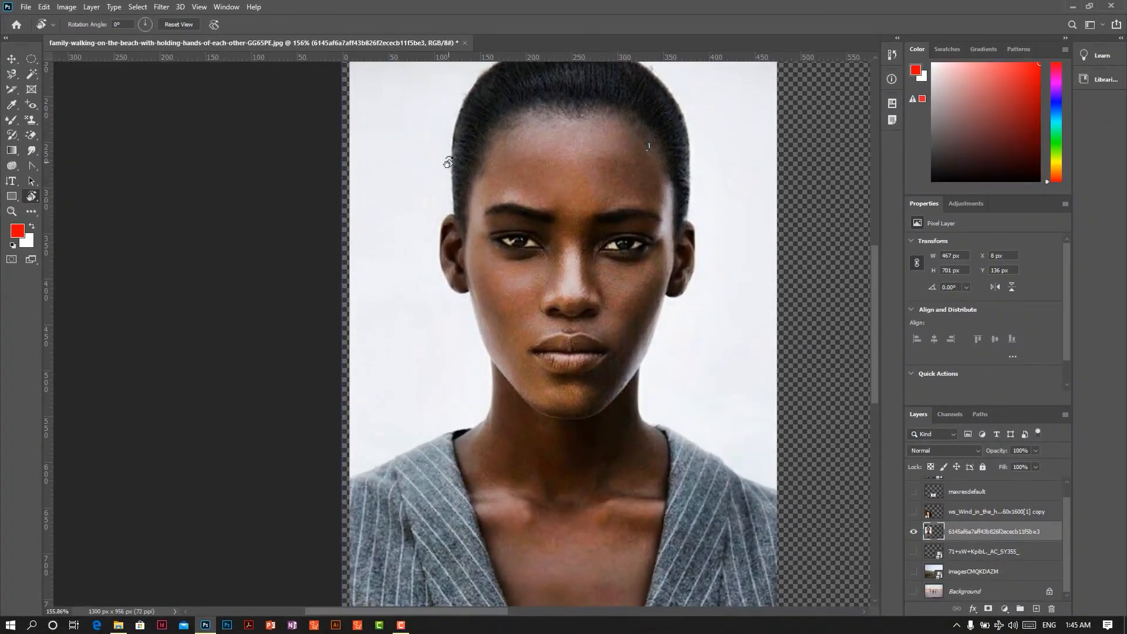
pyautogui.moveTo(452, 165); pyautogui.dragTo(364, 304)
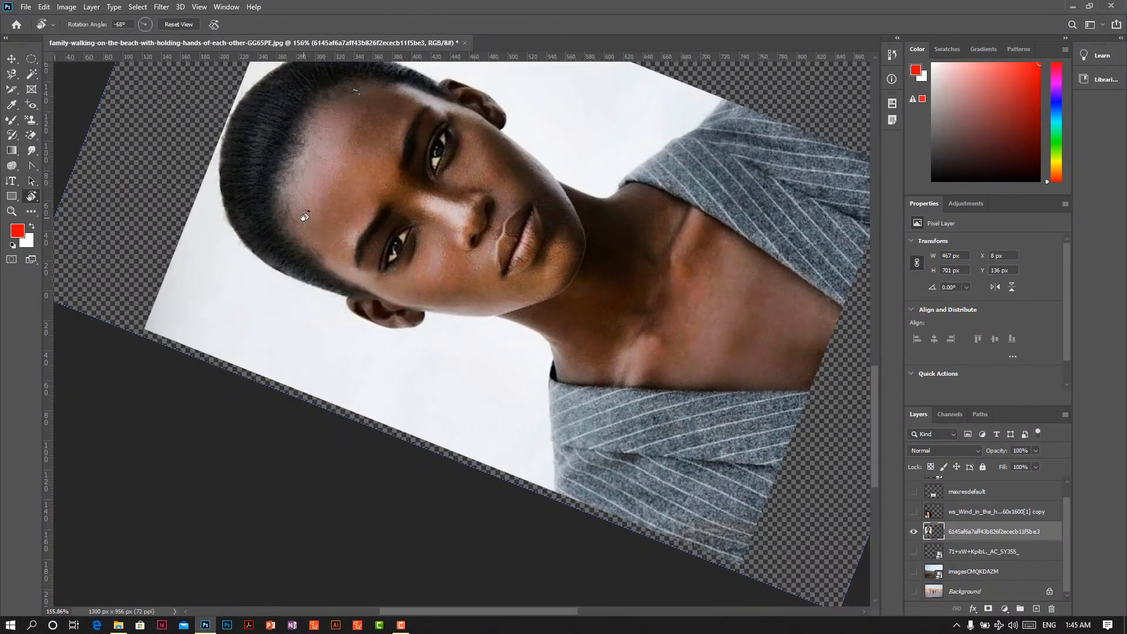
pyautogui.scroll(-5, 309, 217)
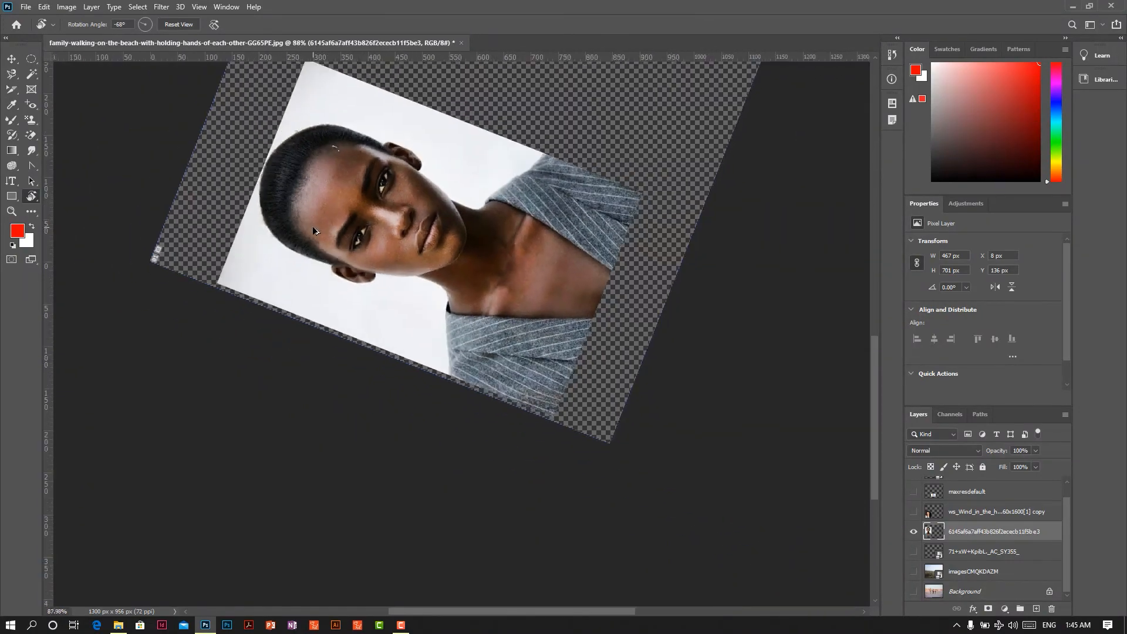
pyautogui.scroll(5, 370, 267)
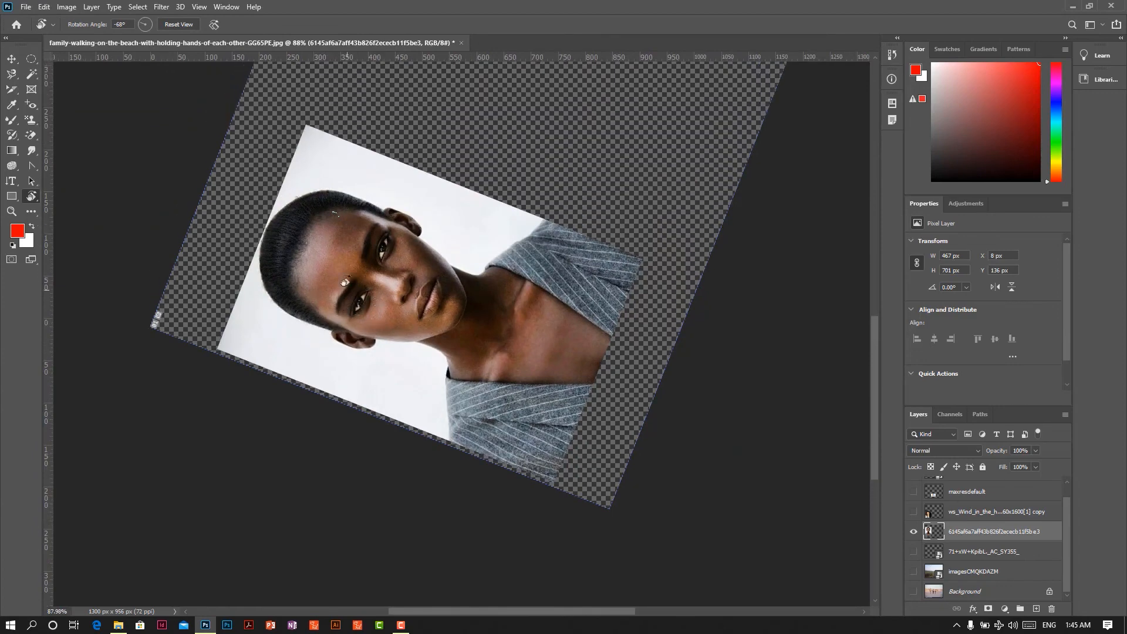
pyautogui.scroll(4, 344, 284)
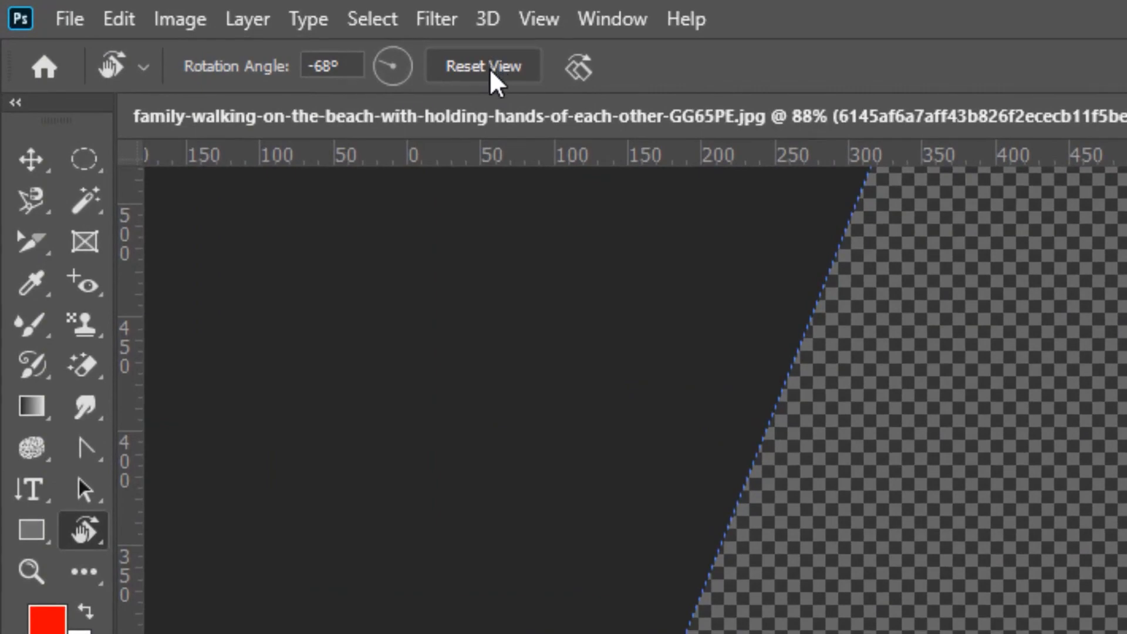
pyautogui.click(490, 68)
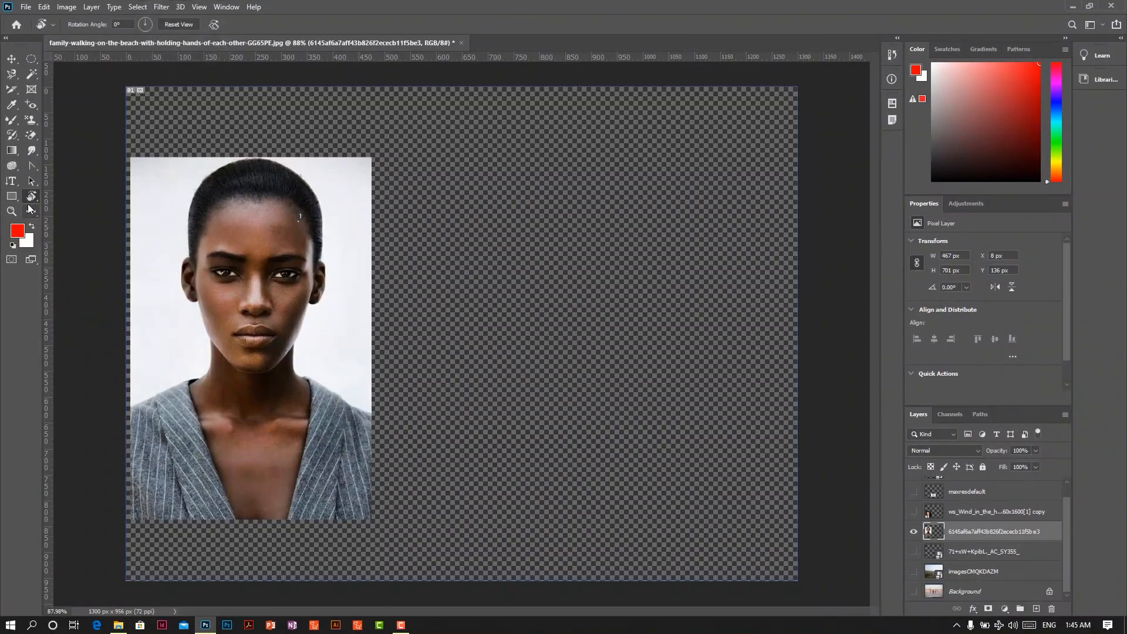
# Zoom in to 300% and out to 66.7% on the portrait with the Zoom tool, and fit the document on screen
pyautogui.click(31, 212)
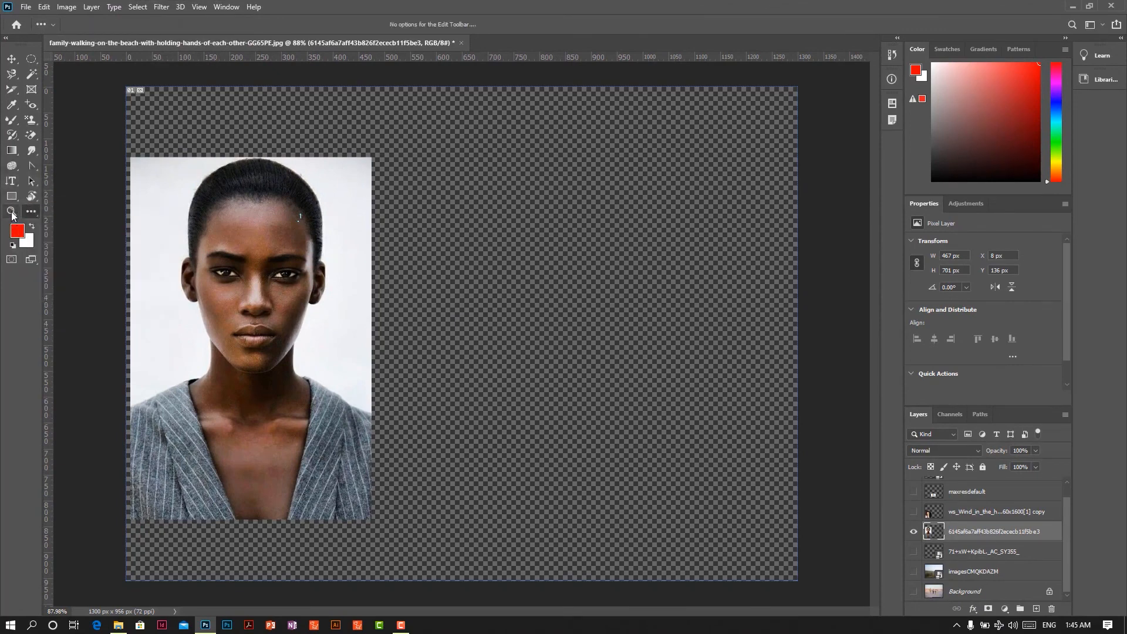
pyautogui.click(12, 212)
pyautogui.click(197, 224)
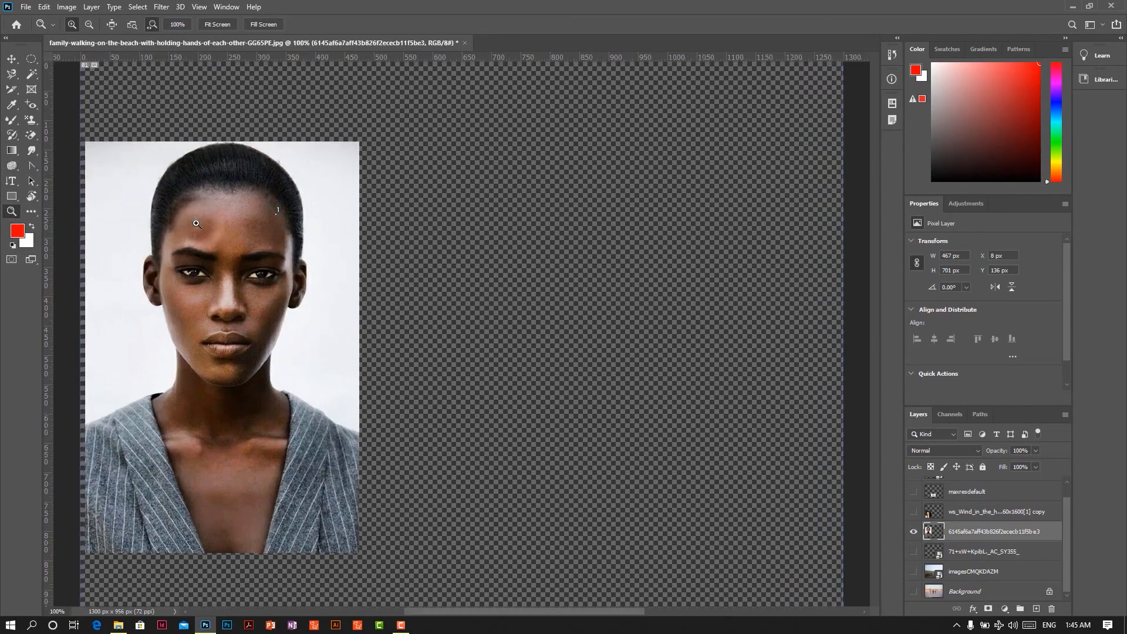
pyautogui.click(197, 224)
pyautogui.click(196, 223)
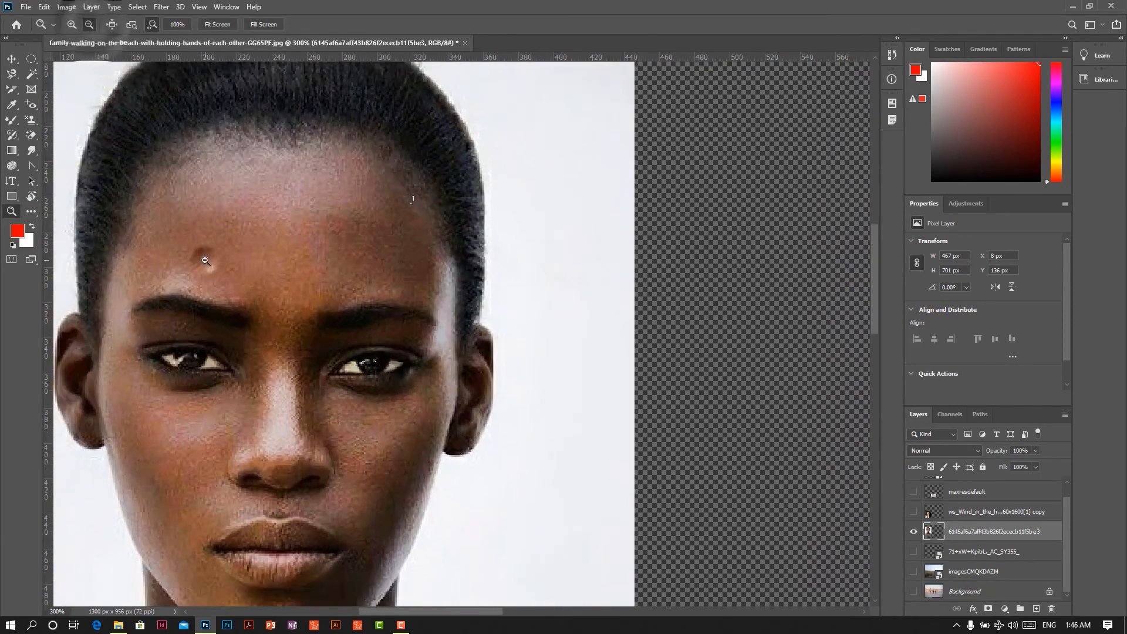
pyautogui.click(205, 260)
pyautogui.click(204, 260)
pyautogui.click(205, 260)
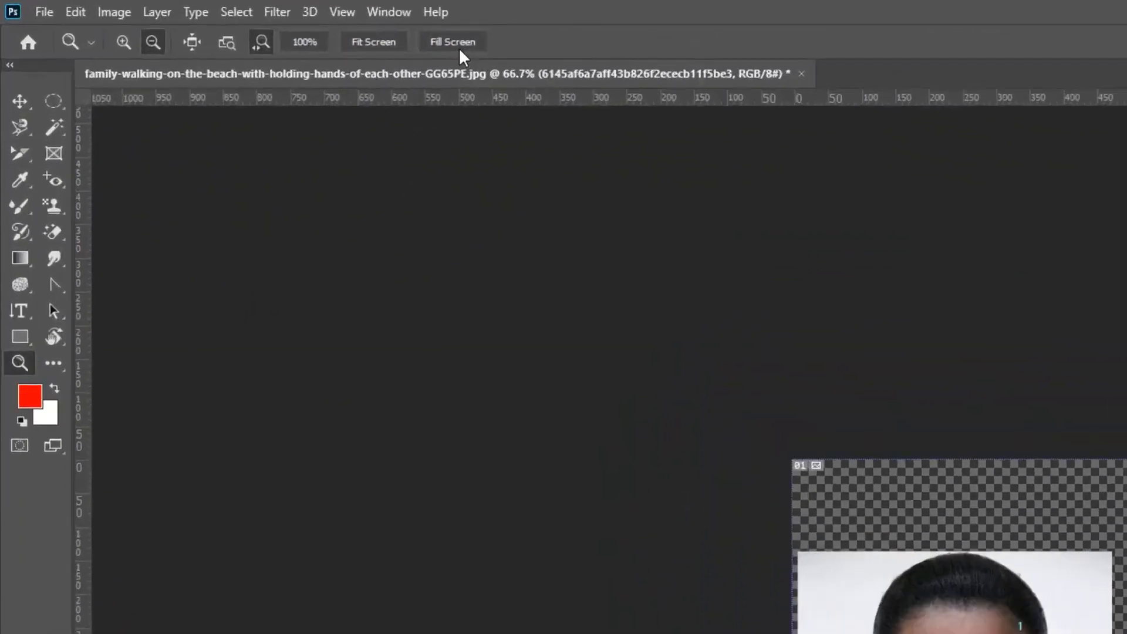
pyautogui.click(455, 43)
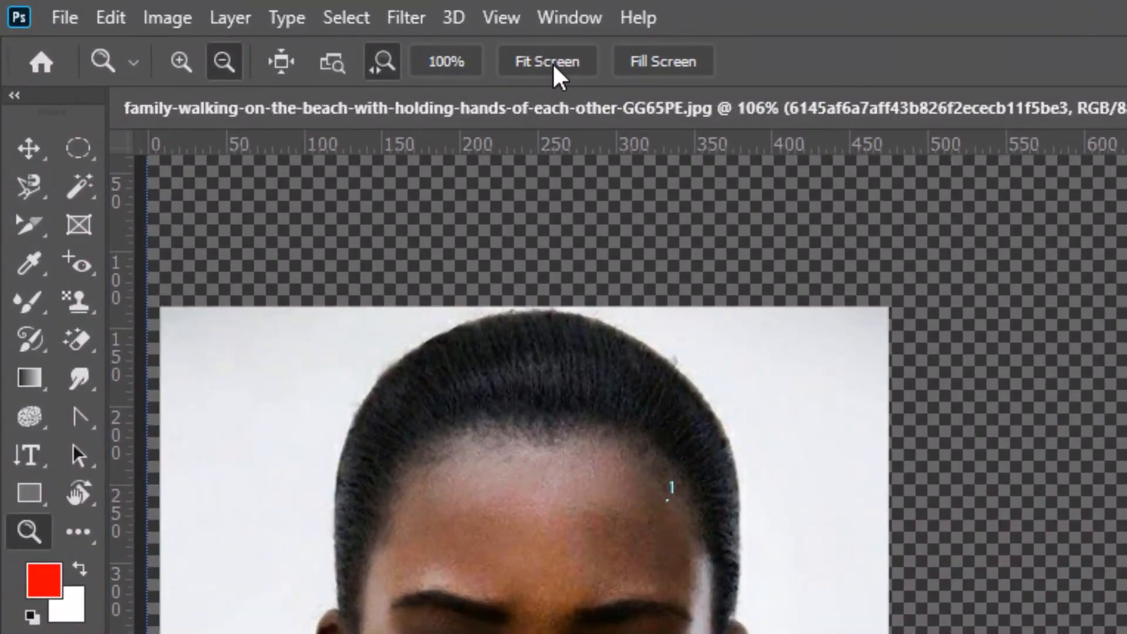
pyautogui.click(552, 62)
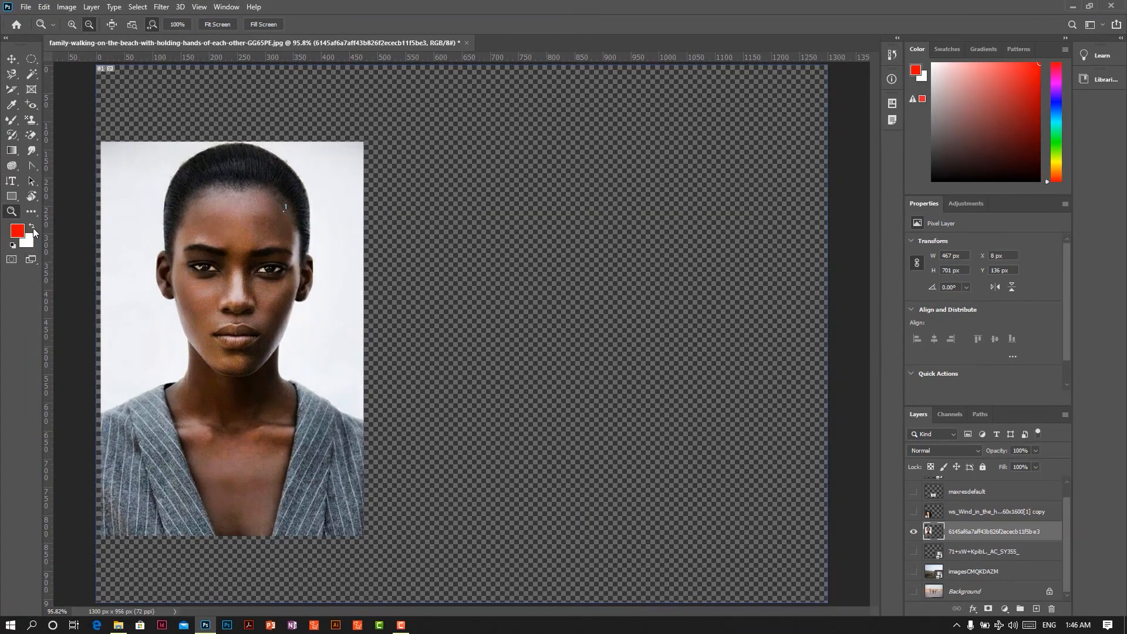
# Swap the foreground and background colours and swap them back
pyautogui.click(33, 228)
pyautogui.click(33, 227)
# Make all hidden layers visible, including Background, imagesCMQKDAZM, maxresdefault and the remaining photo layers
pyautogui.click(916, 590)
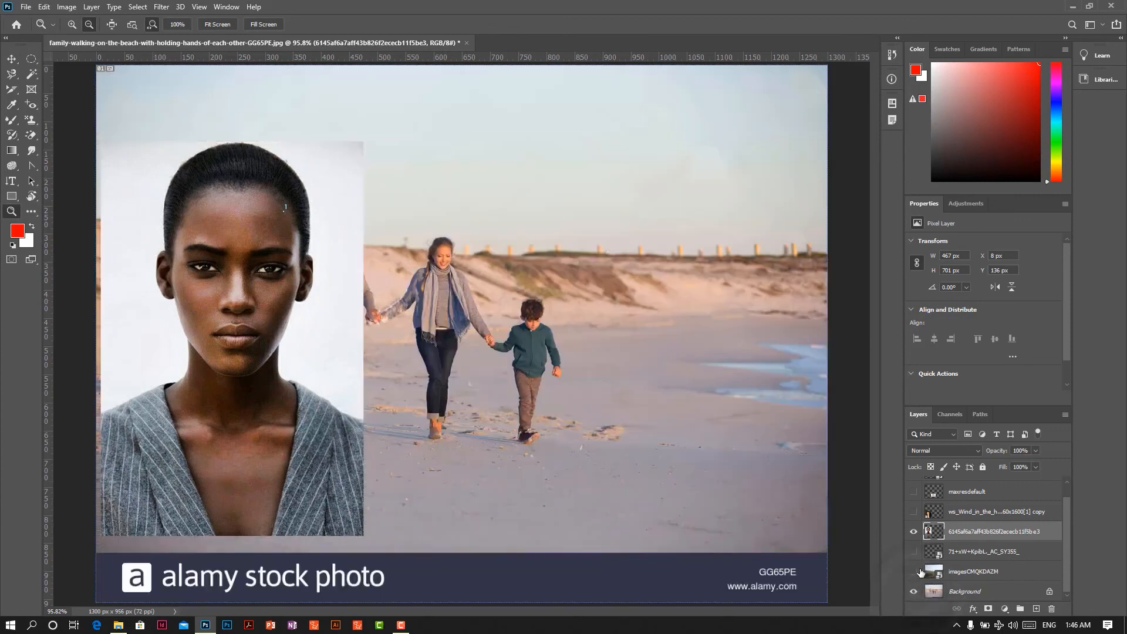
pyautogui.click(913, 572)
pyautogui.click(913, 551)
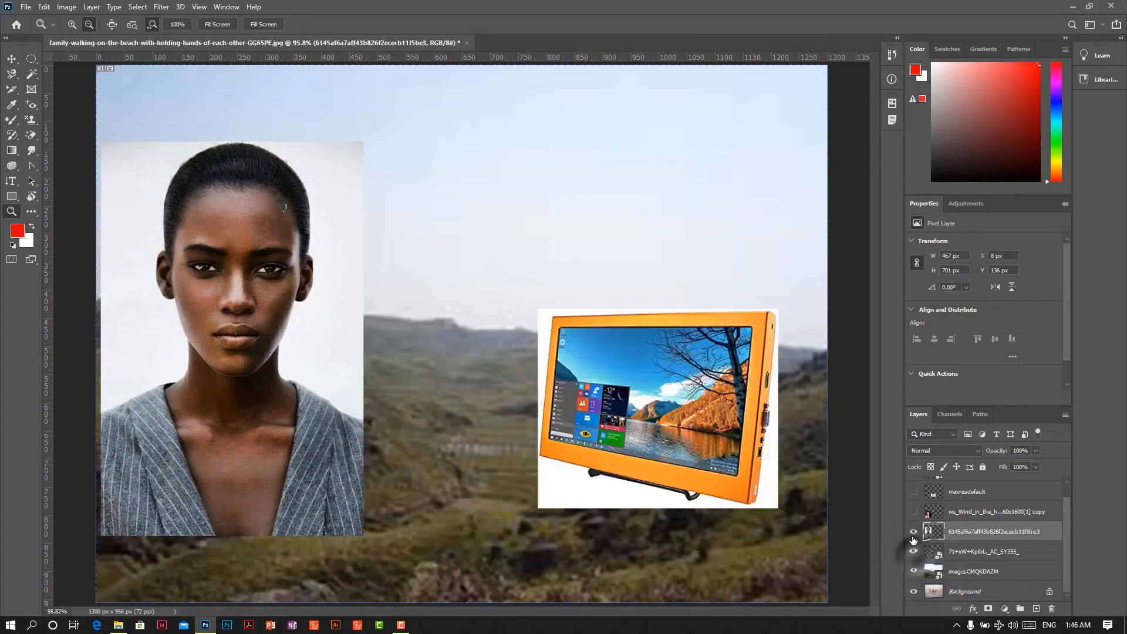
pyautogui.click(914, 511)
pyautogui.click(914, 491)
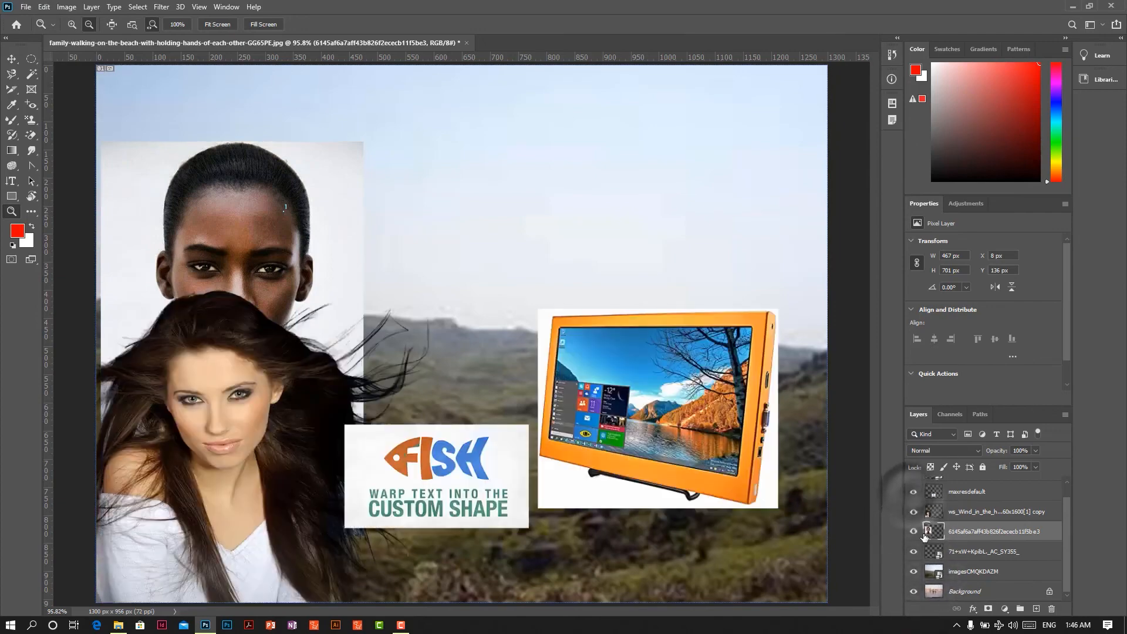
pyautogui.scroll(1, 912, 500)
pyautogui.click(914, 487)
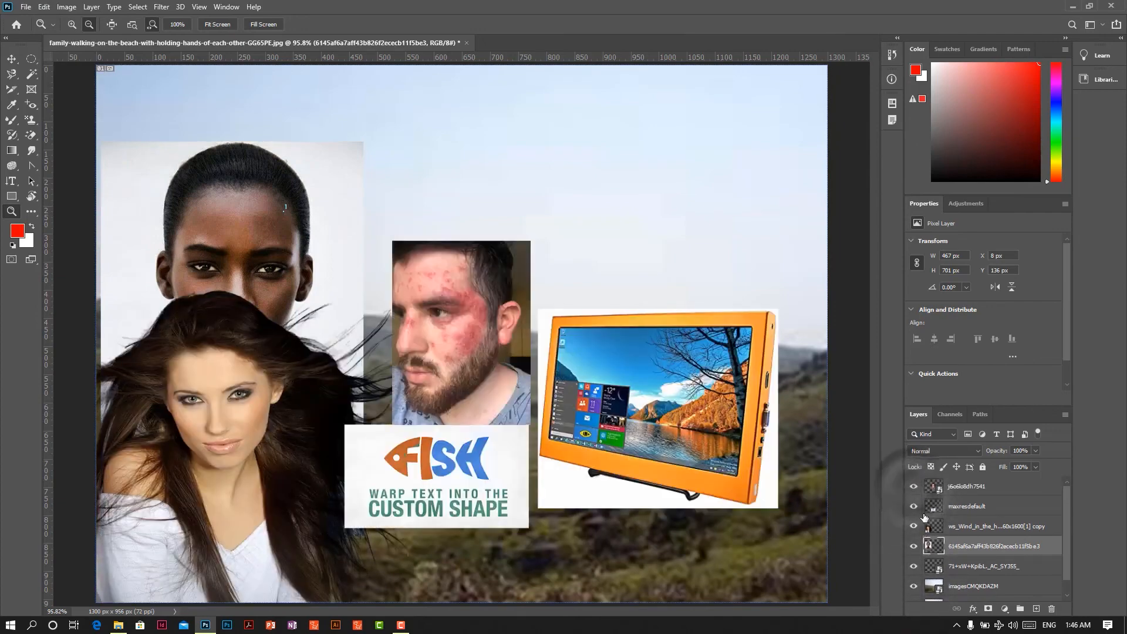
pyautogui.keyDown('alt'); pyautogui.click(370, 471); pyautogui.keyUp('alt')
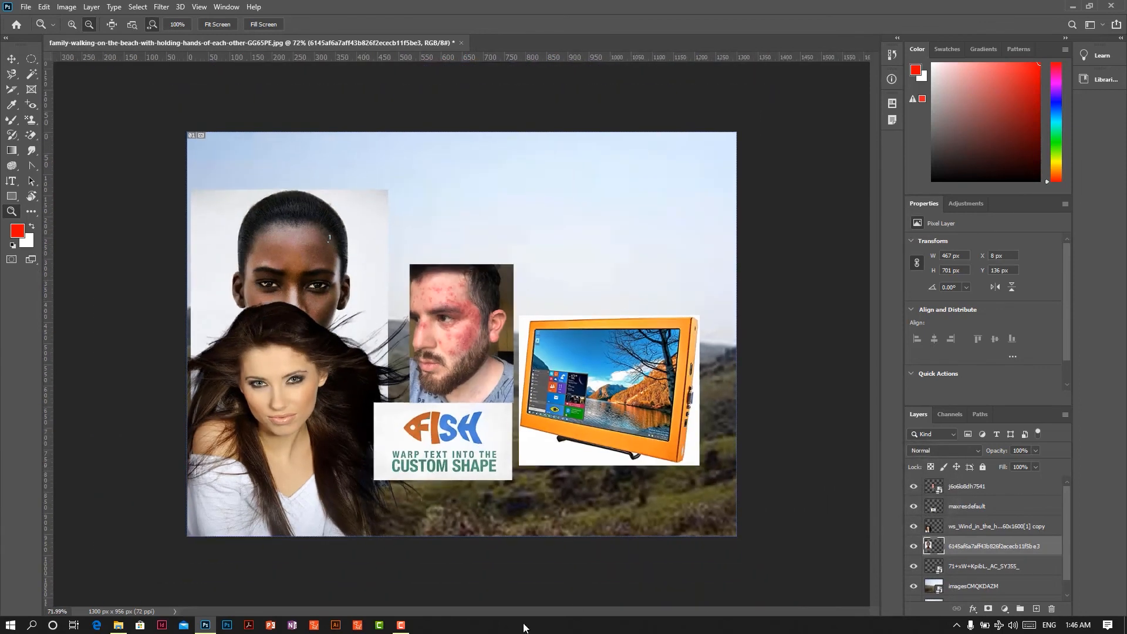